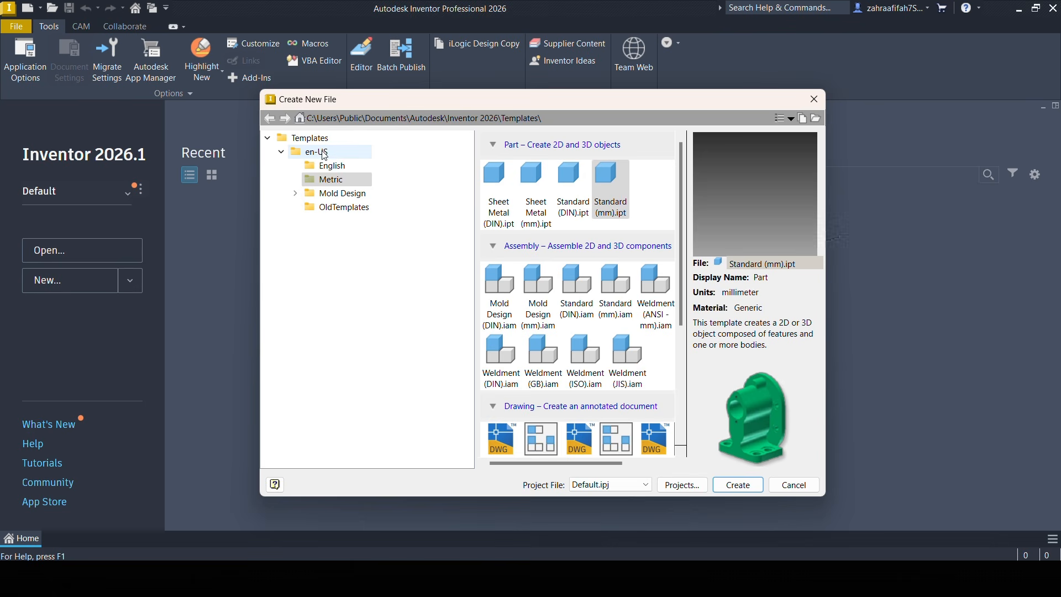
- Create a new part from the Standard (mm).ipt template and save it as Base in the MODULE-X_LABWORK_NAME folder
{"action": "left_click", "coordinate": [628, 180]}
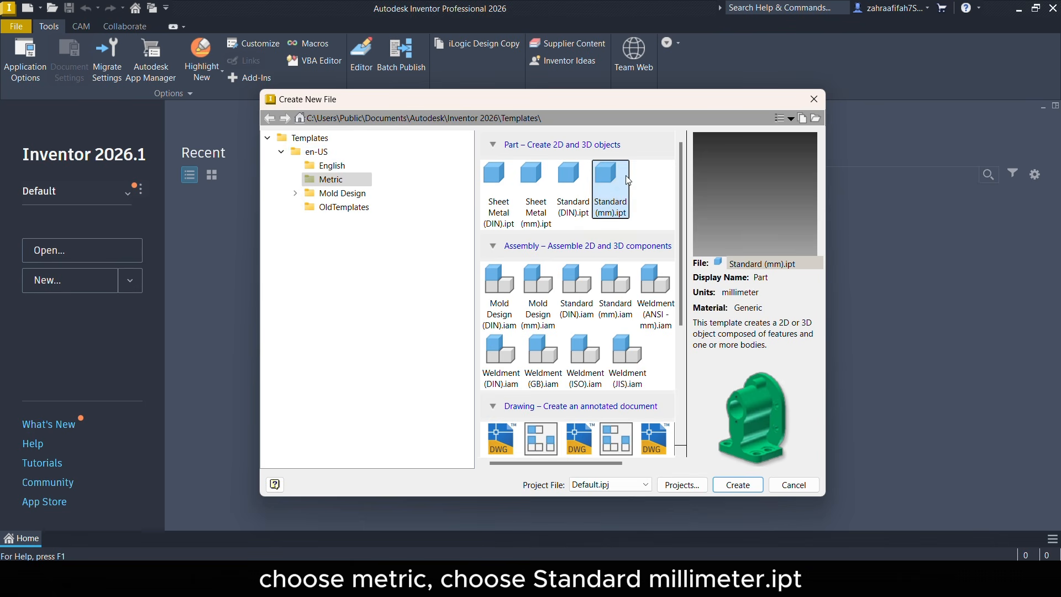
{"action": "left_click", "coordinate": [738, 485]}
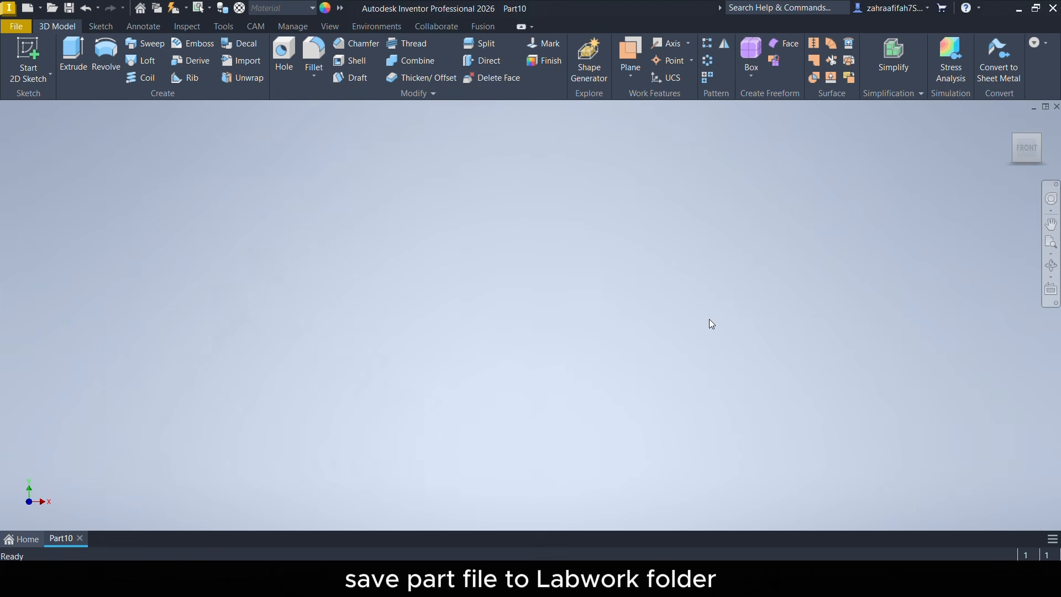
{"action": "key", "text": "ctrl+s"}
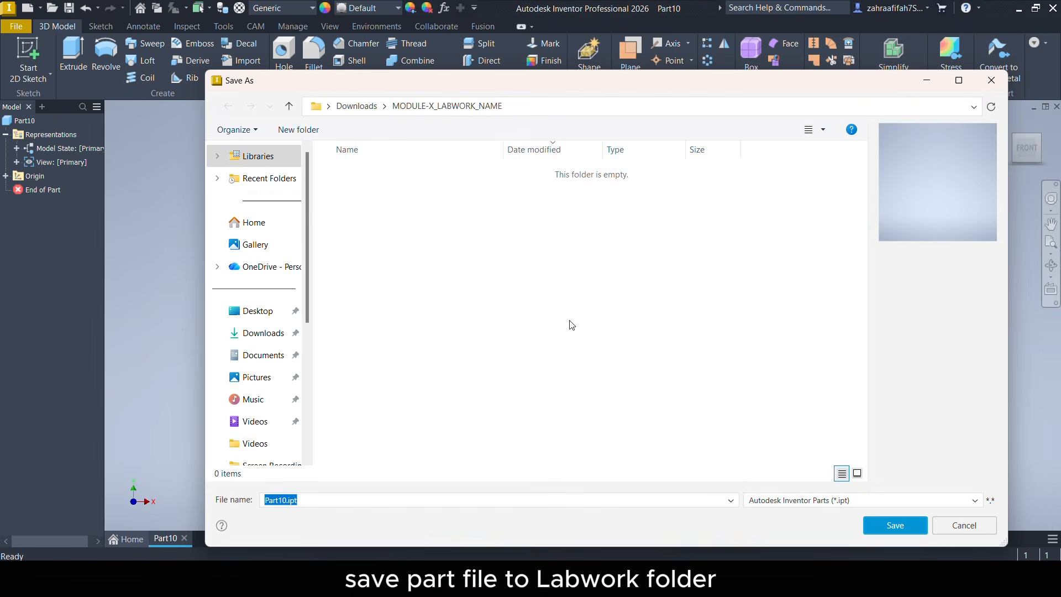
{"action": "type", "text": "B"}
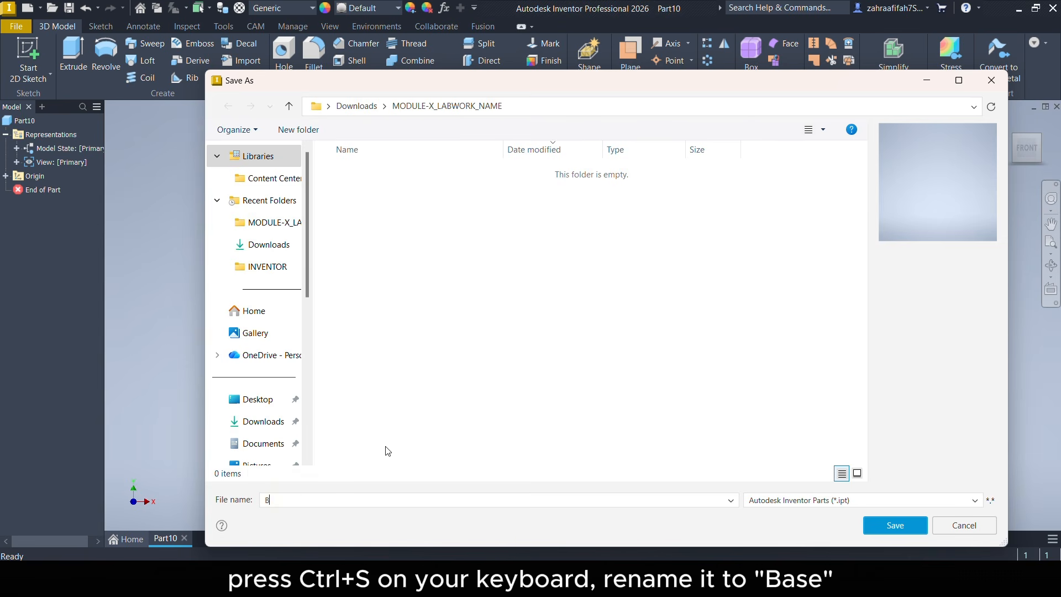
{"action": "type", "text": "ase"}
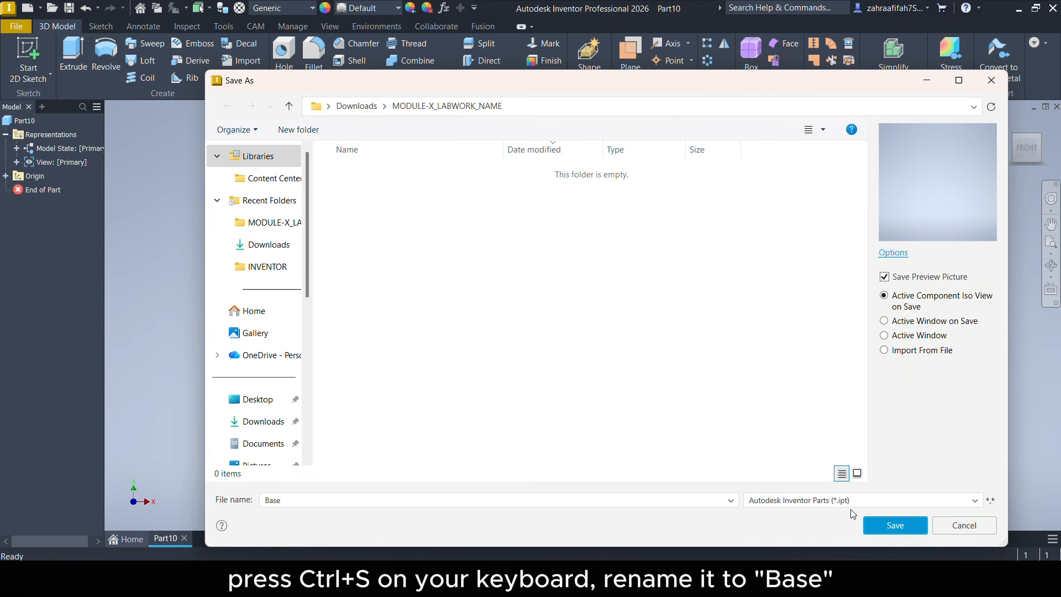
{"action": "left_click", "coordinate": [908, 524]}
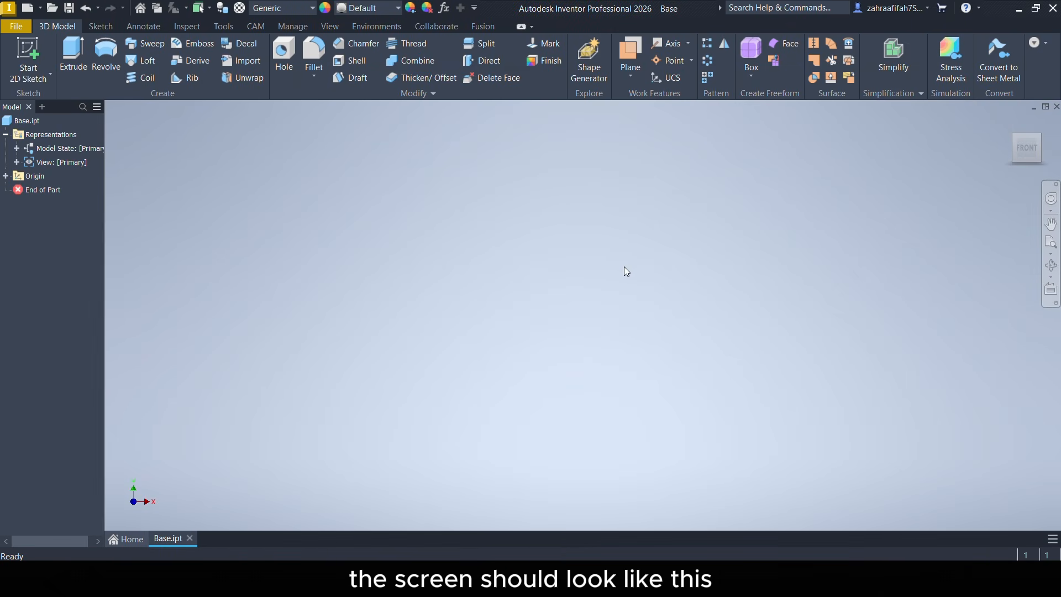
- Configure the default template to millimeters with the ANSI drawing standard, overwriting the existing template, and apply the application options
{"action": "left_click", "coordinate": [230, 28]}
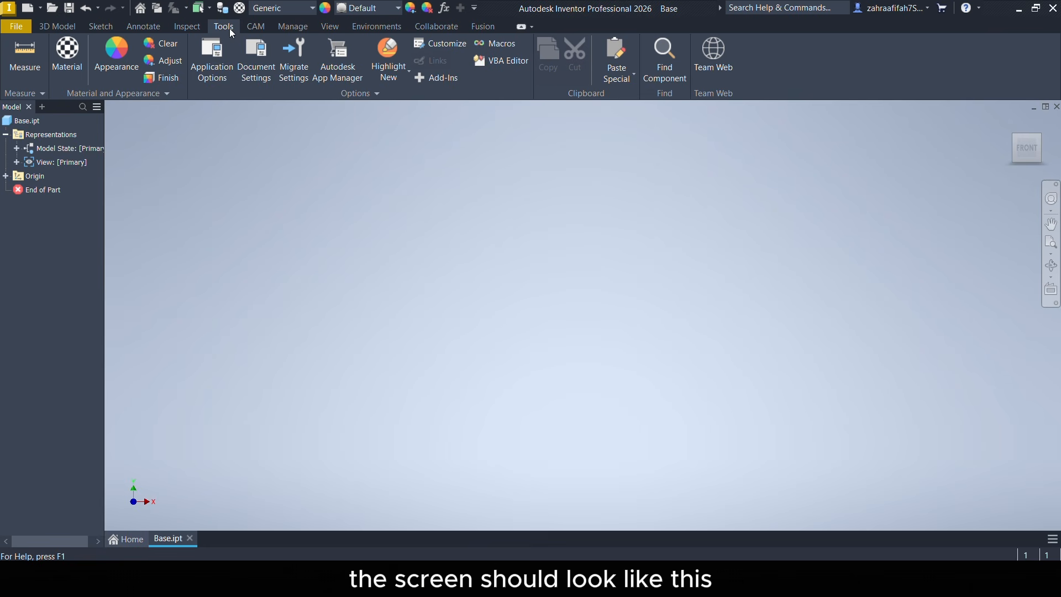
{"action": "left_click", "coordinate": [216, 76]}
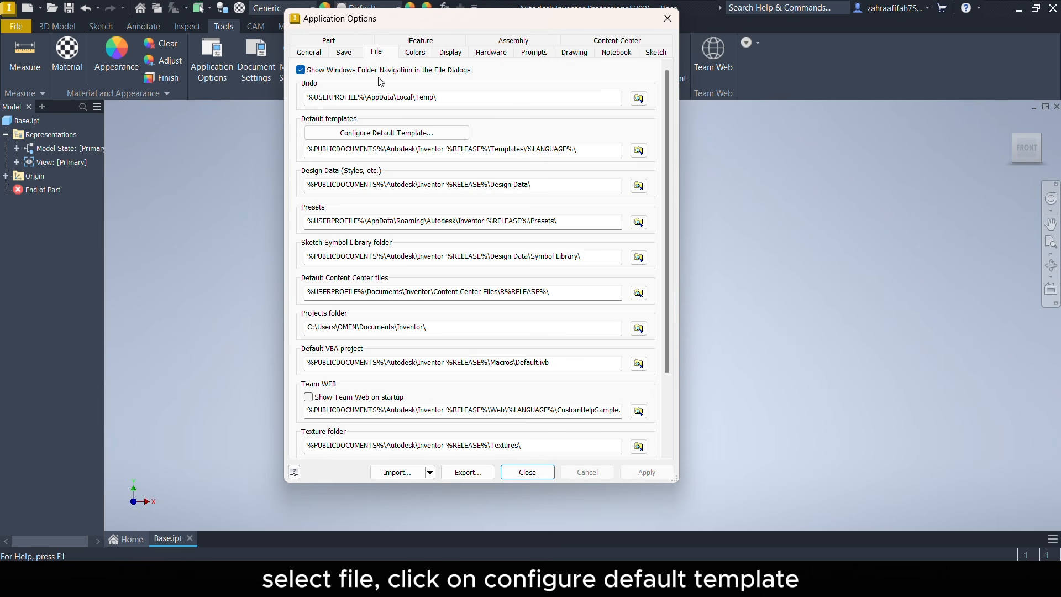
{"action": "left_click", "coordinate": [379, 133]}
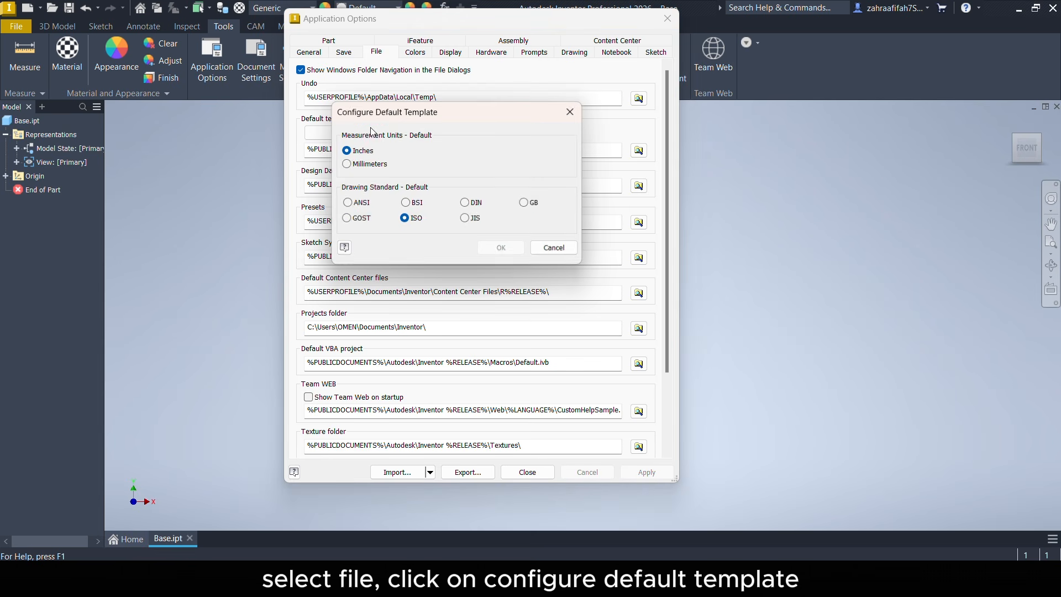
{"action": "left_click", "coordinate": [347, 164]}
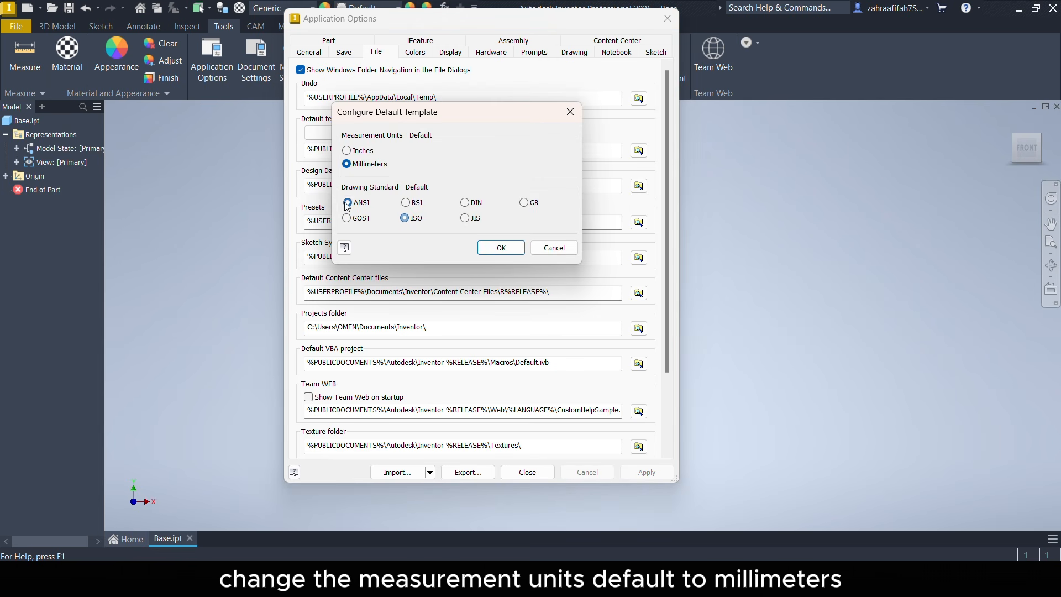
{"action": "left_click", "coordinate": [497, 247]}
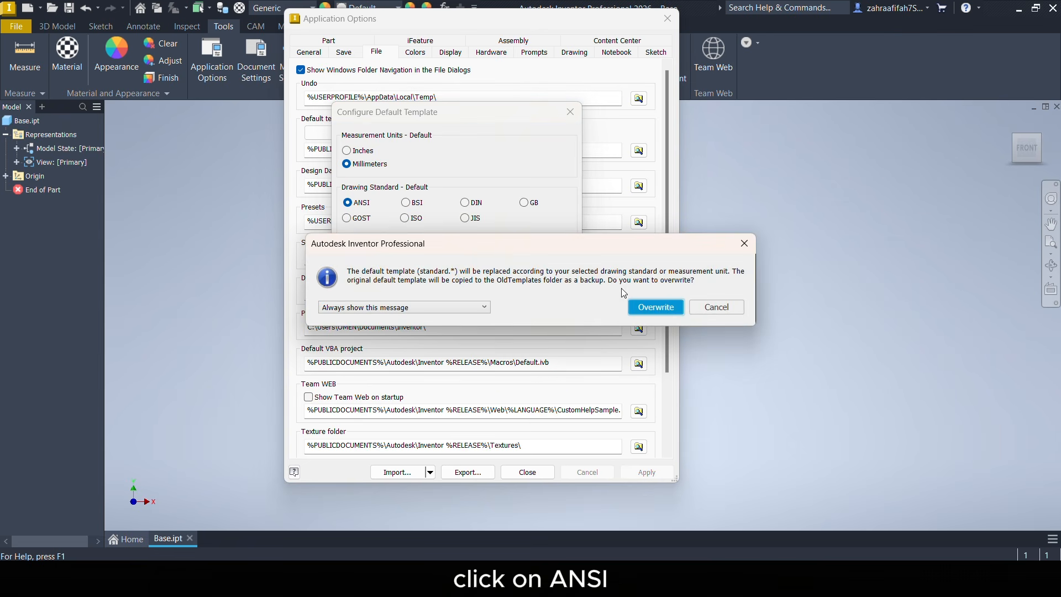
{"action": "left_click", "coordinate": [663, 312]}
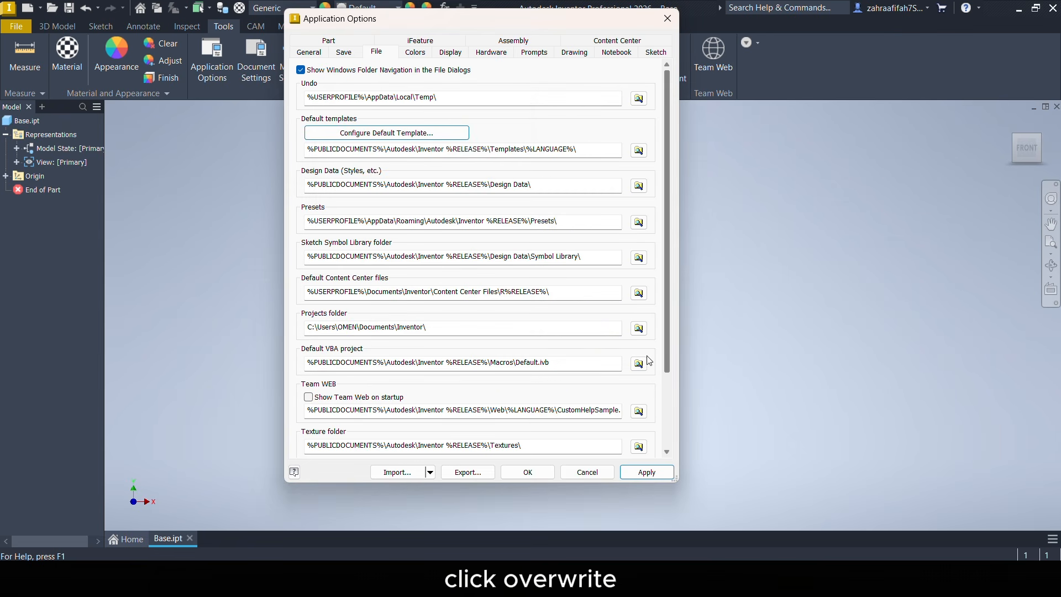
{"action": "left_click", "coordinate": [652, 474]}
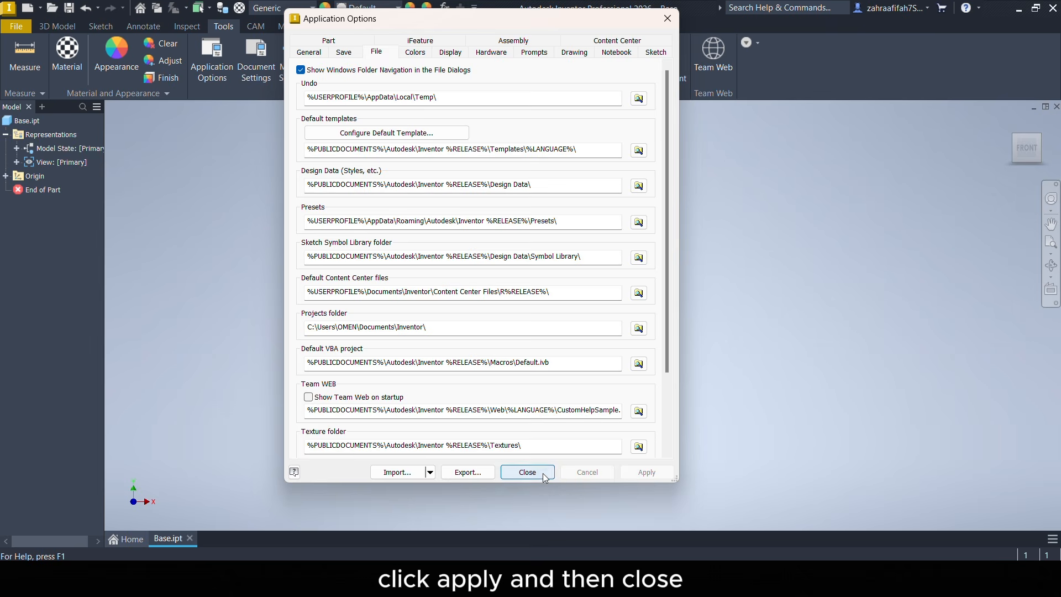
{"action": "left_click", "coordinate": [527, 472]}
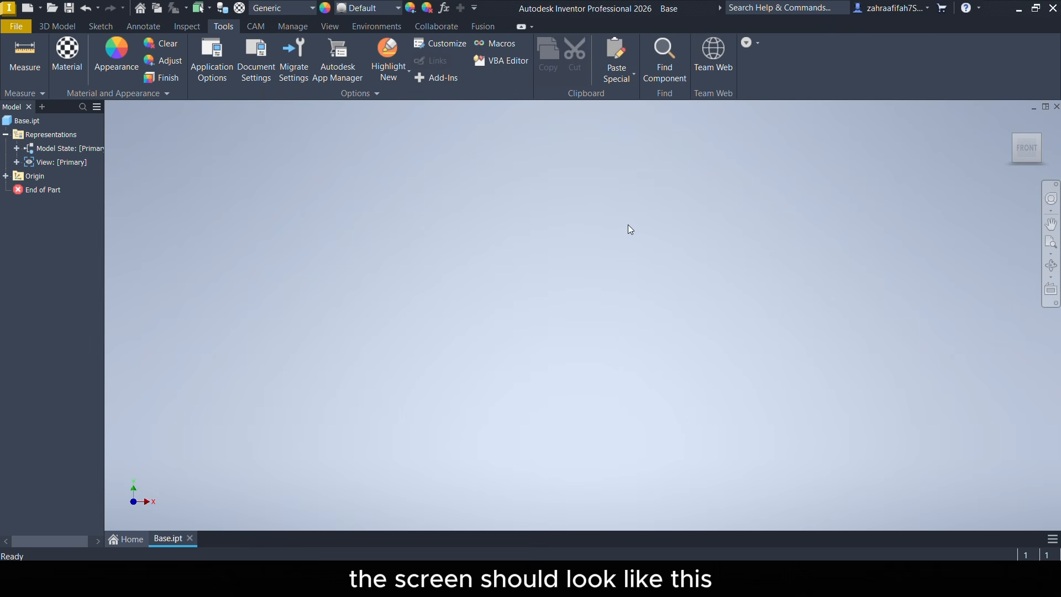
- Start a 2D sketch on the YZ plane
{"action": "left_click", "coordinate": [104, 27]}
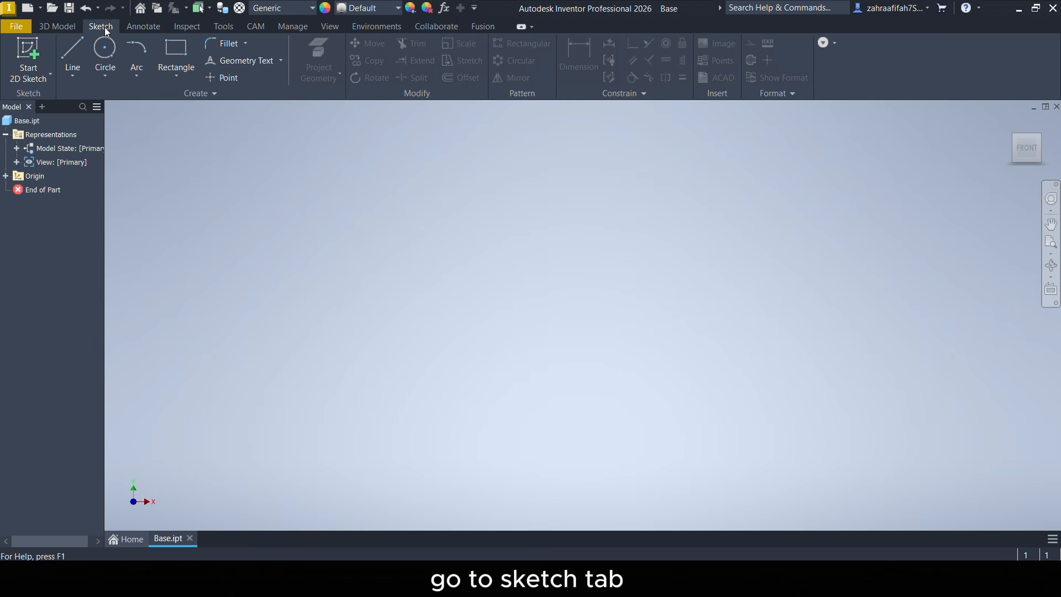
{"action": "left_click", "coordinate": [40, 83]}
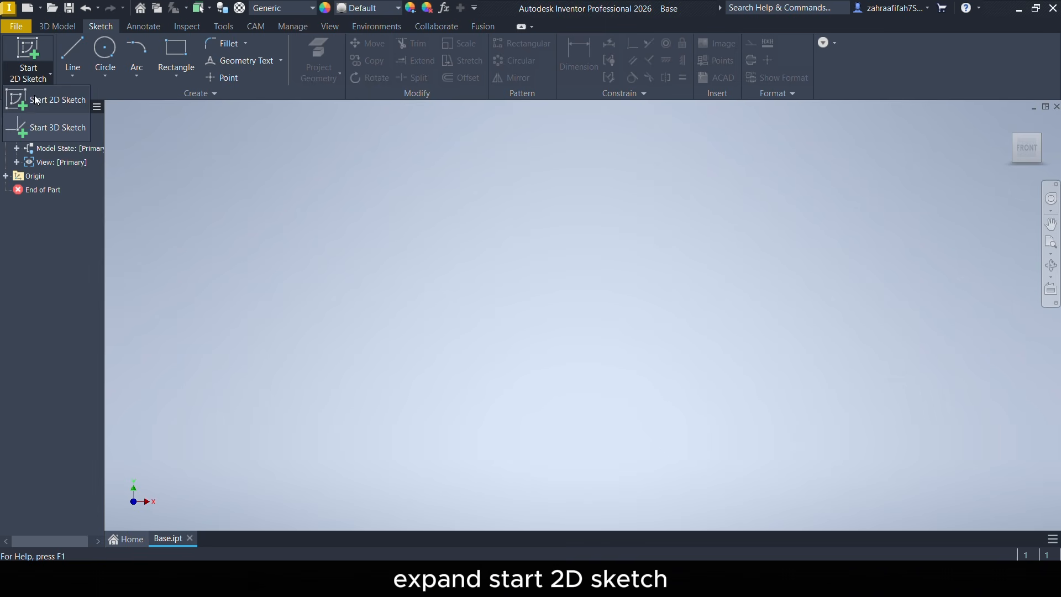
{"action": "left_click", "coordinate": [34, 103]}
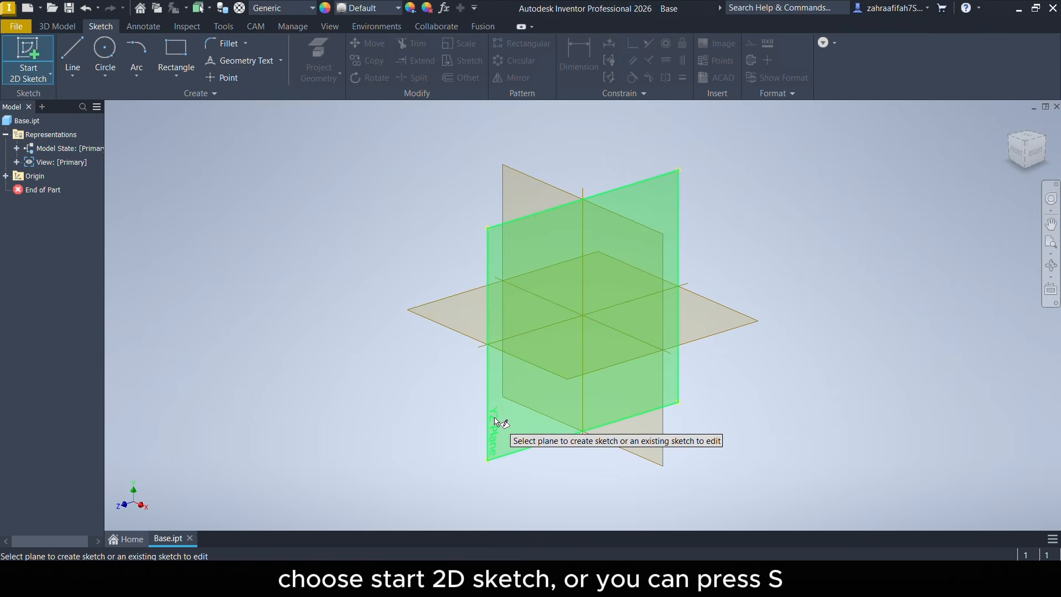
{"action": "left_click", "coordinate": [495, 421]}
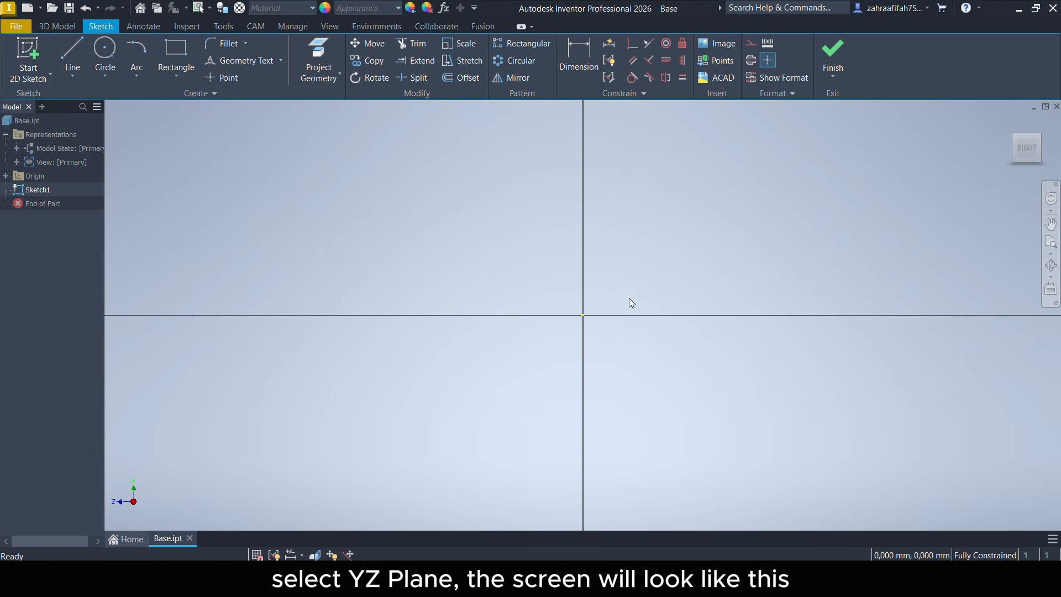
- Draw a two-point rectangle from the origin, about 18 mm long and 6.4 mm high, below the horizontal axis towards positive Z
{"action": "left_click", "coordinate": [171, 69]}
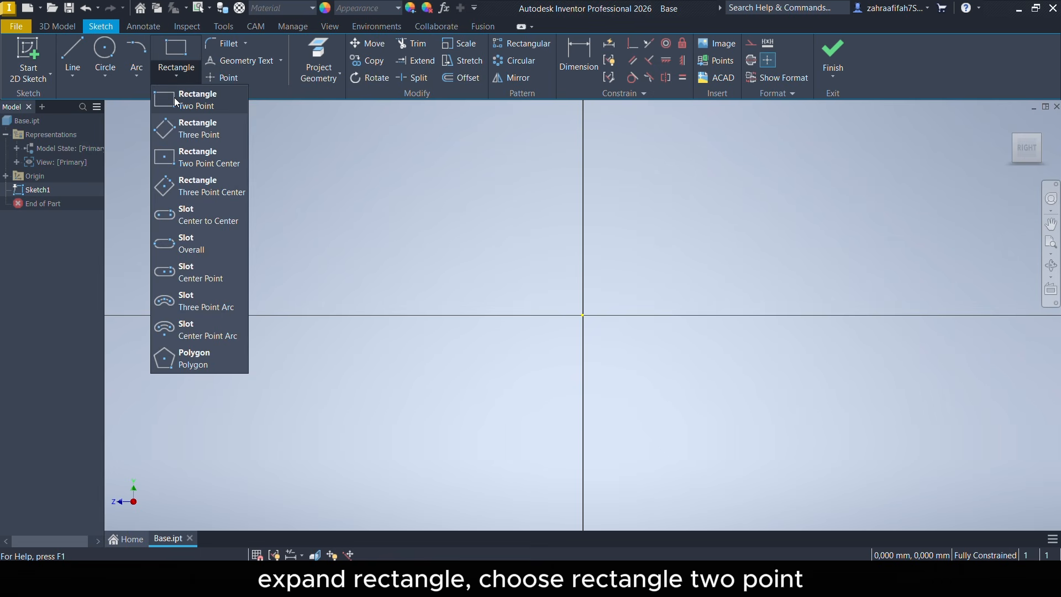
{"action": "left_click", "coordinate": [175, 98]}
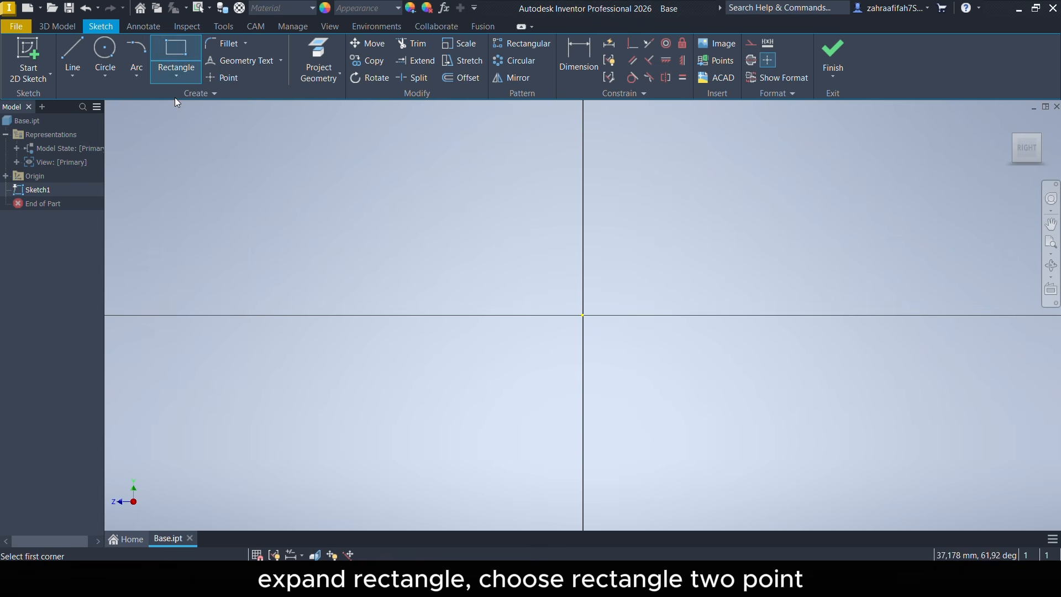
{"action": "left_click", "coordinate": [583, 315]}
{"action": "left_click", "coordinate": [359, 395]}
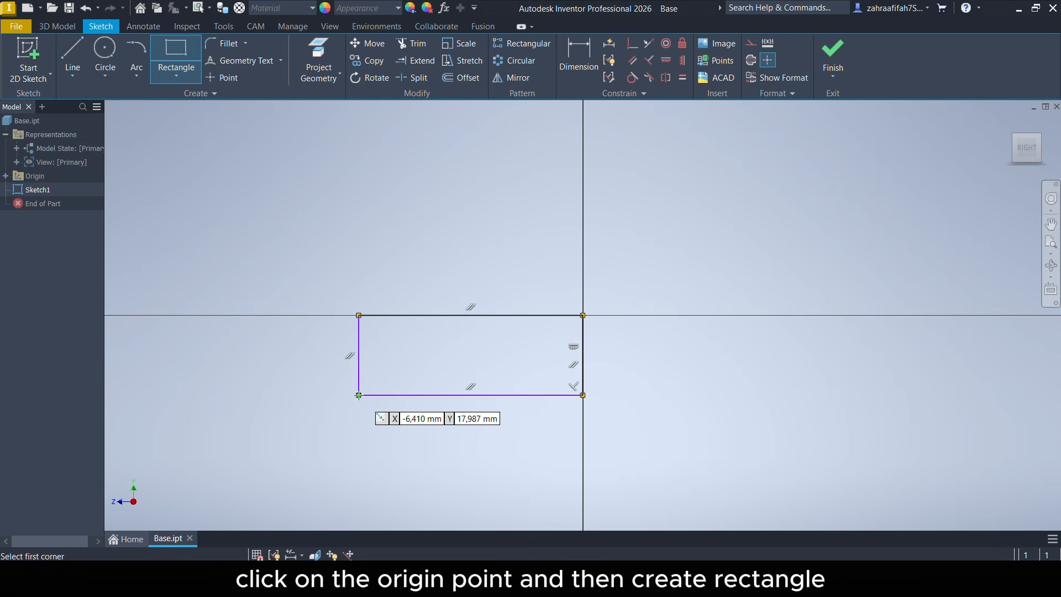
{"action": "right_click", "coordinate": [474, 354]}
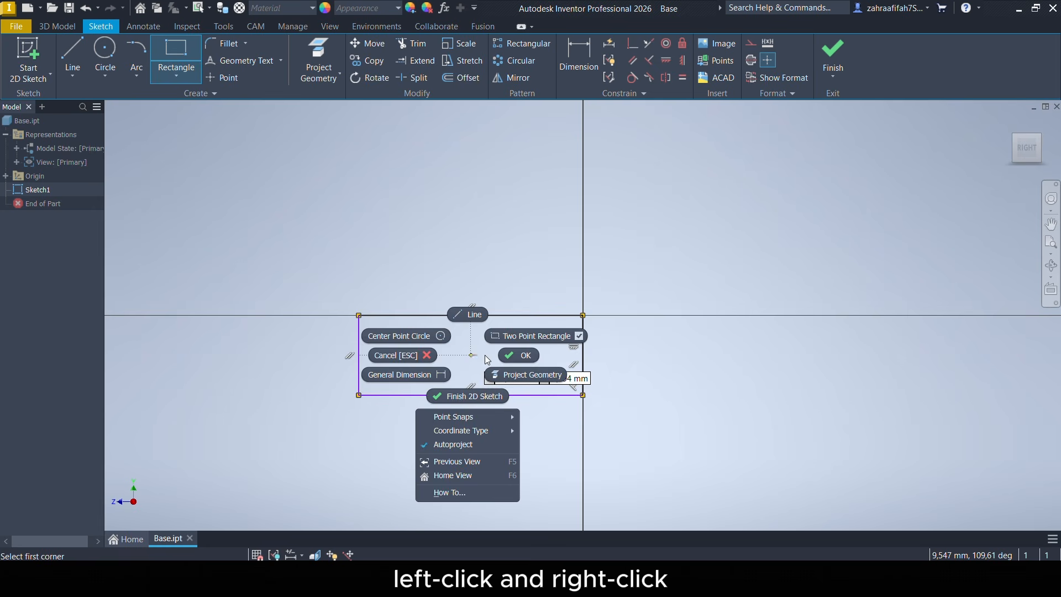
{"action": "left_click", "coordinate": [526, 356]}
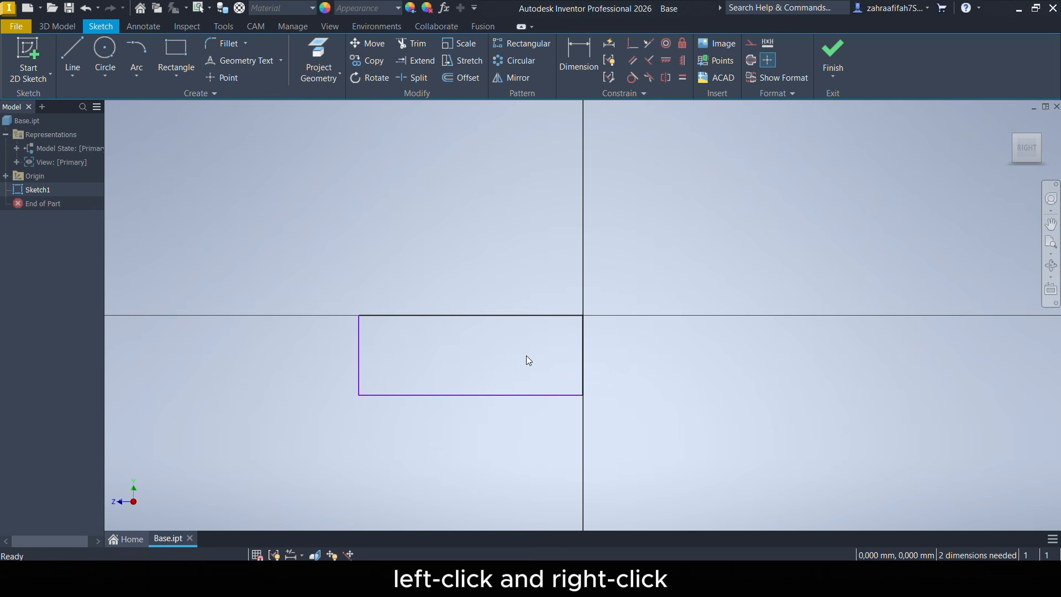
- Dimension the rectangle's vertical side at 20 mm
{"action": "left_click", "coordinate": [588, 72]}
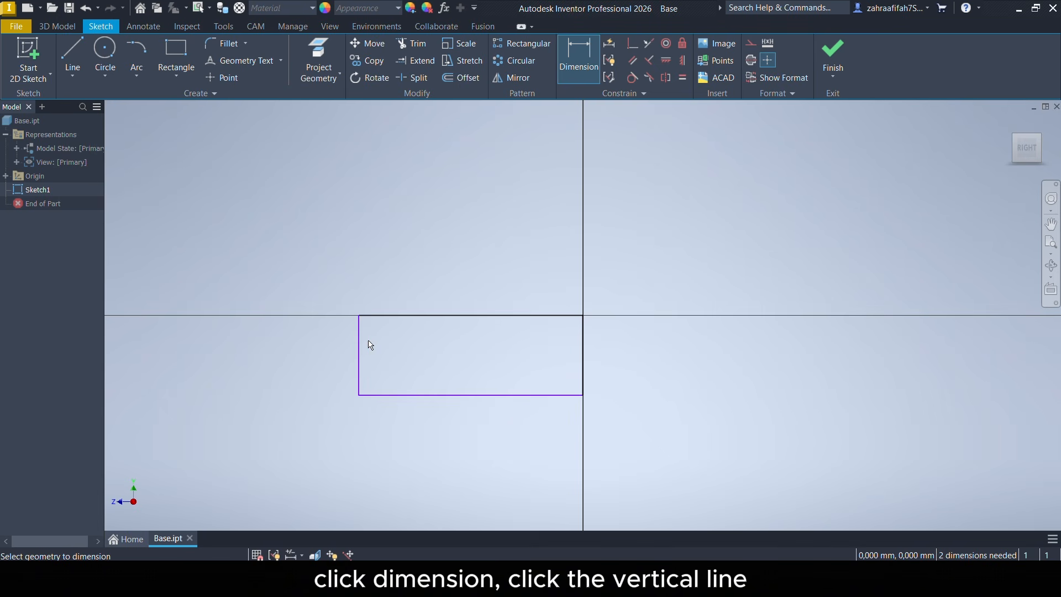
{"action": "left_click", "coordinate": [357, 366]}
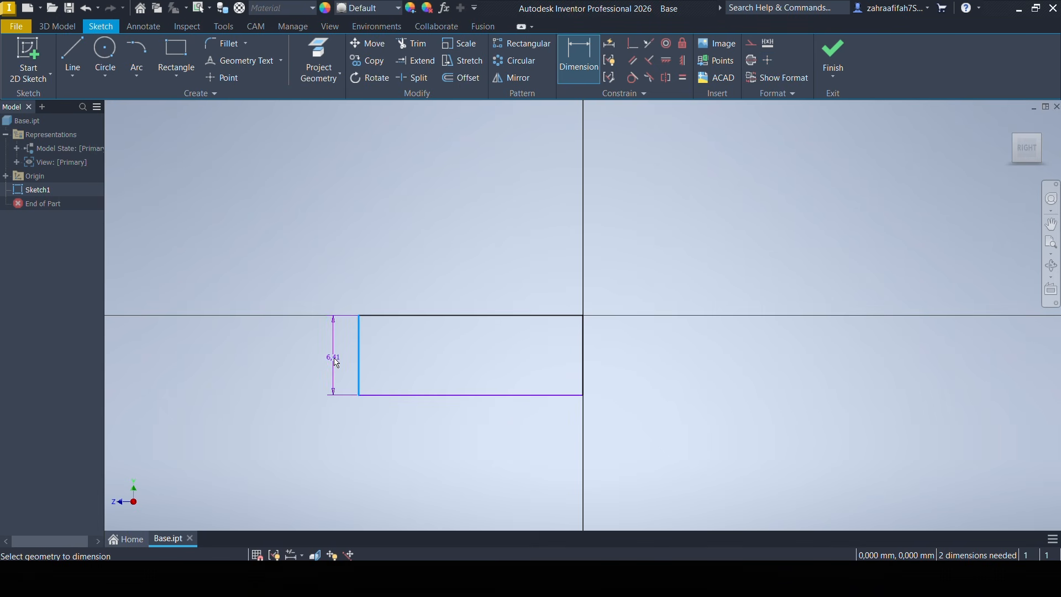
{"action": "left_click", "coordinate": [336, 362]}
{"action": "type", "text": "20"}
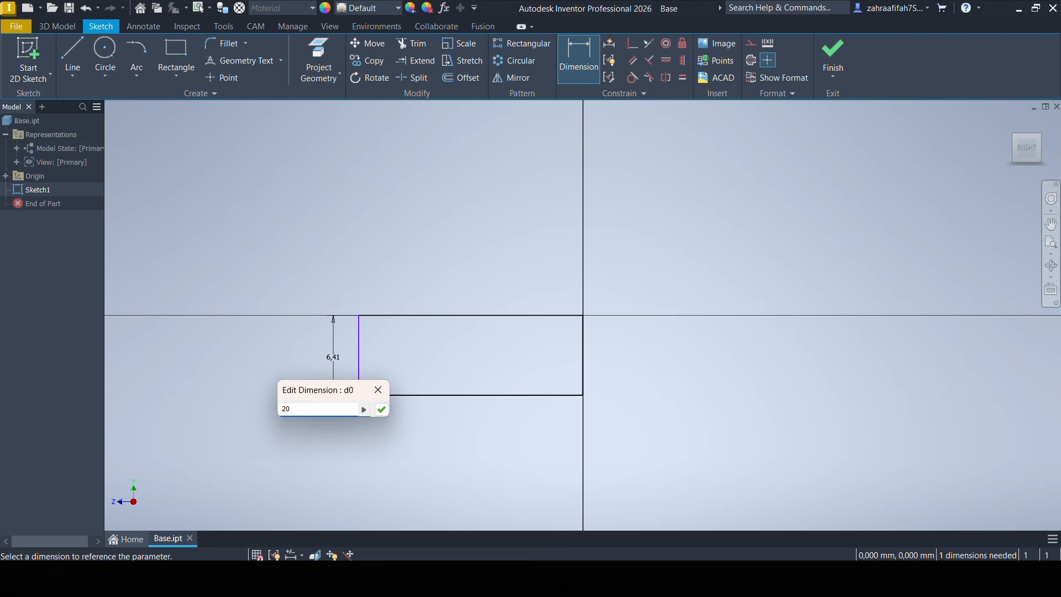
{"action": "key", "text": "Return"}
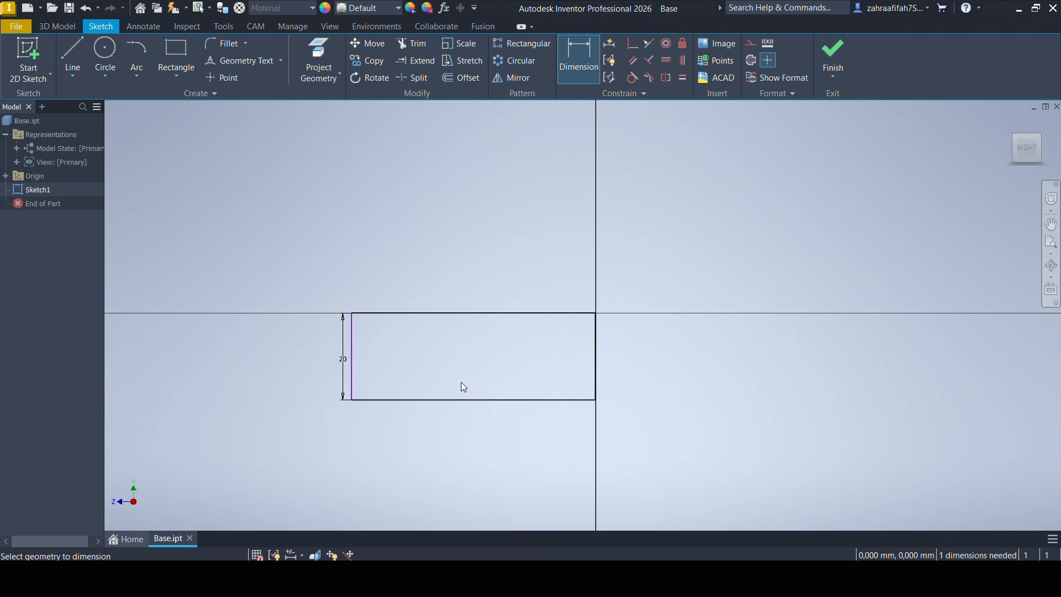
- Dimension the rectangle's lower horizontal side at 370 mm and convert its upper horizontal side to a construction line
{"action": "left_click", "coordinate": [450, 416]}
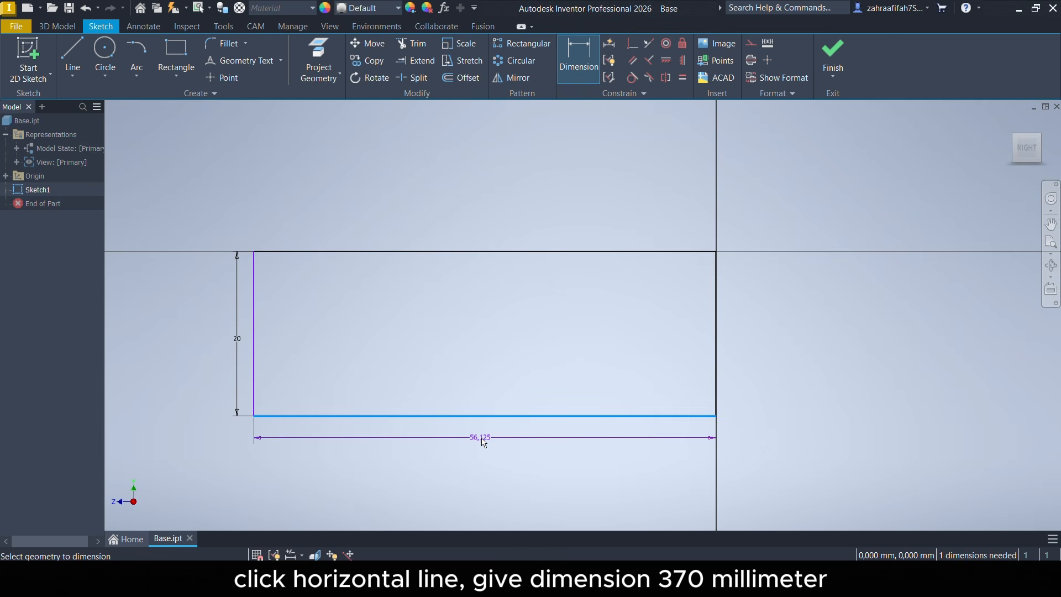
{"action": "left_click", "coordinate": [489, 441]}
{"action": "type", "text": "370"}
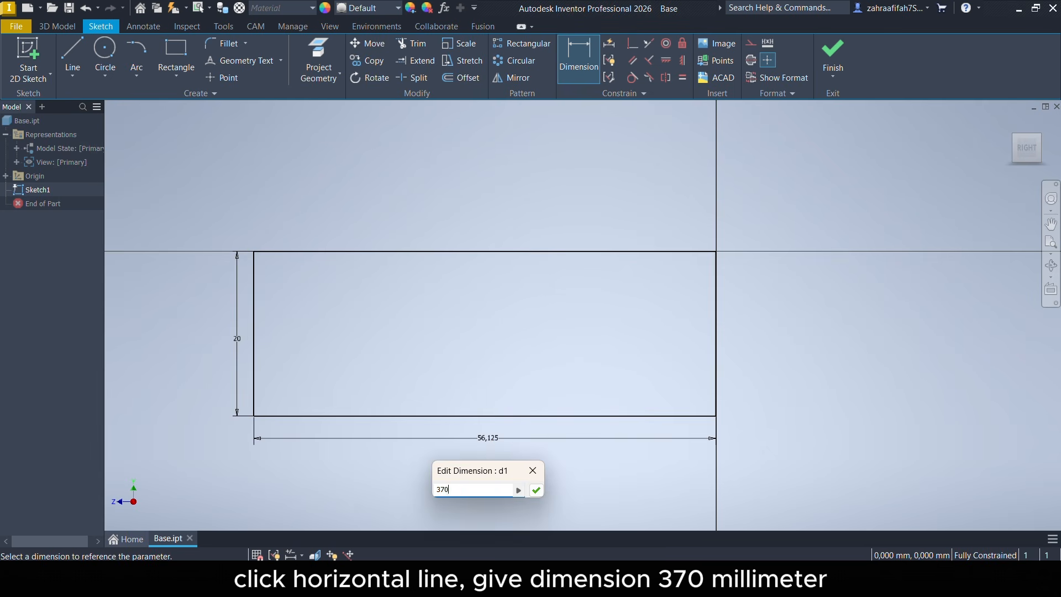
{"action": "key", "text": "Return"}
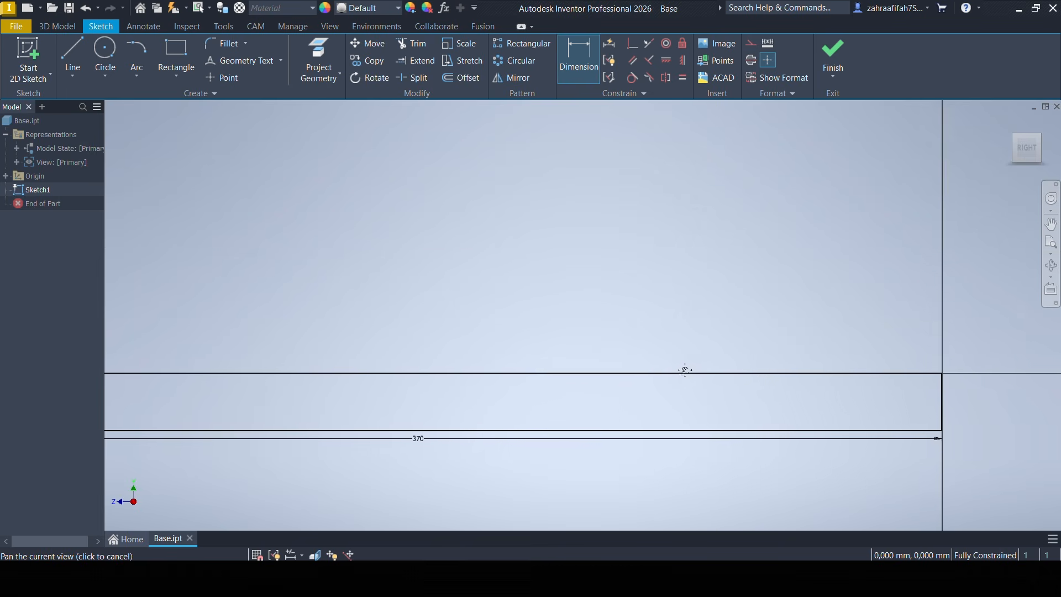
{"action": "scroll", "coordinate": [761, 373], "scroll_direction": "down", "scroll_amount": 3}
{"action": "middle_click_drag", "start_coordinate": [761, 373], "coordinate": [744, 373]}
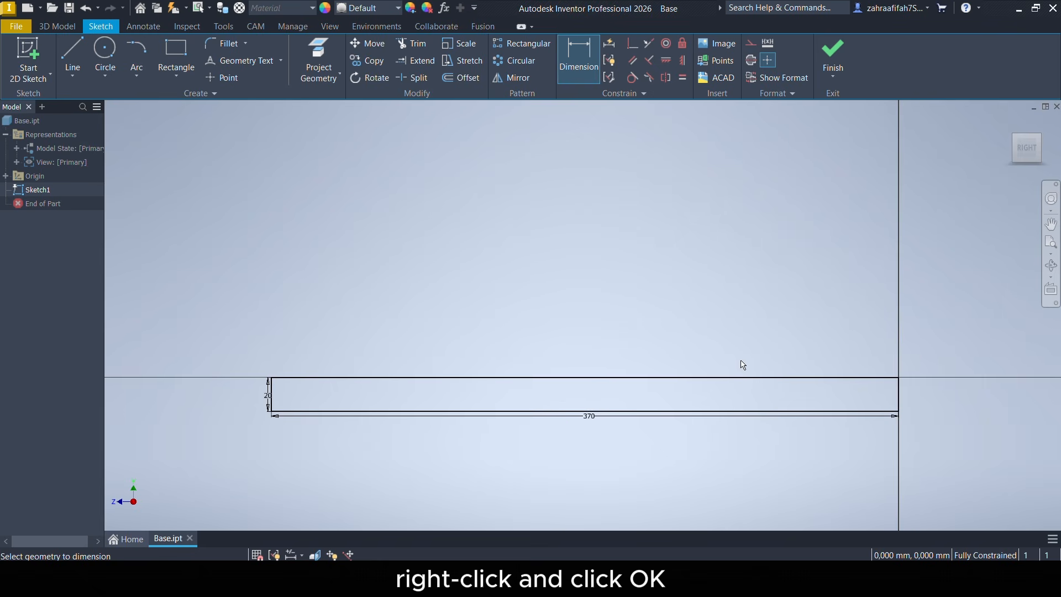
{"action": "right_click", "coordinate": [595, 335]}
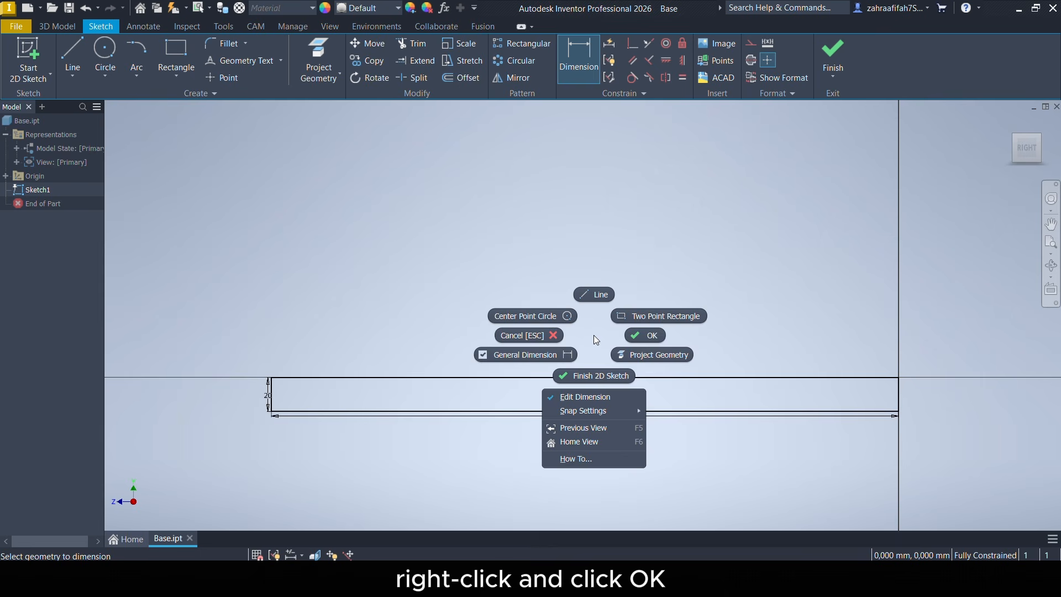
{"action": "left_click", "coordinate": [640, 333]}
{"action": "right_click", "coordinate": [590, 378]}
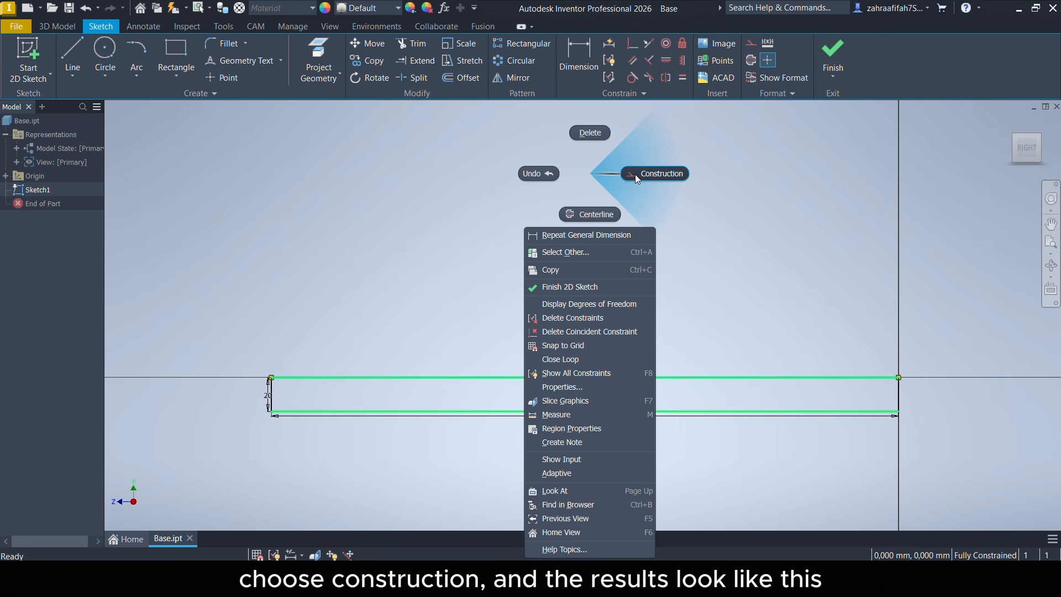
{"action": "left_click", "coordinate": [635, 174]}
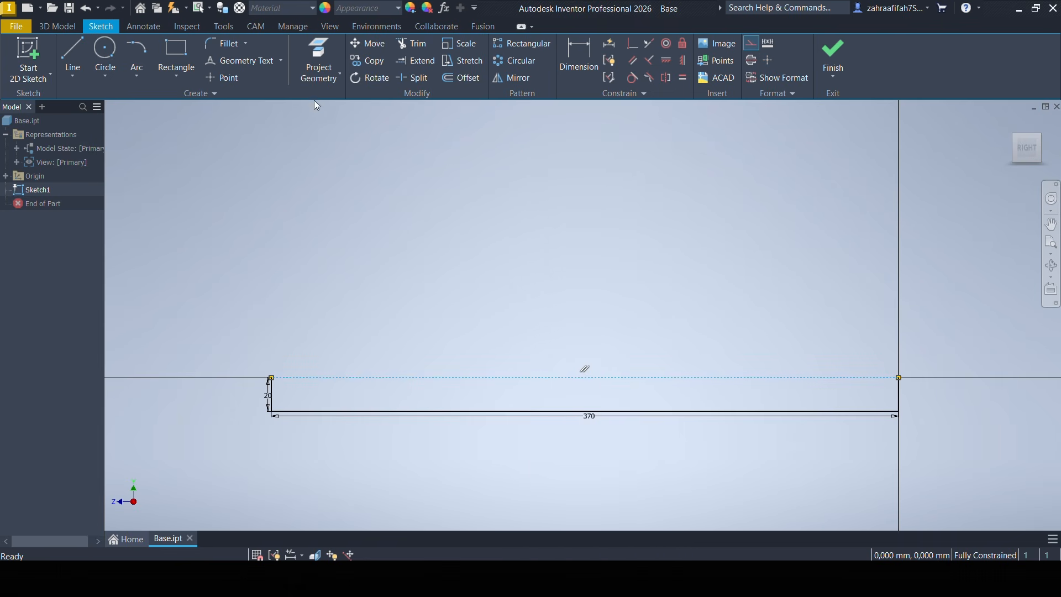
- Draw a two-point rectangle upward from the origin towards positive Z, 500 mm high and 80 mm wide
{"action": "left_click", "coordinate": [178, 77]}
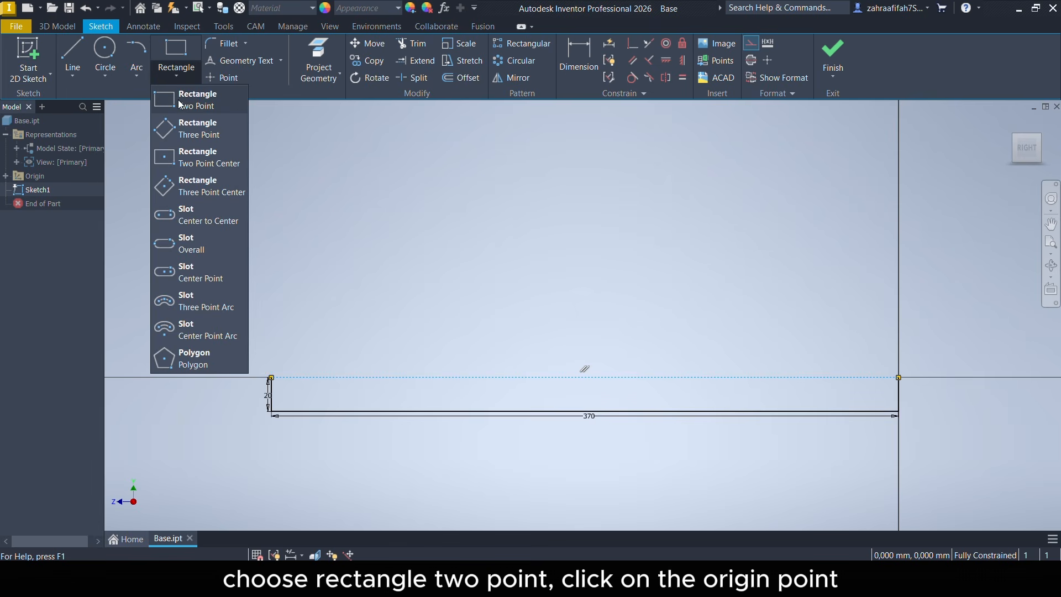
{"action": "left_click", "coordinate": [179, 104]}
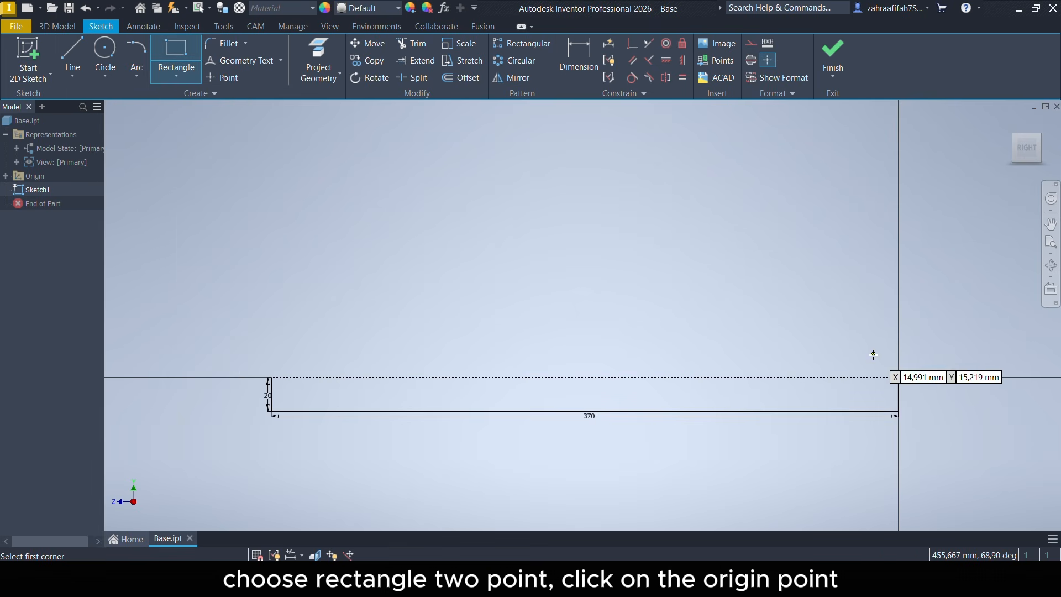
{"action": "left_click", "coordinate": [899, 377]}
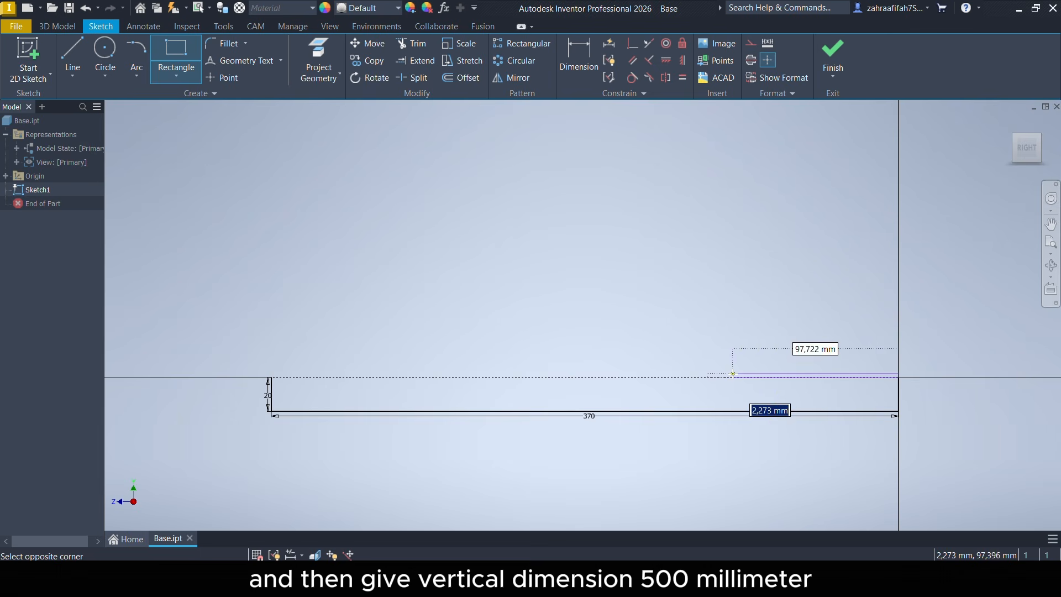
{"action": "type", "text": "500"}
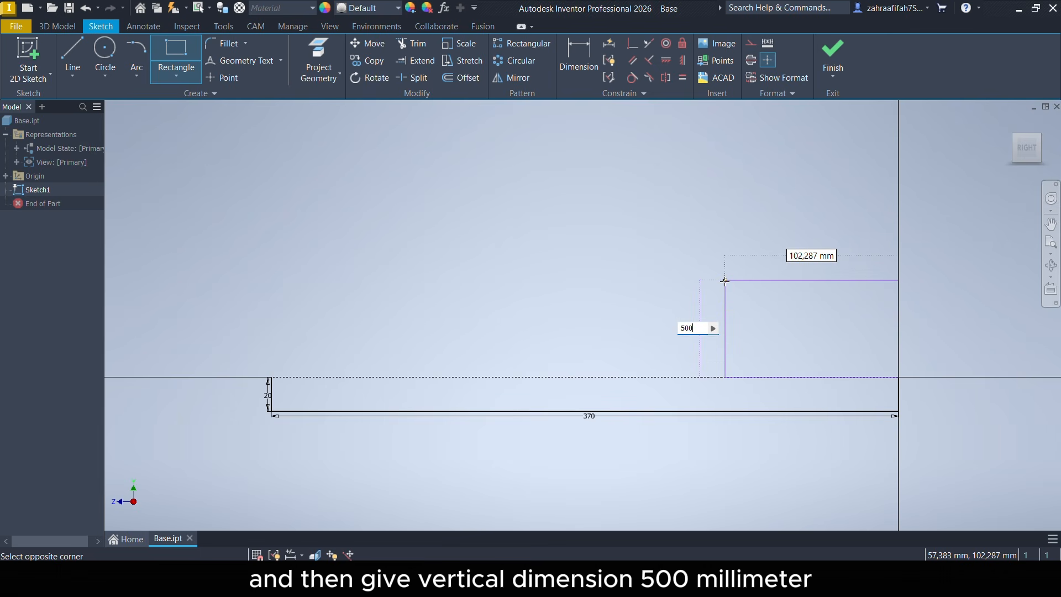
{"action": "key", "text": "Tab"}
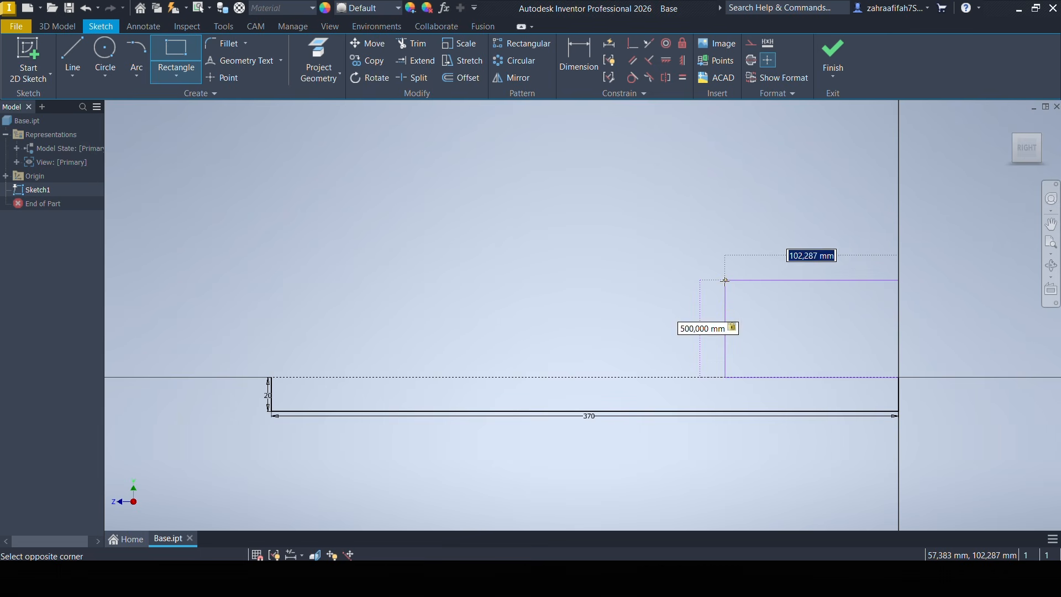
{"action": "type", "text": "8"}
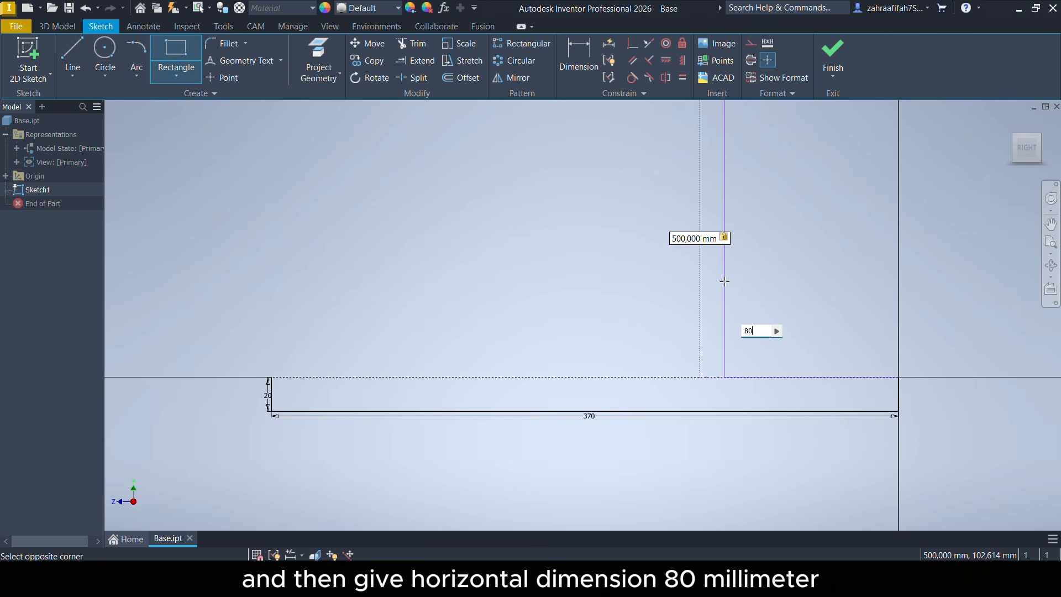
{"action": "type", "text": "0"}
{"action": "key", "text": "Return"}
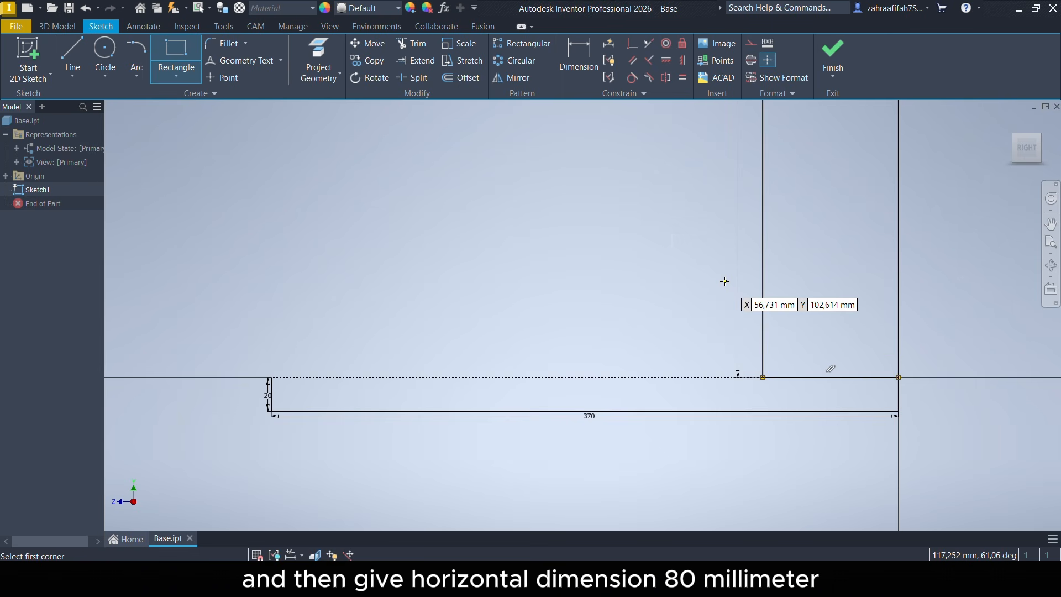
{"action": "right_click", "coordinate": [725, 282]}
{"action": "left_click", "coordinate": [775, 281]}
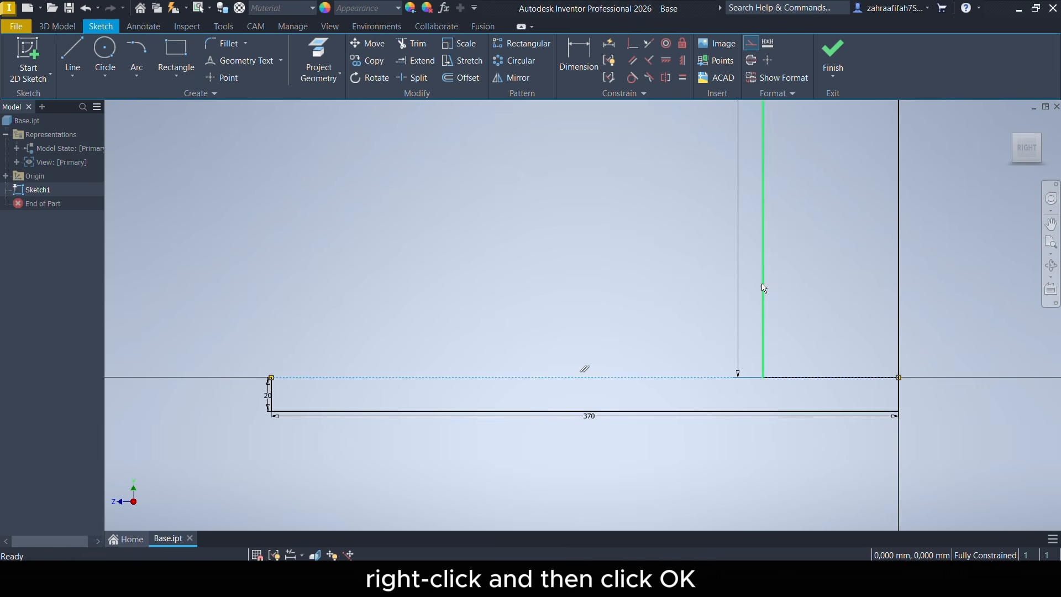
- Delete the lower horizontal line of the 500 mm by 80 mm rectangle
{"action": "scroll", "coordinate": [836, 284], "scroll_direction": "up", "scroll_amount": 2}
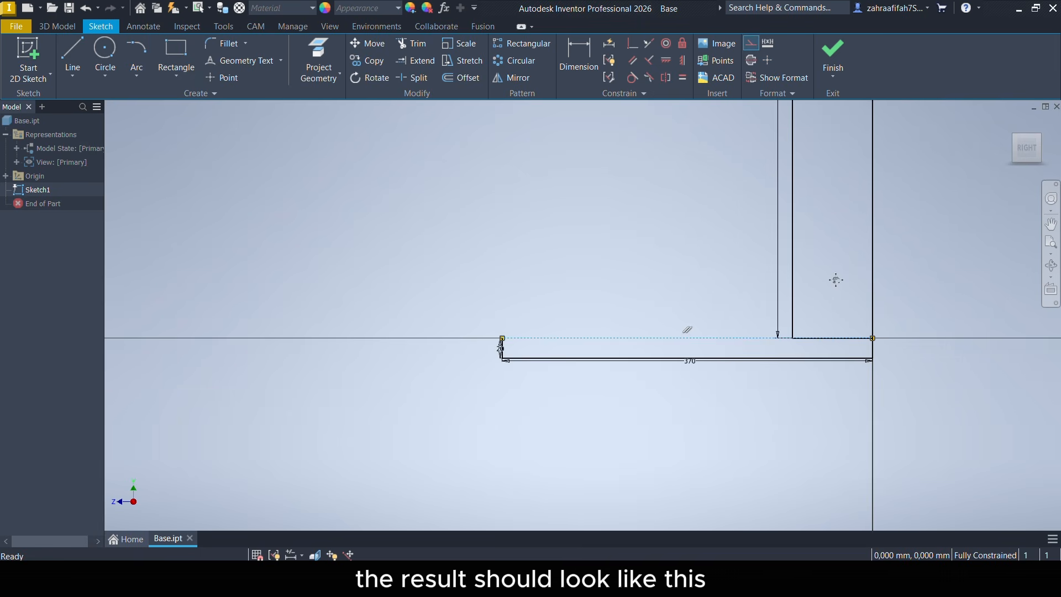
{"action": "mouse_move", "coordinate": [834, 279]}
{"action": "middle_mouse_down"}
{"action": "mouse_move", "coordinate": [718, 379]}
{"action": "mouse_move", "coordinate": [661, 465]}
{"action": "middle_mouse_up"}
{"action": "scroll", "coordinate": [672, 452], "scroll_direction": "up", "scroll_amount": 2}
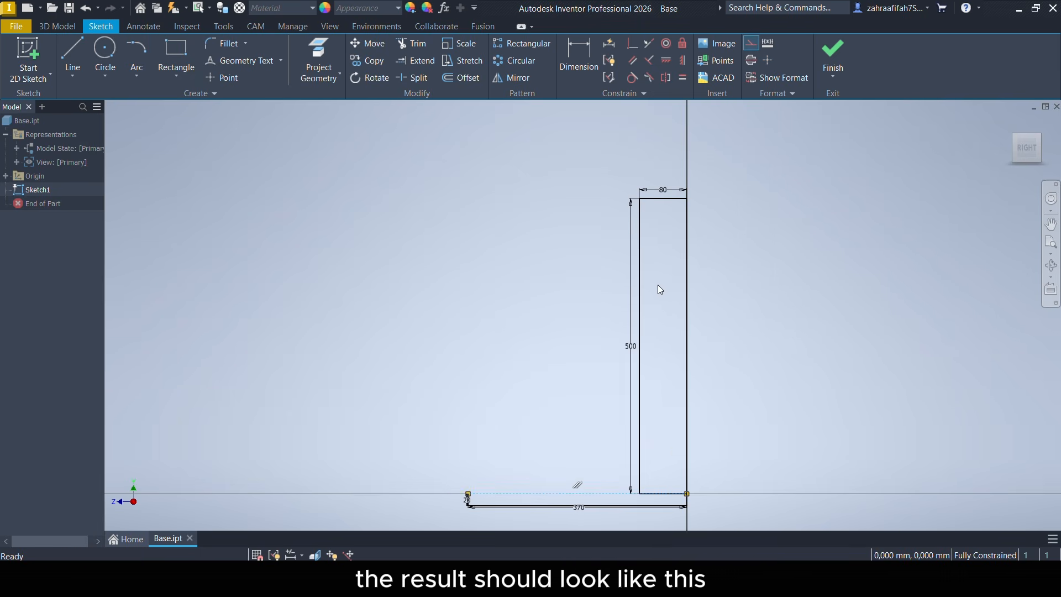
{"action": "scroll", "coordinate": [670, 477], "scroll_direction": "down", "scroll_amount": 3}
{"action": "middle_click_drag", "start_coordinate": [670, 477], "coordinate": [714, 211]}
{"action": "scroll", "coordinate": [708, 286], "scroll_direction": "down", "scroll_amount": 3}
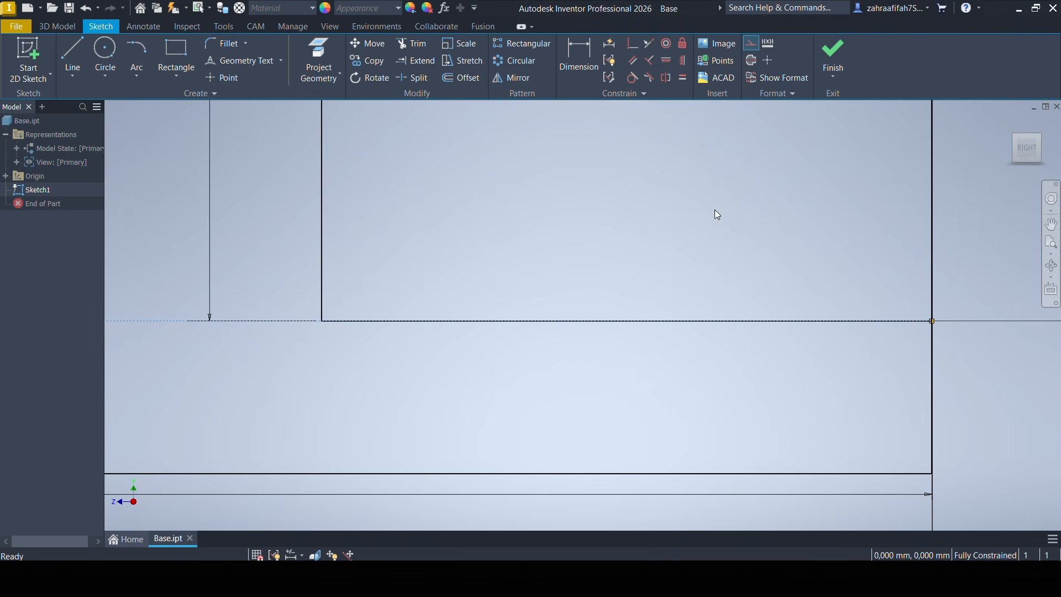
{"action": "right_click", "coordinate": [683, 322]}
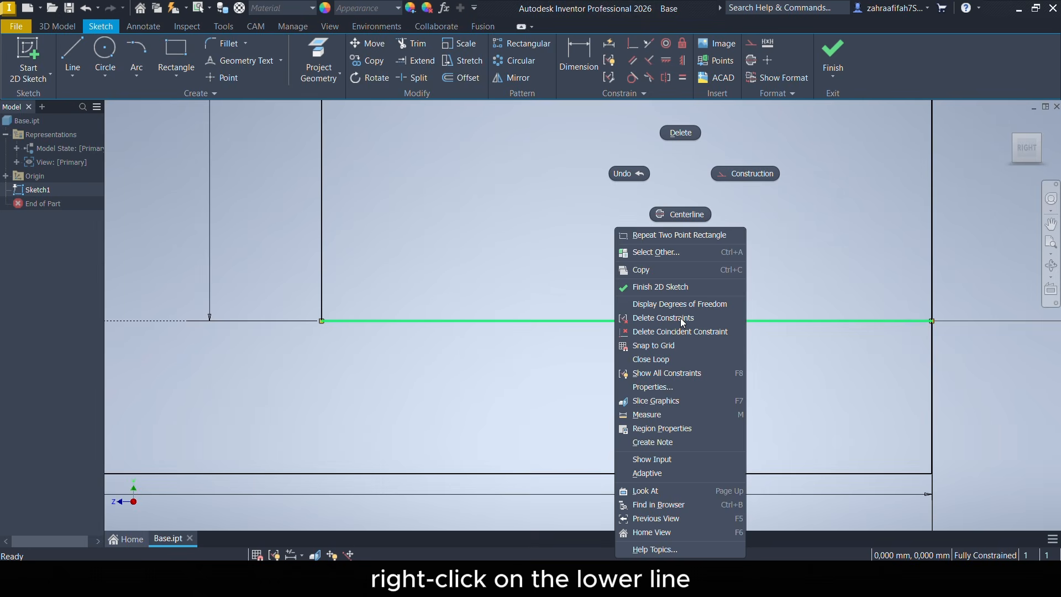
{"action": "left_click", "coordinate": [675, 133]}
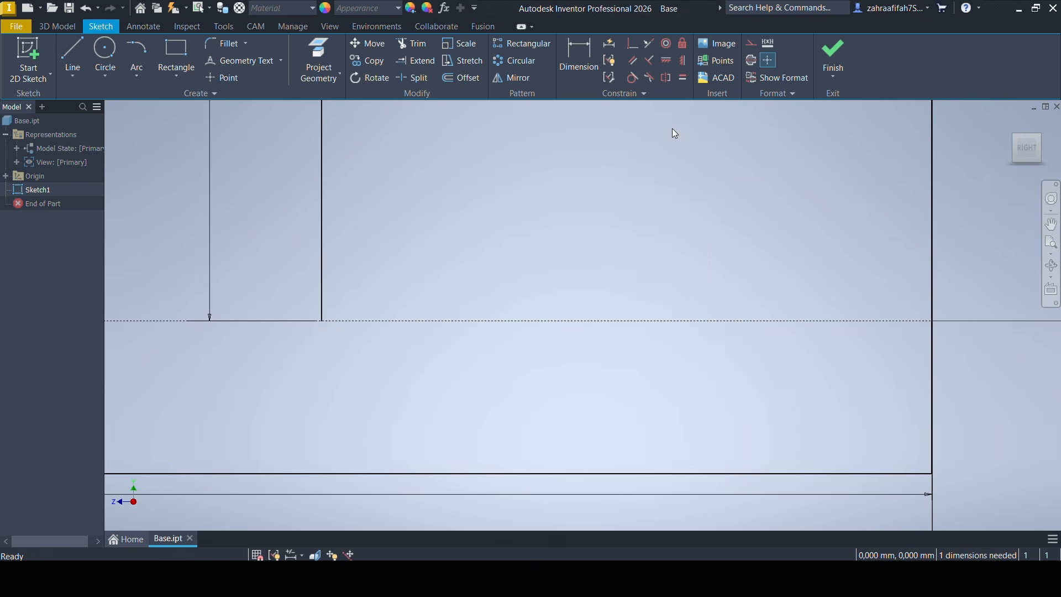
- Draw a line from the base strip's upper corner at its far end to the lower end of the upright's inner vertical side
{"action": "scroll", "coordinate": [649, 301], "scroll_direction": "up", "scroll_amount": 4}
{"action": "middle_click_drag", "start_coordinate": [645, 298], "coordinate": [919, 337]}
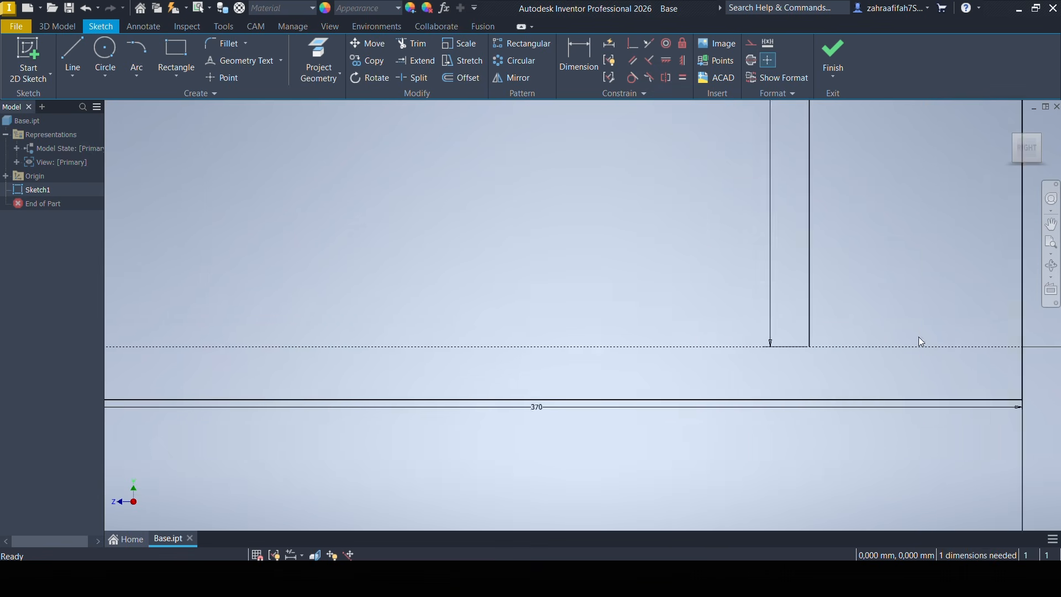
{"action": "scroll", "coordinate": [912, 334], "scroll_direction": "up", "scroll_amount": 2}
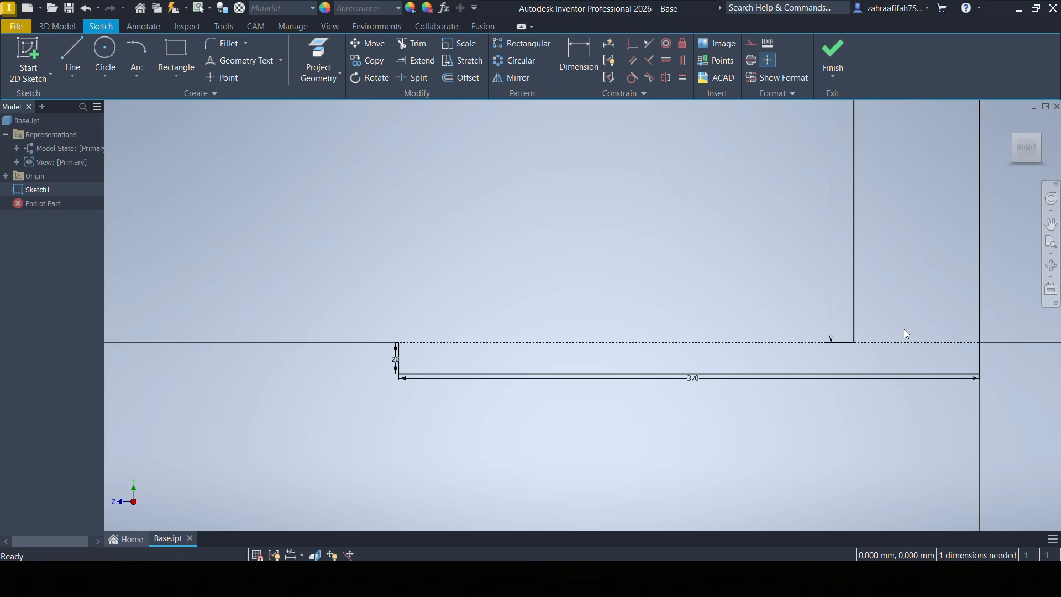
{"action": "left_click", "coordinate": [73, 74]}
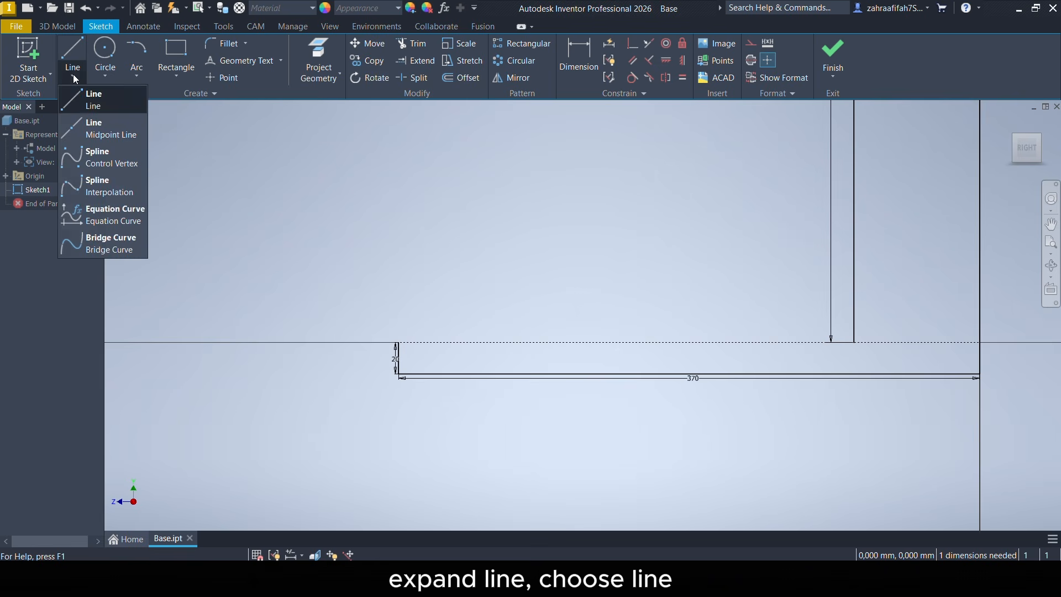
{"action": "left_click", "coordinate": [85, 104]}
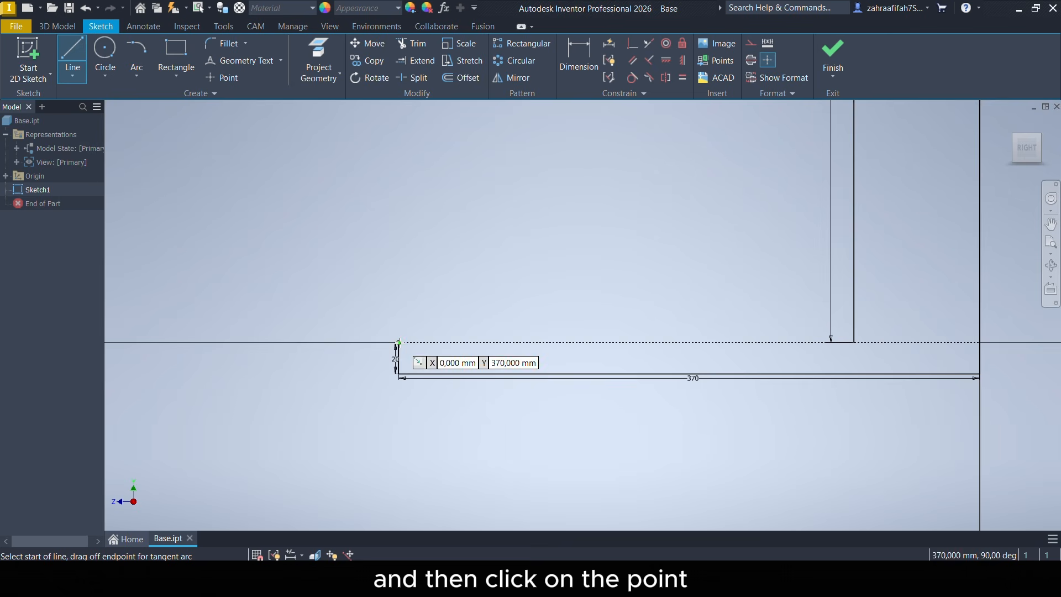
{"action": "left_click", "coordinate": [396, 342]}
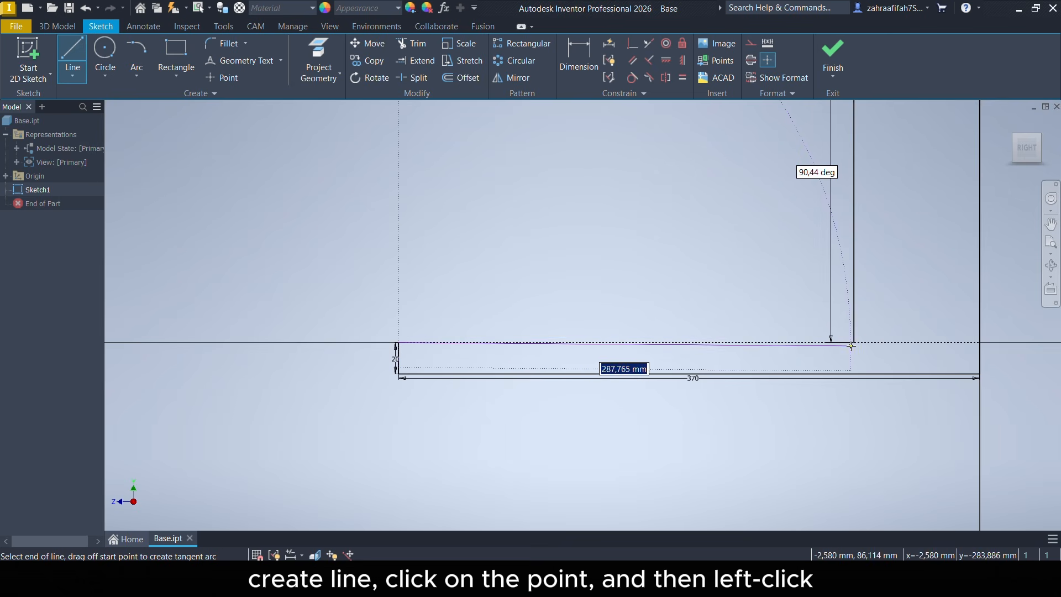
{"action": "left_click", "coordinate": [854, 343]}
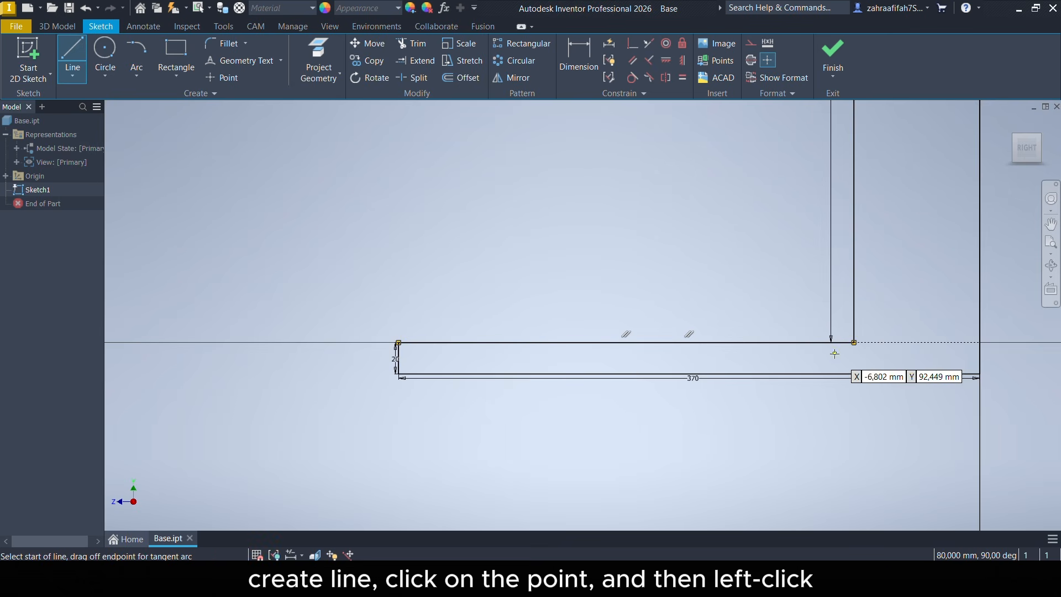
- Draw a 20 mm horizontal construction line from the origin towards positive Z
{"action": "middle_click_drag", "start_coordinate": [915, 335], "coordinate": [600, 333]}
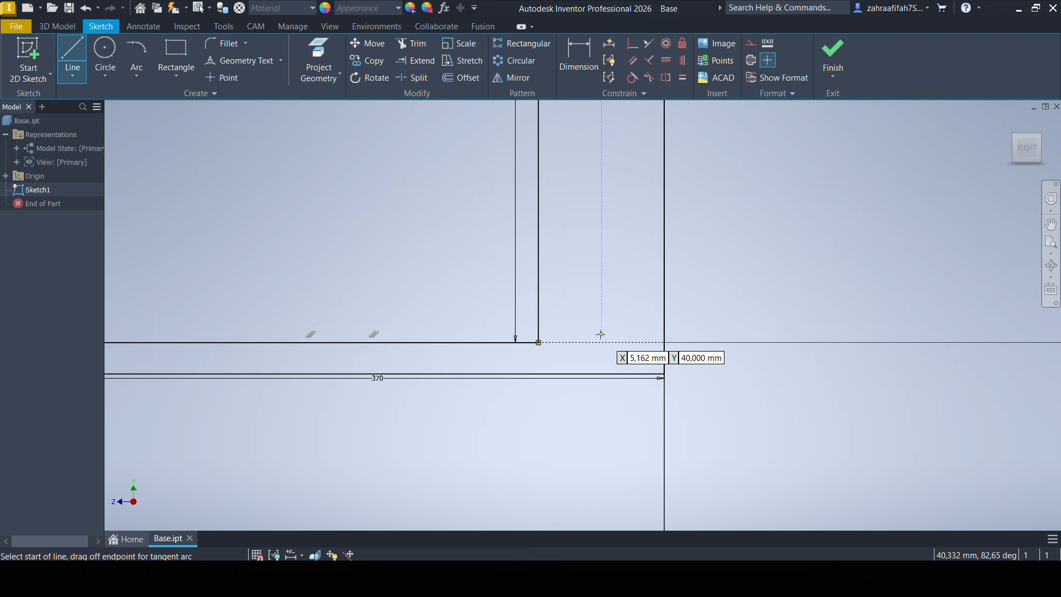
{"action": "scroll", "coordinate": [601, 334], "scroll_direction": "up", "scroll_amount": 3}
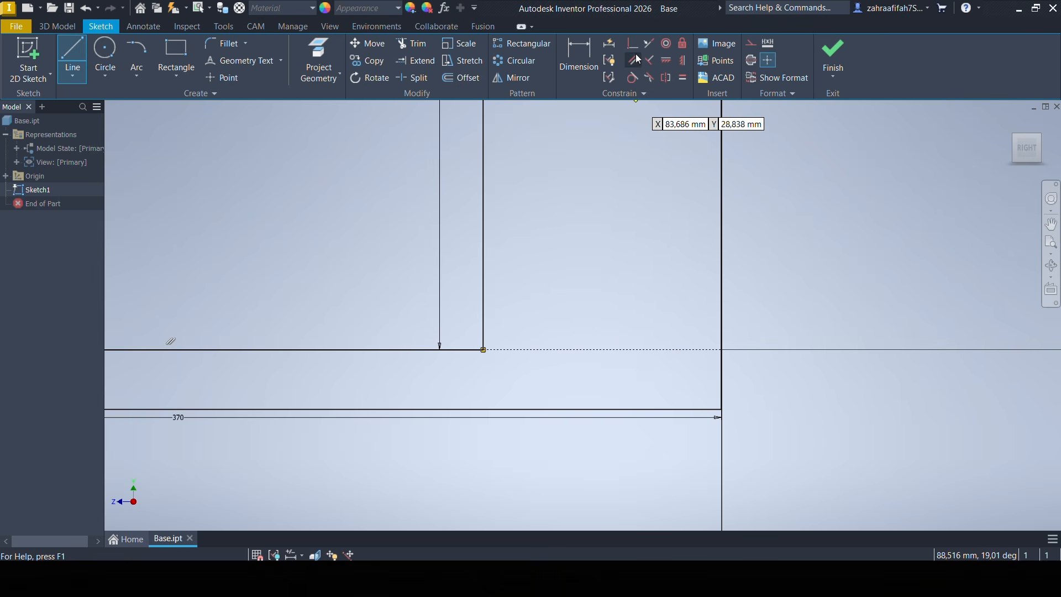
{"action": "left_click", "coordinate": [750, 45]}
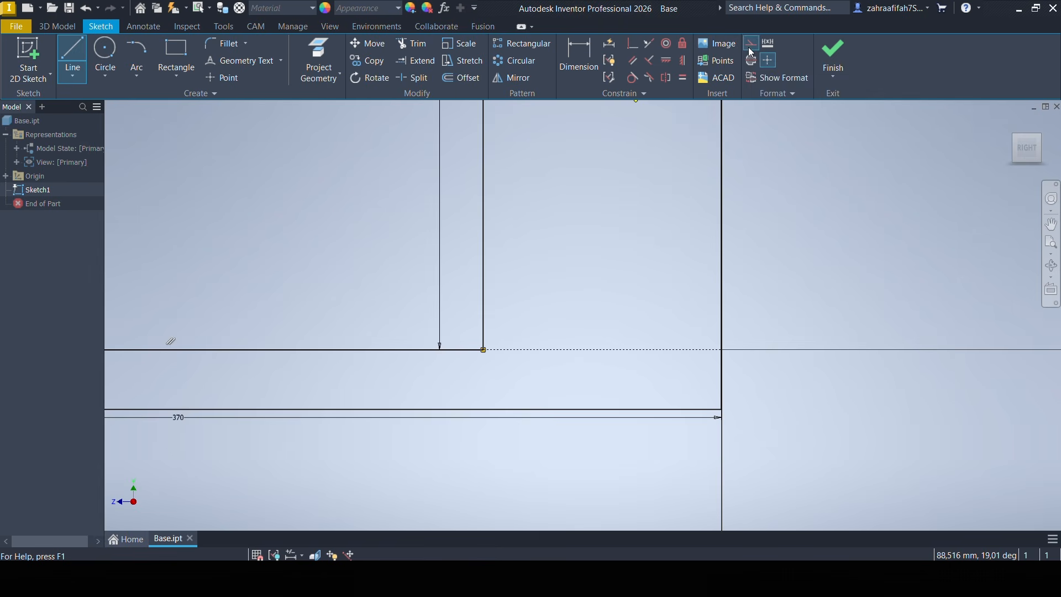
{"action": "left_click", "coordinate": [722, 350]}
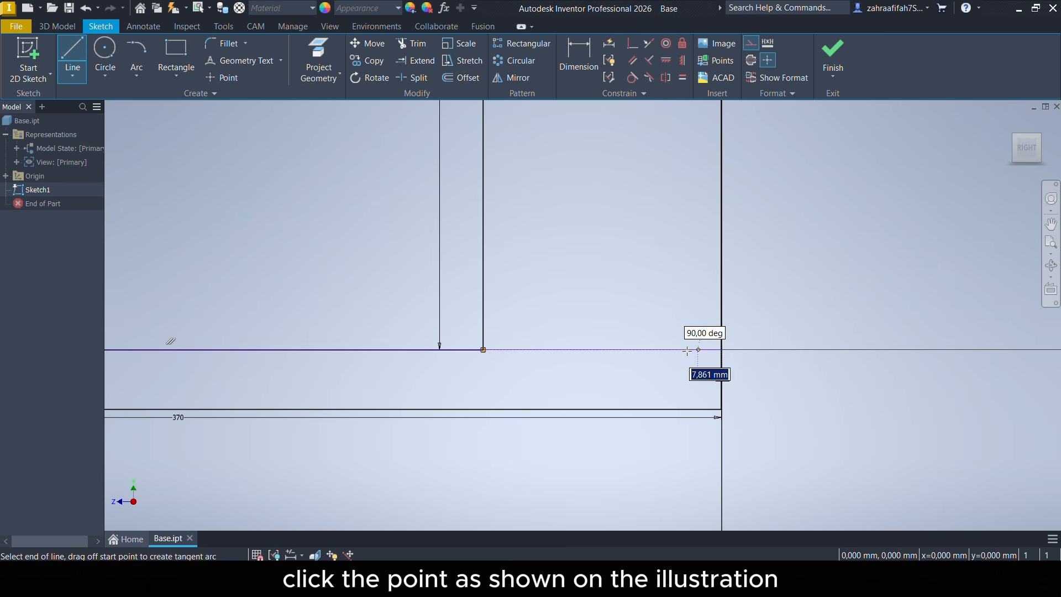
{"action": "type", "text": "20"}
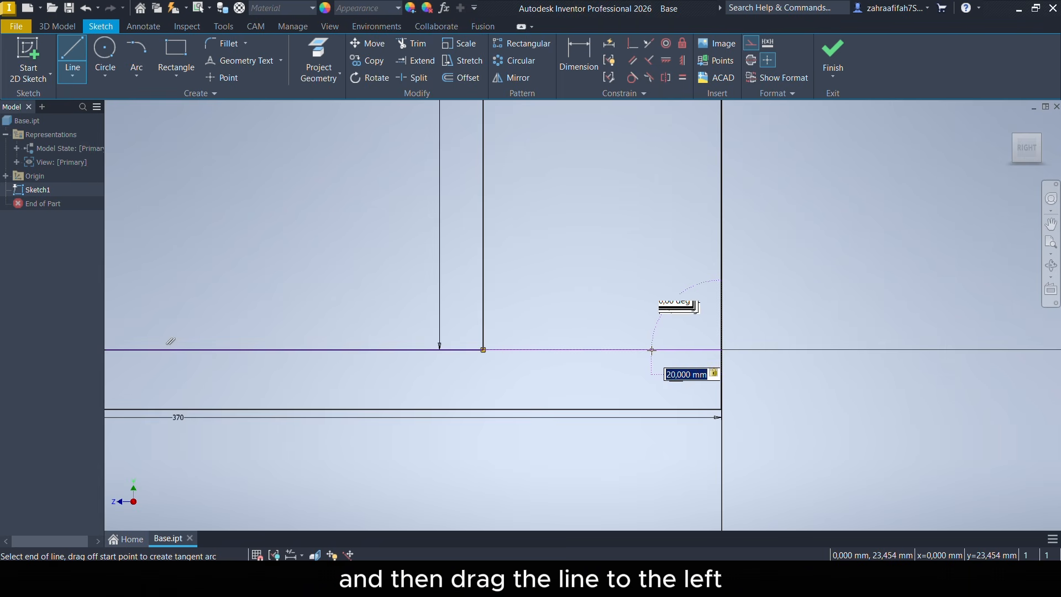
{"action": "key", "text": "Return"}
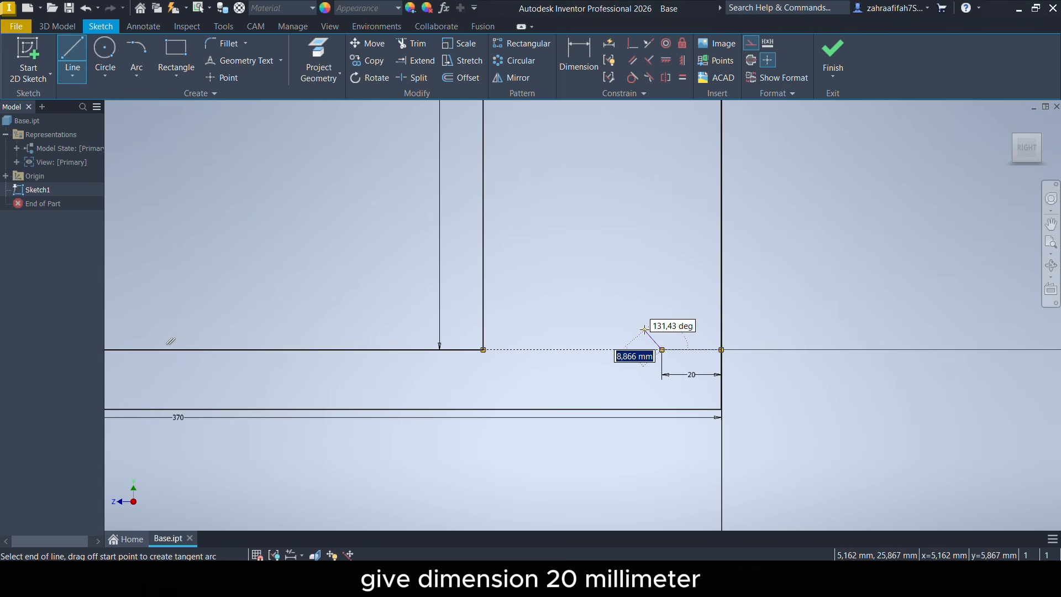
{"action": "right_click", "coordinate": [663, 326]}
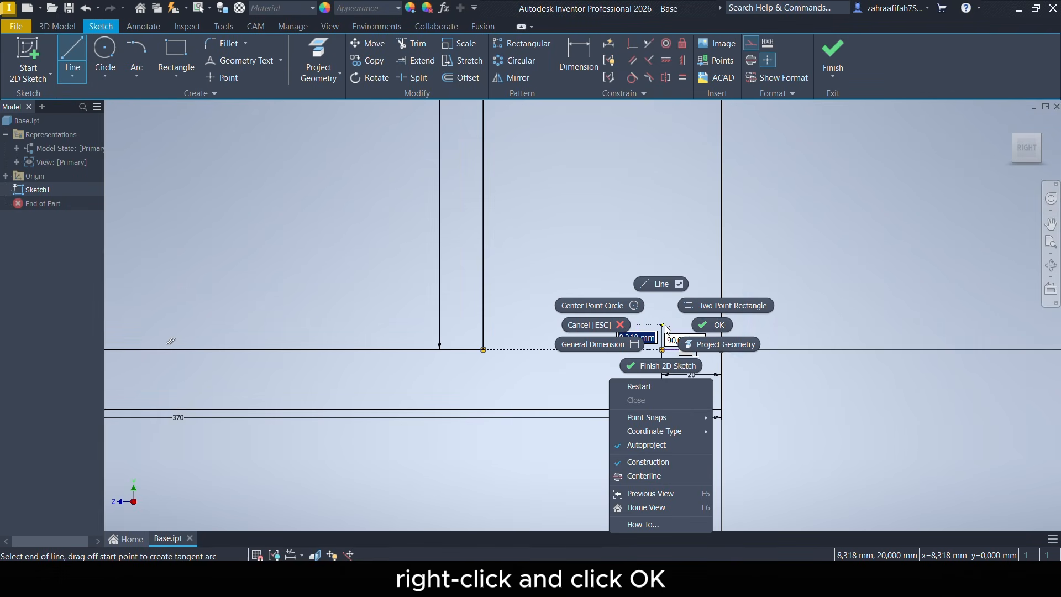
{"action": "left_click", "coordinate": [711, 325]}
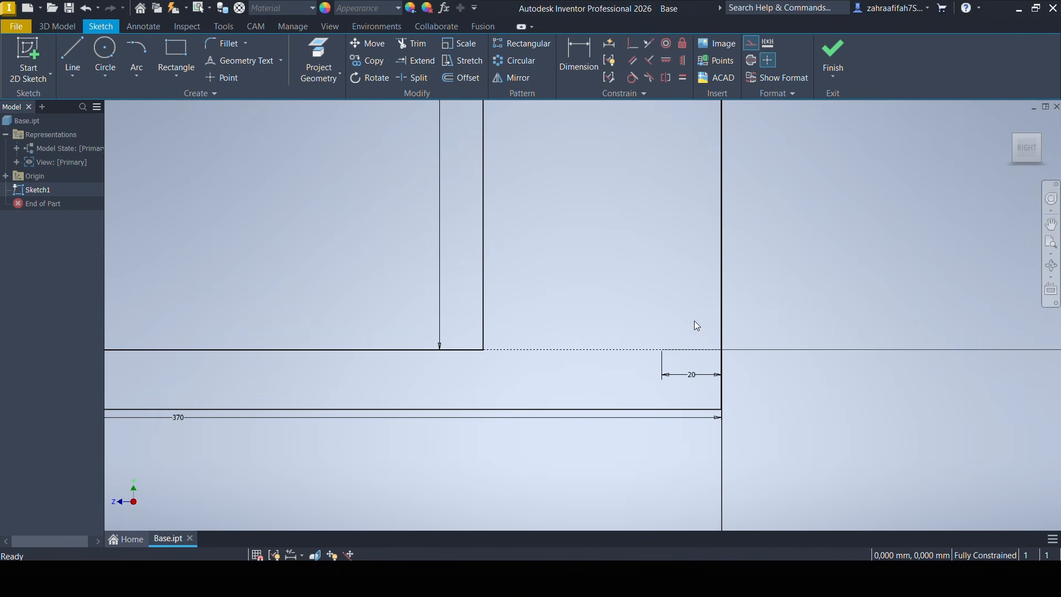
- Draw a two-point rectangle 480 mm high and 40 mm wide inside the upright, starting from the free end of the 20 mm construction line
{"action": "left_click", "coordinate": [180, 74]}
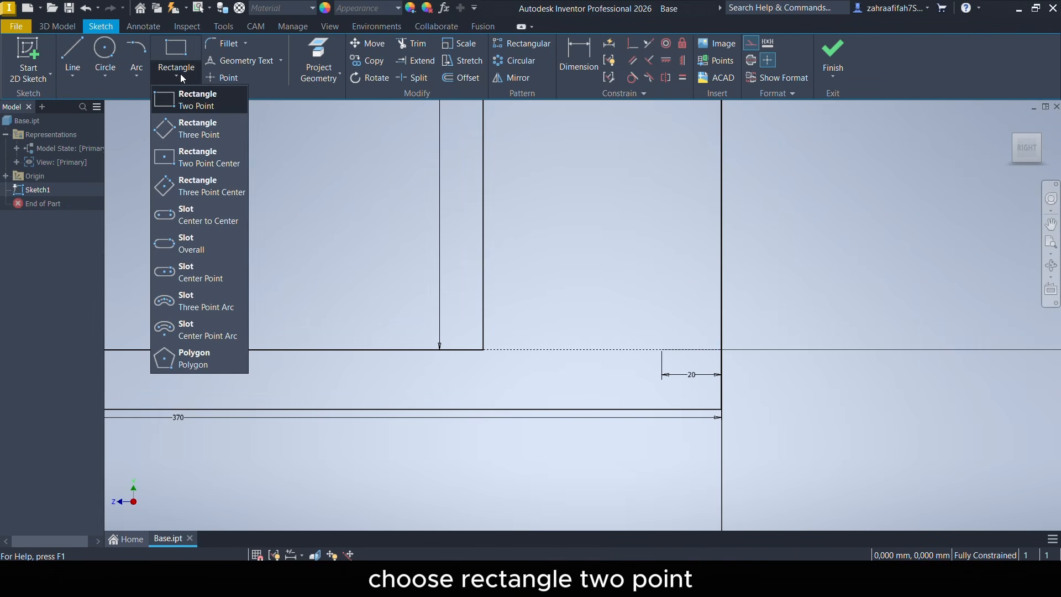
{"action": "left_click", "coordinate": [183, 101]}
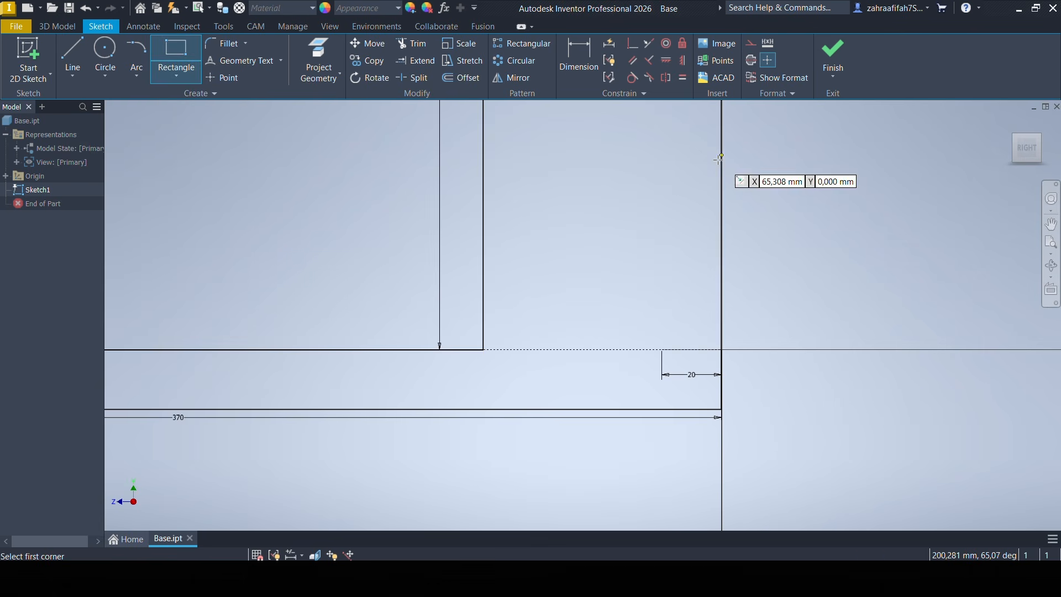
{"action": "left_click", "coordinate": [661, 349]}
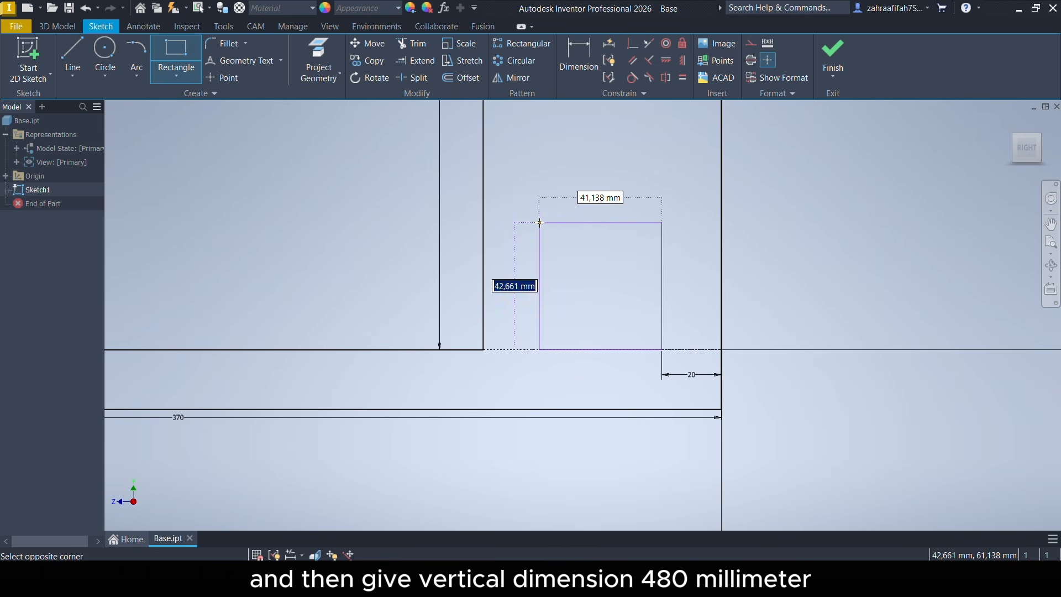
{"action": "type", "text": "480"}
{"action": "key", "text": "Tab"}
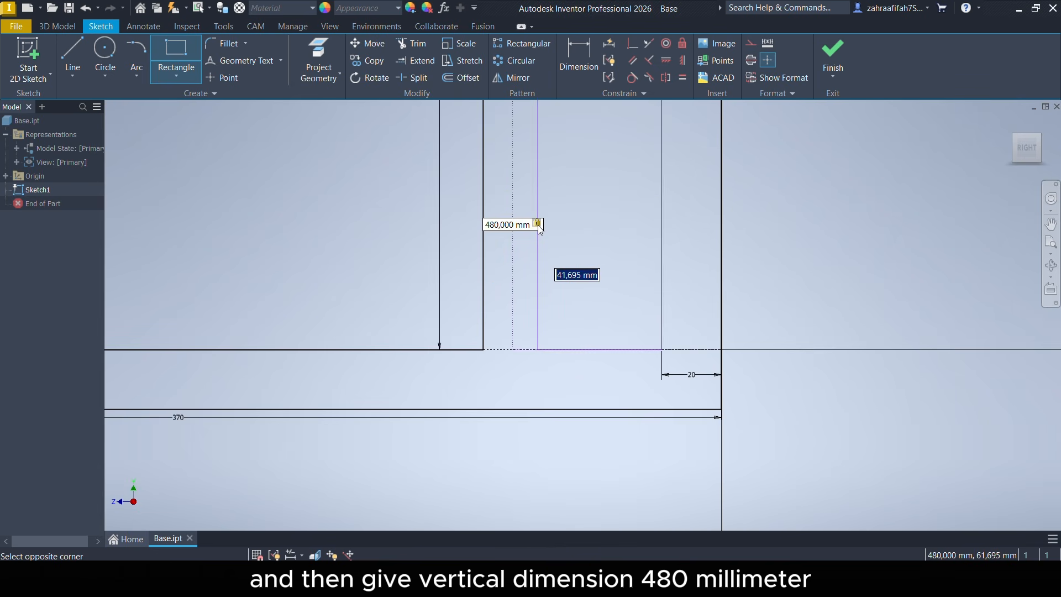
{"action": "type", "text": "40"}
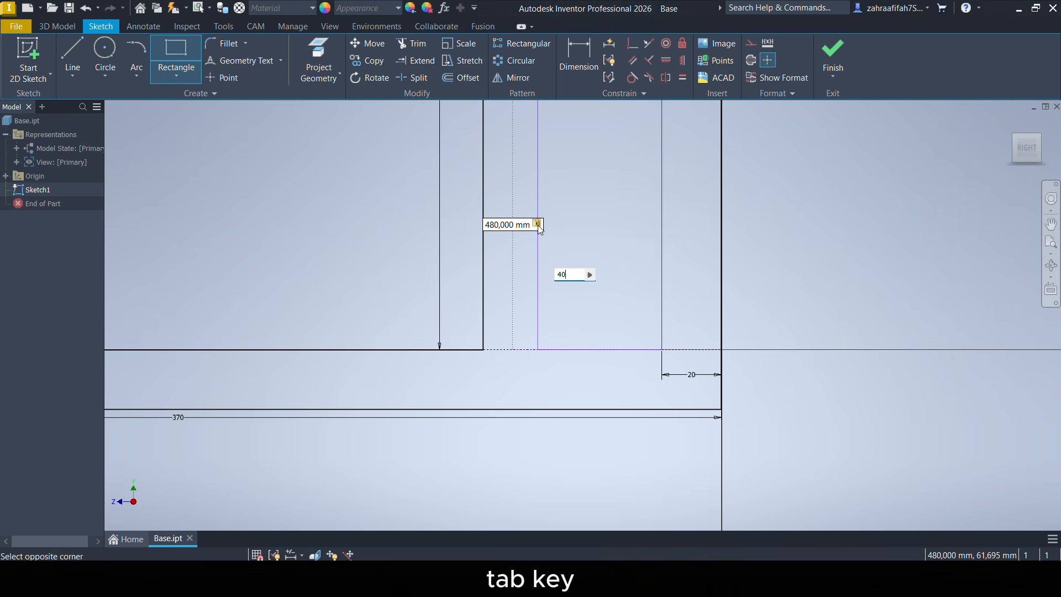
{"action": "key", "text": "Tab"}
{"action": "key", "text": "Return"}
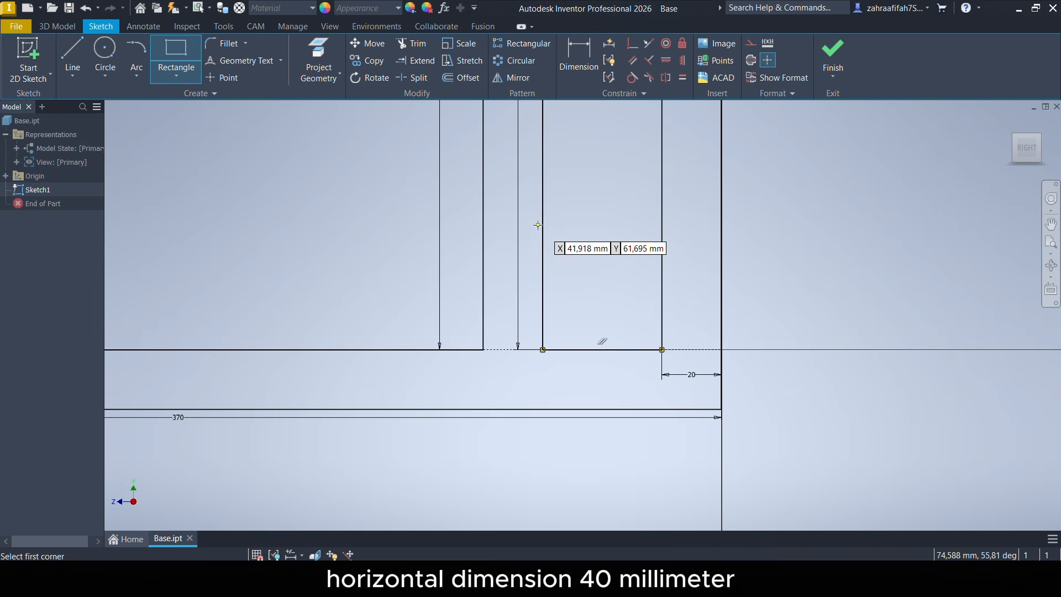
{"action": "scroll", "coordinate": [538, 225], "scroll_direction": "down", "scroll_amount": 5}
{"action": "middle_click_drag", "start_coordinate": [538, 226], "coordinate": [625, 435]}
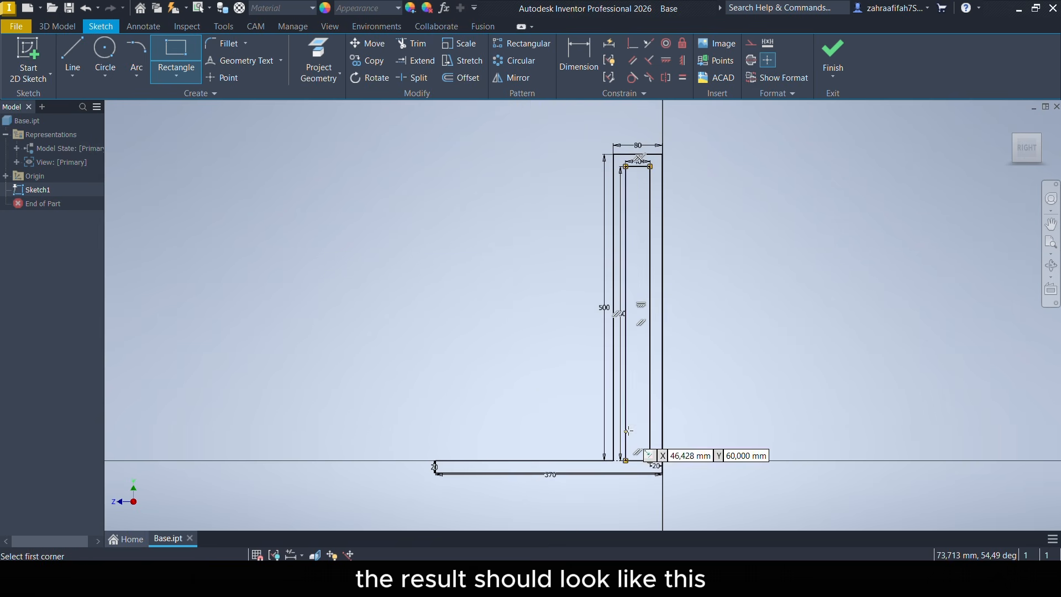
{"action": "right_click", "coordinate": [604, 382]}
{"action": "left_click", "coordinate": [665, 383]}
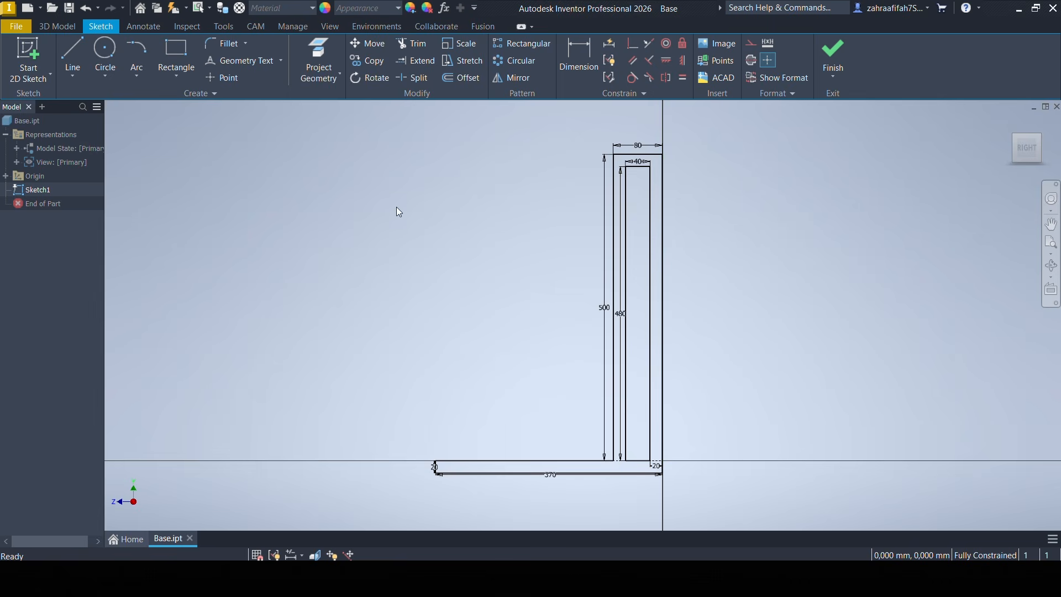
- Fillet the upper corners nearest the vertical axis on both the outer upright and the inner rectangle with a 10 mm radius
{"action": "left_click", "coordinate": [235, 44]}
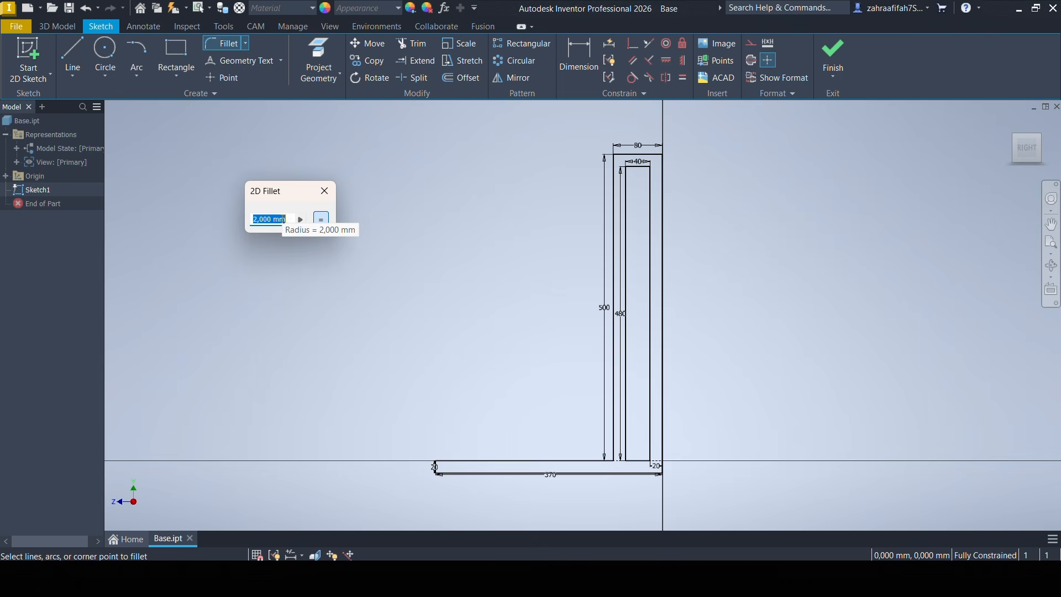
{"action": "type", "text": "10"}
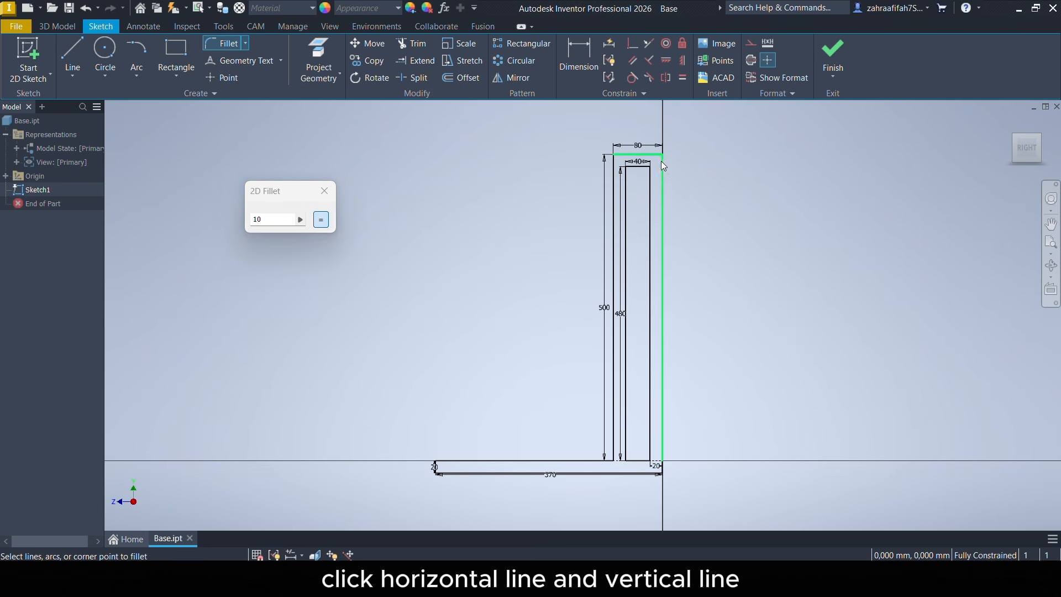
{"action": "left_click", "coordinate": [649, 178]}
{"action": "left_click", "coordinate": [641, 167]}
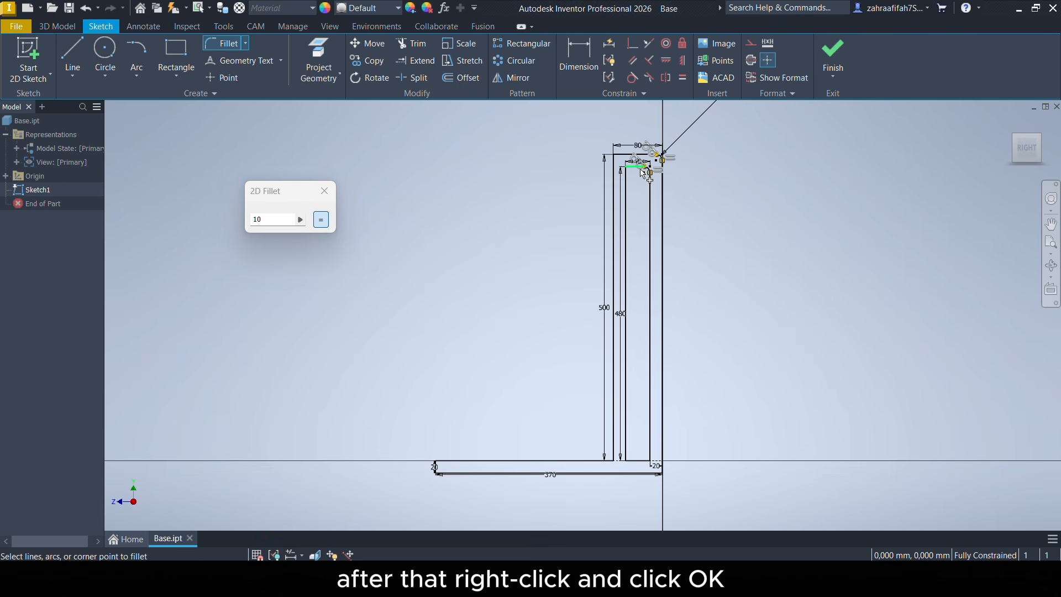
{"action": "right_click", "coordinate": [636, 216]}
{"action": "left_click", "coordinate": [686, 215]}
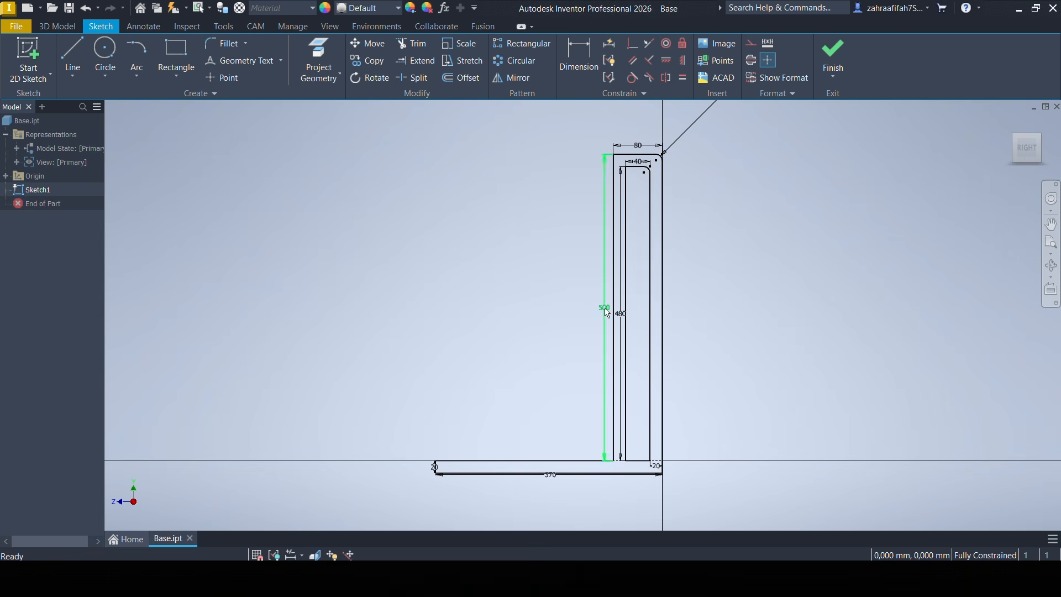
- Move the 500 mm and 480 mm height dimensions outward, clear of the upright's outline
{"action": "right_click", "coordinate": [579, 303]}
{"action": "left_click", "coordinate": [694, 286]}
{"action": "scroll", "coordinate": [633, 310], "scroll_direction": "up", "scroll_amount": 3}
{"action": "scroll", "coordinate": [633, 310], "scroll_direction": "down", "scroll_amount": 6}
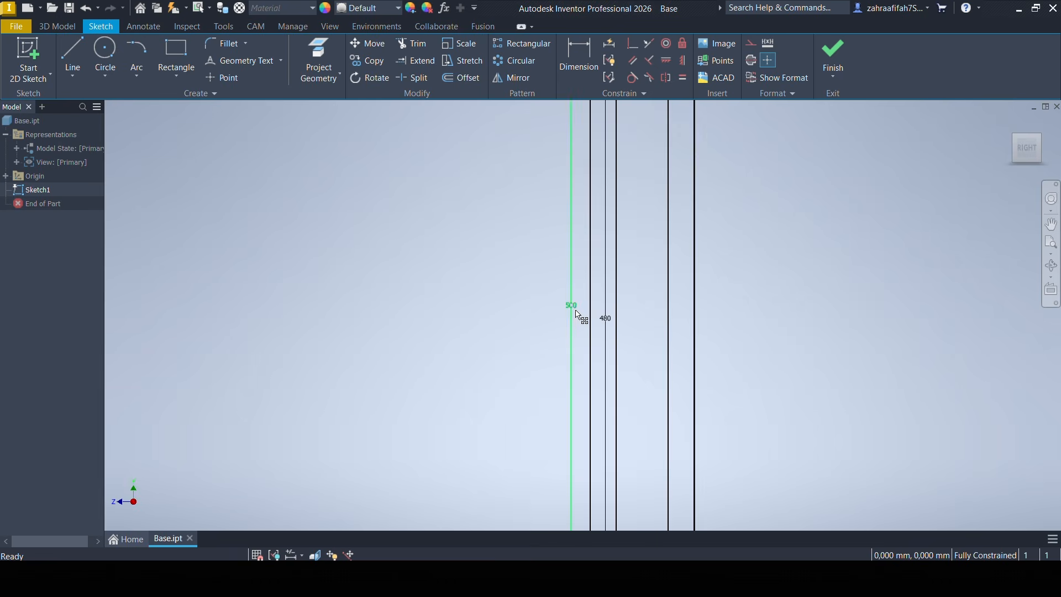
{"action": "left_click_drag", "start_coordinate": [572, 307], "coordinate": [531, 306]}
{"action": "left_click_drag", "start_coordinate": [606, 318], "coordinate": [562, 306]}
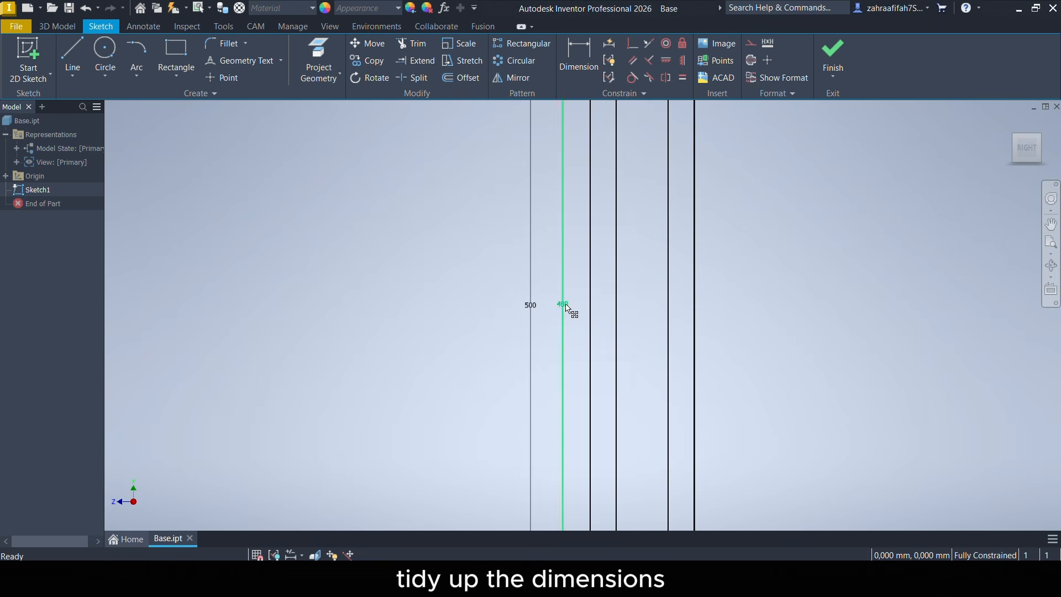
- Move the 80 mm and 40 mm width dimensions higher so both sit above the upright's top edge
{"action": "scroll", "coordinate": [605, 304], "scroll_direction": "up", "scroll_amount": 5}
{"action": "scroll", "coordinate": [611, 189], "scroll_direction": "down", "scroll_amount": 5}
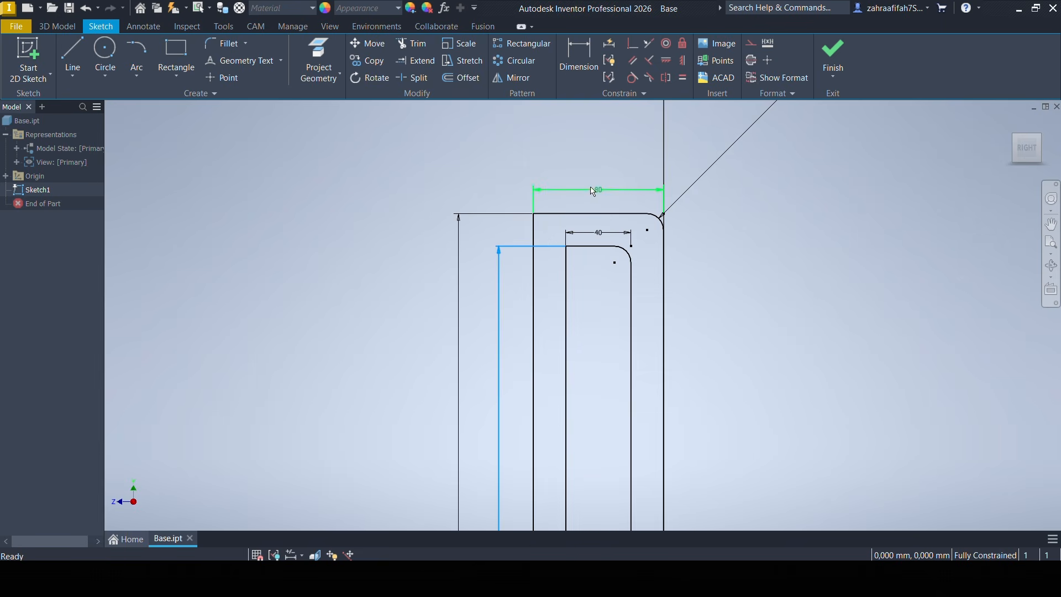
{"action": "left_click_drag", "start_coordinate": [597, 190], "coordinate": [598, 161]}
{"action": "left_click_drag", "start_coordinate": [608, 232], "coordinate": [608, 184]}
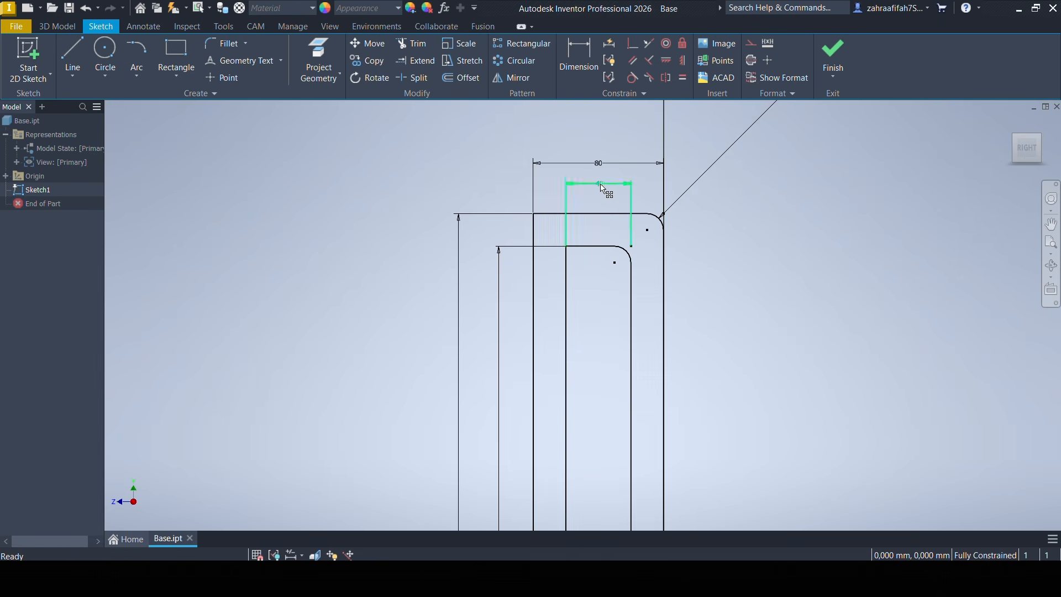
- Bring the fillet's radius dimension close to the upright's rounded outer corner
{"action": "scroll", "coordinate": [706, 214], "scroll_direction": "up", "scroll_amount": 5}
{"action": "scroll", "coordinate": [752, 148], "scroll_direction": "down", "scroll_amount": 5}
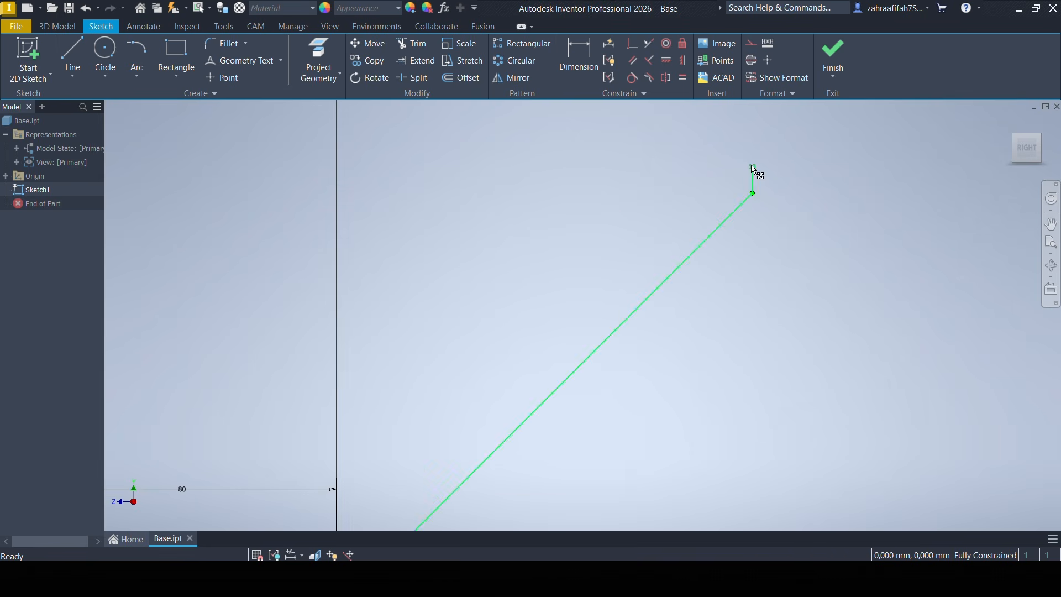
{"action": "mouse_move", "coordinate": [753, 166]}
{"action": "left_mouse_down"}
{"action": "mouse_move", "coordinate": [423, 502]}
{"action": "mouse_move", "coordinate": [758, 161]}
{"action": "mouse_move", "coordinate": [722, 166]}
{"action": "mouse_move", "coordinate": [694, 280]}
{"action": "mouse_move", "coordinate": [701, 199]}
{"action": "left_mouse_up"}
{"action": "scroll", "coordinate": [757, 160], "scroll_direction": "up", "scroll_amount": 5}
{"action": "scroll", "coordinate": [697, 303], "scroll_direction": "up", "scroll_amount": 5}
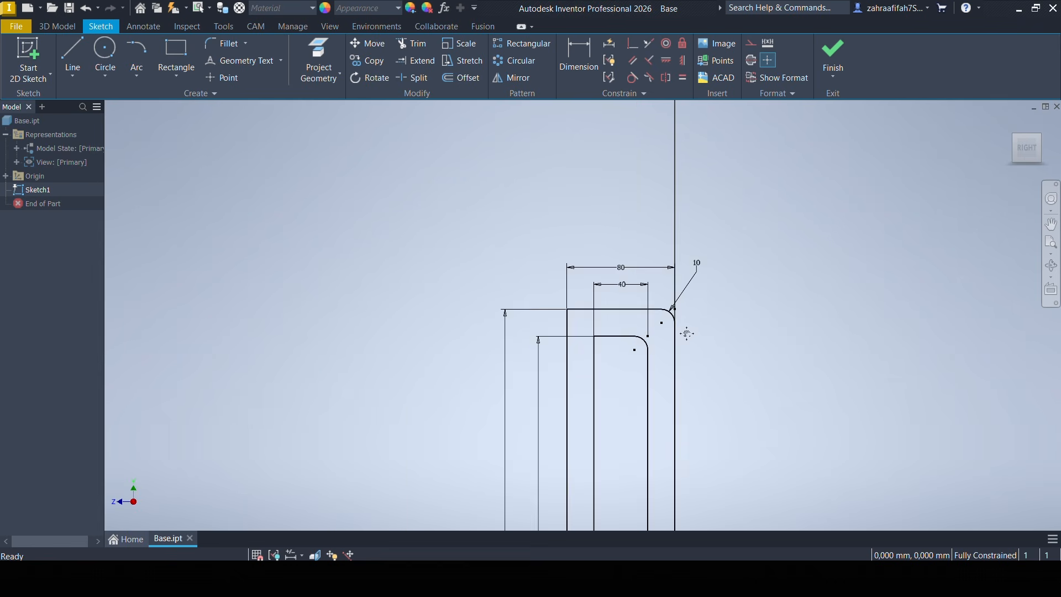
- Move the 370 mm length dimension below the base strip and shift its 20 mm height dimension outward from the strip's end
{"action": "middle_click_drag", "start_coordinate": [680, 334], "coordinate": [806, 220]}
{"action": "scroll", "coordinate": [789, 232], "scroll_direction": "up", "scroll_amount": 5}
{"action": "middle_click_drag", "start_coordinate": [791, 276], "coordinate": [744, 240]}
{"action": "scroll", "coordinate": [711, 329], "scroll_direction": "down", "scroll_amount": 3}
{"action": "left_click", "coordinate": [551, 465]}
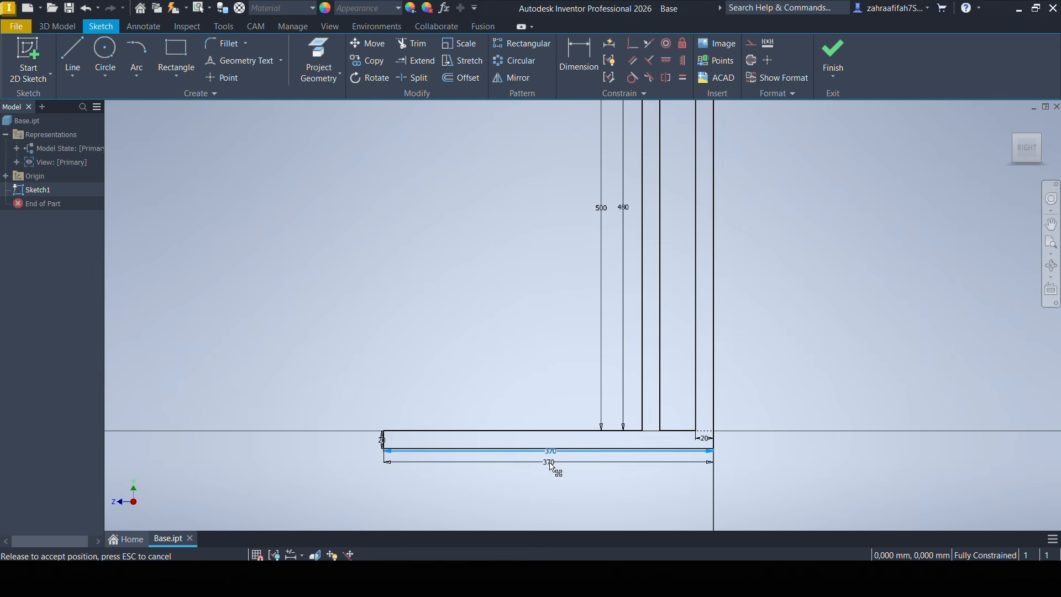
{"action": "left_click_drag", "start_coordinate": [379, 440], "coordinate": [371, 439]}
{"action": "left_click", "coordinate": [455, 404]}
{"action": "scroll", "coordinate": [695, 324], "scroll_direction": "up", "scroll_amount": 3}
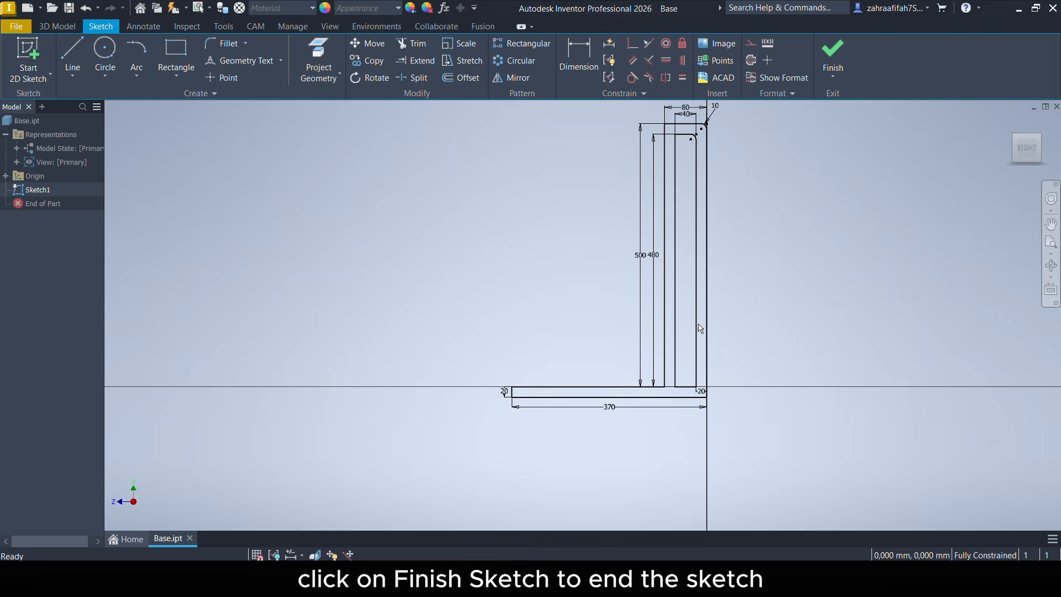
- Finish the sketch and orient the model to the Right view
{"action": "middle_click_drag", "start_coordinate": [701, 322], "coordinate": [666, 366]}
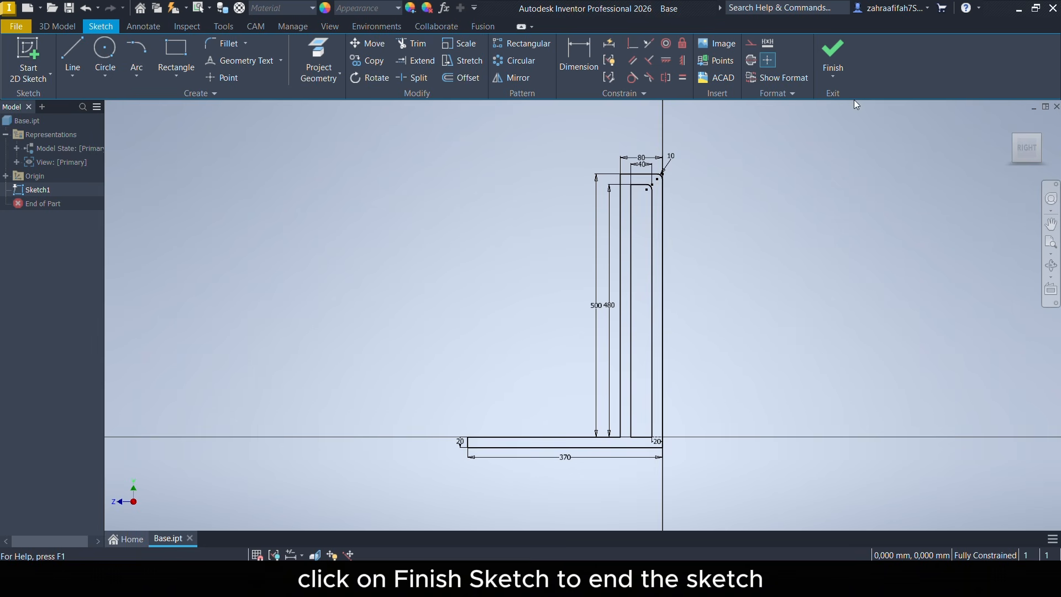
{"action": "left_click", "coordinate": [832, 55]}
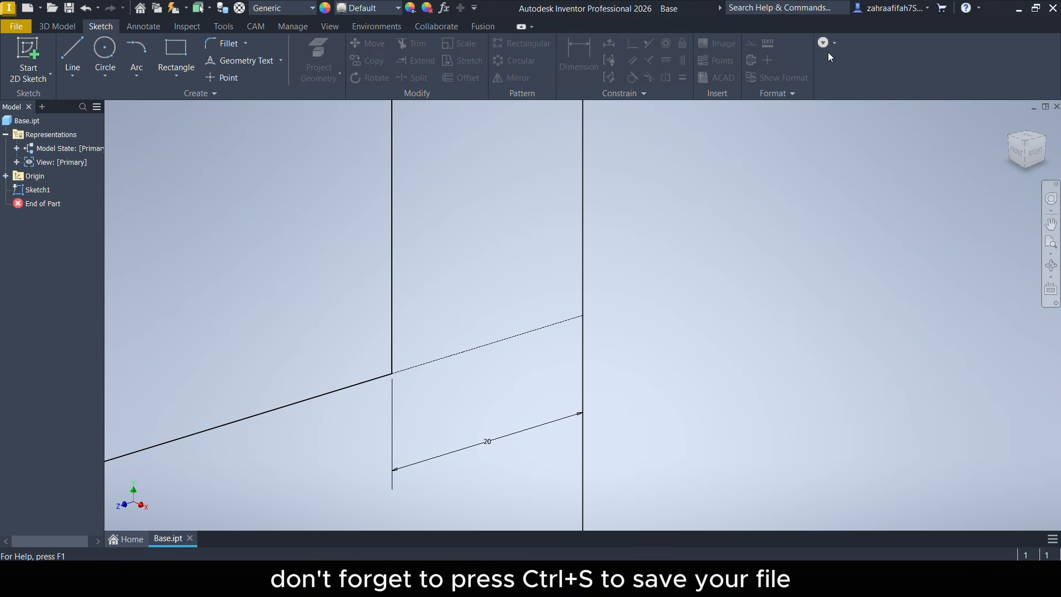
{"action": "left_click", "coordinate": [1039, 155]}
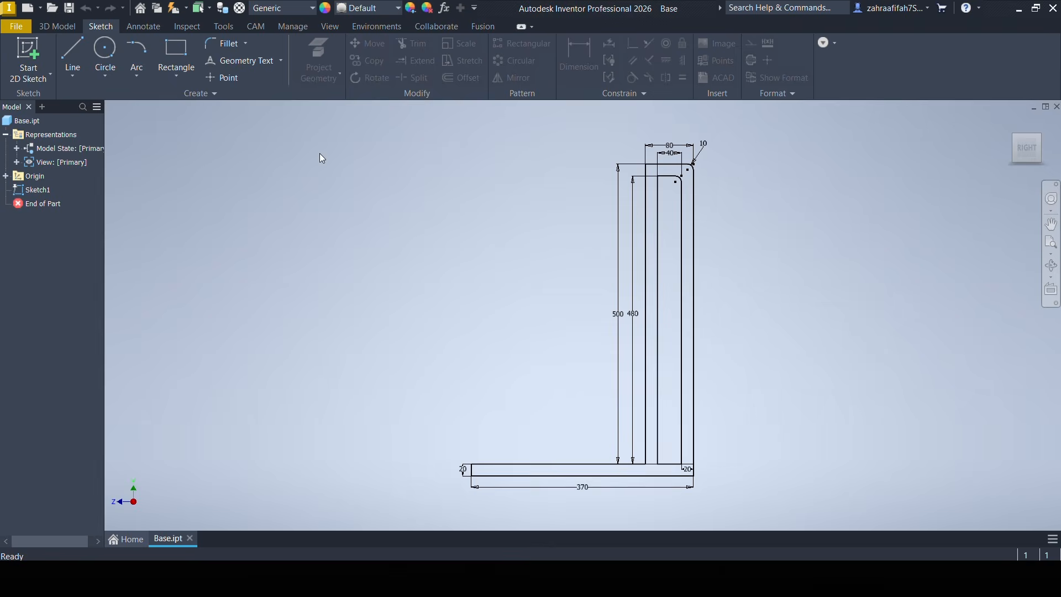
- Create a new part from the metric Standard (mm).ipt template
{"action": "left_click", "coordinate": [18, 26]}
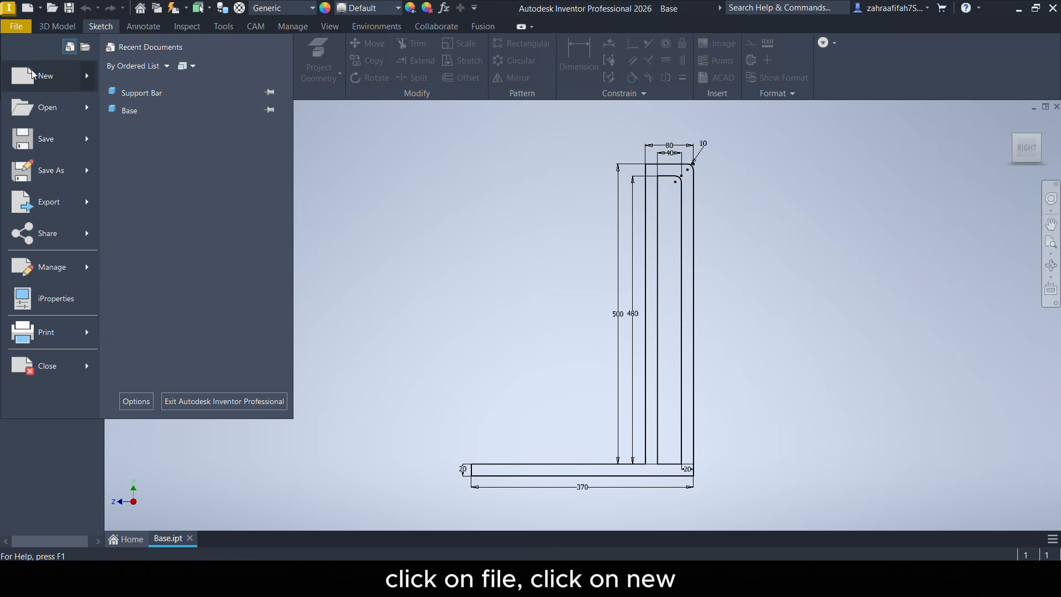
{"action": "left_click", "coordinate": [34, 74]}
{"action": "left_click", "coordinate": [609, 175]}
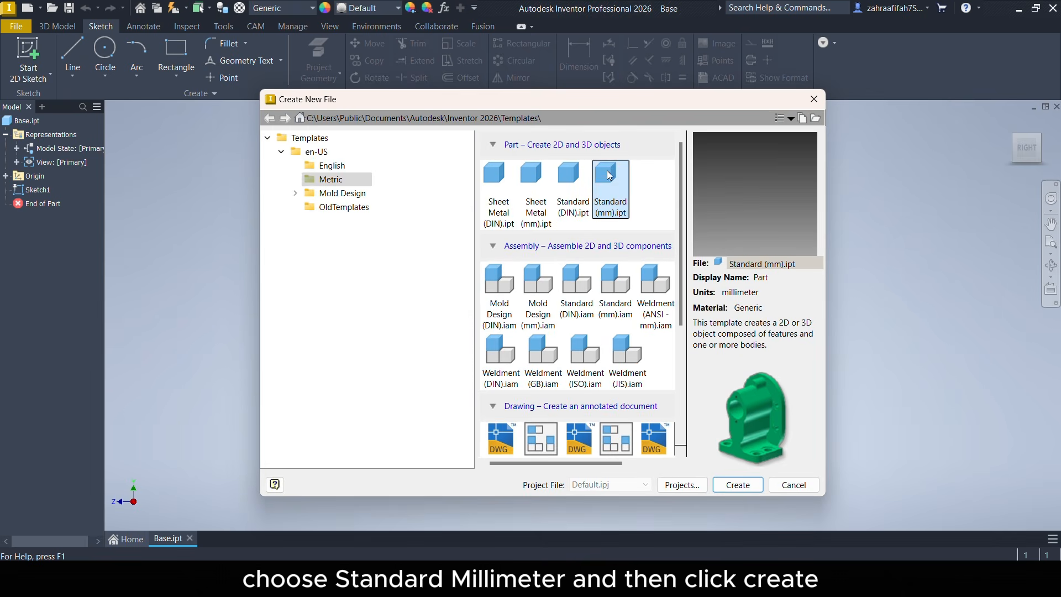
{"action": "double_click", "coordinate": [614, 184]}
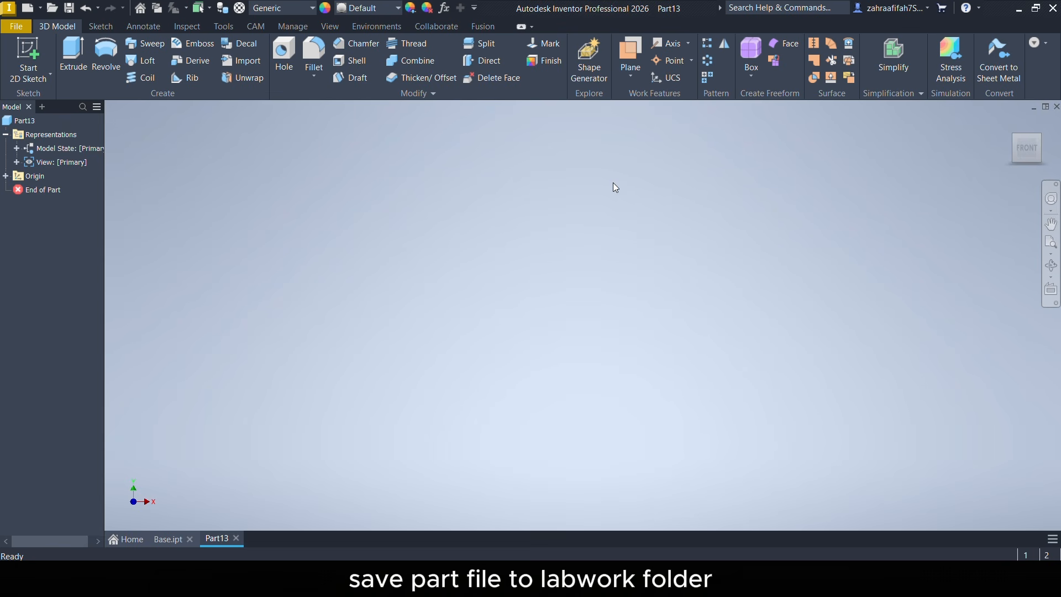
- Save the new part as Support Bar in the MODULE-X_LABWORK_NAME folder
{"action": "key", "text": "ctrl+s"}
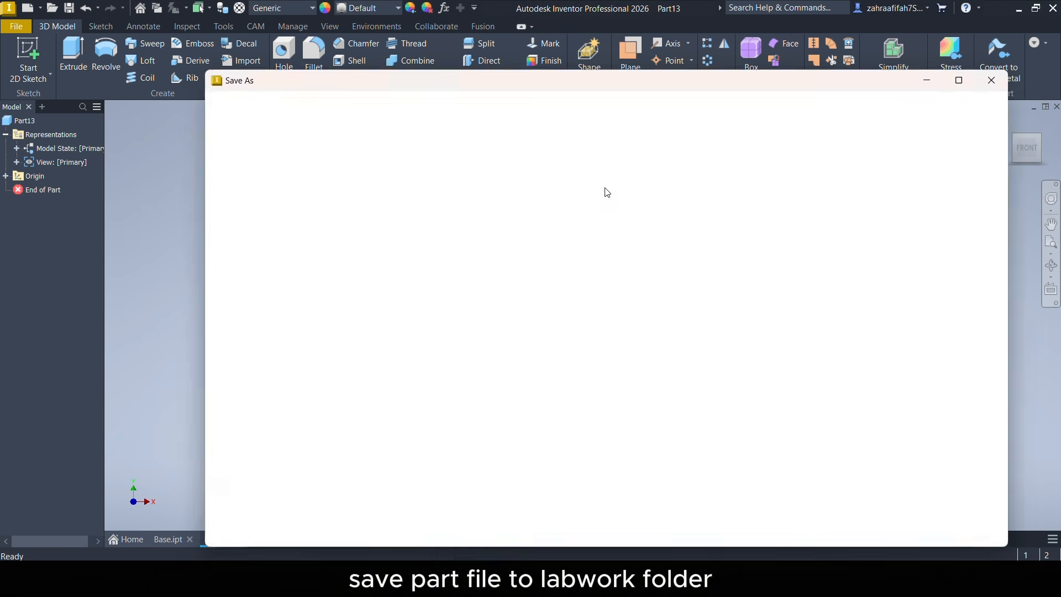
{"action": "type", "text": "Support Bar"}
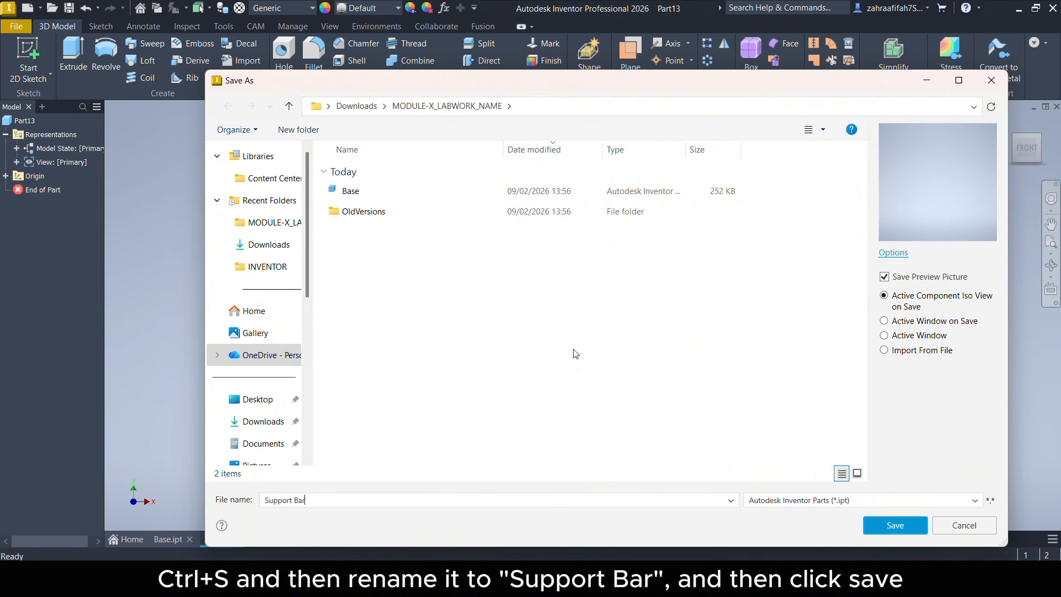
{"action": "left_click", "coordinate": [872, 524]}
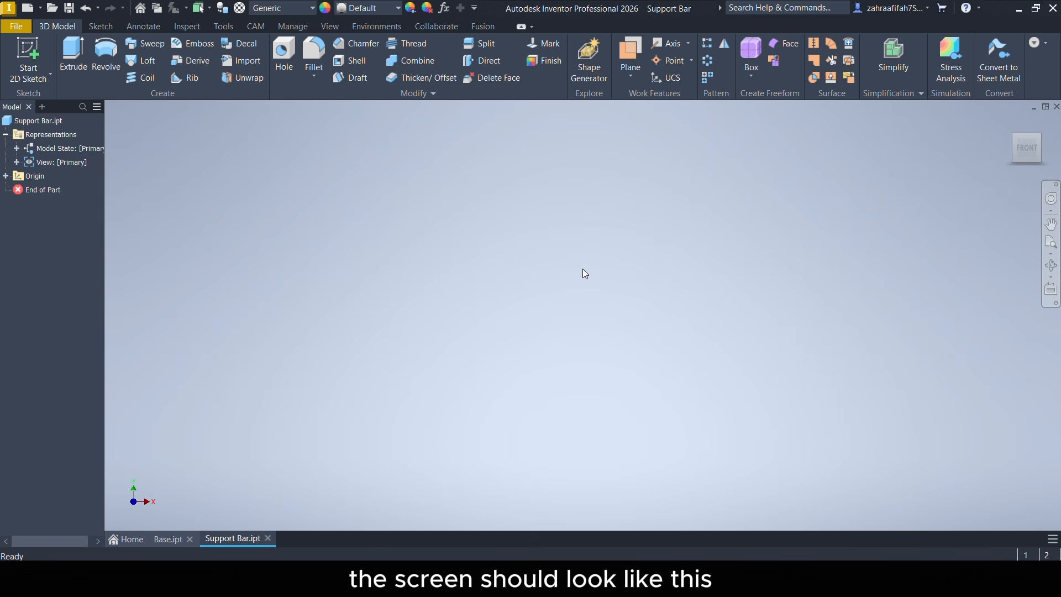
- Start a 2D sketch on the XZ plane and rotate the Top view 90 degrees counterclockwise
{"action": "left_click", "coordinate": [40, 82]}
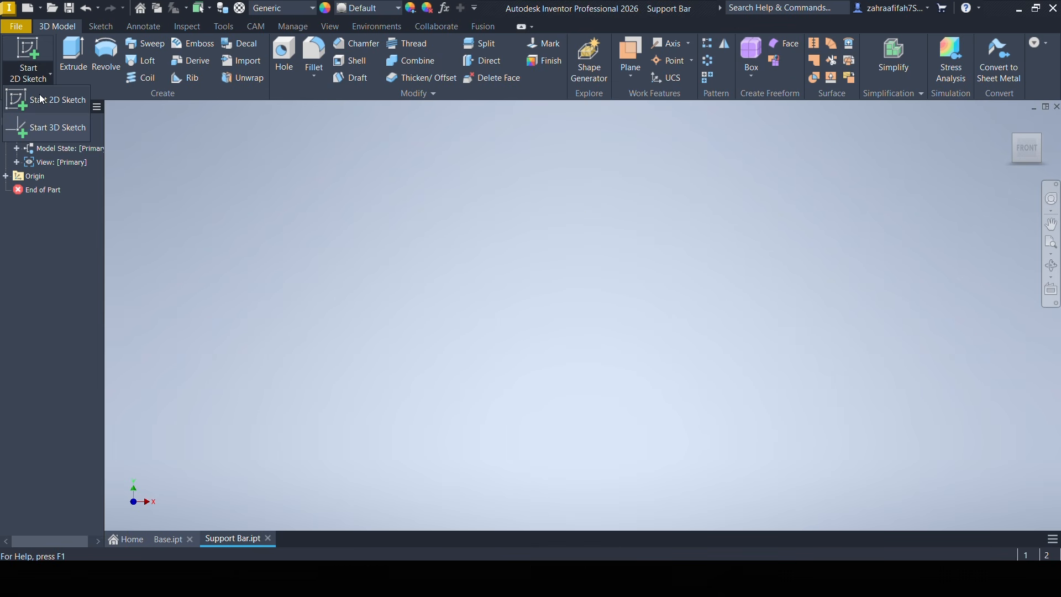
{"action": "left_click", "coordinate": [40, 98]}
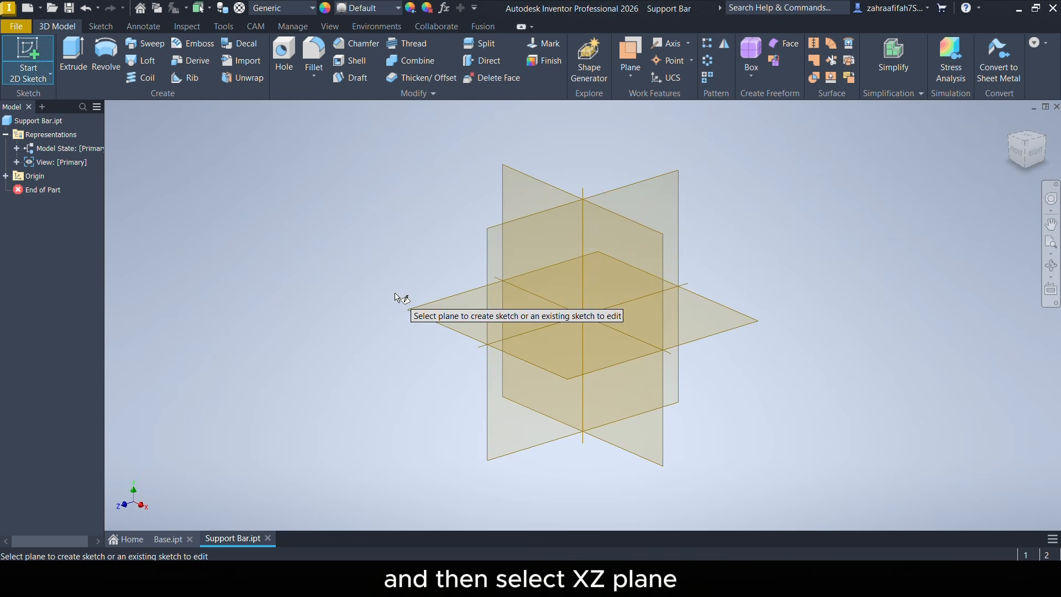
{"action": "left_click", "coordinate": [431, 314]}
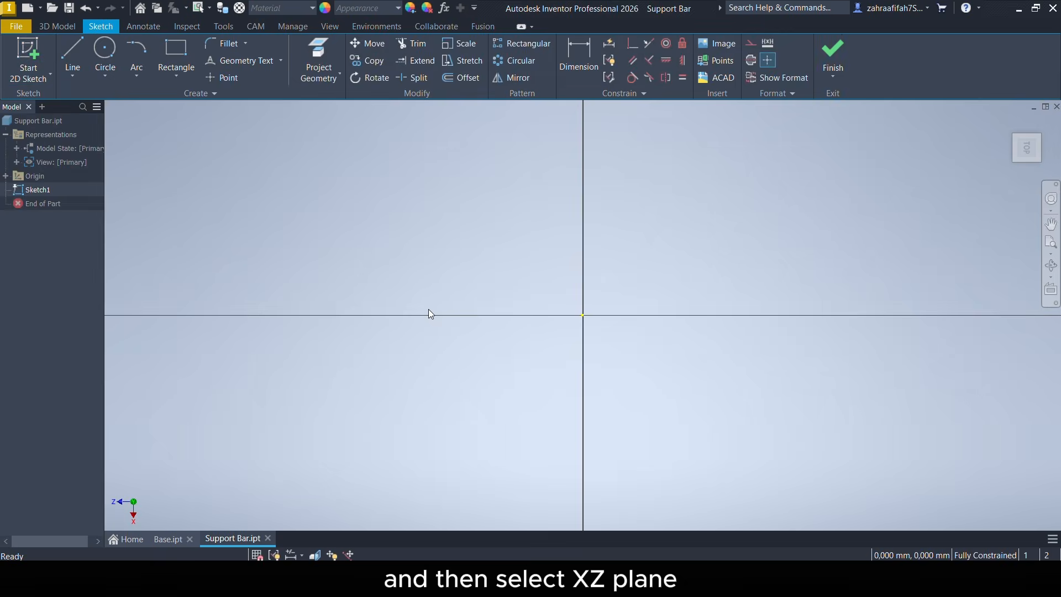
{"action": "mouse_move", "coordinate": [1037, 131]}
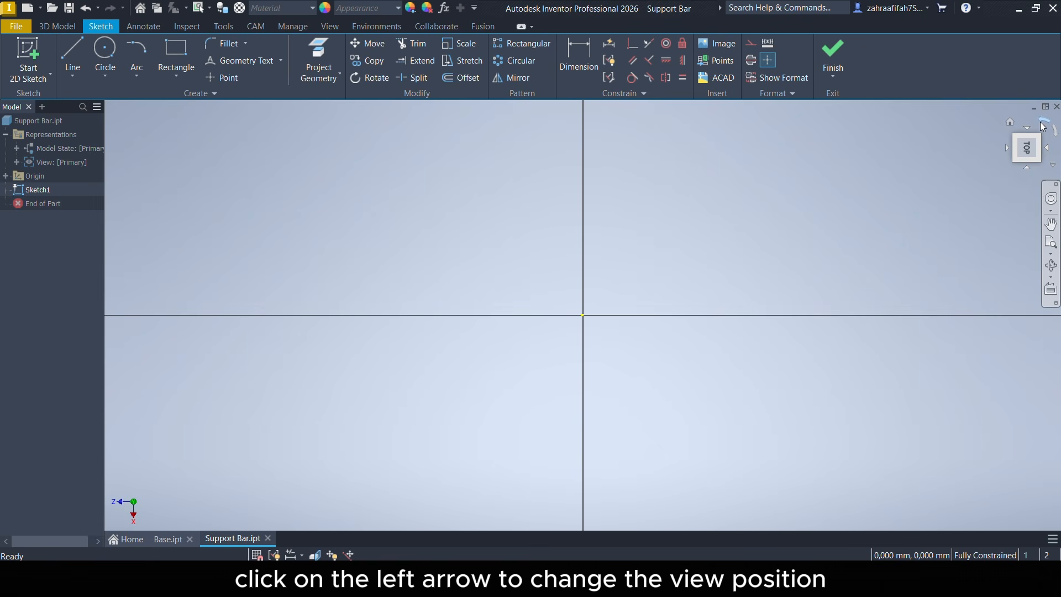
{"action": "left_click", "coordinate": [1043, 126]}
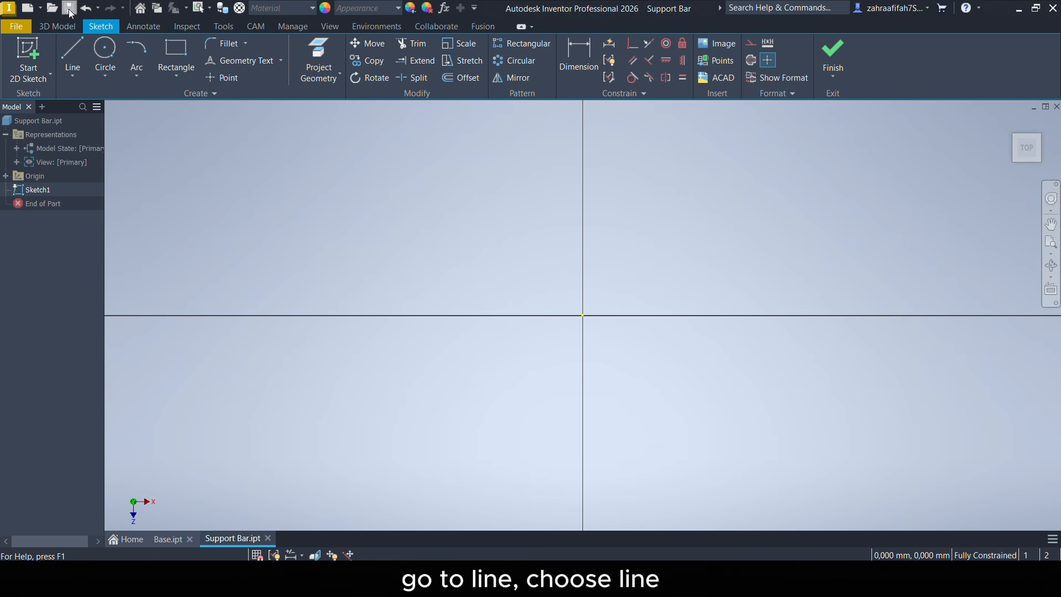
- Draw a 50 mm horizontal line from the origin towards positive X
{"action": "left_click", "coordinate": [71, 68]}
{"action": "left_click", "coordinate": [95, 96]}
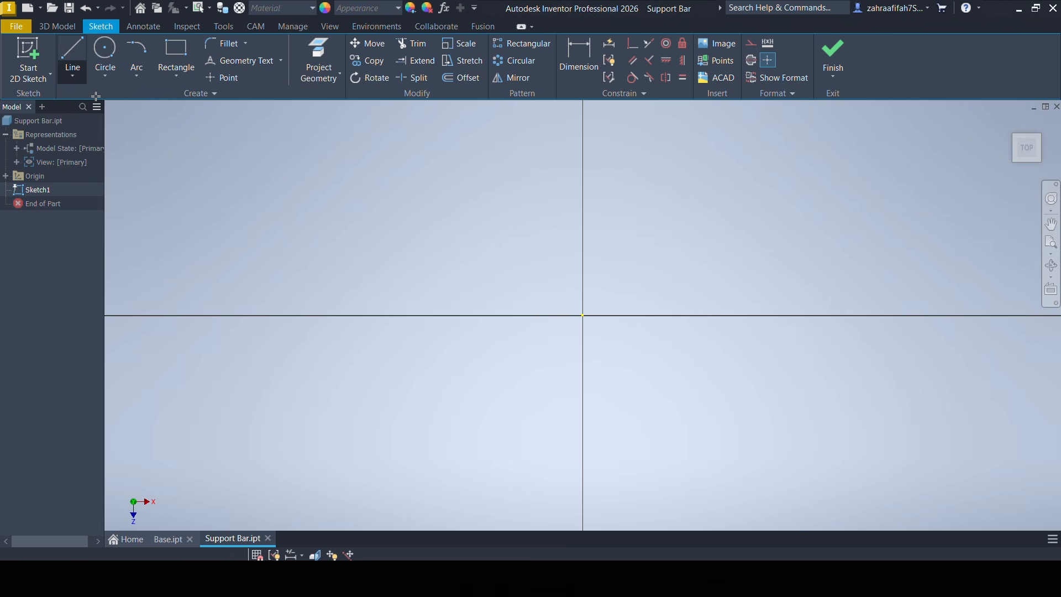
{"action": "left_click", "coordinate": [583, 315]}
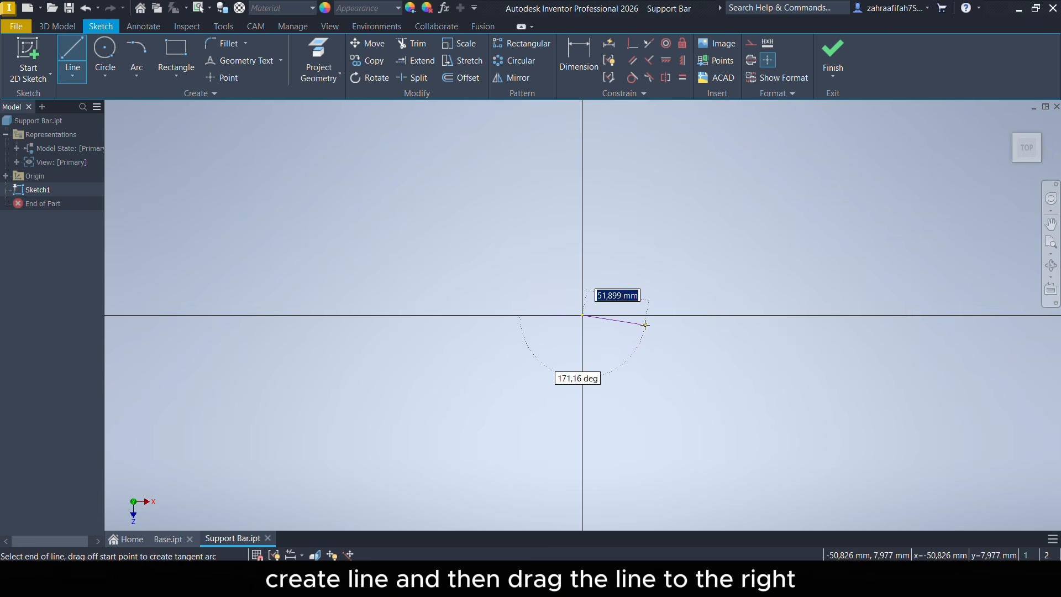
{"action": "type", "text": "50"}
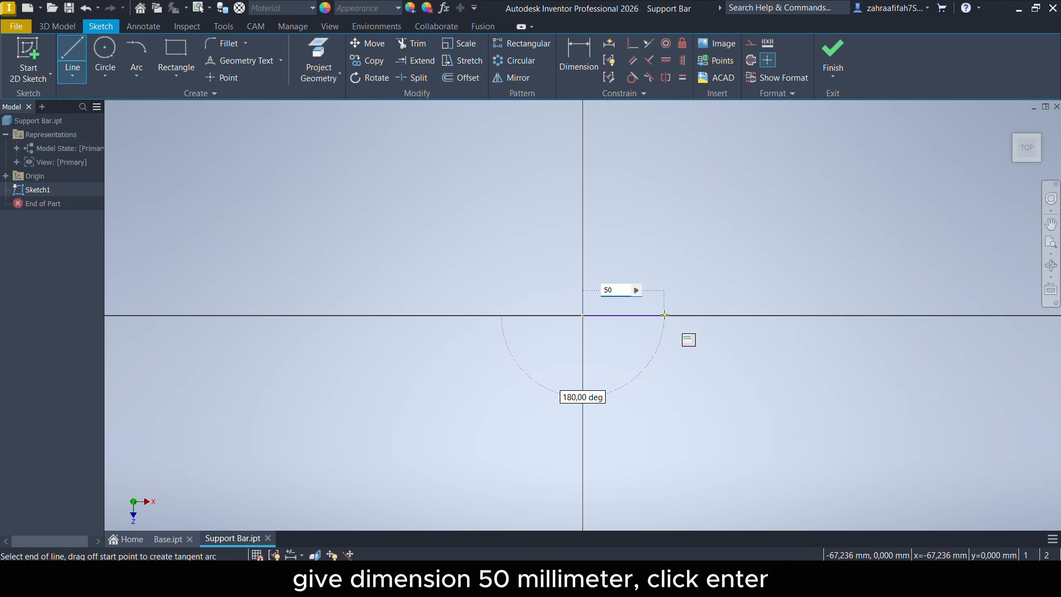
{"action": "key", "text": "Return"}
{"action": "key", "text": "Escape"}
{"action": "scroll", "coordinate": [664, 314], "scroll_direction": "up", "scroll_amount": 2}
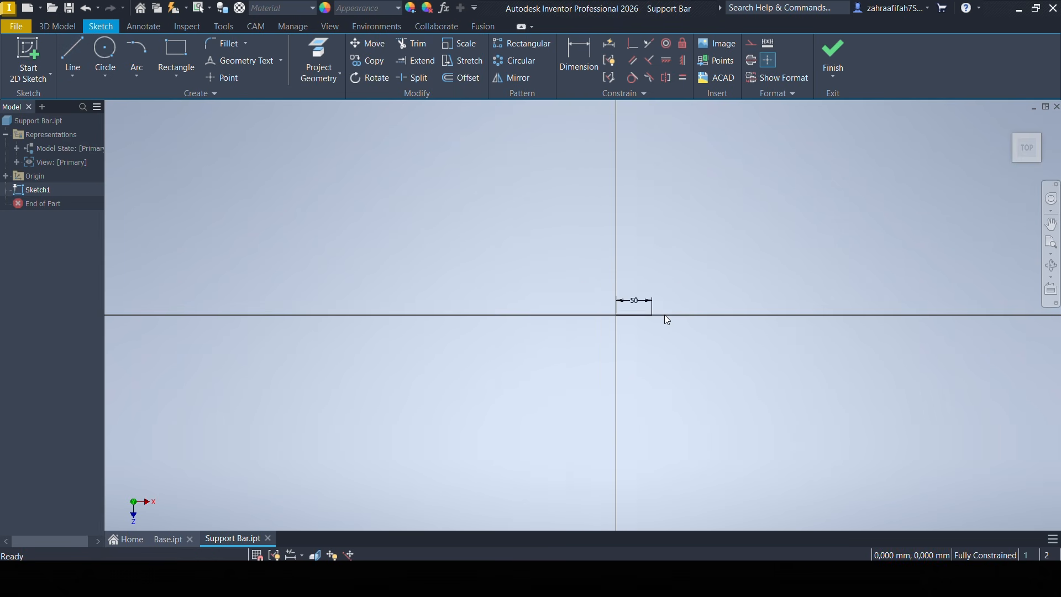
- Draw a 10 mm line from the free end of the 50 mm line towards negative Z
{"action": "scroll", "coordinate": [664, 314], "scroll_direction": "down", "scroll_amount": 5}
{"action": "middle_click_drag", "start_coordinate": [664, 315], "coordinate": [524, 320]}
{"action": "left_click", "coordinate": [72, 53]}
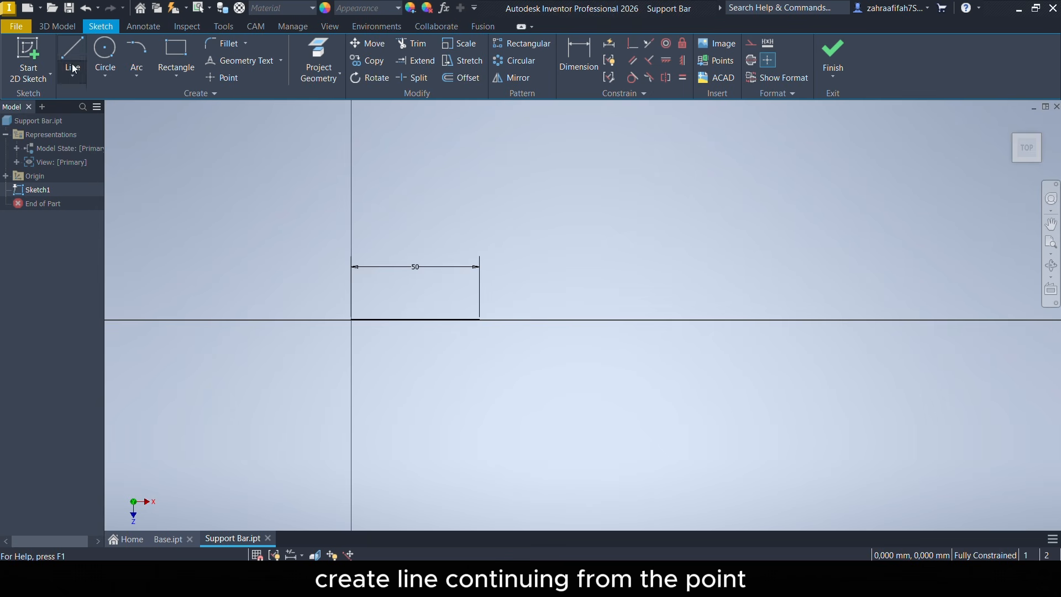
{"action": "left_click", "coordinate": [480, 319]}
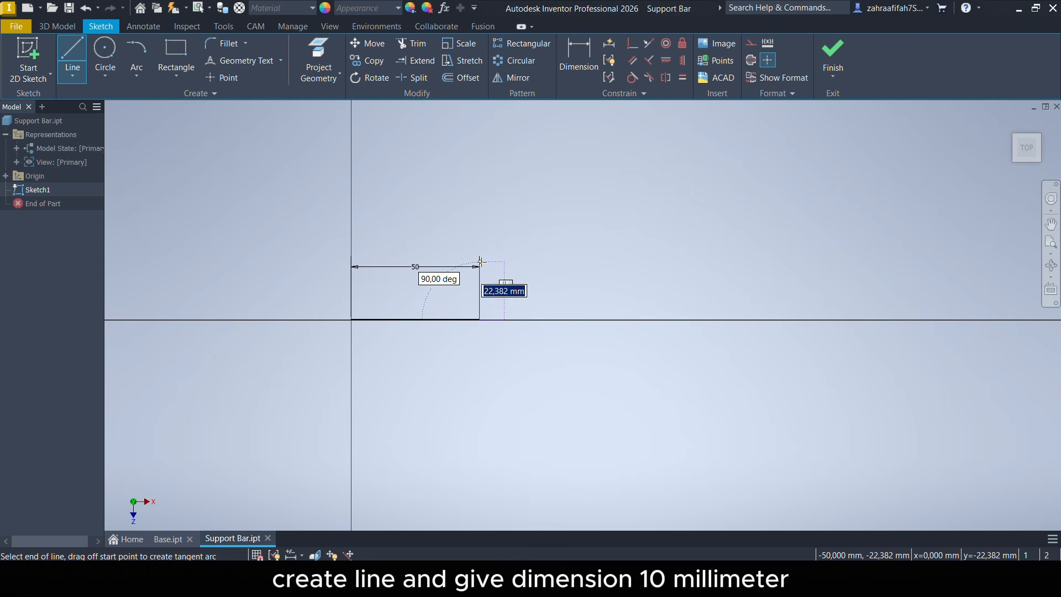
{"action": "type", "text": "10"}
{"action": "key", "text": "Return"}
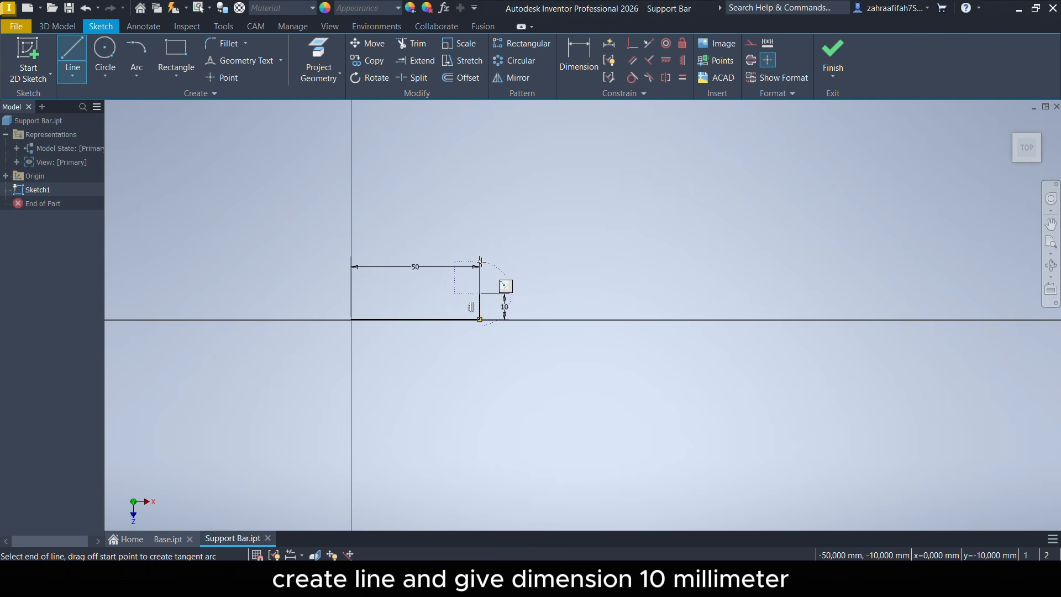
- Continue the profile with a 35 mm line towards positive X, perpendicular to the 10 mm line
{"action": "type", "text": "3"}
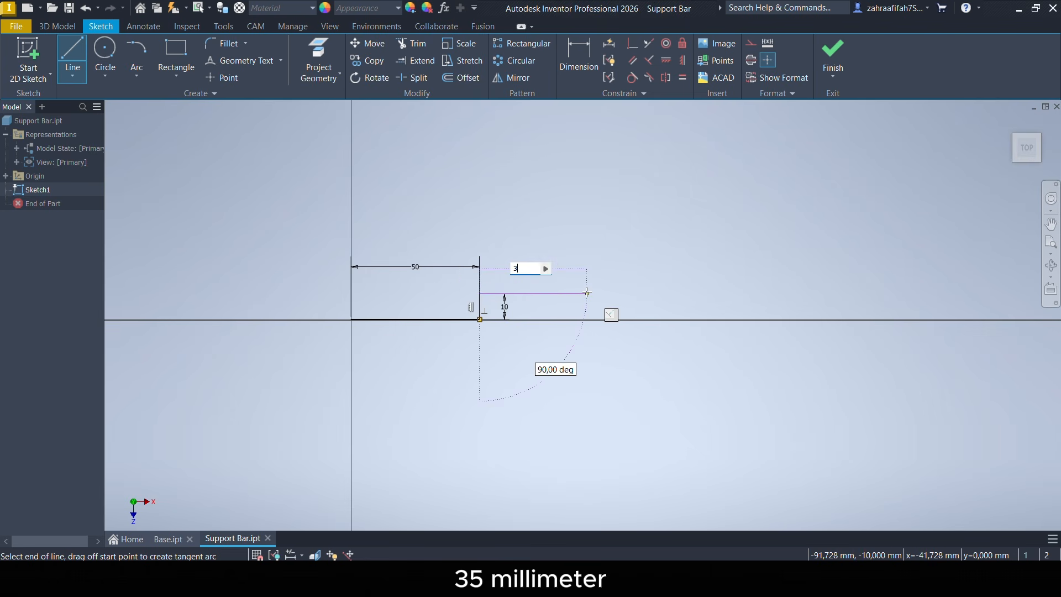
{"action": "type", "text": "5"}
{"action": "key", "text": "Return"}
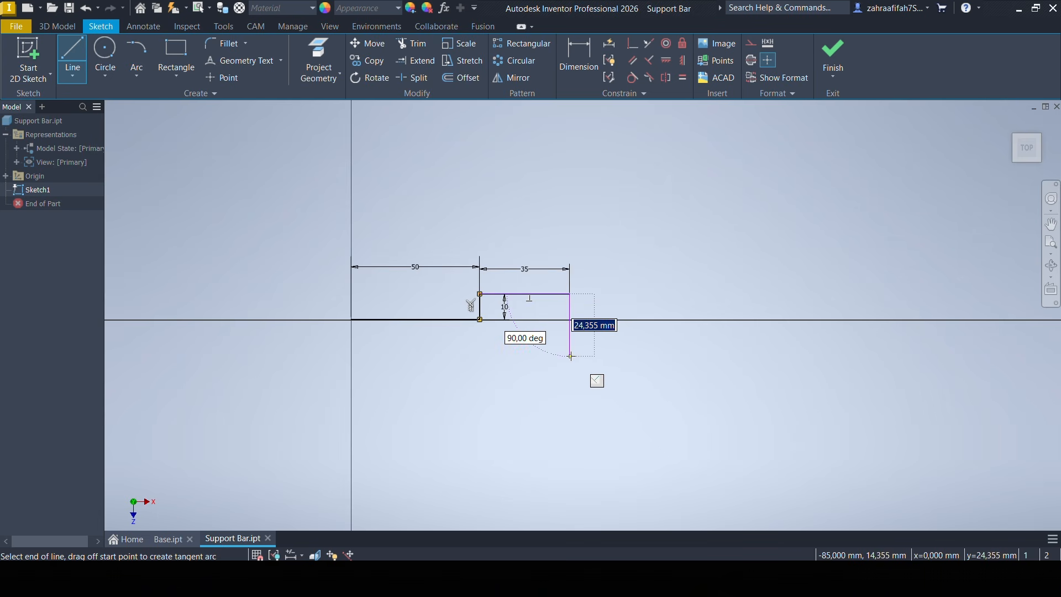
- Continue the profile with a 20 mm line towards positive Z from the end of the 35 mm line and finish the line chain
{"action": "type", "text": "20"}
{"action": "key", "text": "Return"}
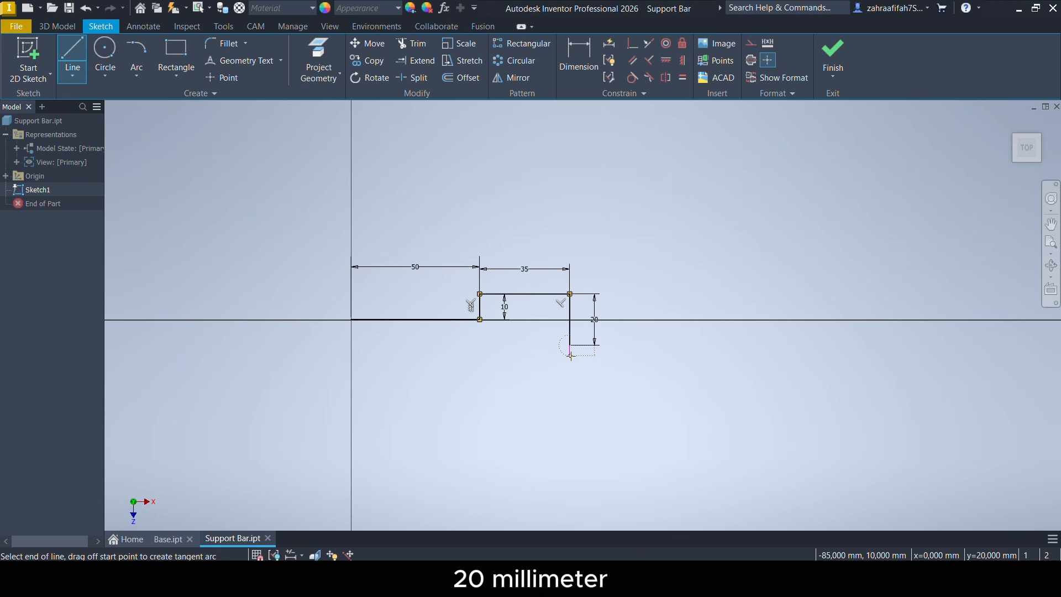
{"action": "key", "text": "Escape"}
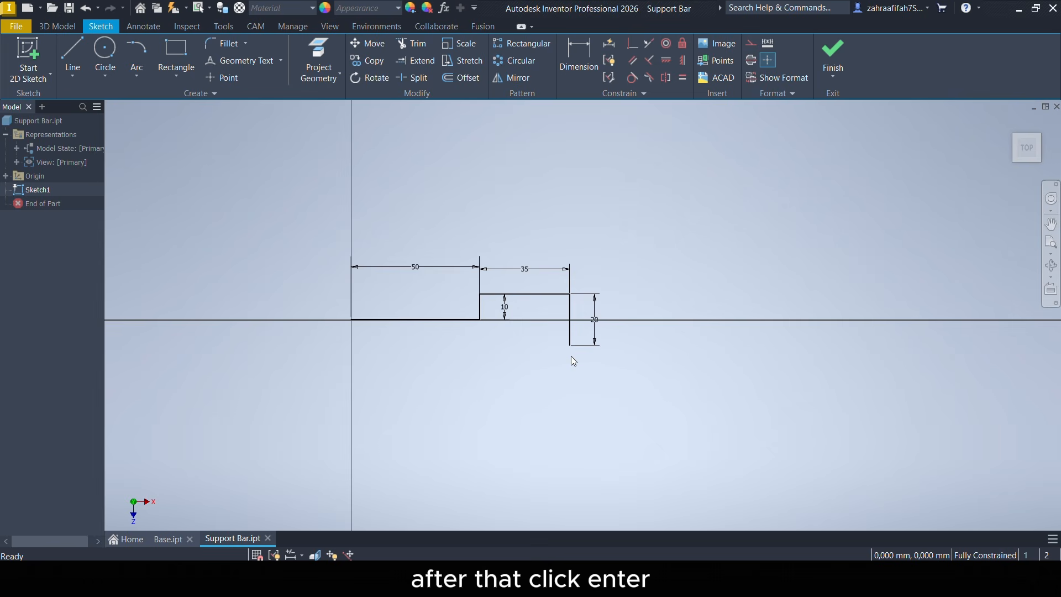
- Draw a two-point rectangle 20 mm wide and 12 mm high, inward from the corner joining the 35 mm and vertical 20 mm lines
{"action": "left_click", "coordinate": [177, 76]}
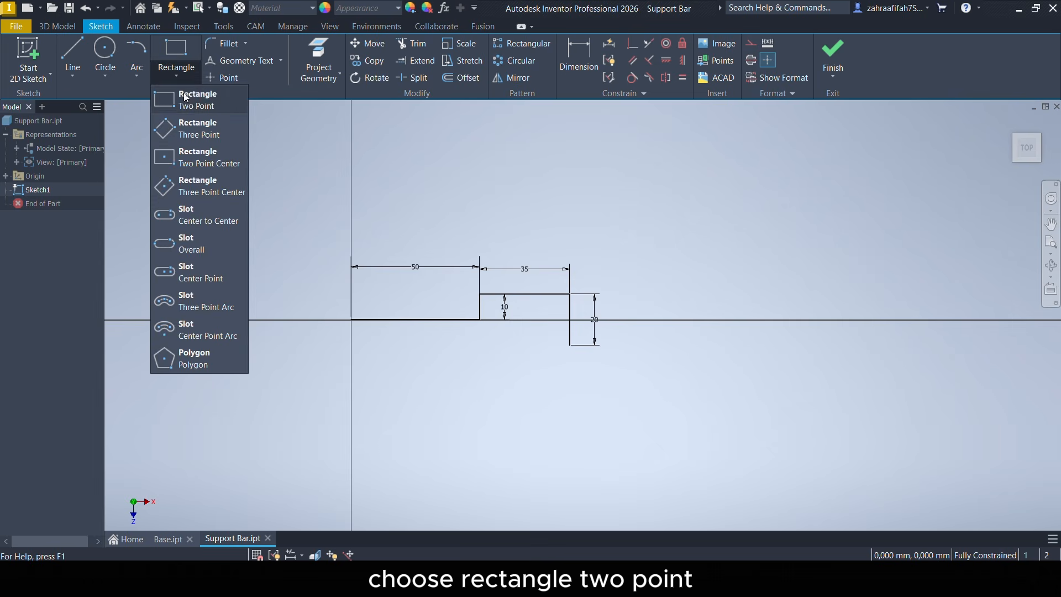
{"action": "left_click", "coordinate": [185, 97]}
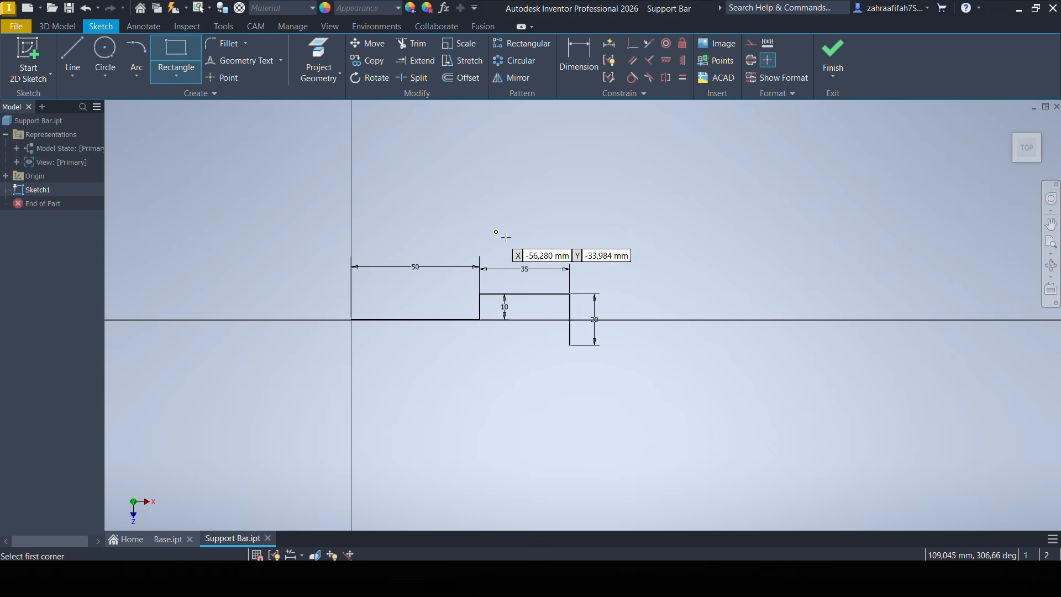
{"action": "left_click", "coordinate": [570, 294]}
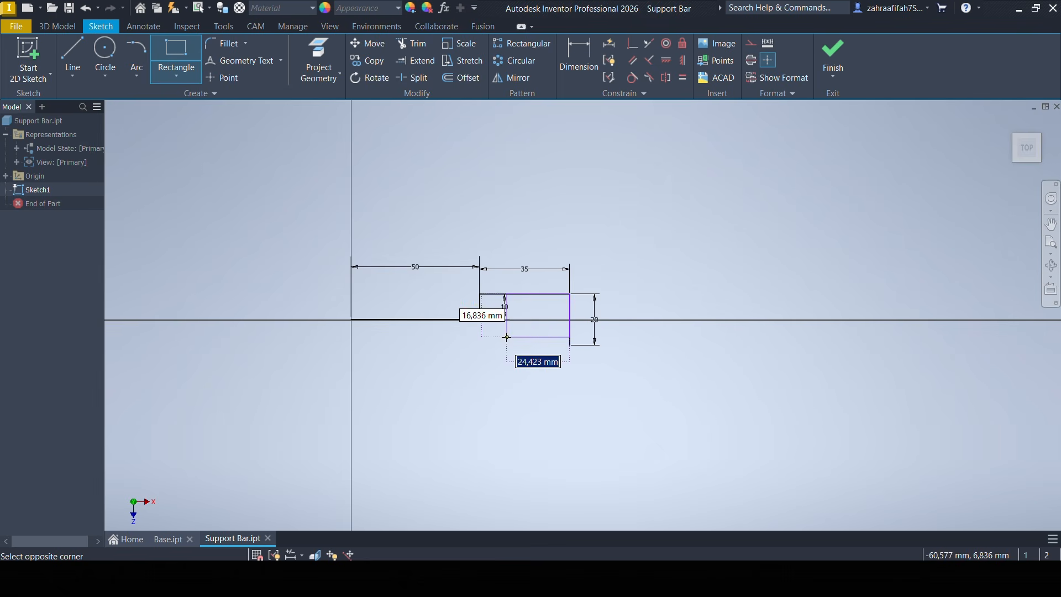
{"action": "type", "text": "2"}
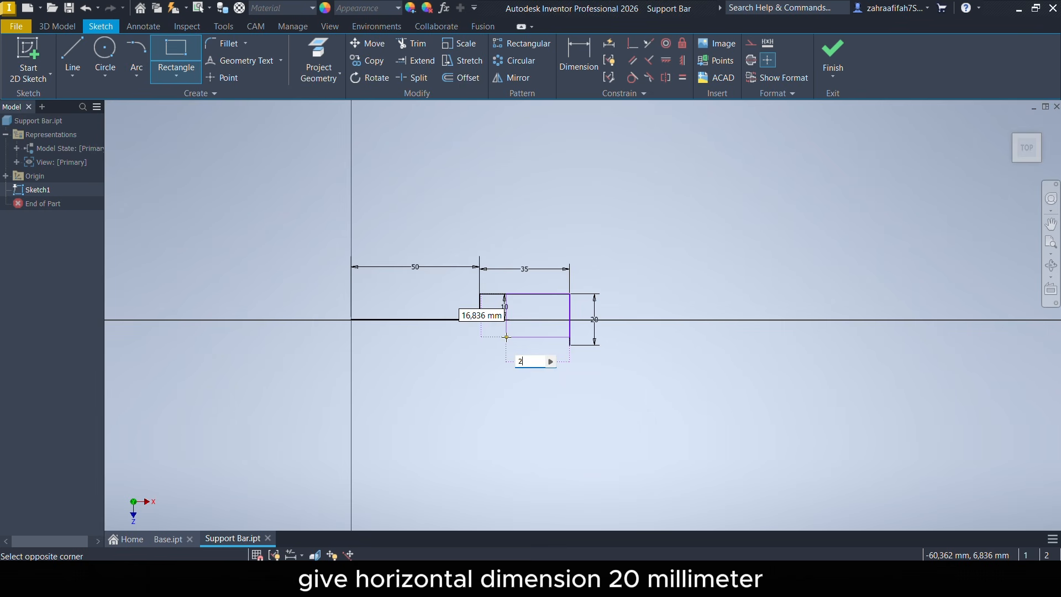
{"action": "type", "text": "0"}
{"action": "key", "text": "Tab"}
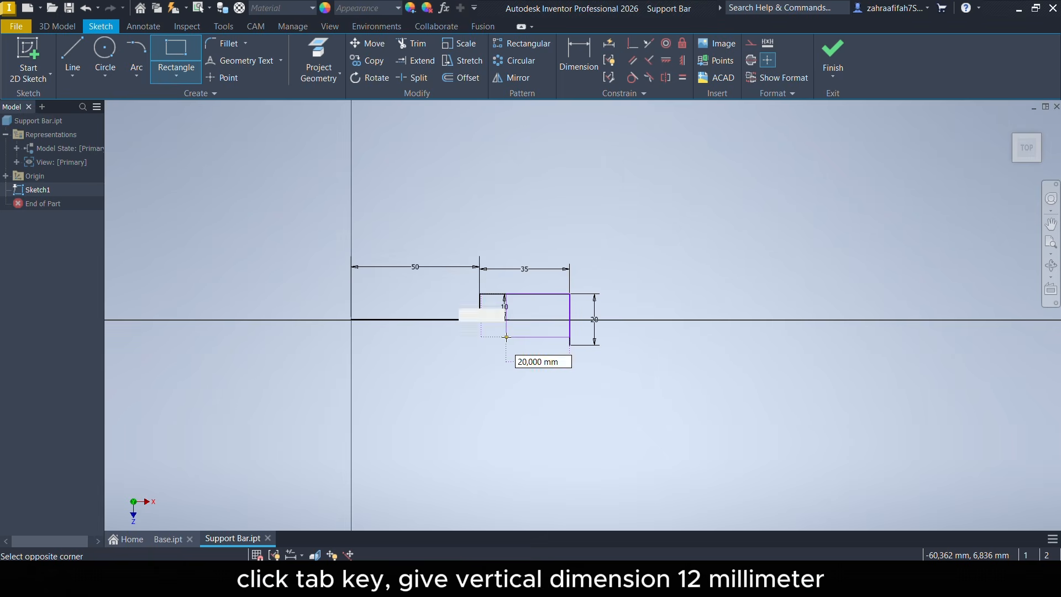
{"action": "type", "text": "1"}
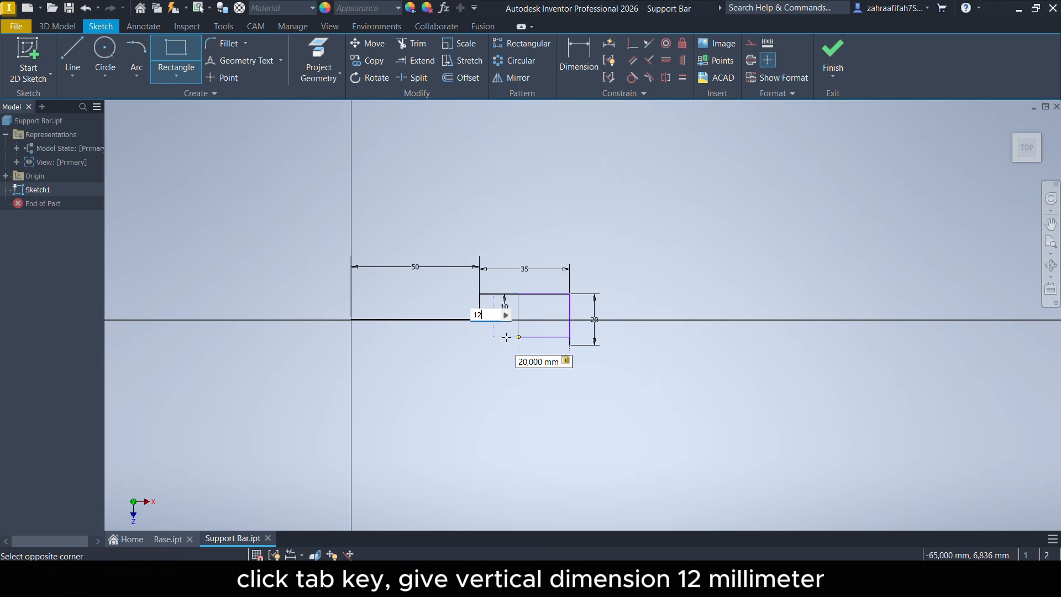
{"action": "type", "text": "2"}
{"action": "key", "text": "Return"}
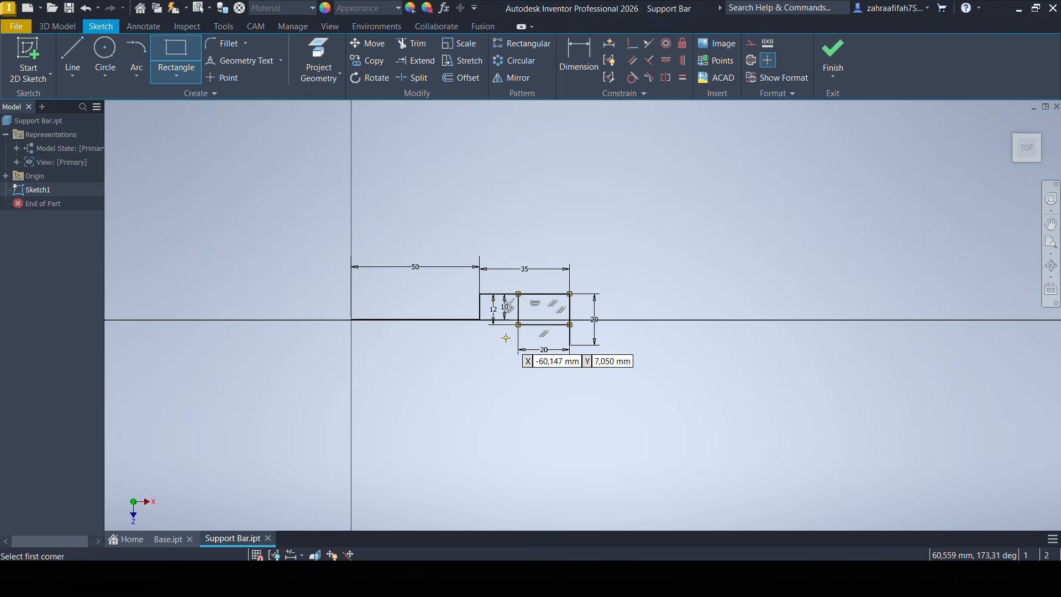
- Draw a construction rectangle 20 mm wide and 90 mm long towards positive Z from the free end of the vertical 20 mm line
{"action": "left_click", "coordinate": [751, 46]}
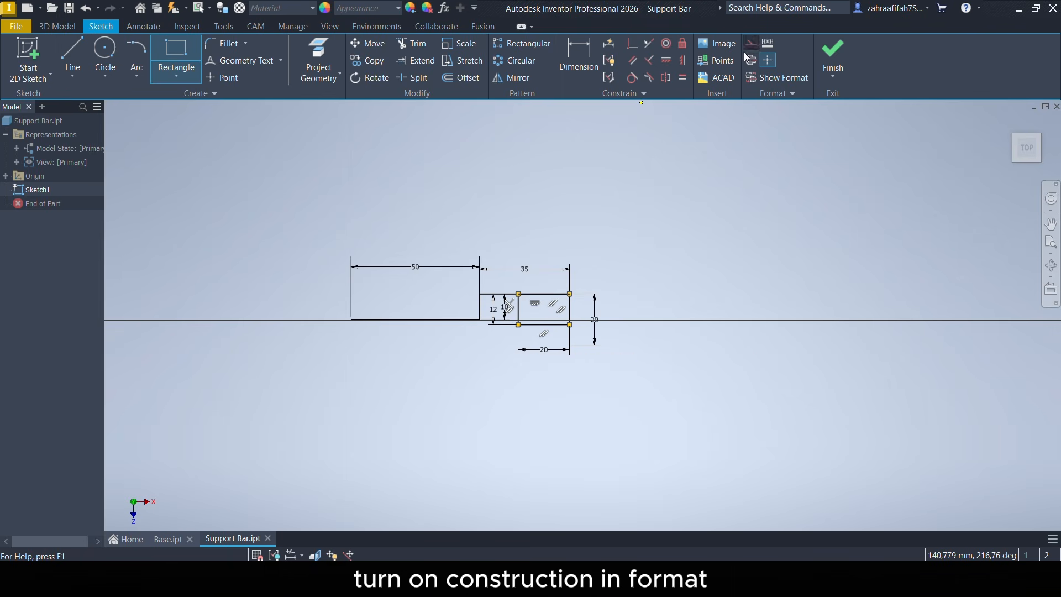
{"action": "left_click", "coordinate": [570, 344]}
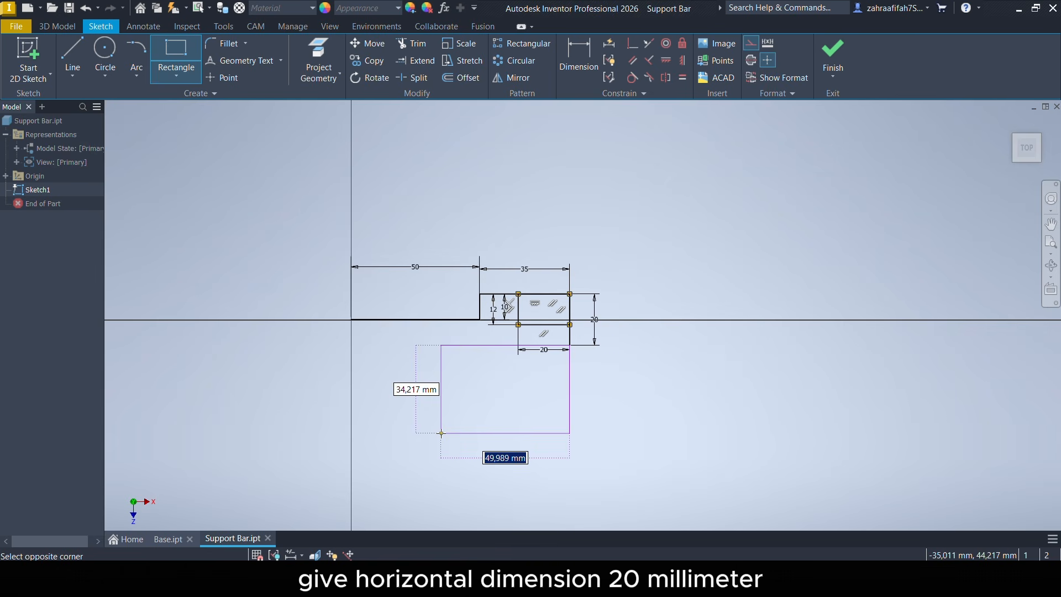
{"action": "type", "text": "20"}
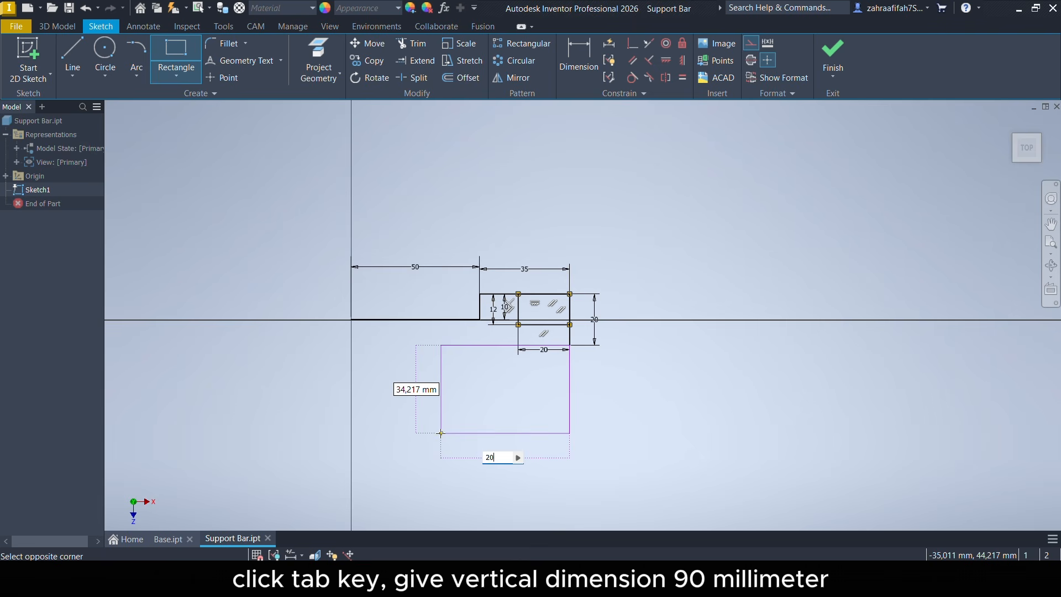
{"action": "key", "text": "Tab"}
{"action": "type", "text": "90"}
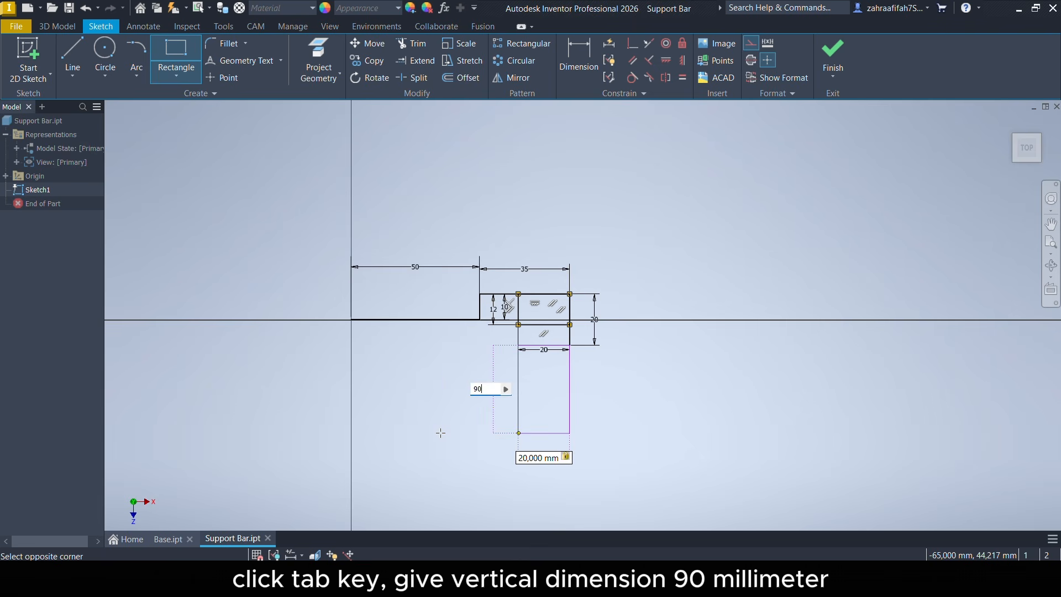
{"action": "key", "text": "Return"}
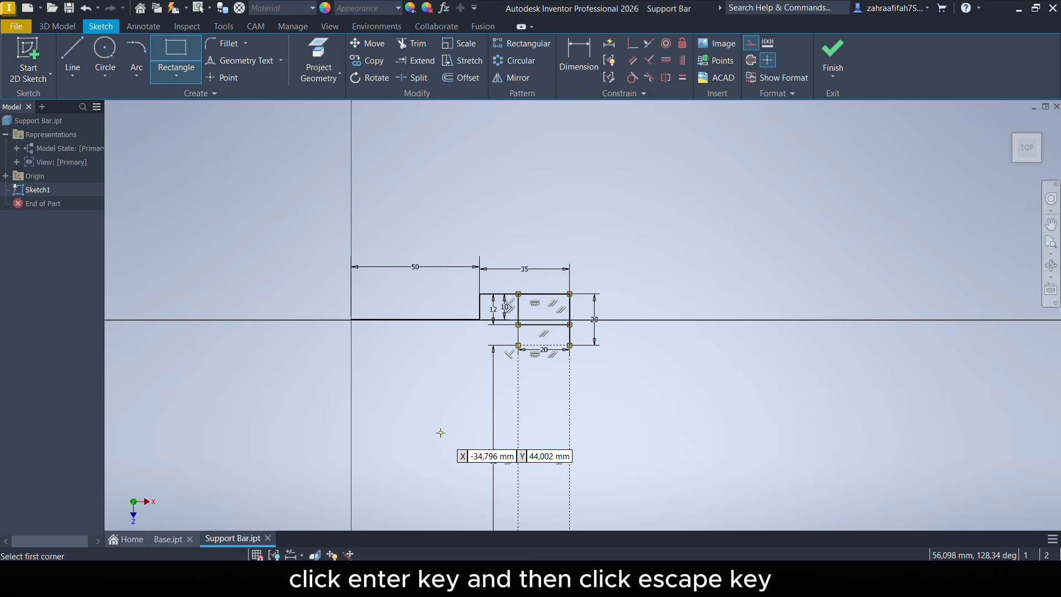
{"action": "key", "text": "Escape"}
- Draw a center-point circle of 12 mm diameter just below the construction rectangle's lower edge
{"action": "scroll", "coordinate": [439, 433], "scroll_direction": "down", "scroll_amount": 2}
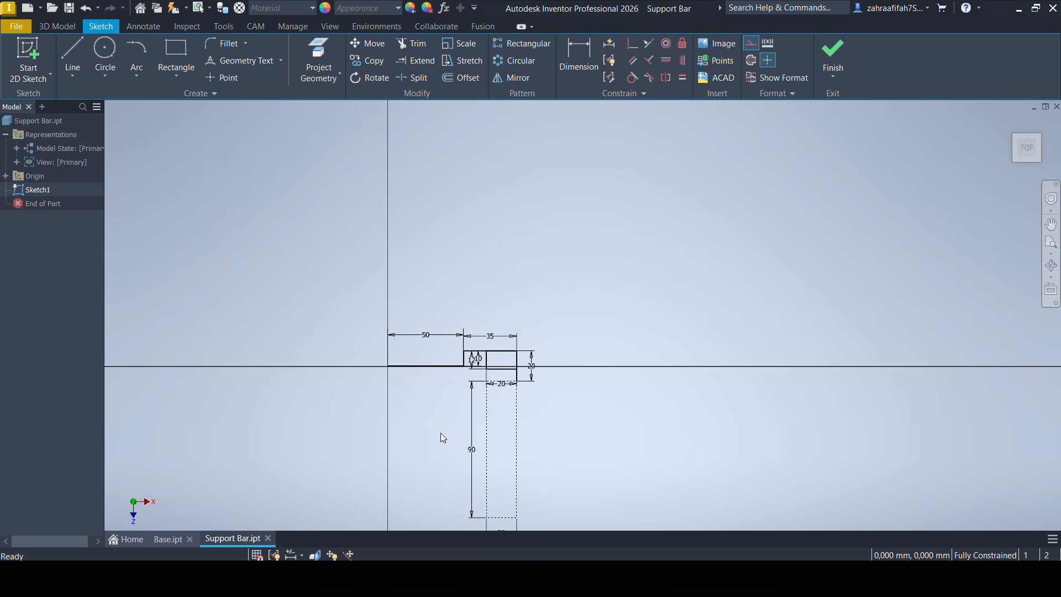
{"action": "mouse_move", "coordinate": [440, 433]}
{"action": "middle_mouse_down"}
{"action": "mouse_move", "coordinate": [501, 324]}
{"action": "mouse_move", "coordinate": [538, 319]}
{"action": "middle_mouse_up"}
{"action": "scroll", "coordinate": [538, 320], "scroll_direction": "up", "scroll_amount": 2}
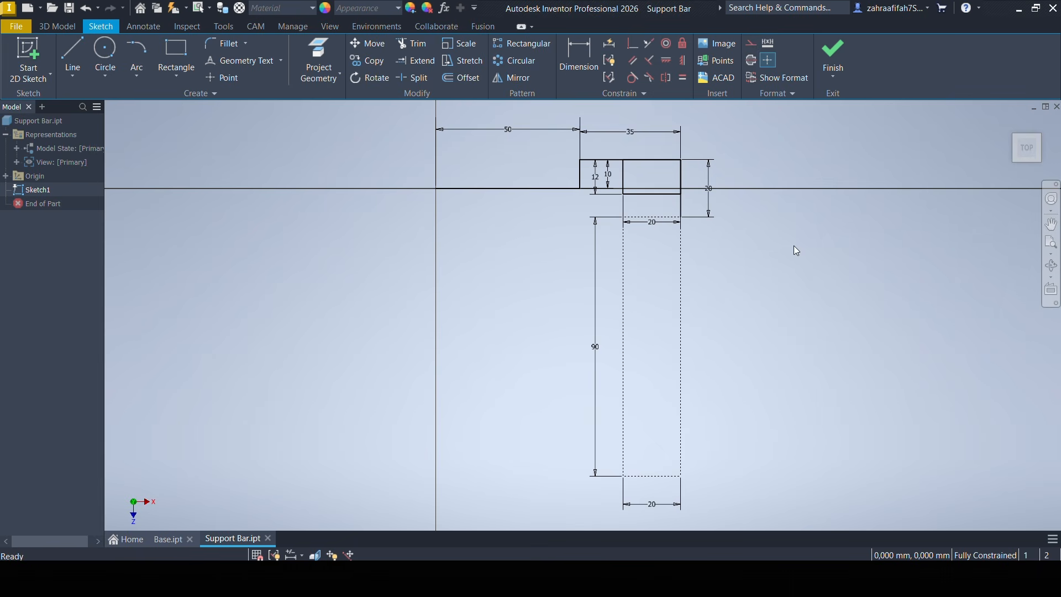
{"action": "left_click", "coordinate": [111, 78]}
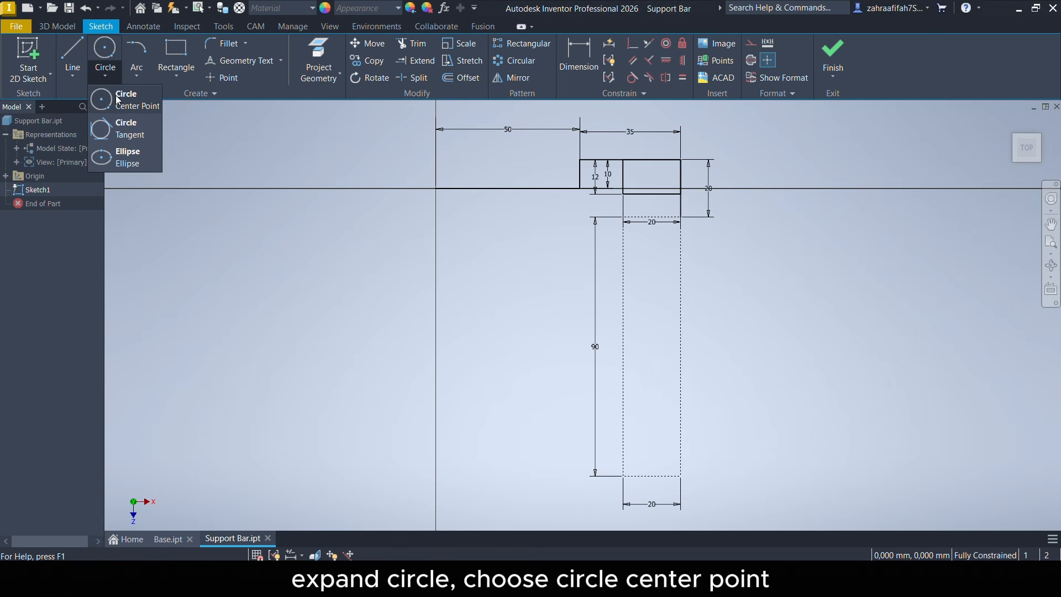
{"action": "left_click", "coordinate": [118, 99]}
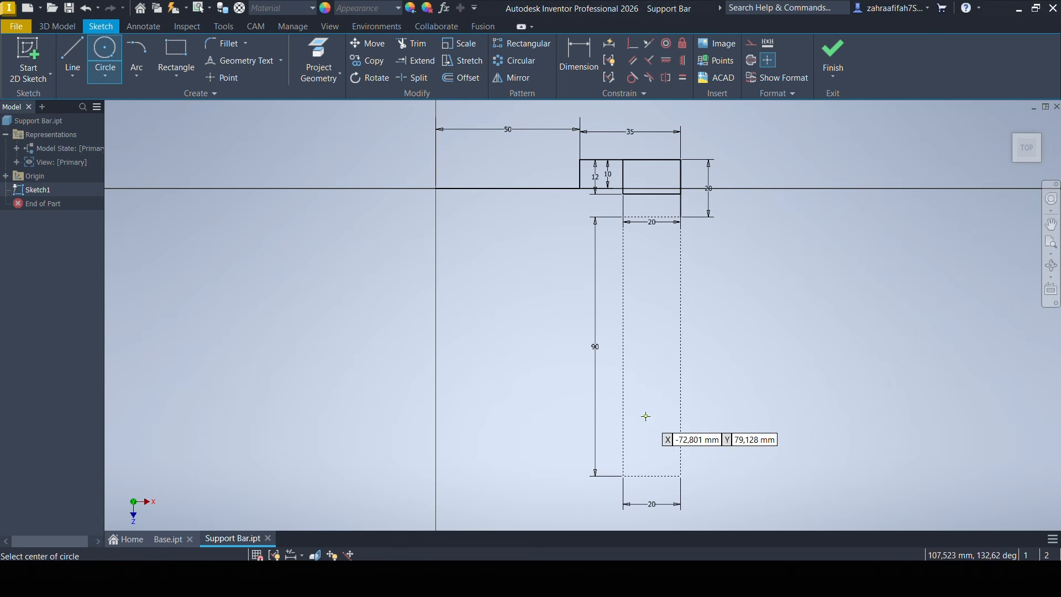
{"action": "mouse_move", "coordinate": [644, 417]}
{"action": "middle_mouse_down"}
{"action": "mouse_move", "coordinate": [567, 322]}
{"action": "mouse_move", "coordinate": [540, 255]}
{"action": "middle_mouse_up"}
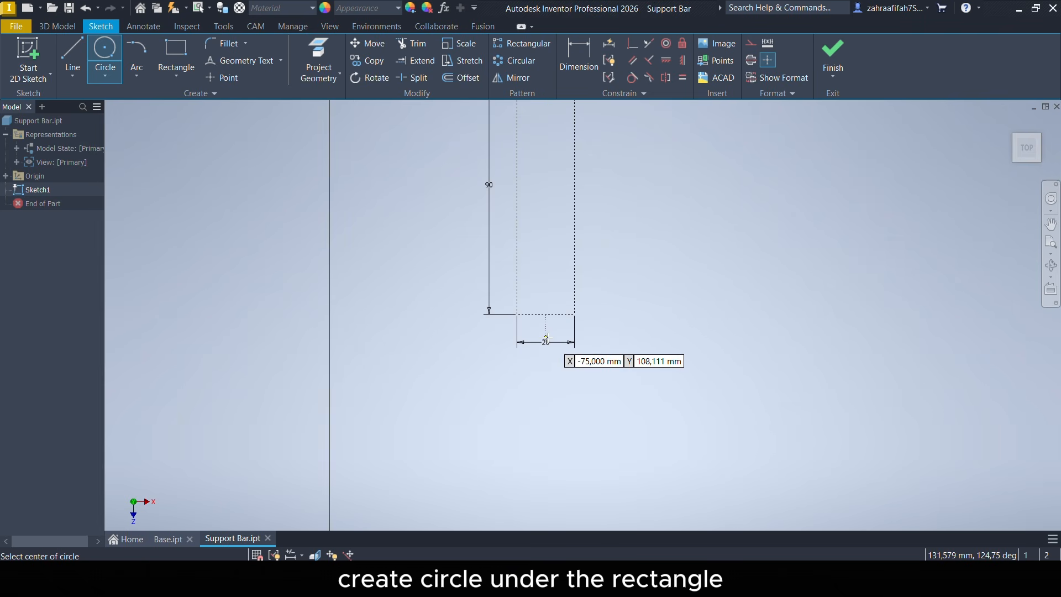
{"action": "scroll", "coordinate": [546, 338], "scroll_direction": "up", "scroll_amount": 3}
{"action": "left_click", "coordinate": [544, 338]}
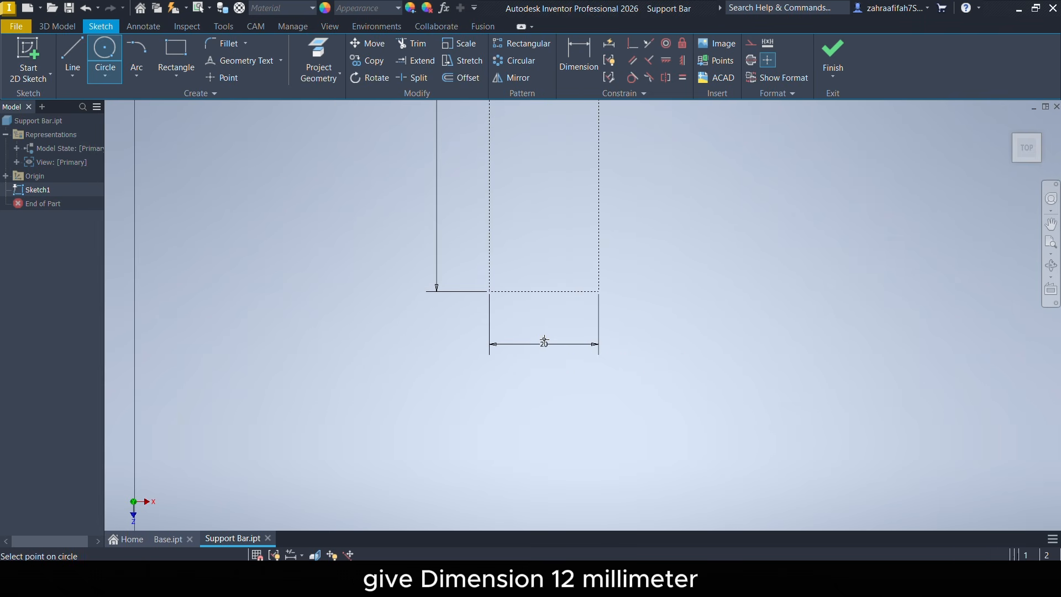
{"action": "type", "text": "12"}
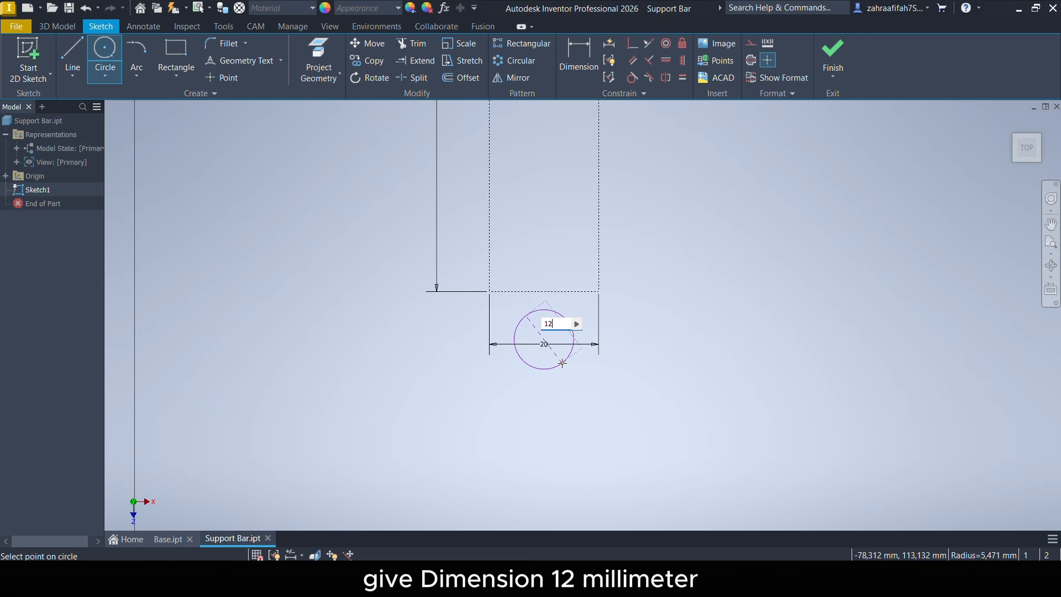
{"action": "key", "text": "Return"}
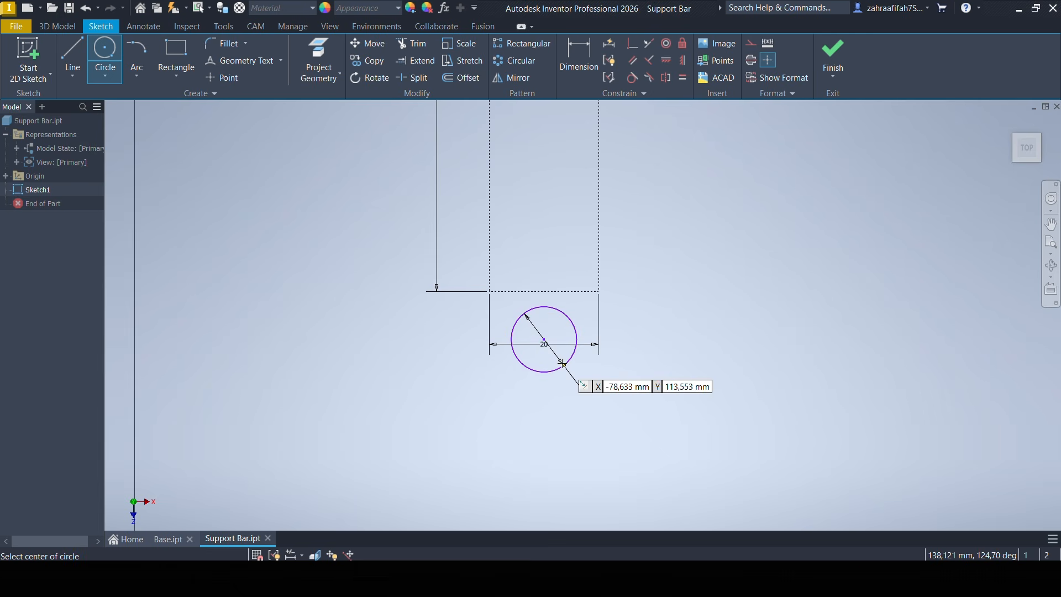
{"action": "key", "text": "Escape"}
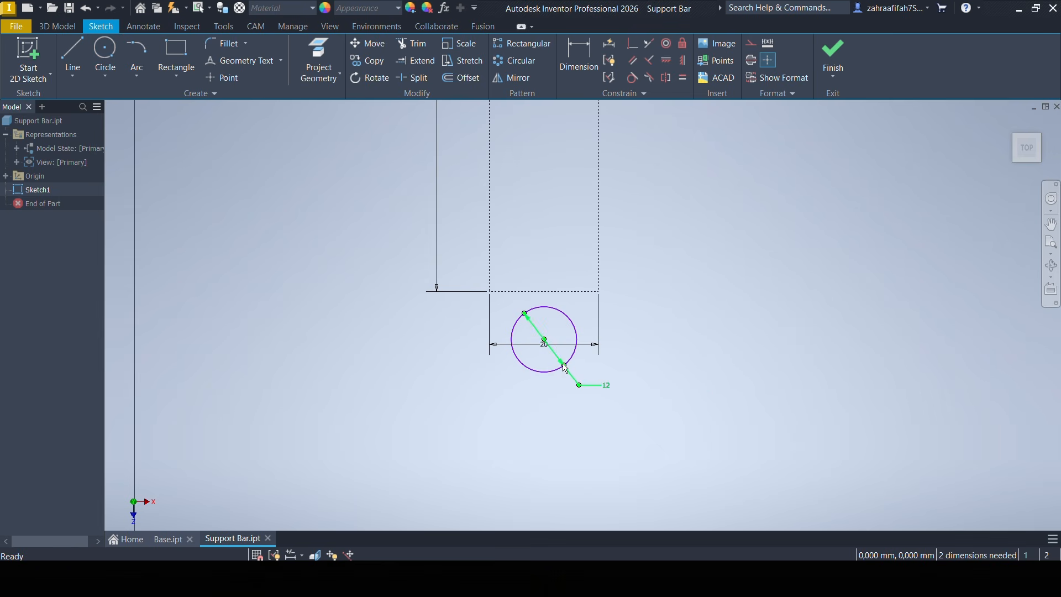
- Apply a vertical constraint between the circle's center and the midpoint of the construction rectangle's lower edge
{"action": "left_click", "coordinate": [687, 64]}
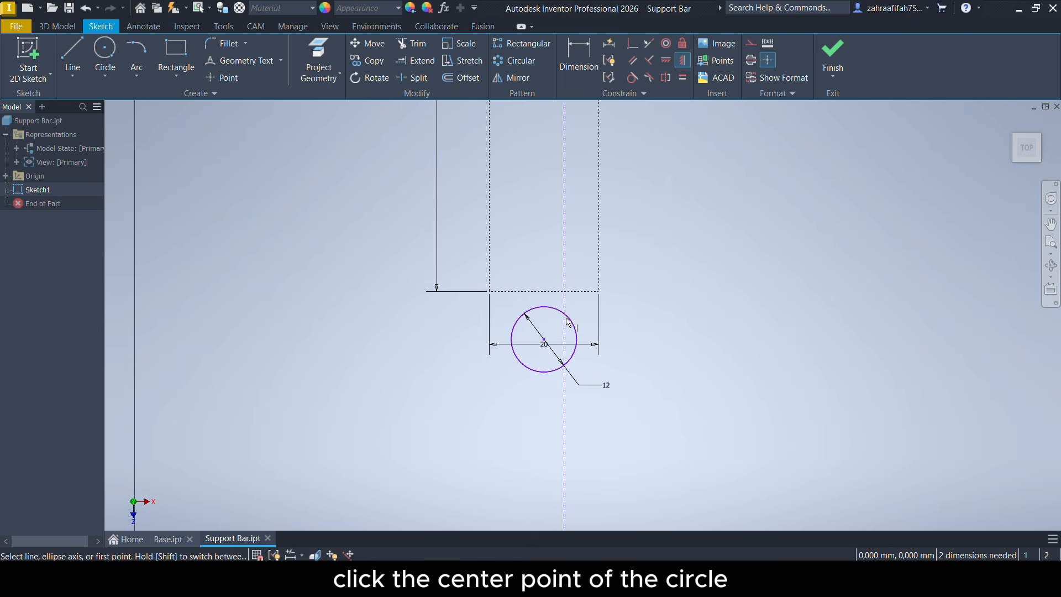
{"action": "left_click", "coordinate": [545, 340]}
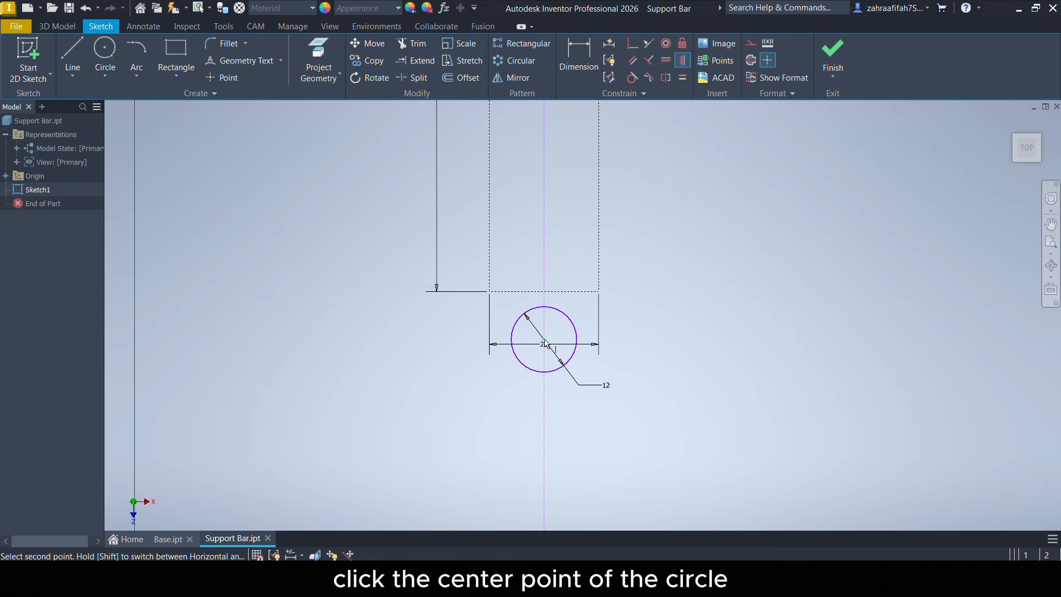
{"action": "left_click", "coordinate": [545, 293]}
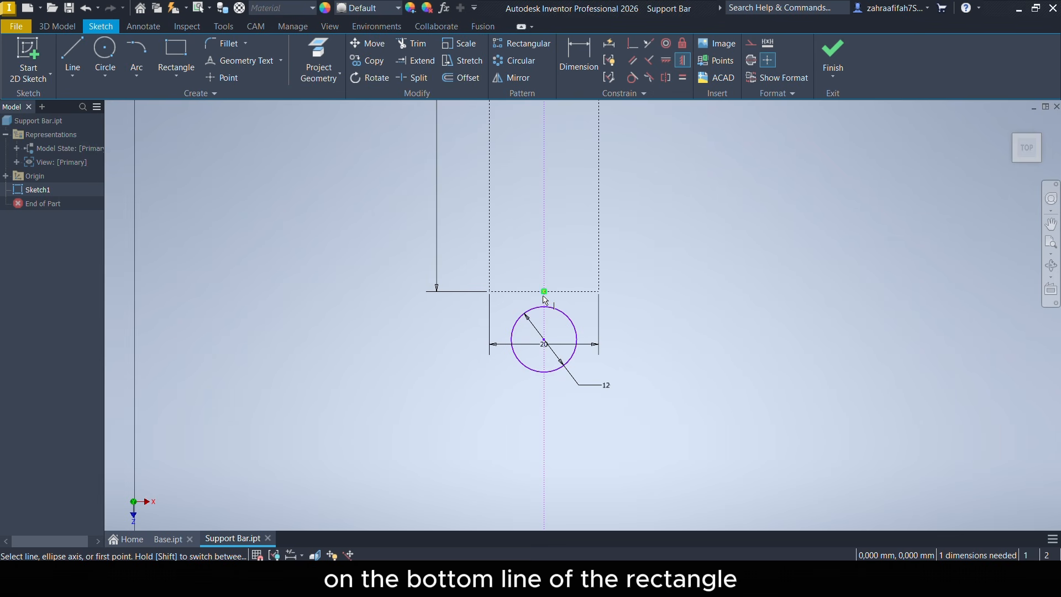
- Dimension the distance from the construction rectangle's upper edge to the circle's center as 95 mm
{"action": "left_click", "coordinate": [578, 65]}
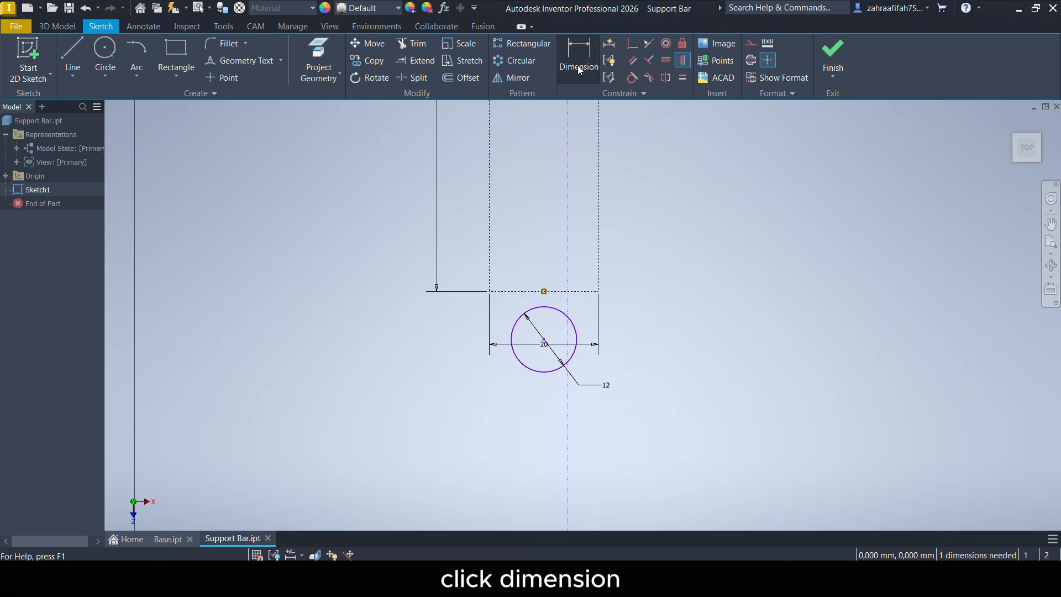
{"action": "left_click", "coordinate": [578, 67]}
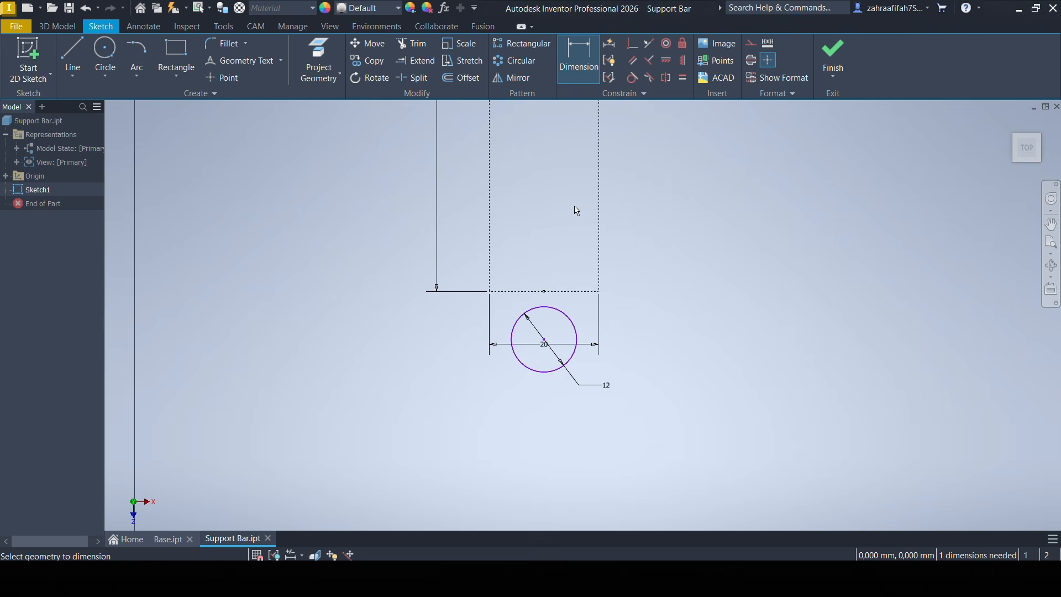
{"action": "left_click", "coordinate": [575, 323]}
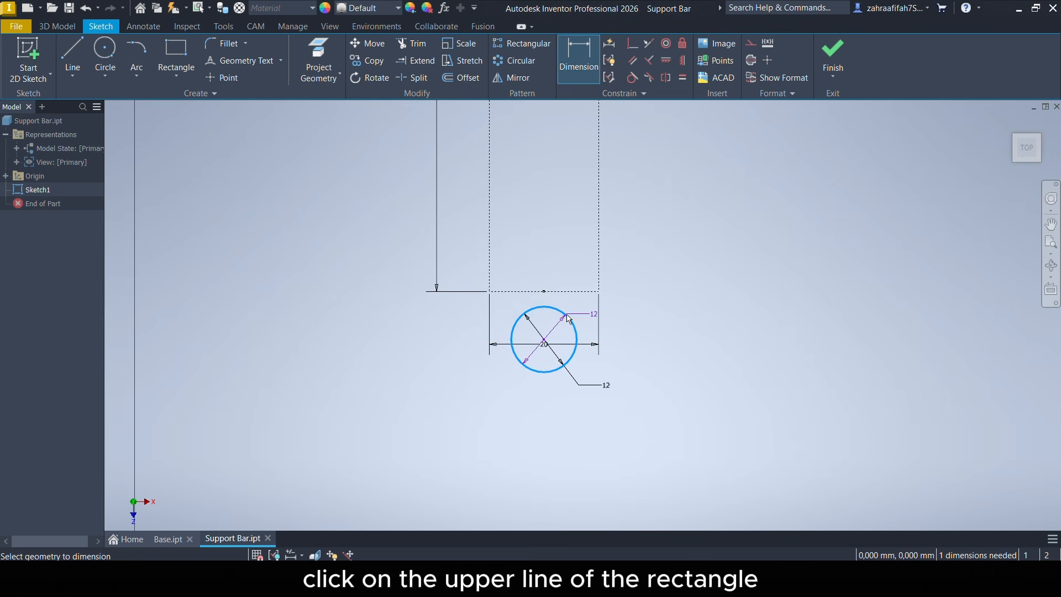
{"action": "scroll", "coordinate": [567, 318], "scroll_direction": "down", "scroll_amount": 2}
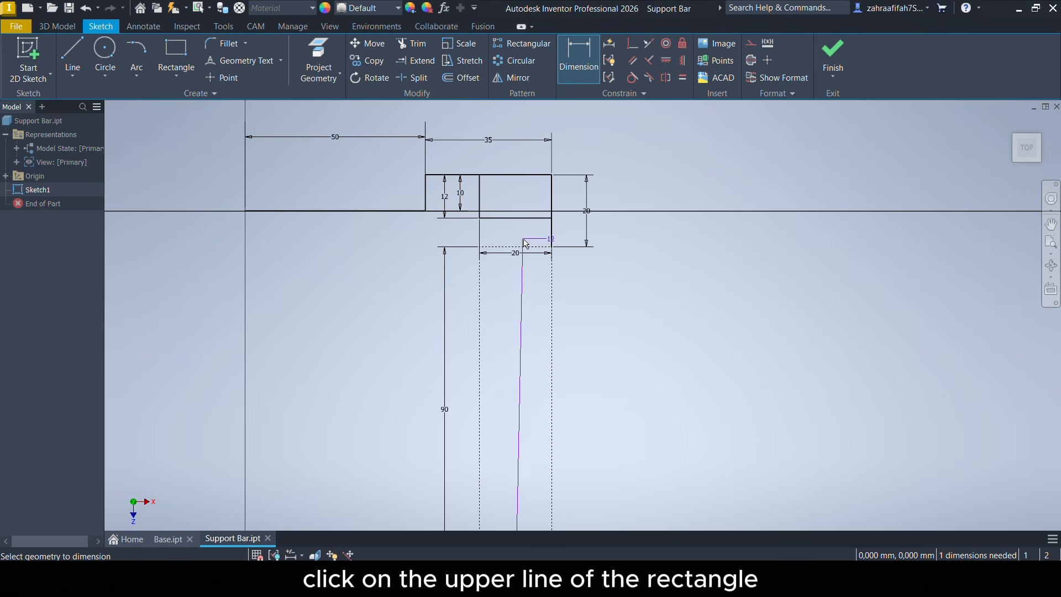
{"action": "left_click", "coordinate": [523, 249]}
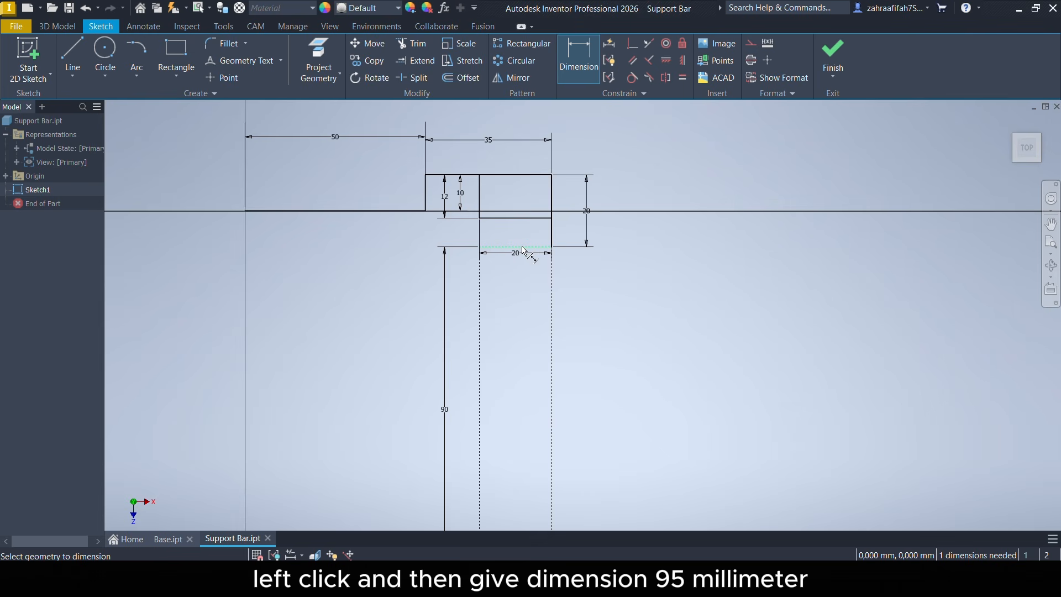
{"action": "left_click", "coordinate": [581, 349]}
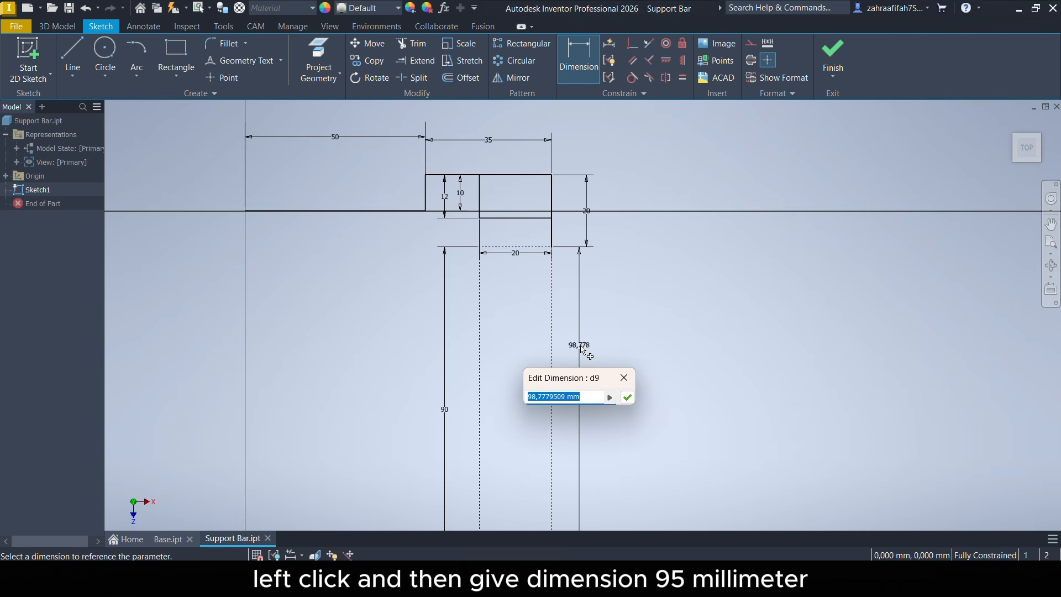
{"action": "type", "text": "95"}
{"action": "key", "text": "Return"}
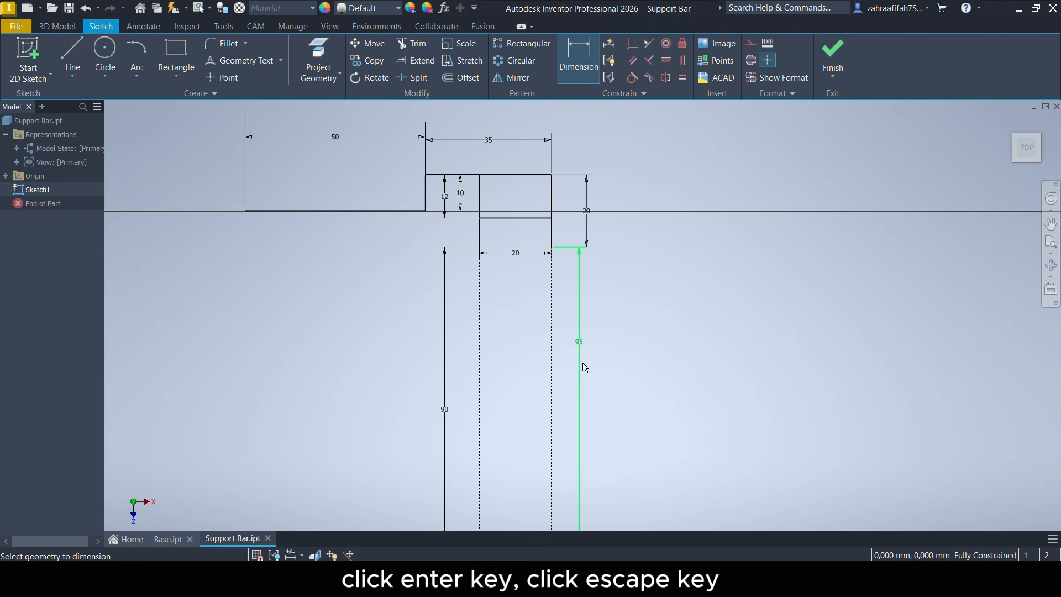
{"action": "key", "text": "Escape"}
{"action": "scroll", "coordinate": [591, 396], "scroll_direction": "down", "scroll_amount": 4}
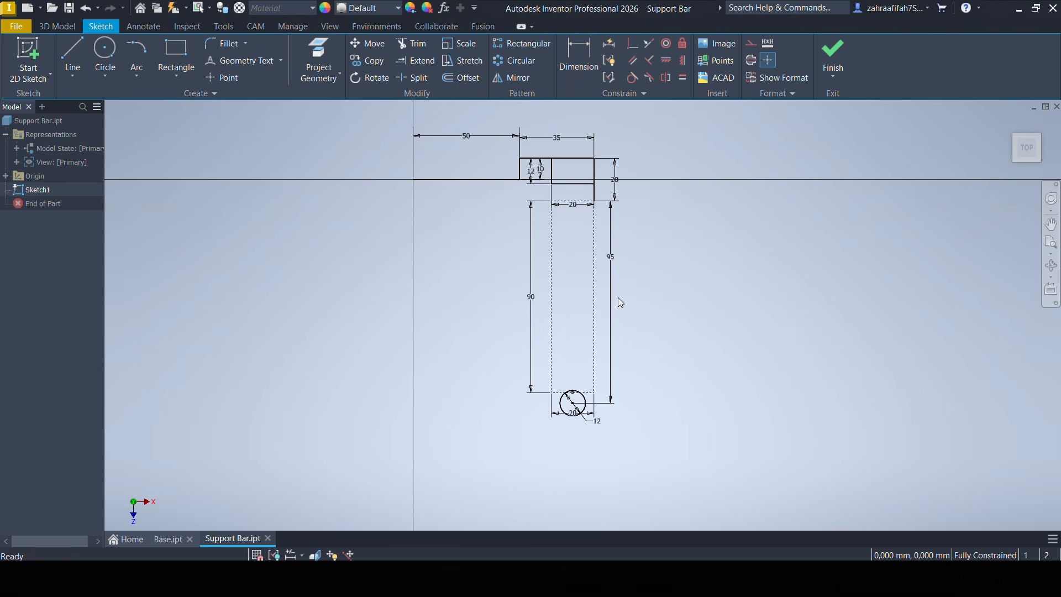
{"action": "middle_click_drag", "start_coordinate": [619, 298], "coordinate": [621, 350]}
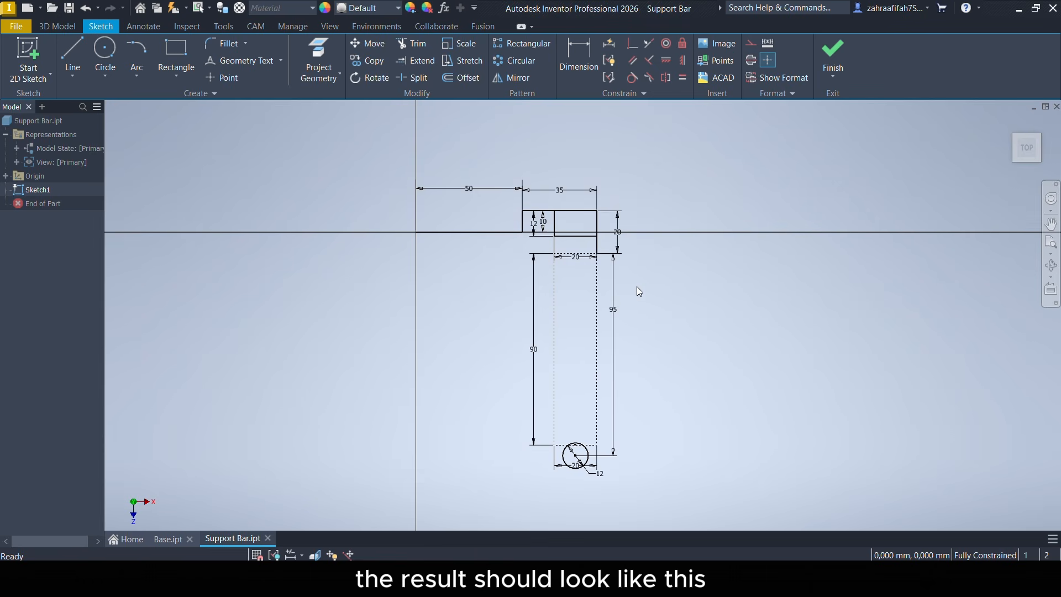
- Tidy the dimension label positions and delete the 20 mm width dimension at the construction rectangle's lower edge
{"action": "left_click_drag", "start_coordinate": [613, 309], "coordinate": [619, 347]}
{"action": "left_click_drag", "start_coordinate": [534, 223], "coordinate": [575, 245]}
{"action": "left_click_drag", "start_coordinate": [575, 466], "coordinate": [576, 485]}
{"action": "key", "text": "Delete"}
- Draw a center-point arc of 10 mm radius and 180 degrees around the lower half of the 12 mm circle, concentric with it
{"action": "scroll", "coordinate": [628, 472], "scroll_direction": "up", "scroll_amount": 5}
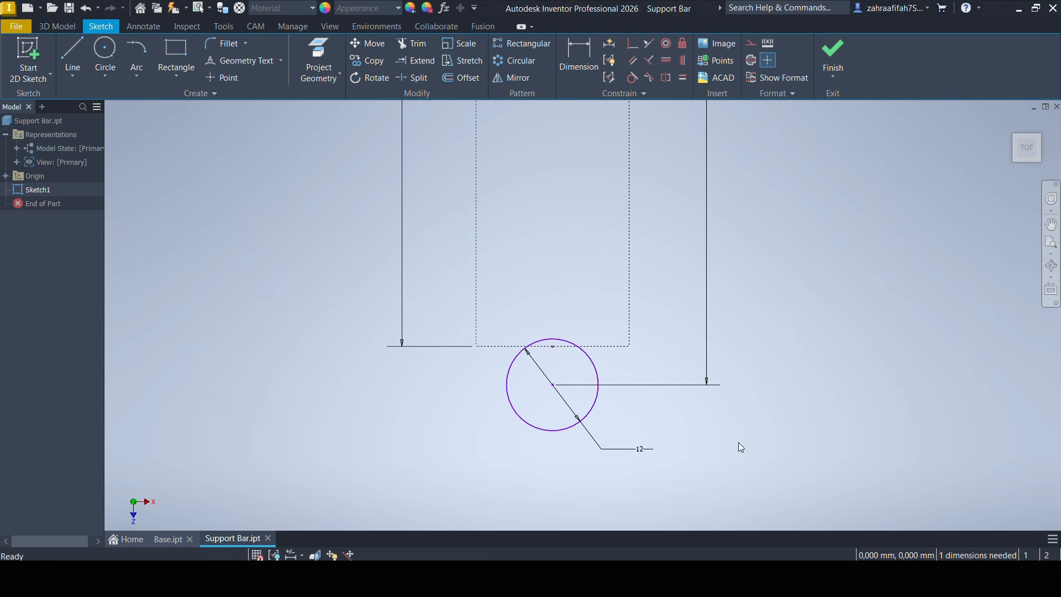
{"action": "left_click", "coordinate": [137, 73]}
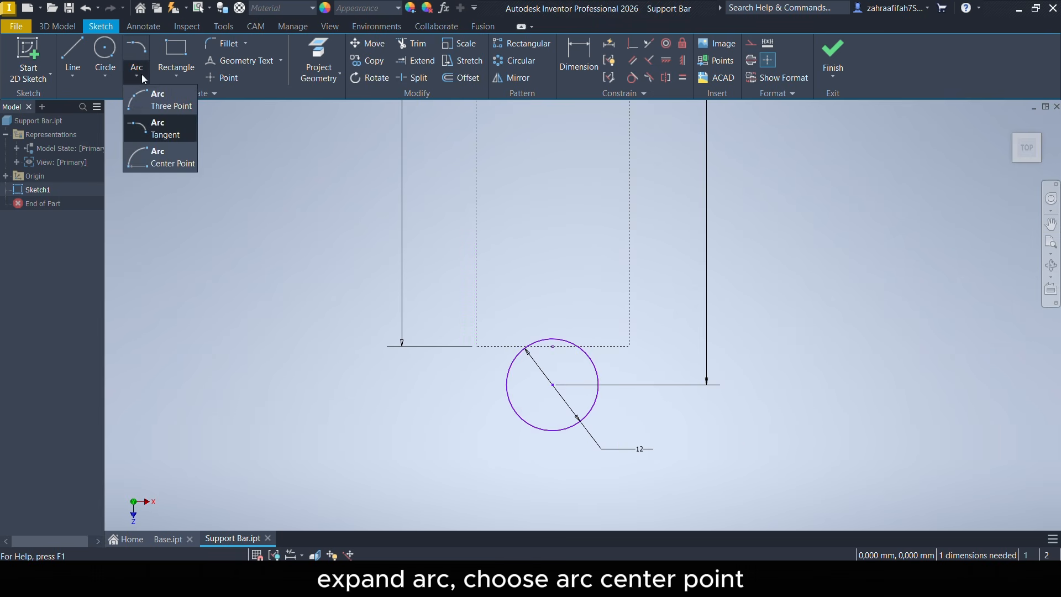
{"action": "left_click", "coordinate": [168, 160]}
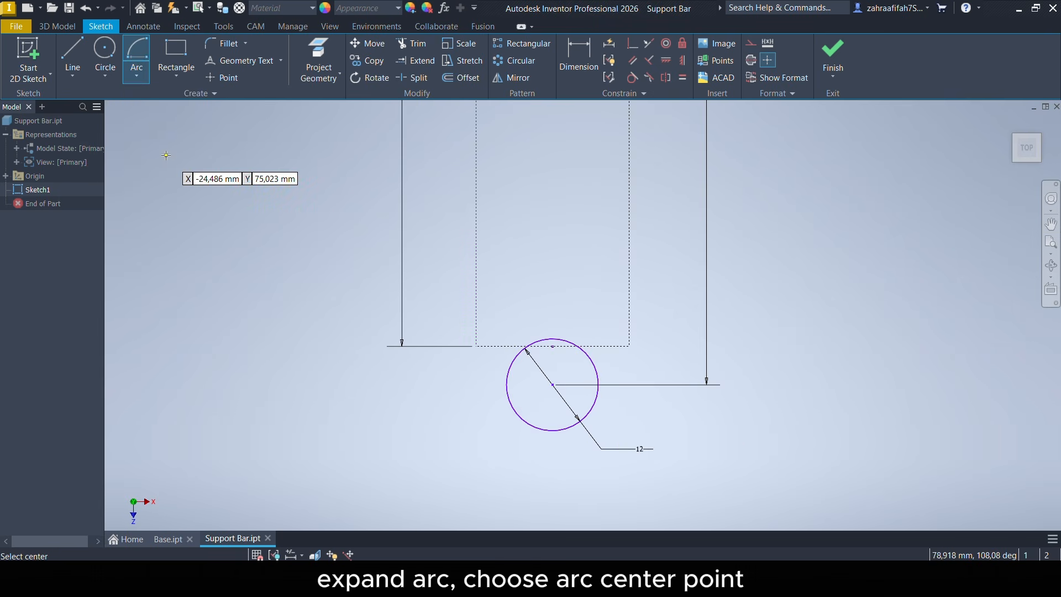
{"action": "left_click", "coordinate": [553, 386]}
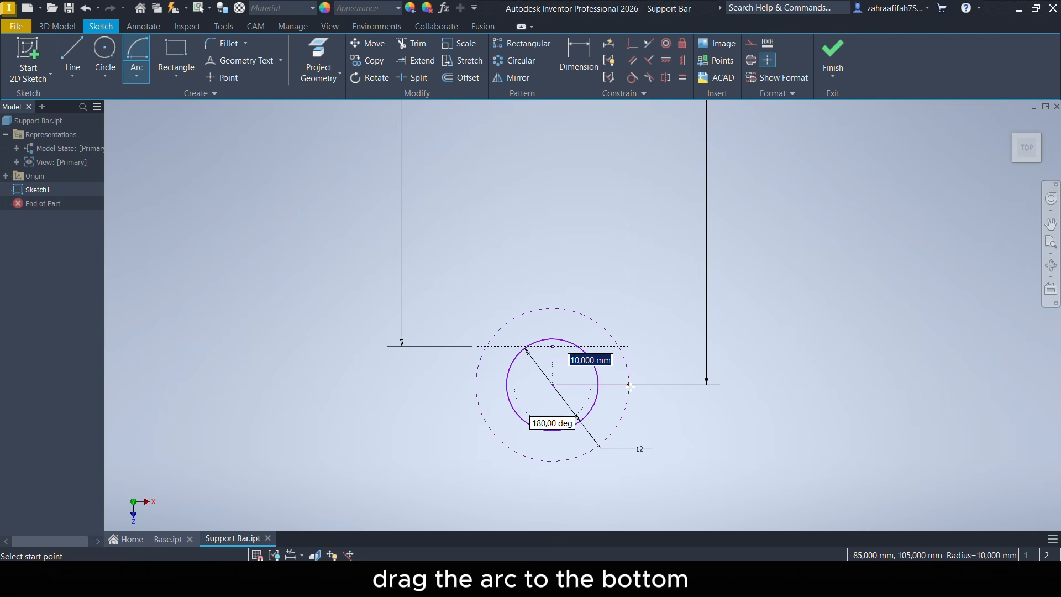
{"action": "left_click", "coordinate": [629, 386]}
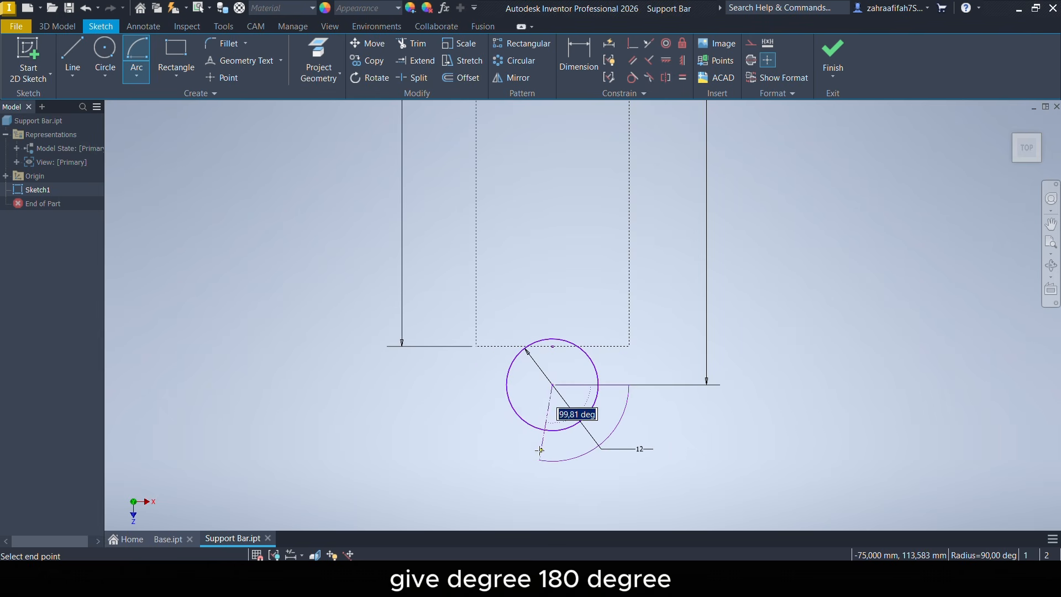
{"action": "left_click", "coordinate": [483, 384]}
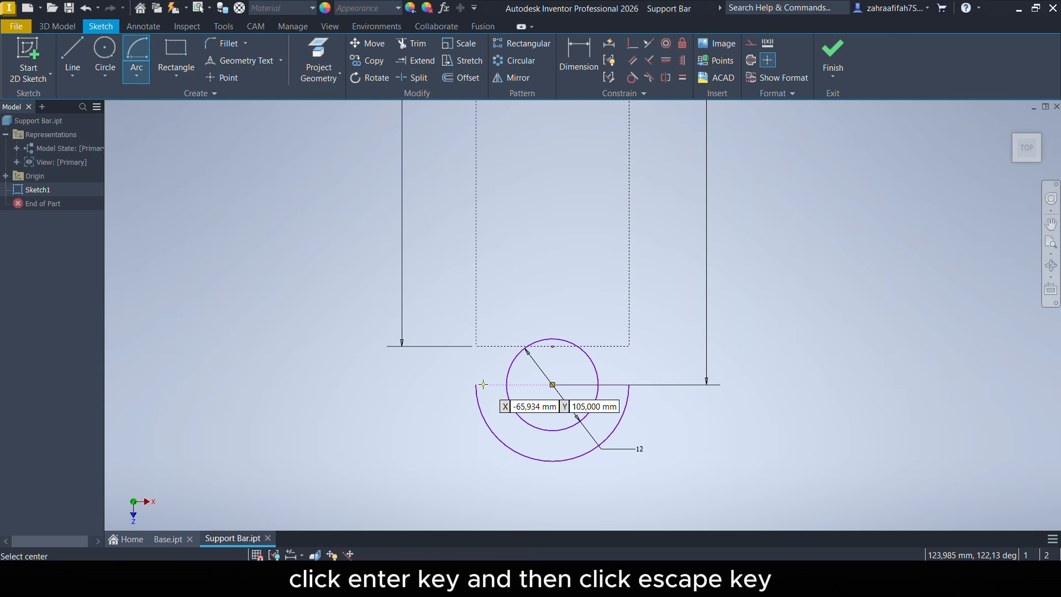
{"action": "key", "text": "Return"}
{"action": "key", "text": "Escape"}
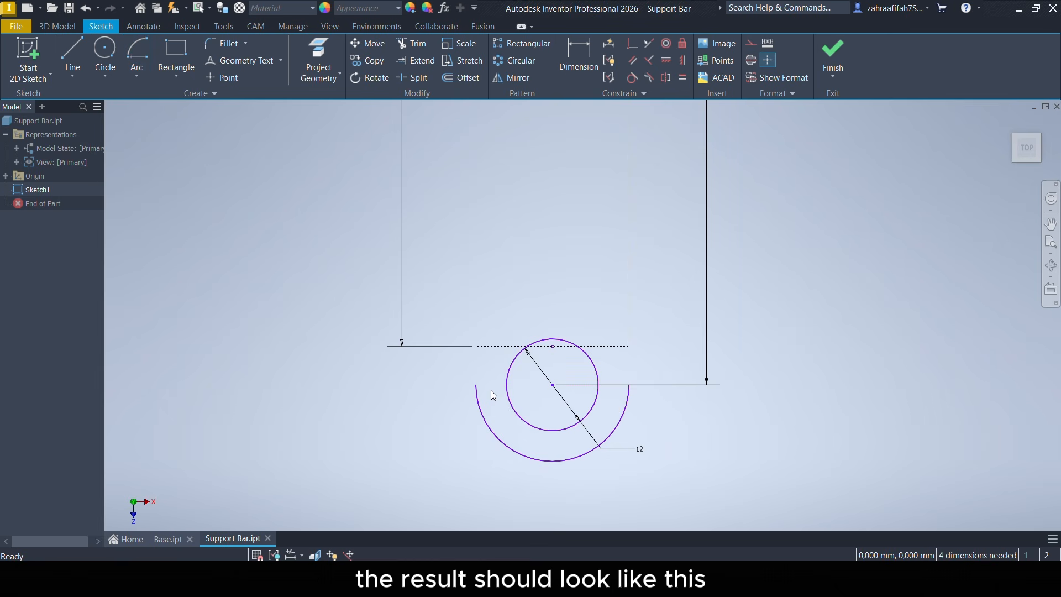
- Draw vertical lines up from the arc's ends: the inner one to the construction rectangle's lower corner, the outer one 8 mm long
{"action": "left_click", "coordinate": [77, 53]}
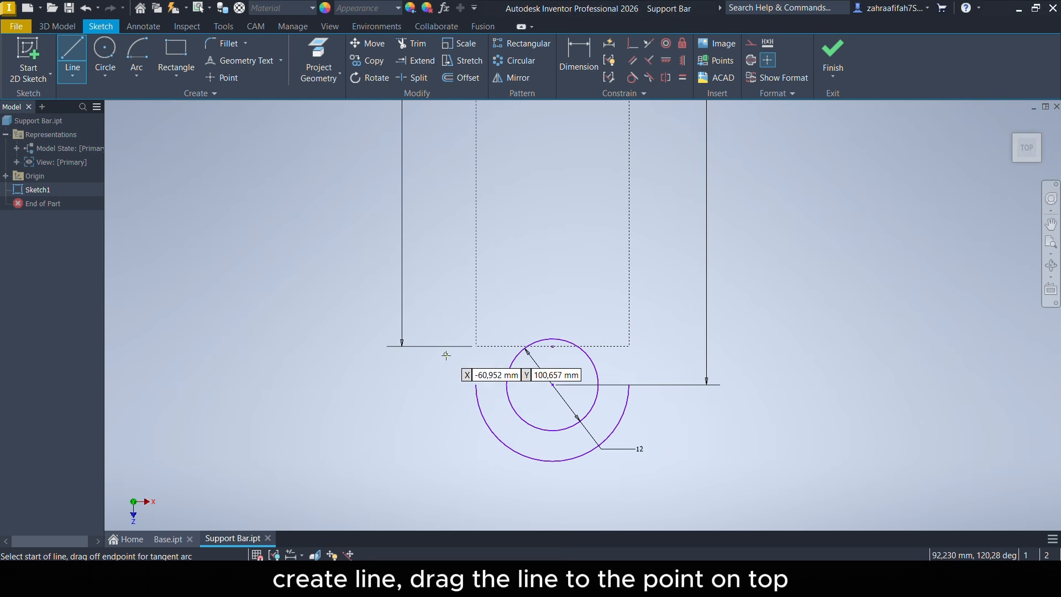
{"action": "left_click", "coordinate": [476, 386]}
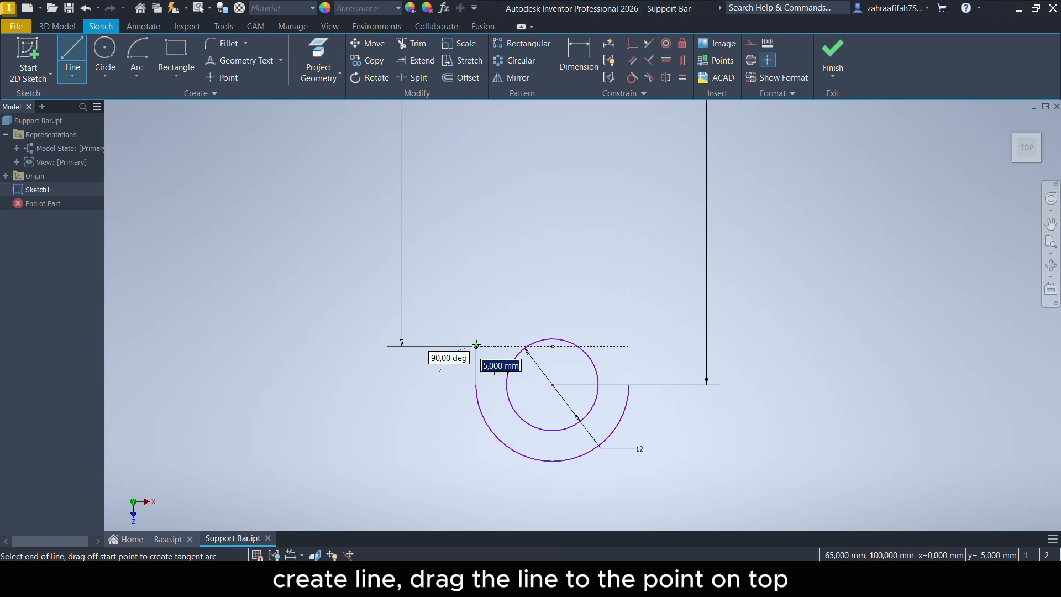
{"action": "double_click", "coordinate": [476, 346]}
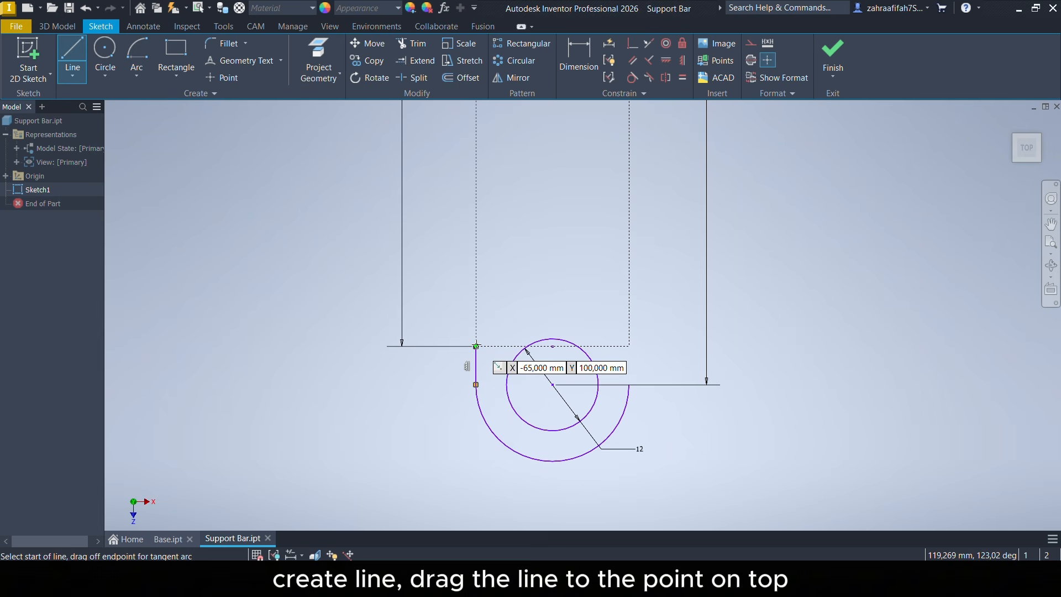
{"action": "left_click", "coordinate": [629, 385]}
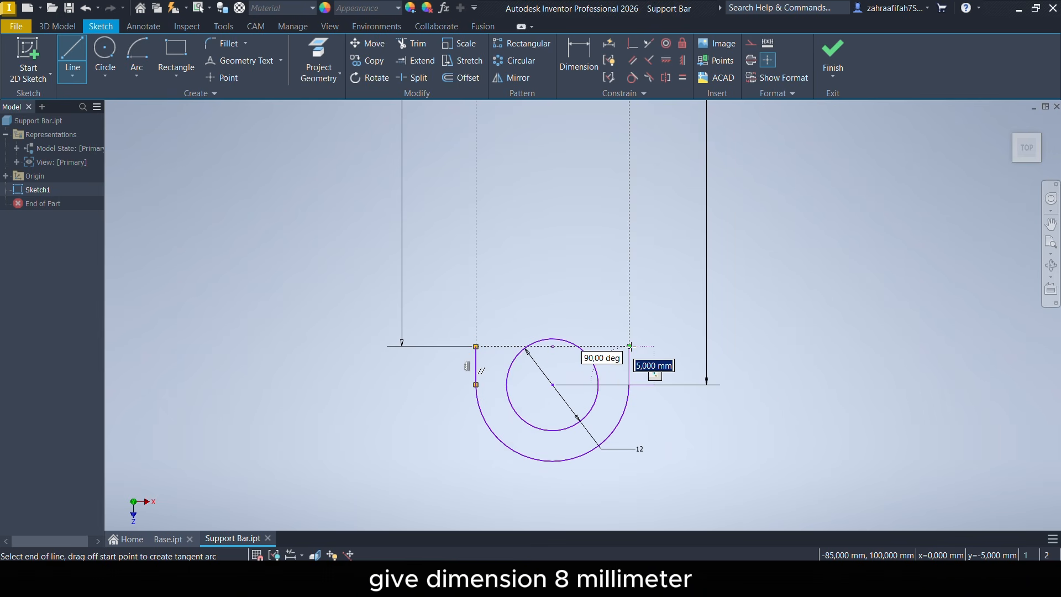
{"action": "type", "text": "8"}
{"action": "key", "text": "Tab"}
{"action": "key", "text": "Return"}
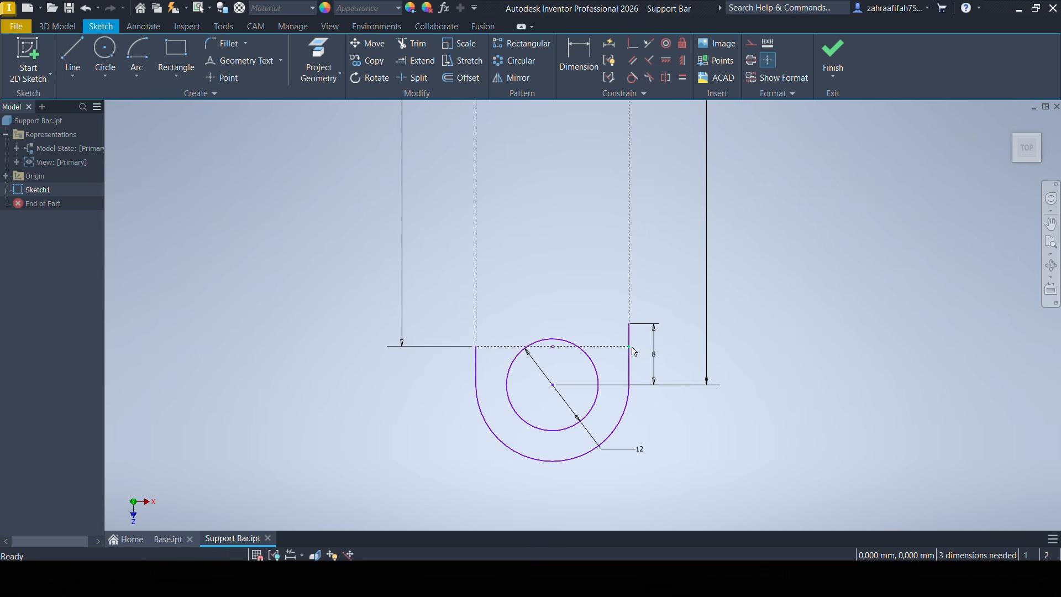
- Draw a three-point arc of 95 mm radius from the construction rectangle's upper outer corner to the 8 mm line's top, bulging toward the vertical axis
{"action": "scroll", "coordinate": [676, 401], "scroll_direction": "up", "scroll_amount": 5}
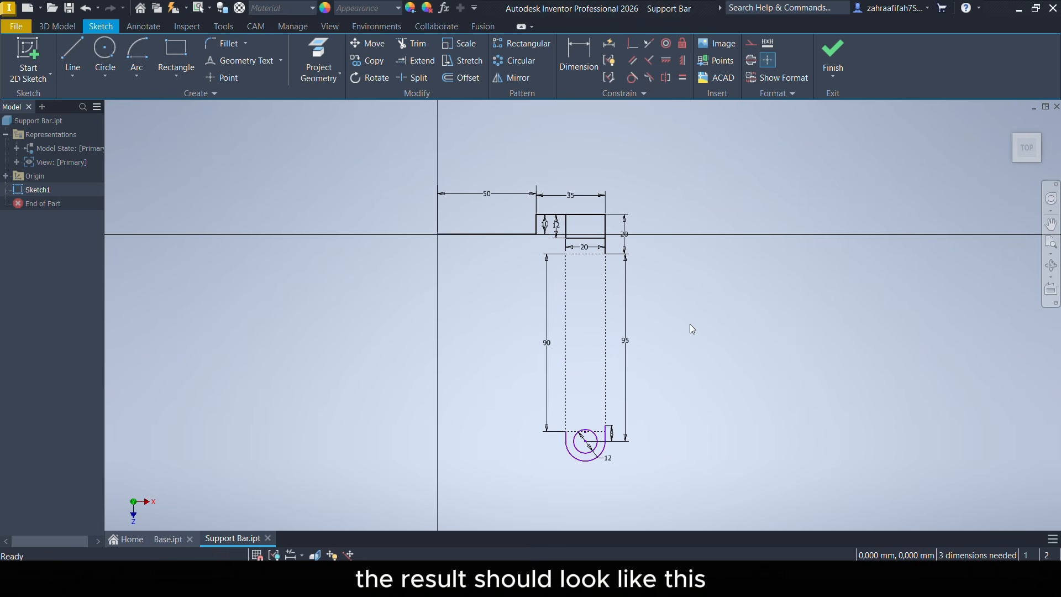
{"action": "left_click", "coordinate": [137, 76]}
{"action": "left_click", "coordinate": [158, 101]}
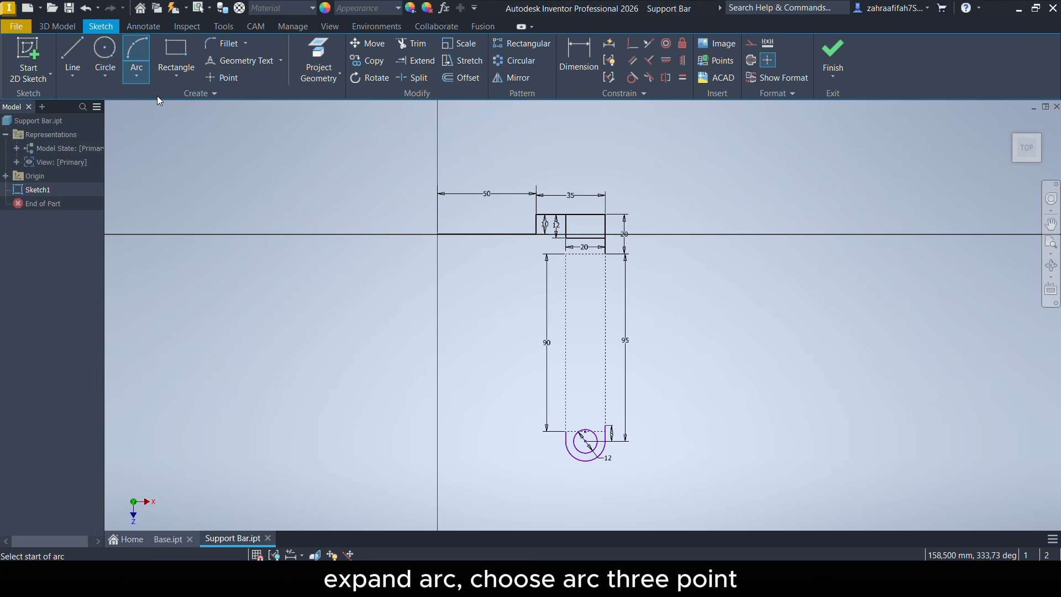
{"action": "scroll", "coordinate": [576, 261], "scroll_direction": "up", "scroll_amount": 3}
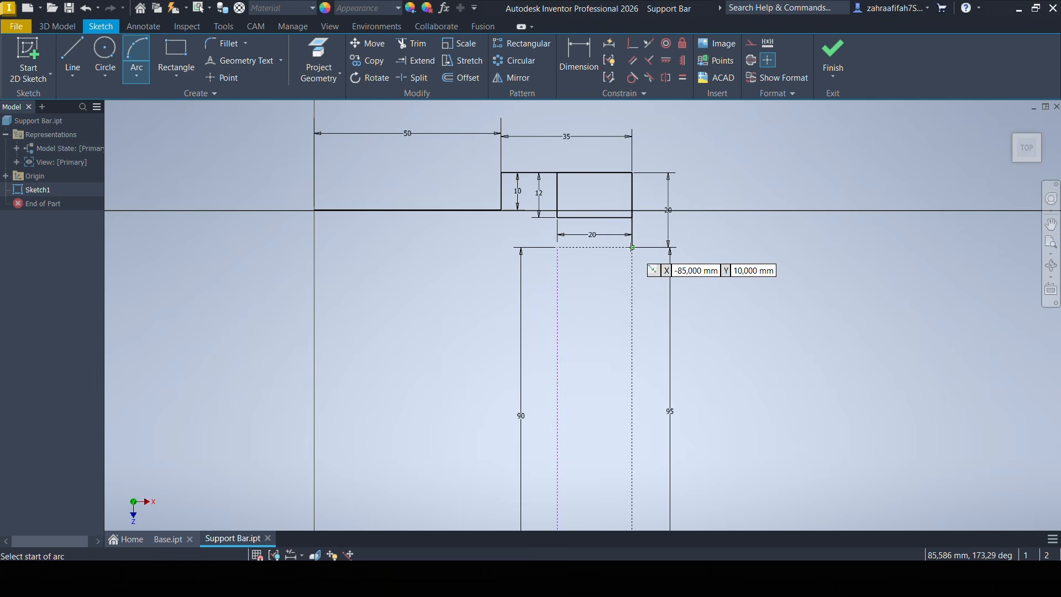
{"action": "left_click", "coordinate": [631, 247]}
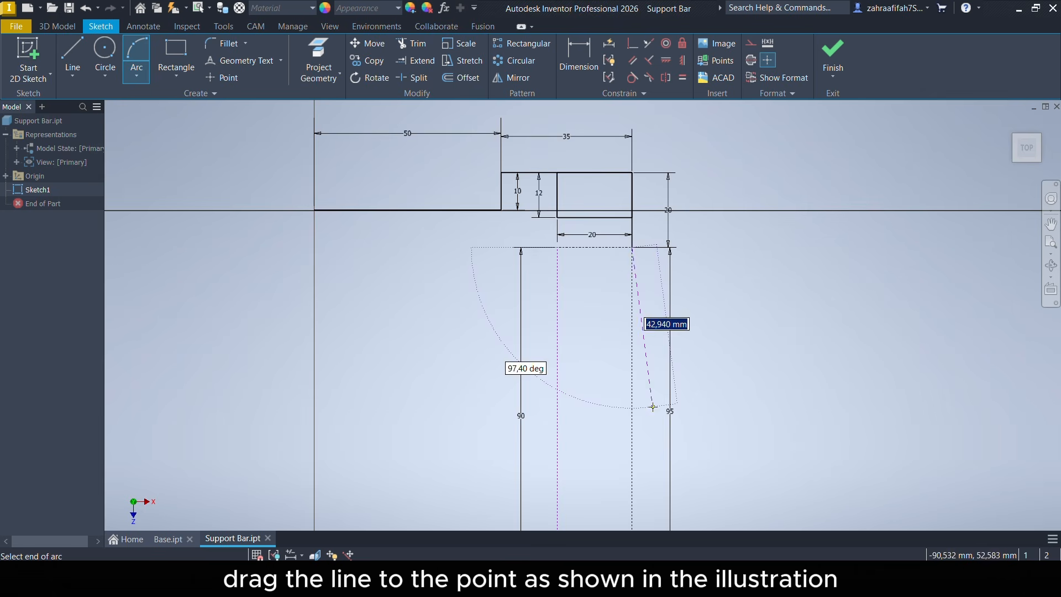
{"action": "middle_click_drag", "start_coordinate": [653, 406], "coordinate": [595, 235]}
{"action": "left_click", "coordinate": [573, 400]}
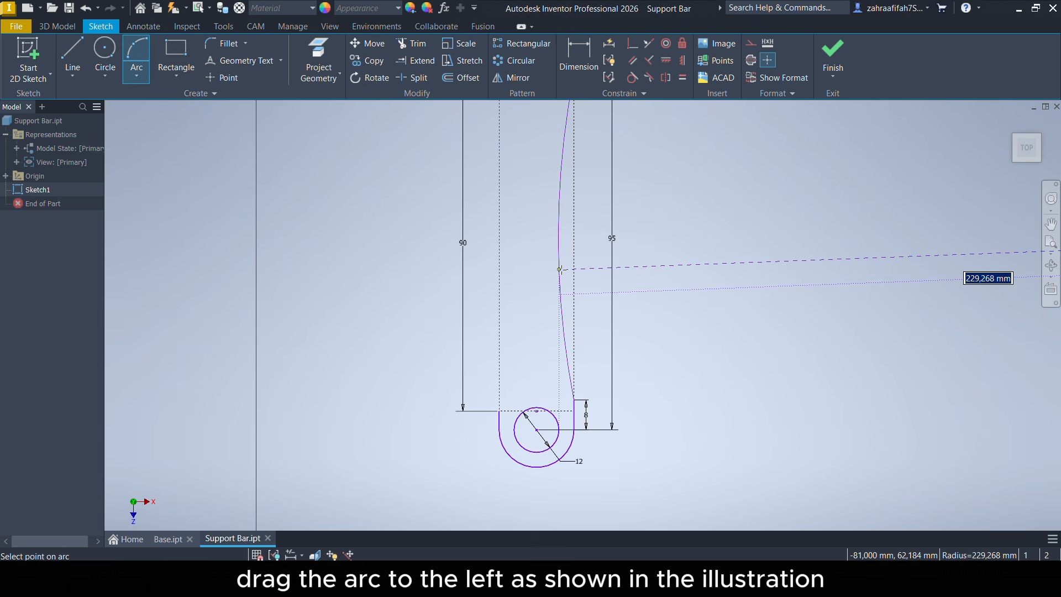
{"action": "type", "text": "9"}
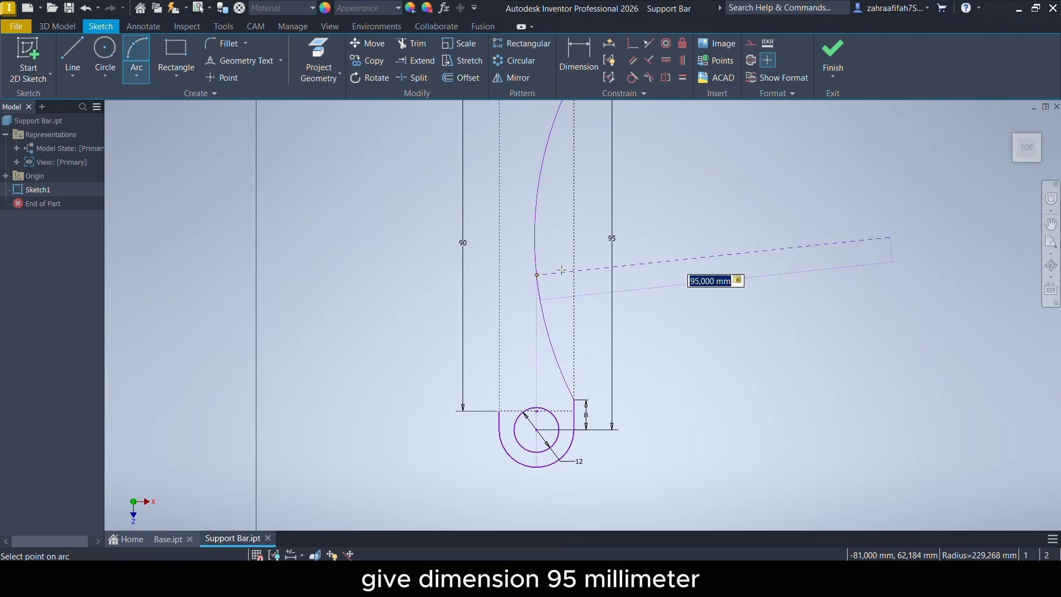
{"action": "key", "text": "Return"}
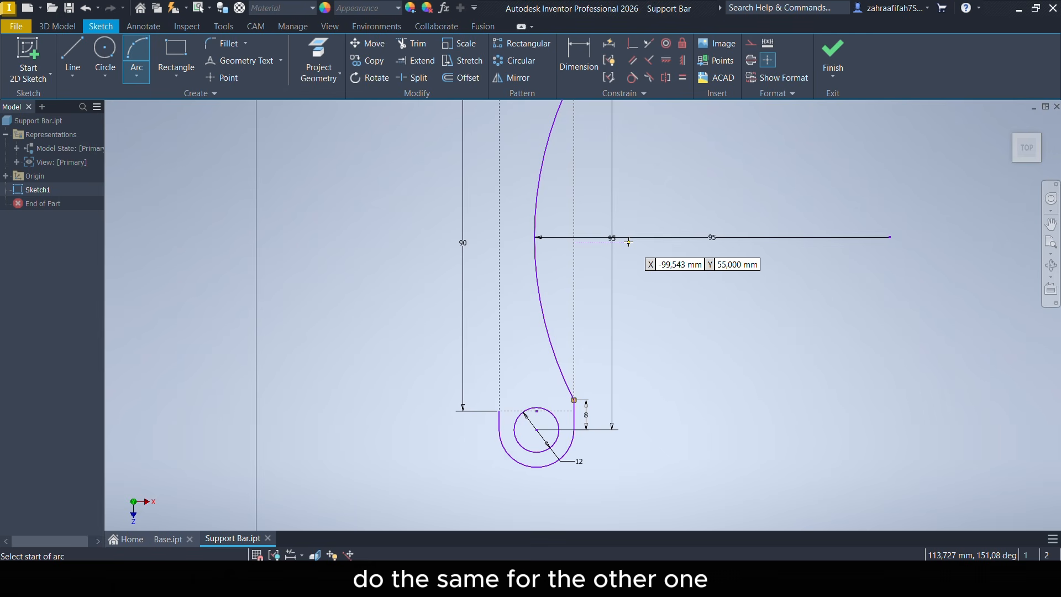
- Draw a three-point arc of 85 mm radius between the construction rectangle's upper and lower inner corners, bulging toward the vertical axis
{"action": "scroll", "coordinate": [628, 243], "scroll_direction": "down", "scroll_amount": 2}
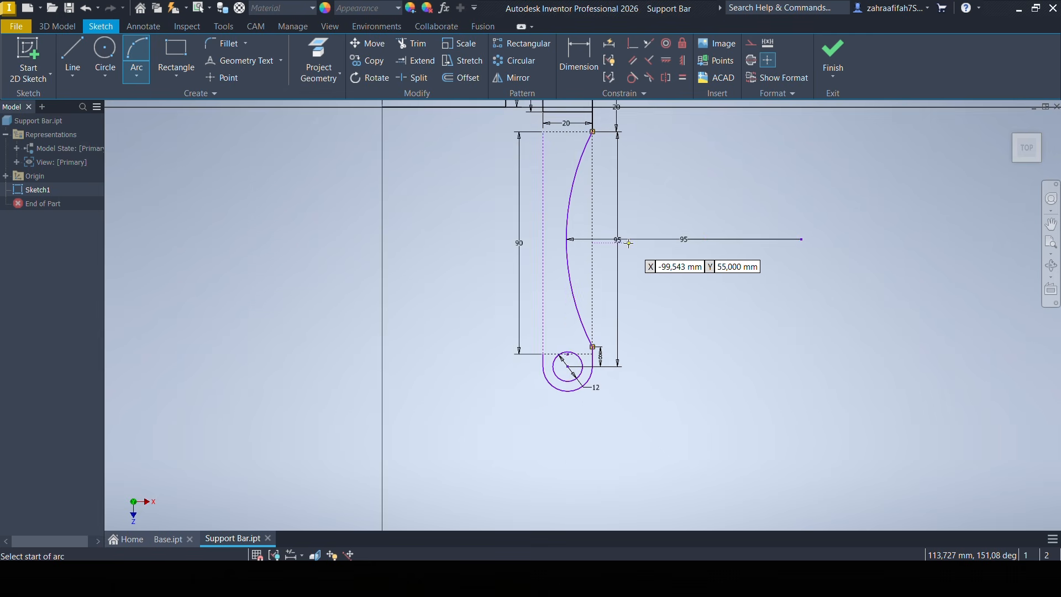
{"action": "middle_click_drag", "start_coordinate": [625, 242], "coordinate": [628, 268]}
{"action": "left_click", "coordinate": [525, 191]}
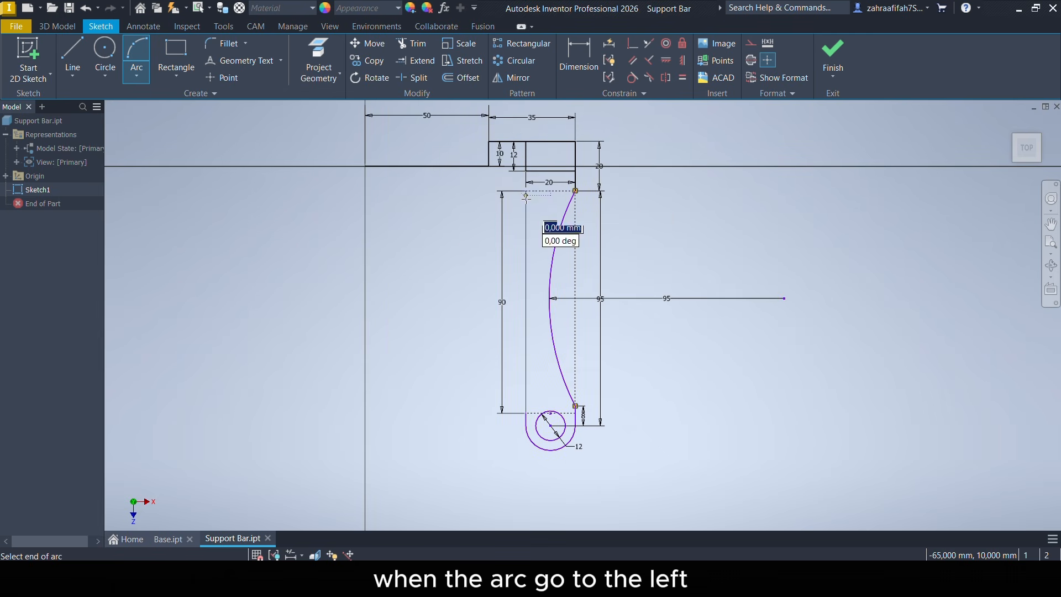
{"action": "left_click", "coordinate": [526, 412]}
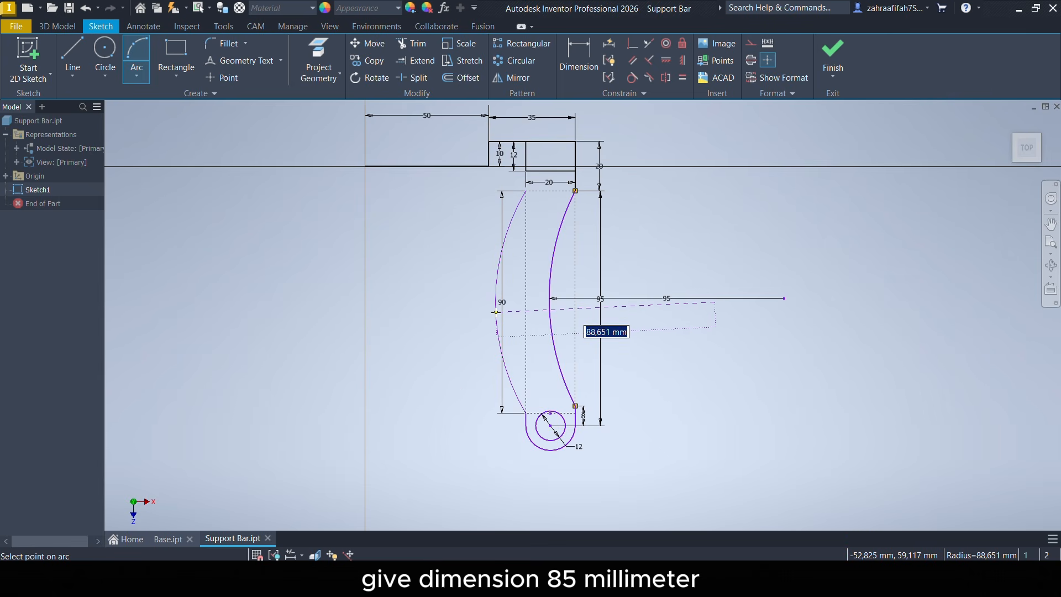
{"action": "type", "text": "85"}
{"action": "key", "text": "Return"}
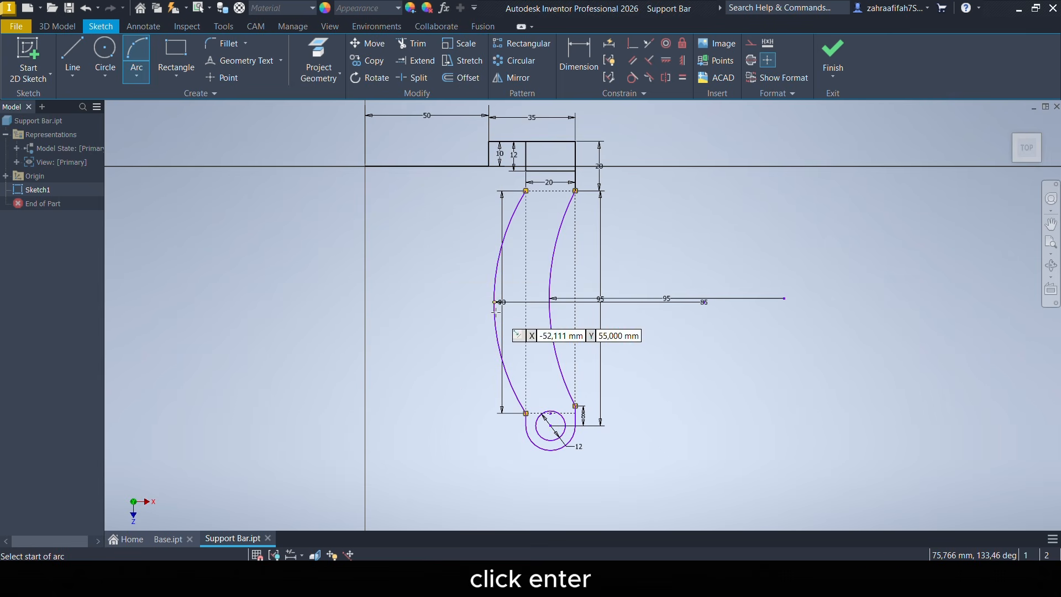
- Draw a 65 mm horizontal line from the 85 mm arc's upper end to the vertical axis, then connect it to the origin with a construction line
{"action": "key", "text": "l"}
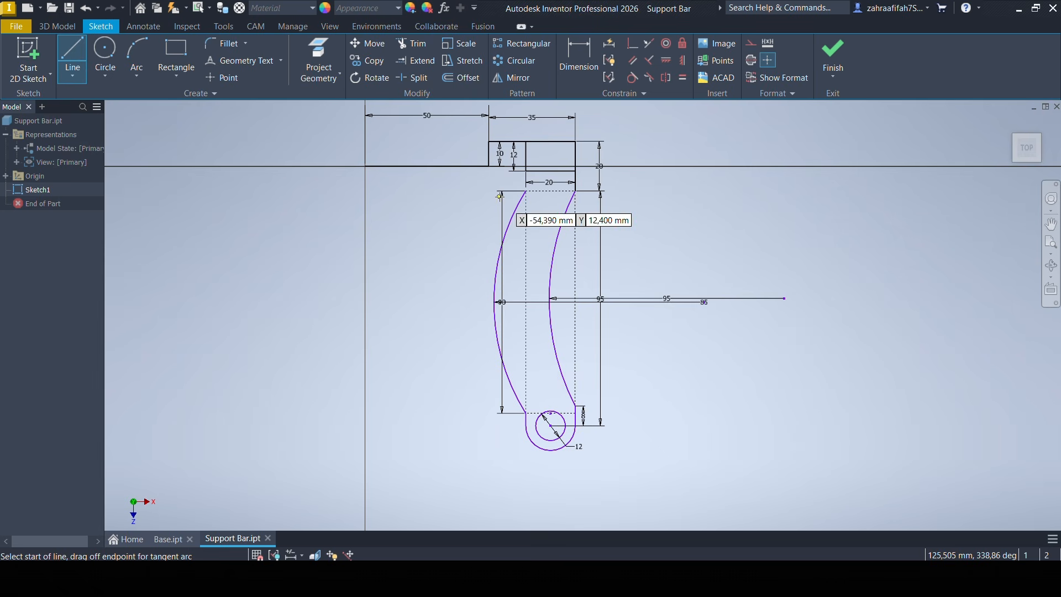
{"action": "left_click", "coordinate": [526, 191]}
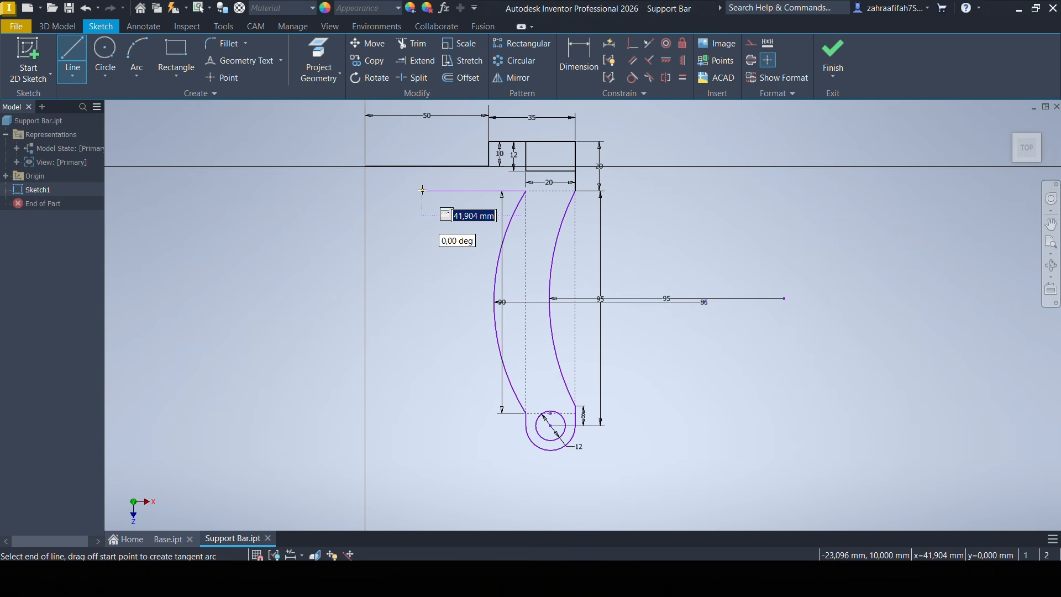
{"action": "type", "text": "65"}
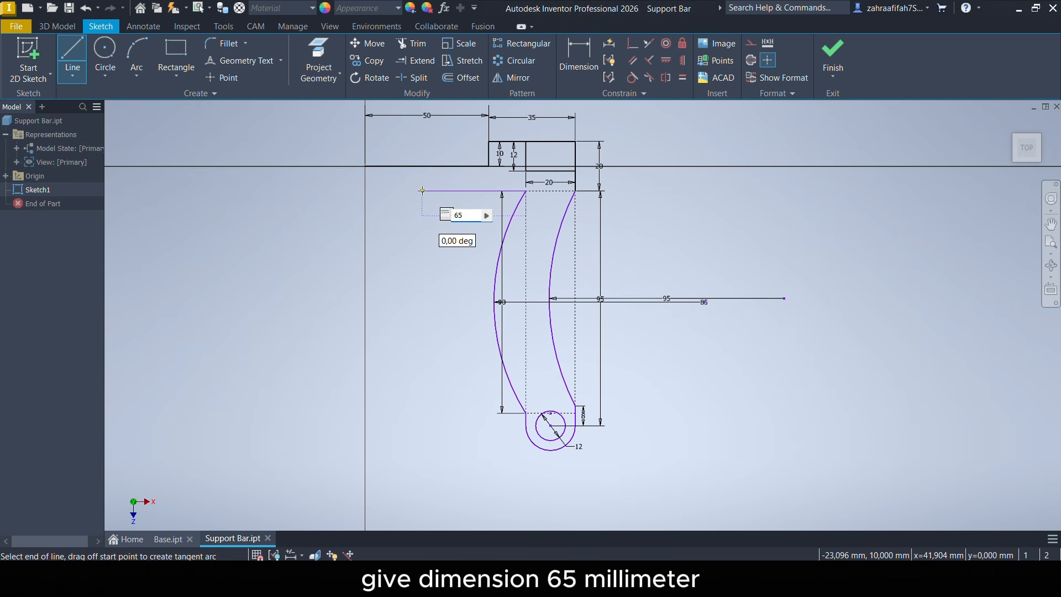
{"action": "key", "text": "Return"}
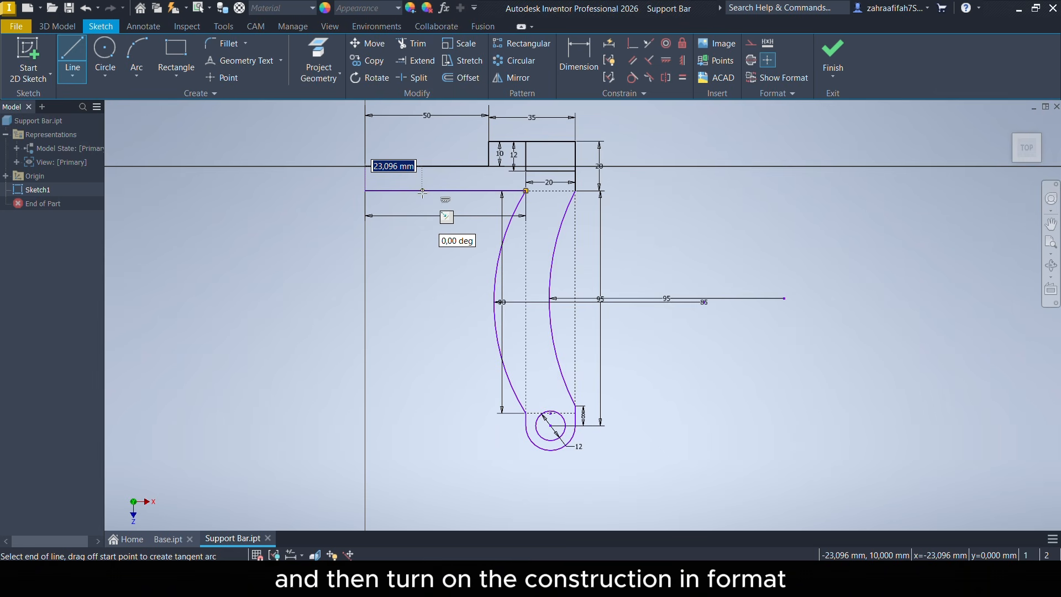
{"action": "left_click", "coordinate": [751, 44]}
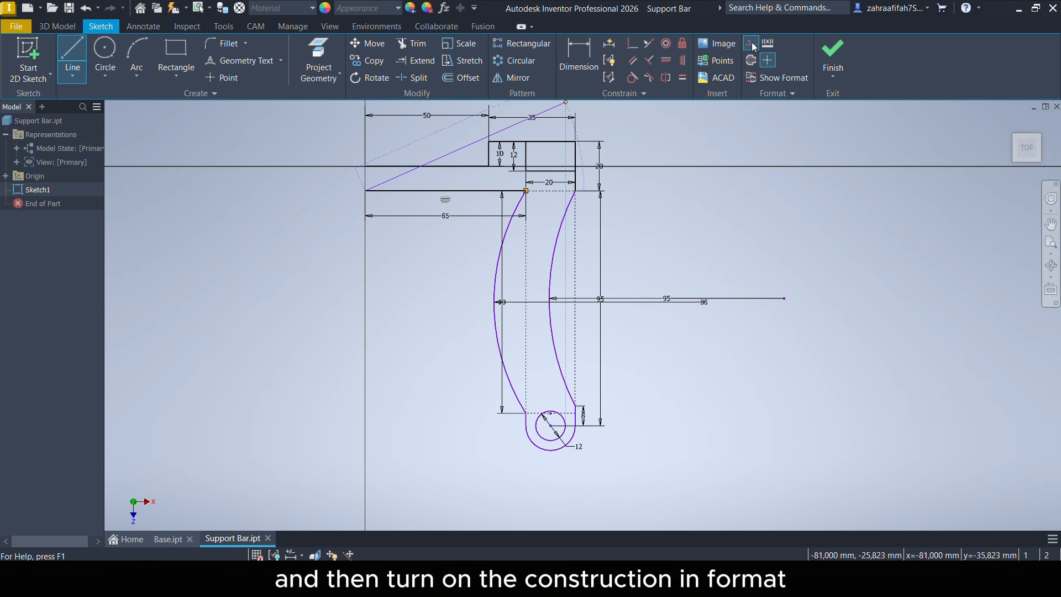
{"action": "left_click", "coordinate": [365, 166]}
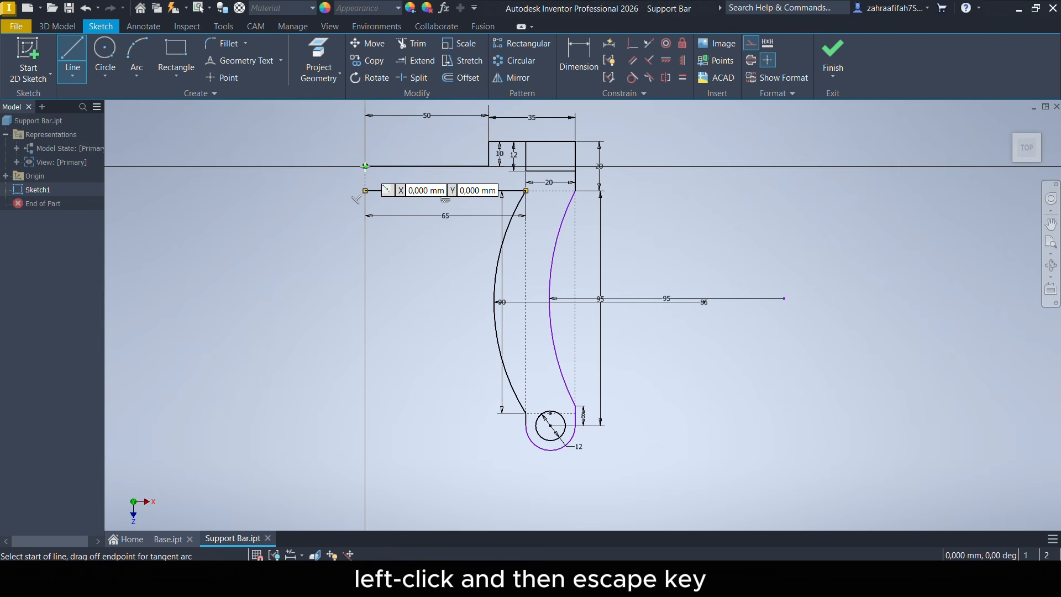
{"action": "key", "text": "Escape"}
- Reposition the 95 mm and 85 mm radius dimensions and the 90 mm dimension so the labels no longer overlap
{"action": "middle_click_drag", "start_coordinate": [365, 165], "coordinate": [417, 209]}
{"action": "left_click_drag", "start_coordinate": [719, 342], "coordinate": [720, 321]}
{"action": "left_click_drag", "start_coordinate": [756, 346], "coordinate": [668, 369]}
{"action": "left_click_drag", "start_coordinate": [554, 346], "coordinate": [537, 344]}
{"action": "scroll", "coordinate": [535, 343], "scroll_direction": "up", "scroll_amount": 1}
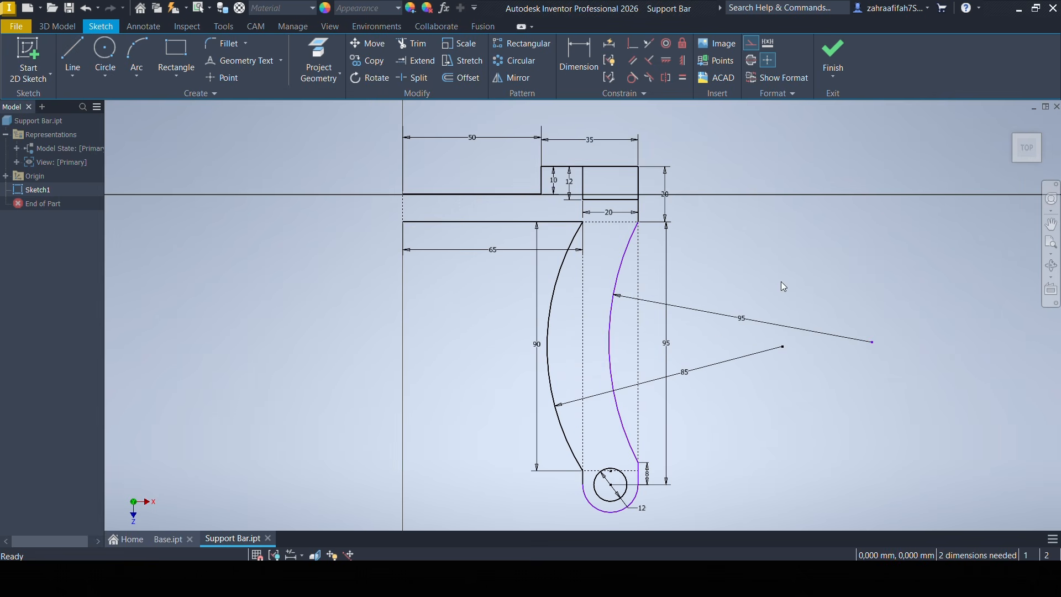
- Mirror the whole sketch profile about the vertical construction line at the origin
{"action": "left_click", "coordinate": [498, 77]}
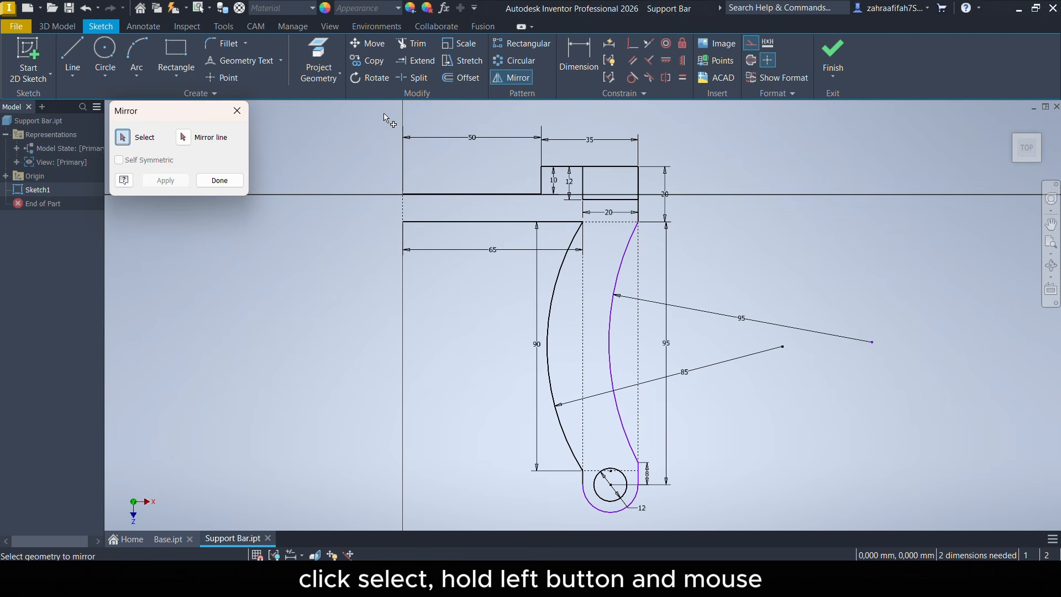
{"action": "mouse_move", "coordinate": [383, 114]}
{"action": "left_mouse_down"}
{"action": "mouse_move", "coordinate": [758, 537]}
{"action": "mouse_move", "coordinate": [893, 531]}
{"action": "mouse_move", "coordinate": [889, 523]}
{"action": "left_mouse_up"}
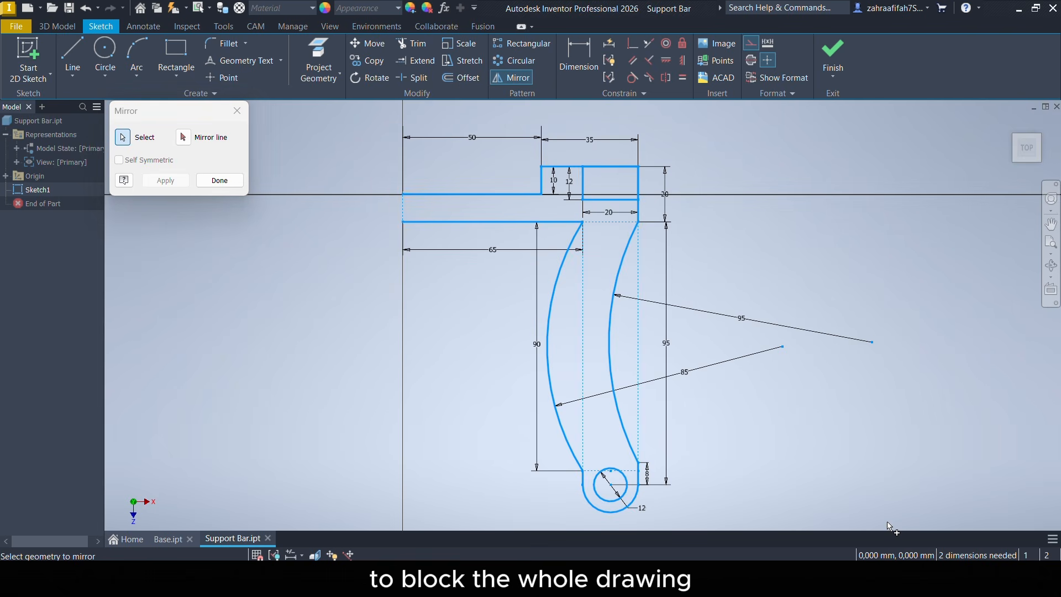
{"action": "left_click", "coordinate": [184, 138]}
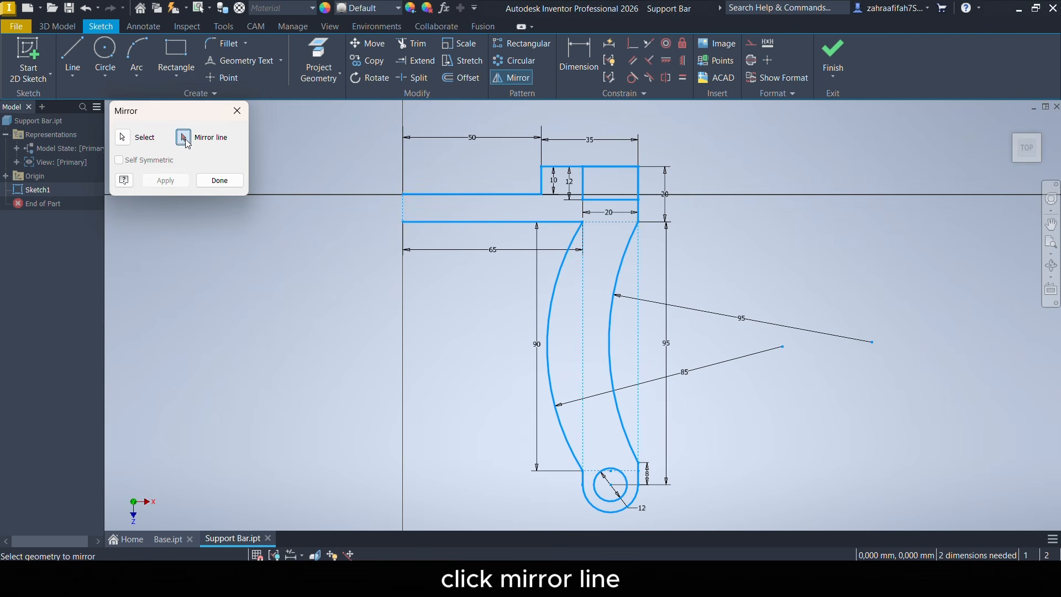
{"action": "left_click", "coordinate": [404, 215]}
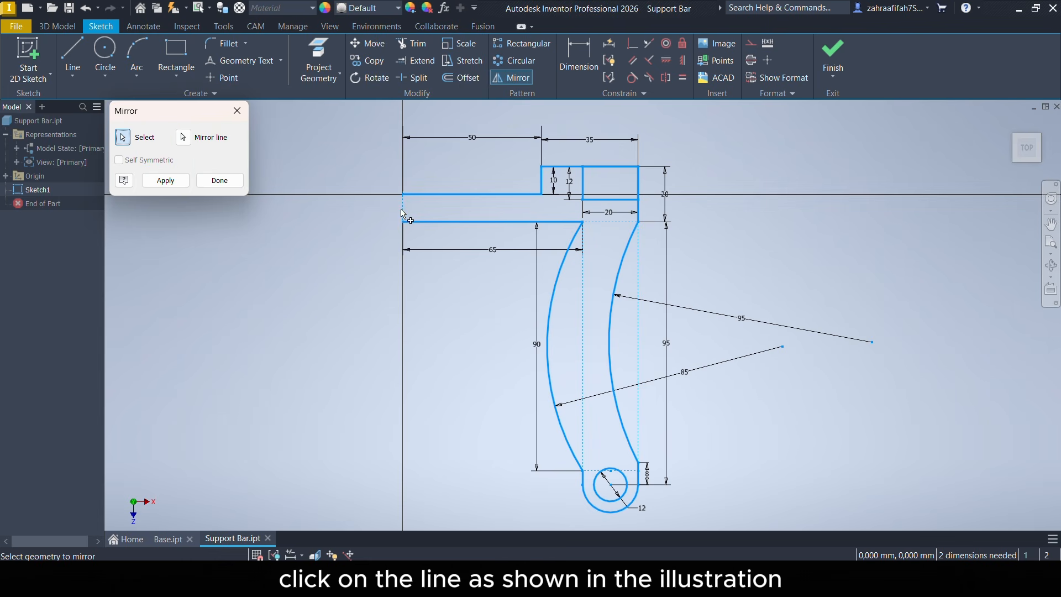
{"action": "left_click", "coordinate": [166, 181]}
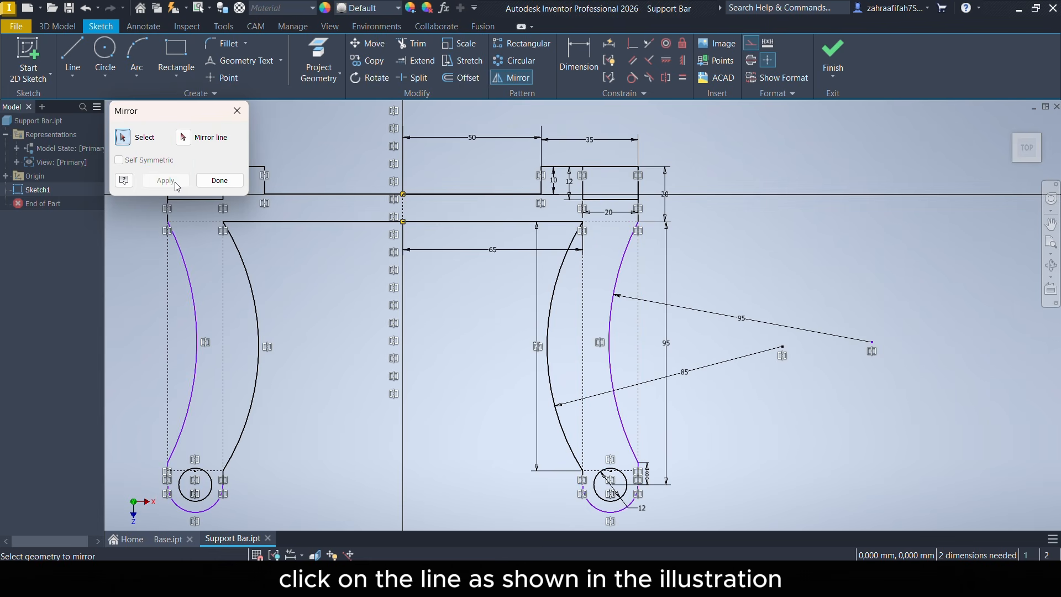
- Close the mirror operation and finish the Support Bar sketch
{"action": "left_click", "coordinate": [219, 181]}
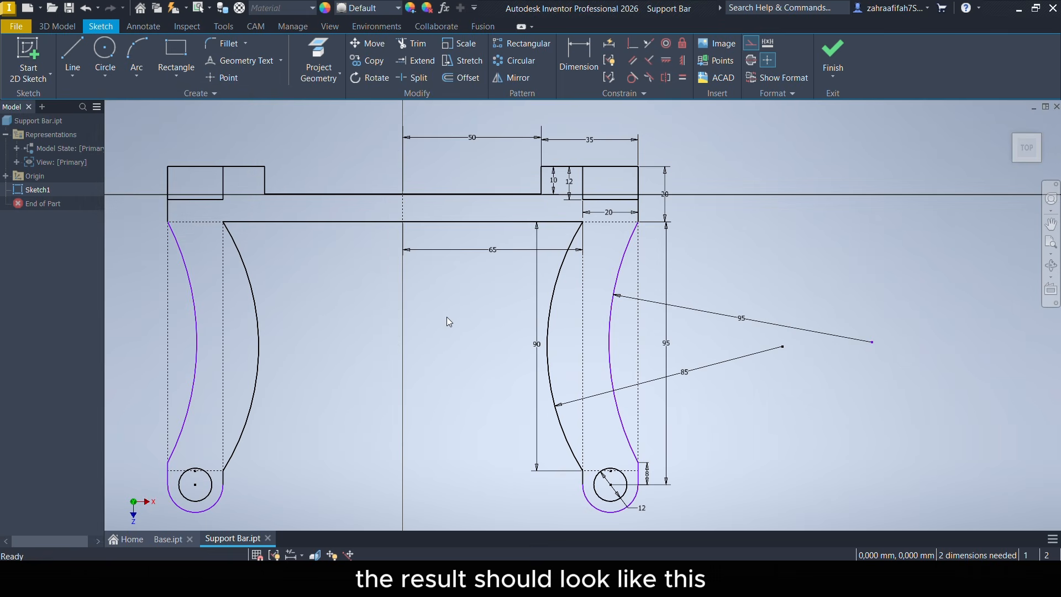
{"action": "left_click", "coordinate": [833, 56]}
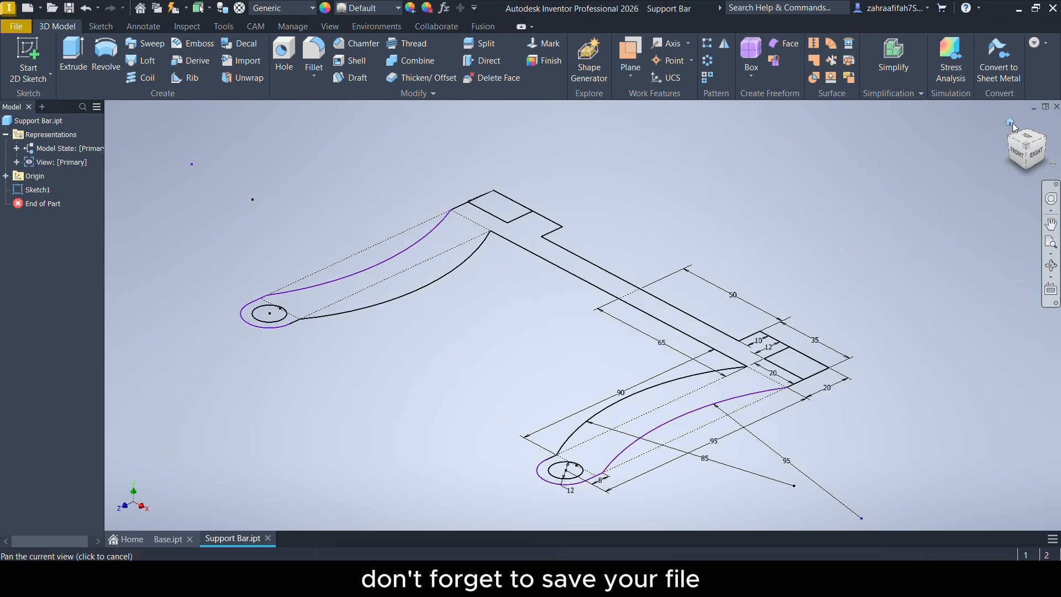
{"action": "left_click", "coordinate": [1024, 137]}
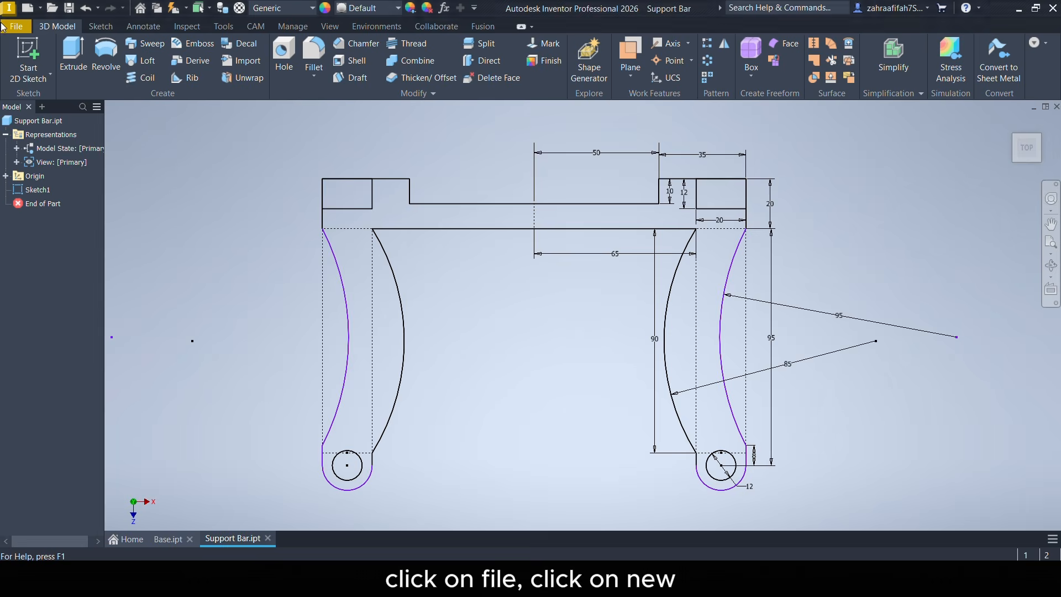
- Create a new part from the metric Standard (mm).ipt template
{"action": "left_click", "coordinate": [12, 29]}
{"action": "left_click", "coordinate": [49, 86]}
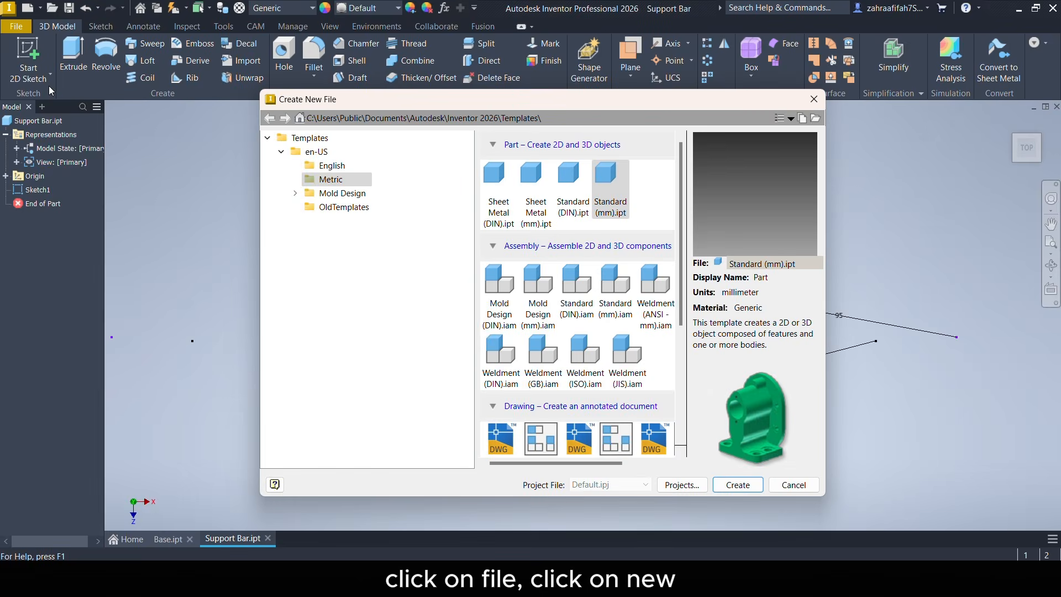
{"action": "left_click", "coordinate": [603, 180]}
{"action": "left_click", "coordinate": [742, 485]}
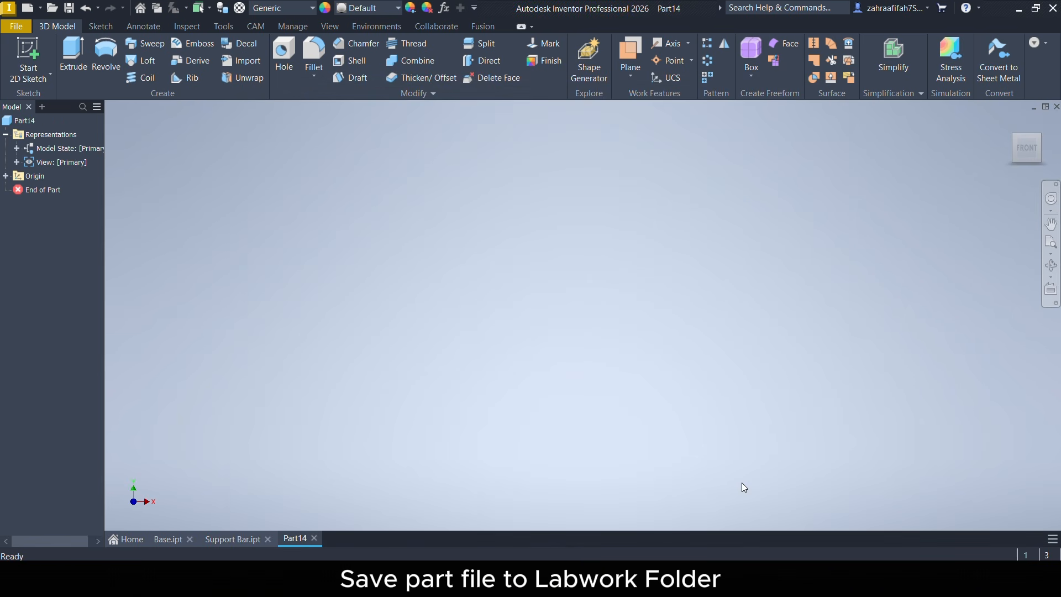
- Save the new part as Tray Handle in the MODULE-X_LABWORK_NAME folder
{"action": "key", "text": "ctrl+s"}
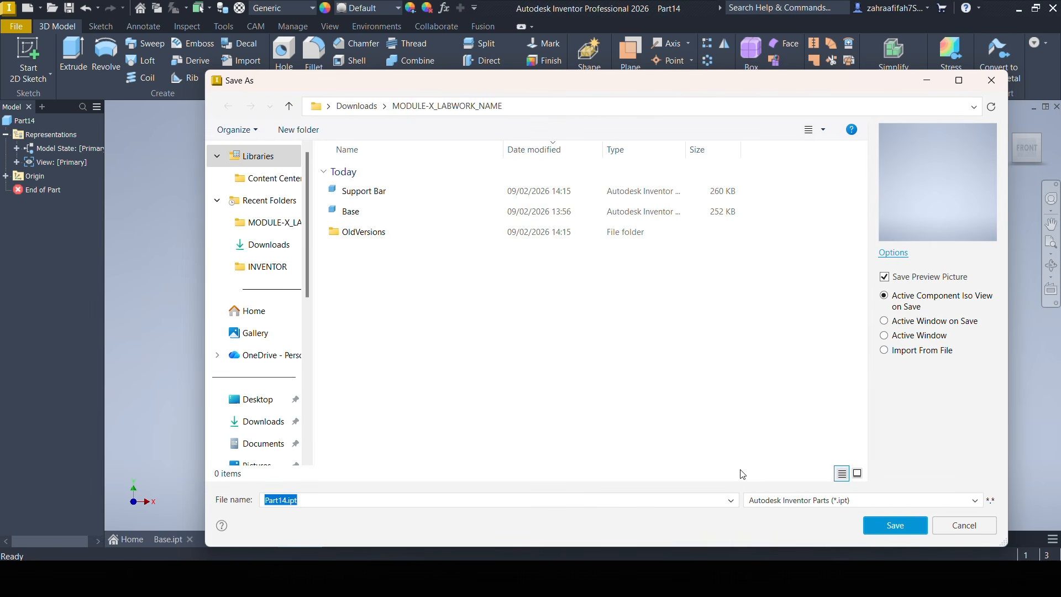
{"action": "type", "text": "Tray Handle"}
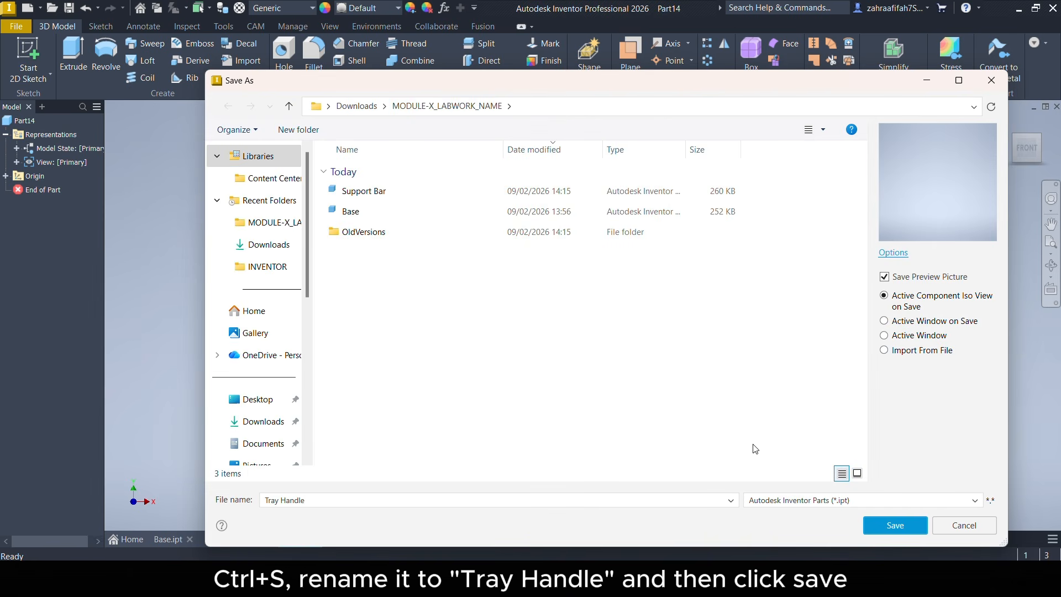
{"action": "left_click", "coordinate": [907, 525]}
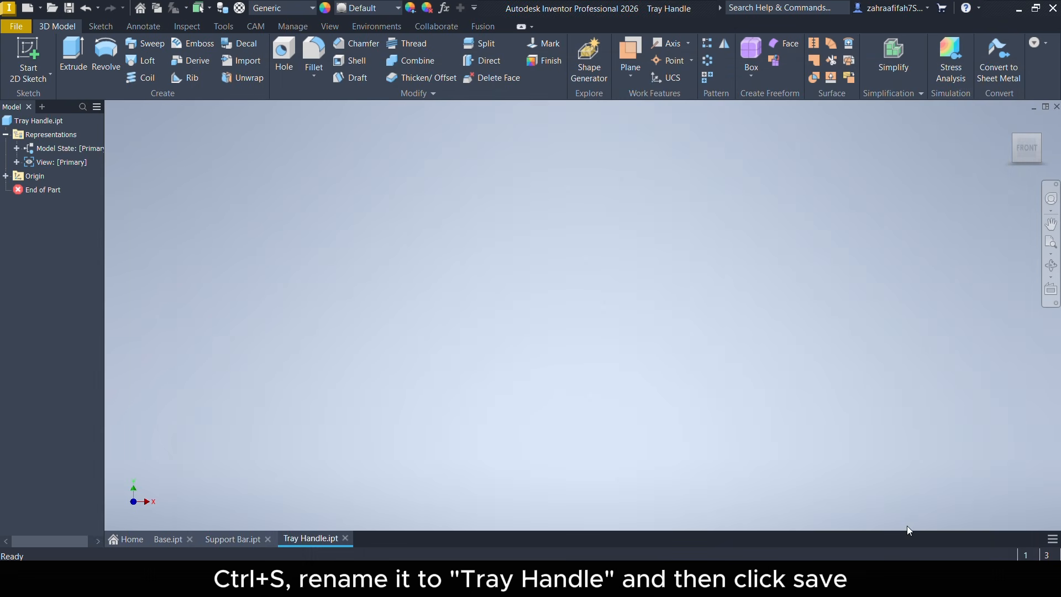
- Start a 2D sketch on the XY plane of the Tray Handle part
{"action": "left_click", "coordinate": [99, 29]}
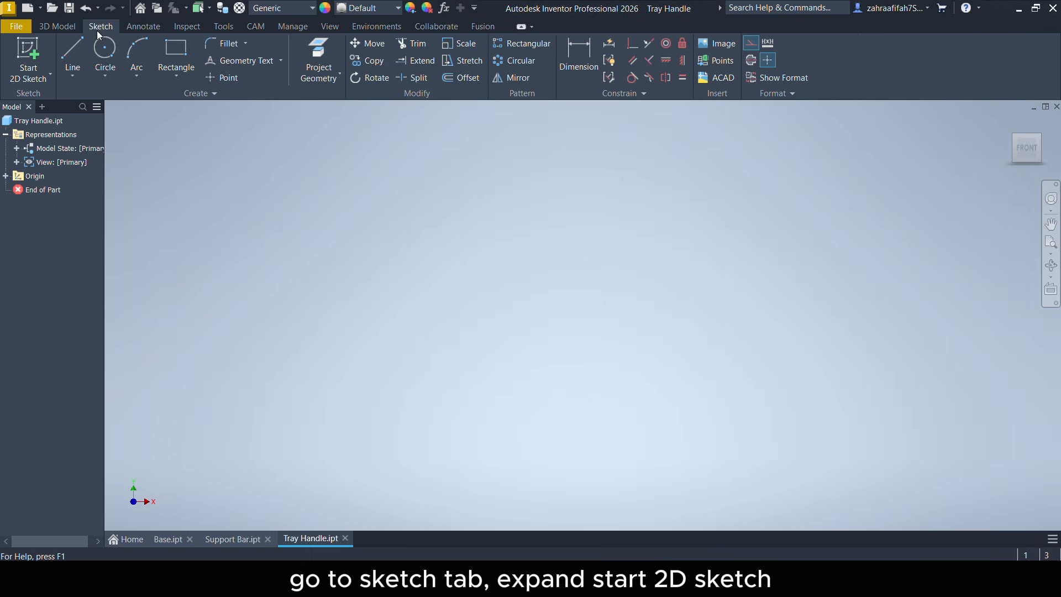
{"action": "left_click", "coordinate": [51, 73]}
{"action": "left_click", "coordinate": [44, 75]}
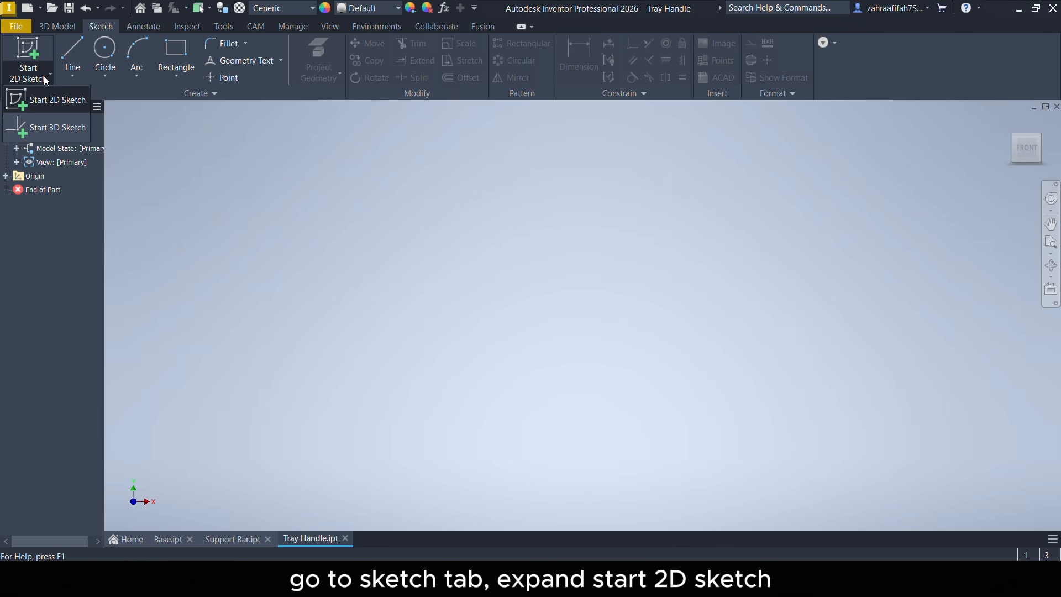
{"action": "left_click", "coordinate": [43, 99]}
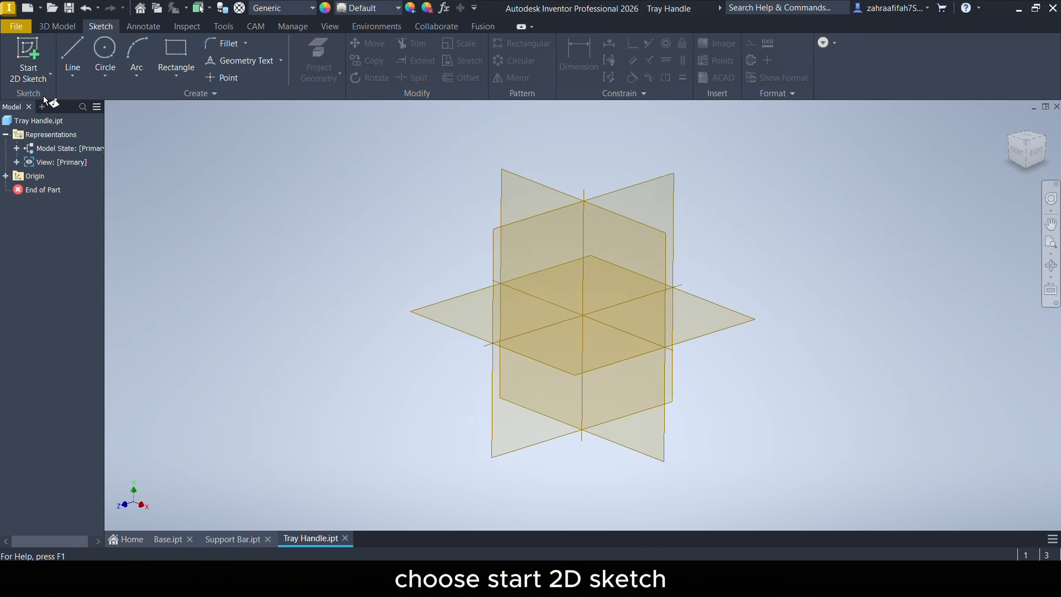
{"action": "left_click", "coordinate": [512, 196]}
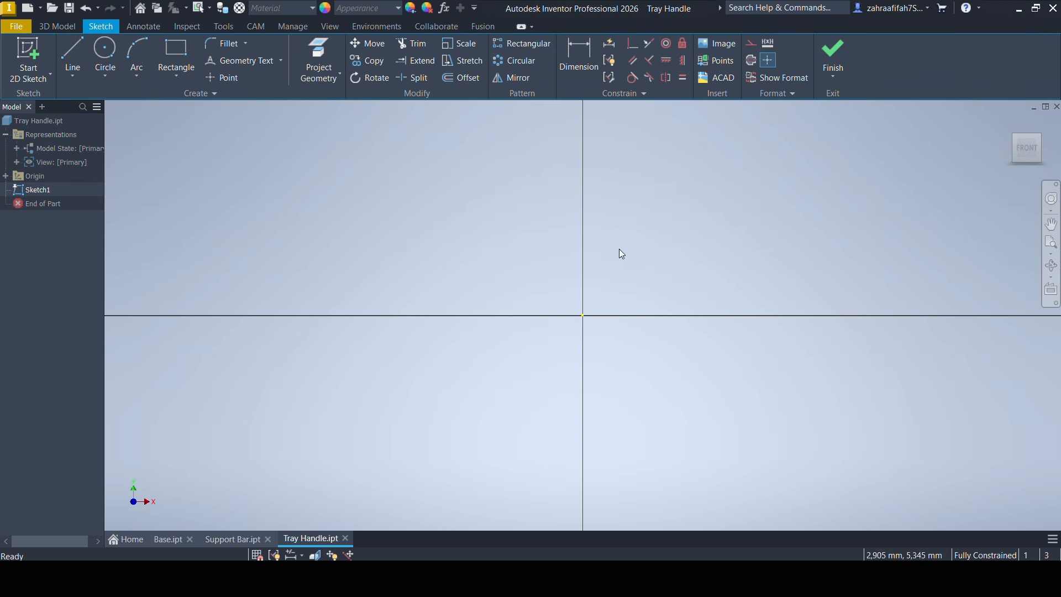
- Draw a center-point circle of 10 mm diameter at the origin
{"action": "left_click", "coordinate": [107, 73]}
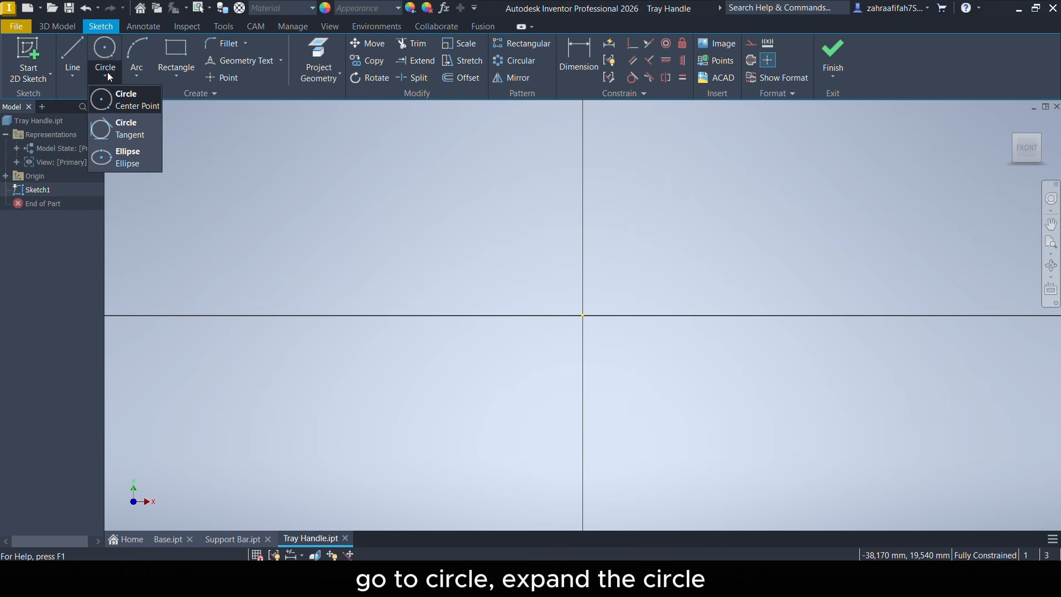
{"action": "left_click", "coordinate": [110, 101]}
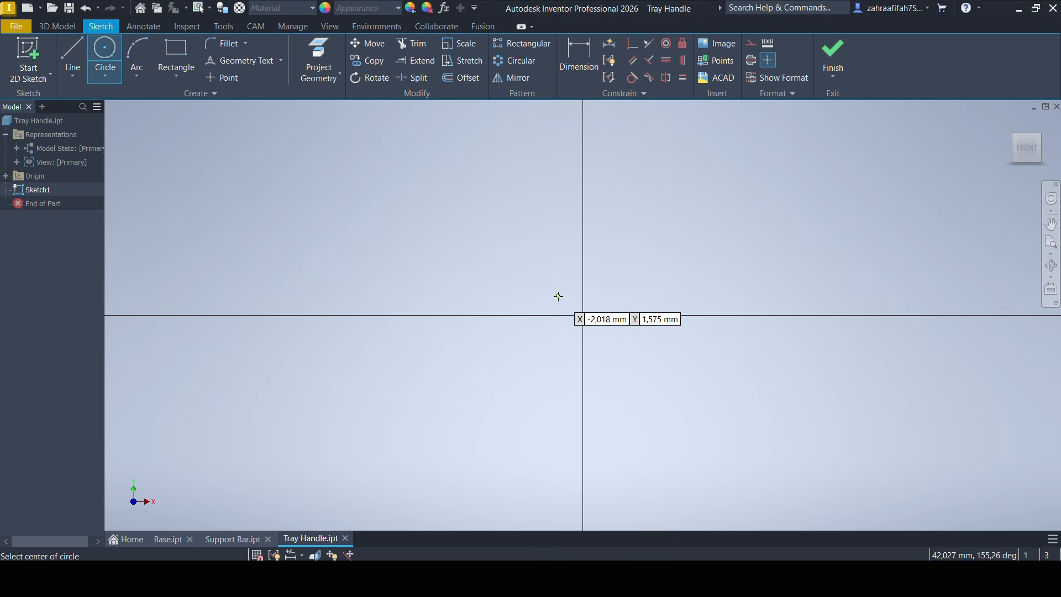
{"action": "left_click", "coordinate": [582, 315]}
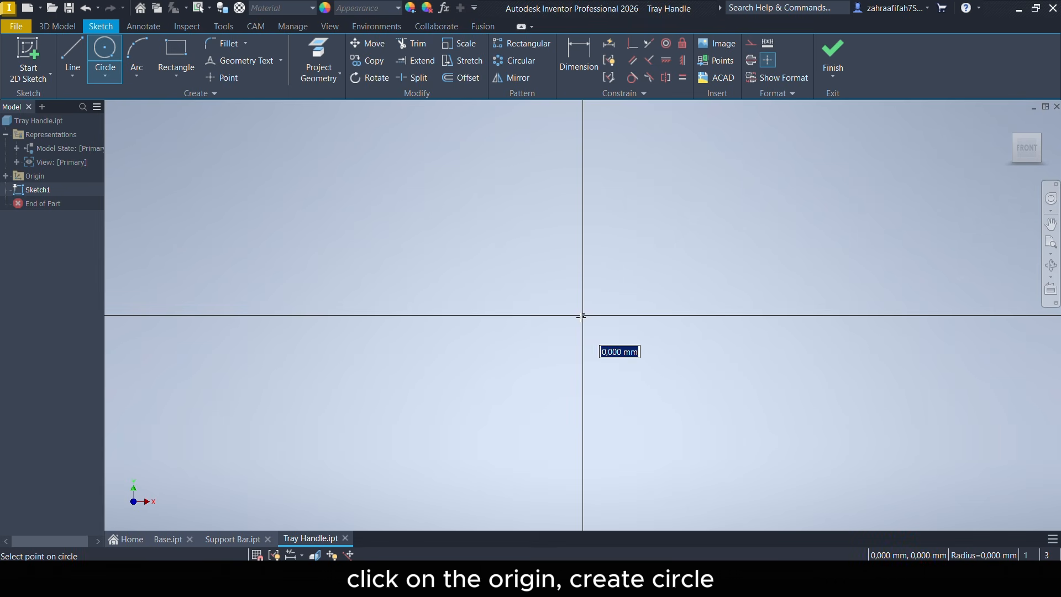
{"action": "type", "text": "10"}
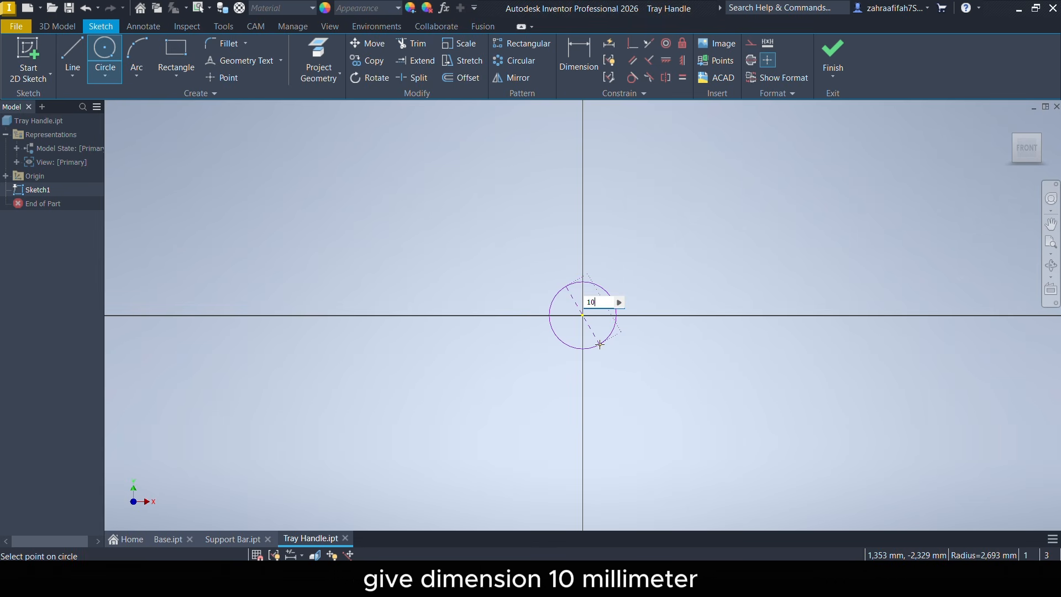
{"action": "key", "text": "Return"}
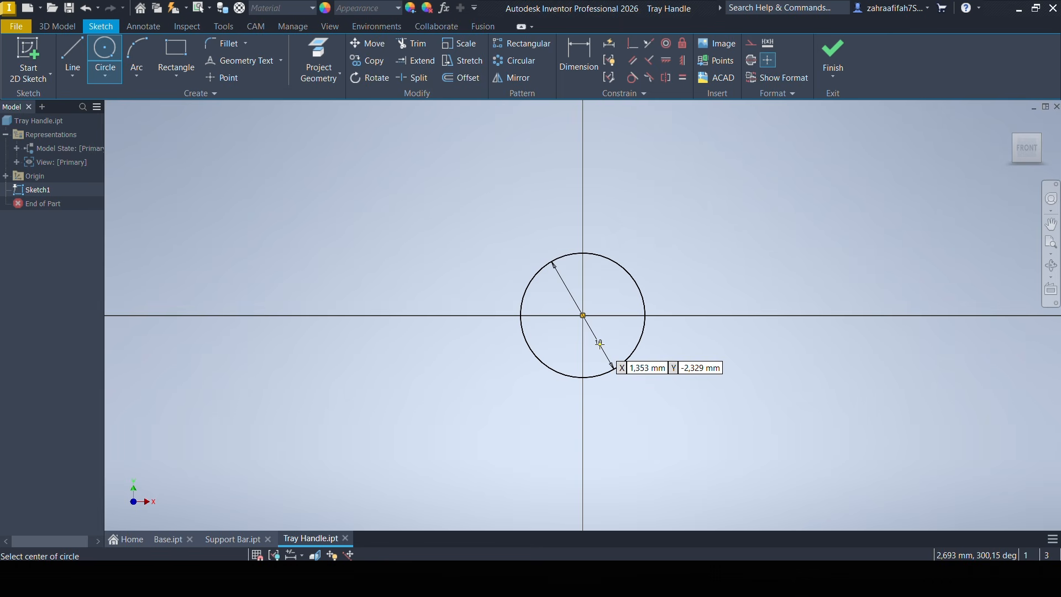
{"action": "key", "text": "Escape"}
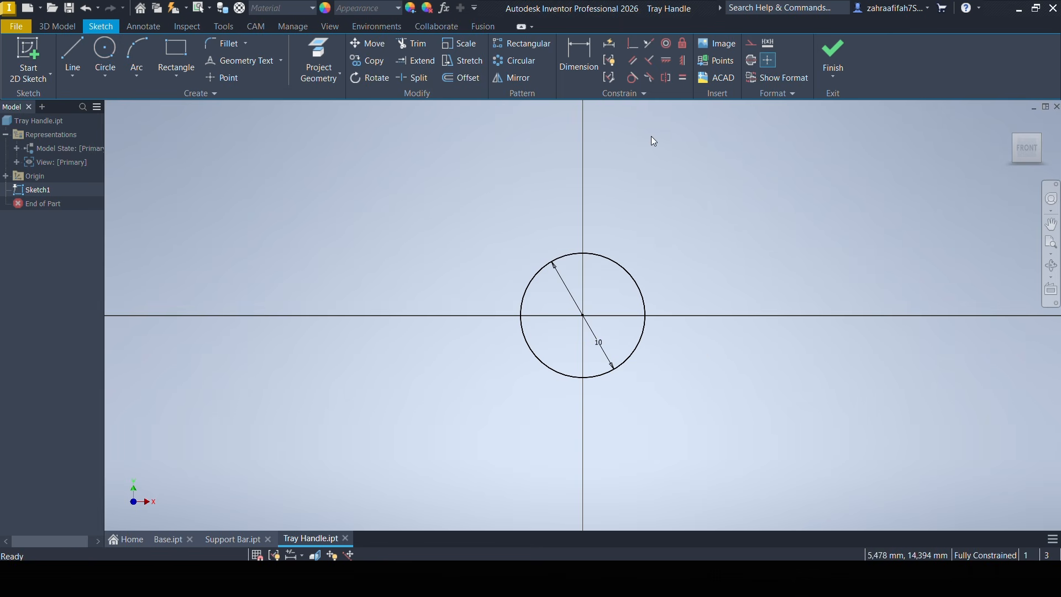
- Offset the 10 mm circle outward by 1 mm and finish the sketch
{"action": "left_click", "coordinate": [459, 79]}
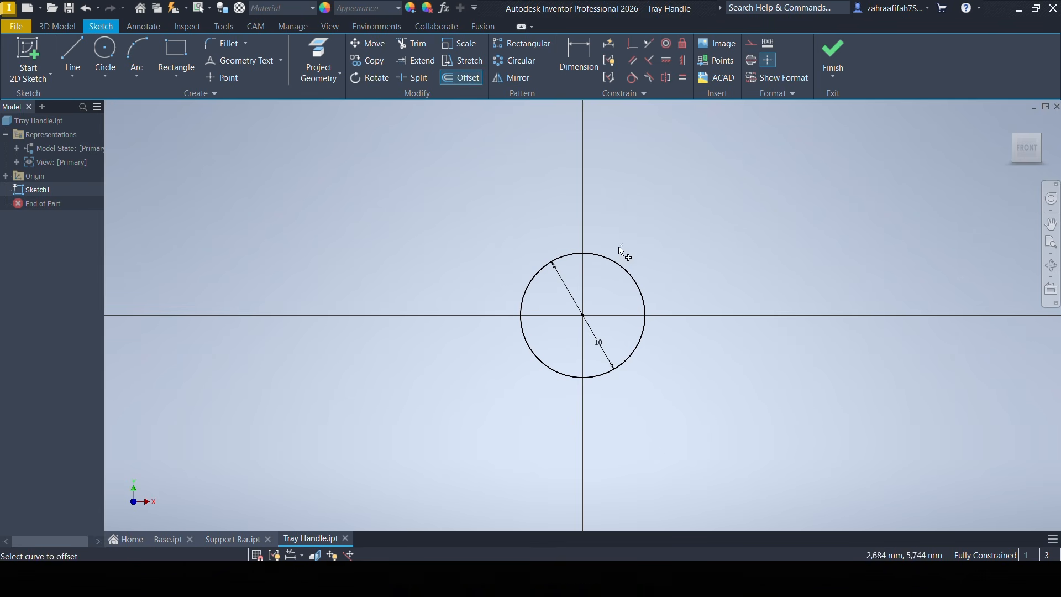
{"action": "left_click", "coordinate": [624, 270]}
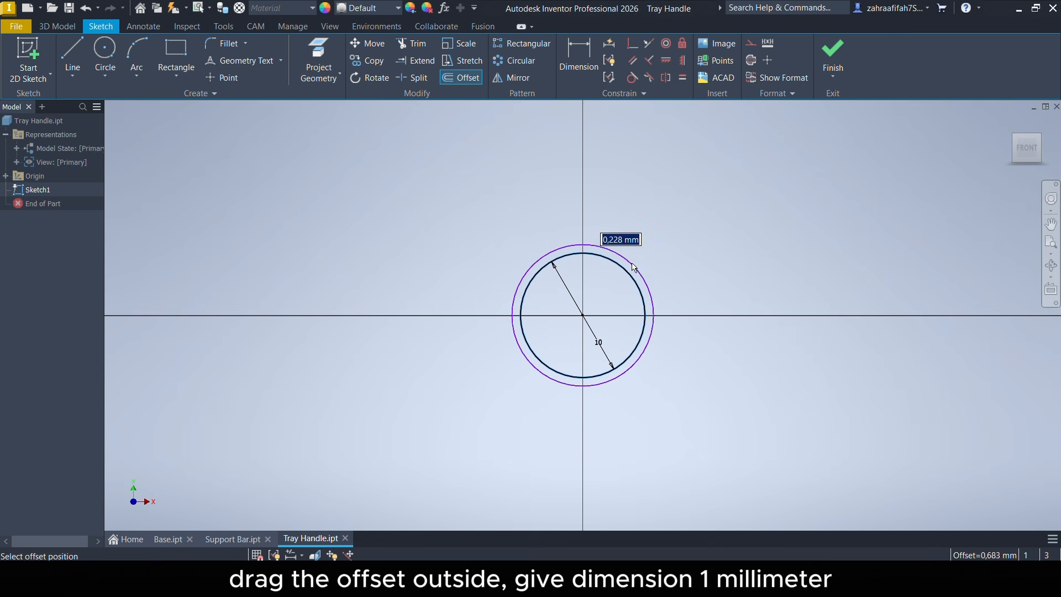
{"action": "type", "text": "1"}
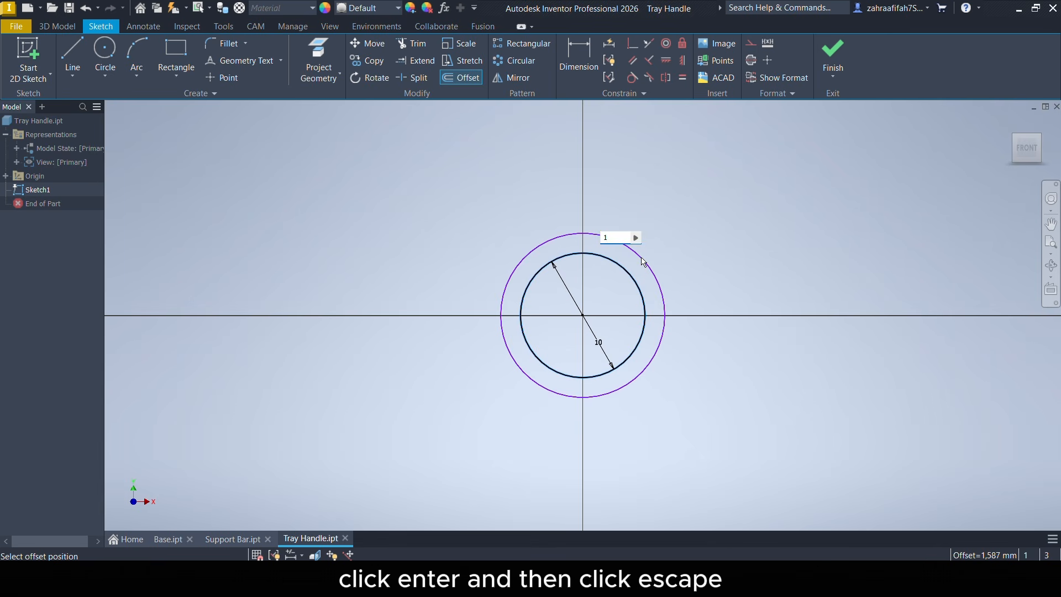
{"action": "key", "text": "Return"}
{"action": "key", "text": "Escape"}
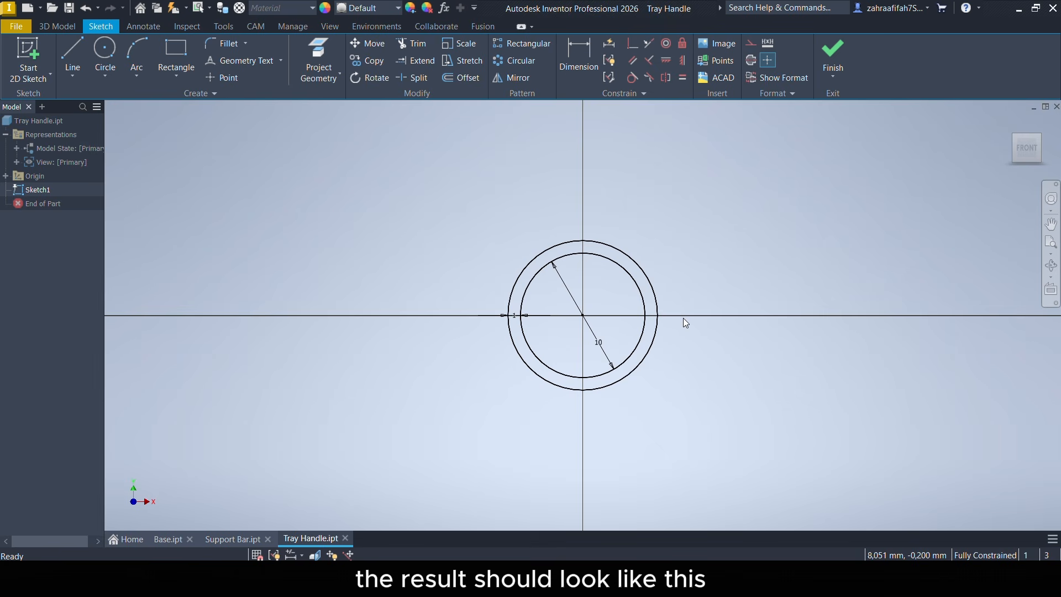
{"action": "left_click", "coordinate": [830, 58]}
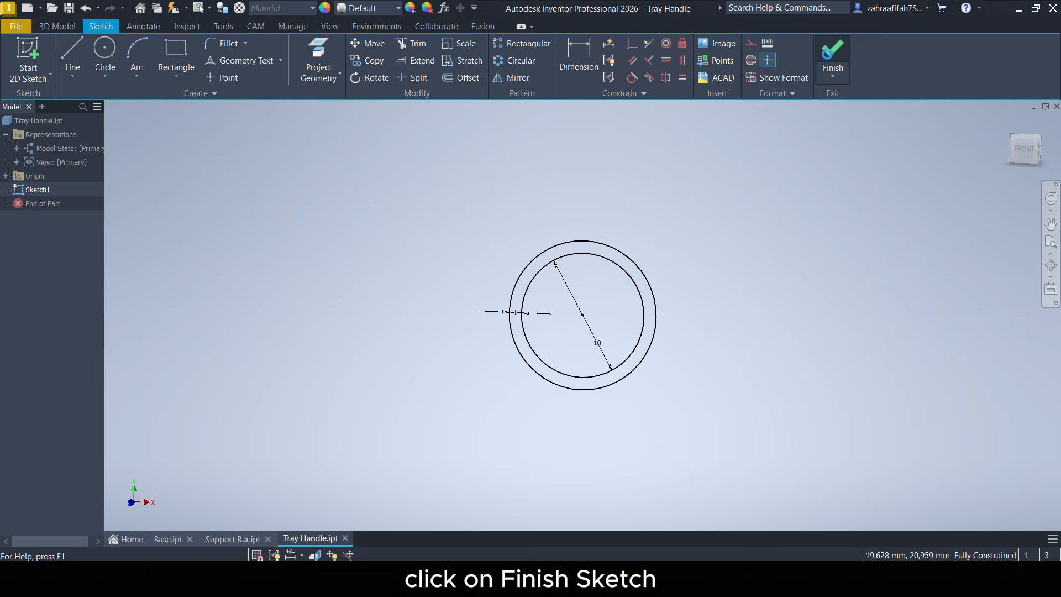
- Start a second 2D sketch on the horizontal XZ plane
{"action": "left_click", "coordinate": [48, 27]}
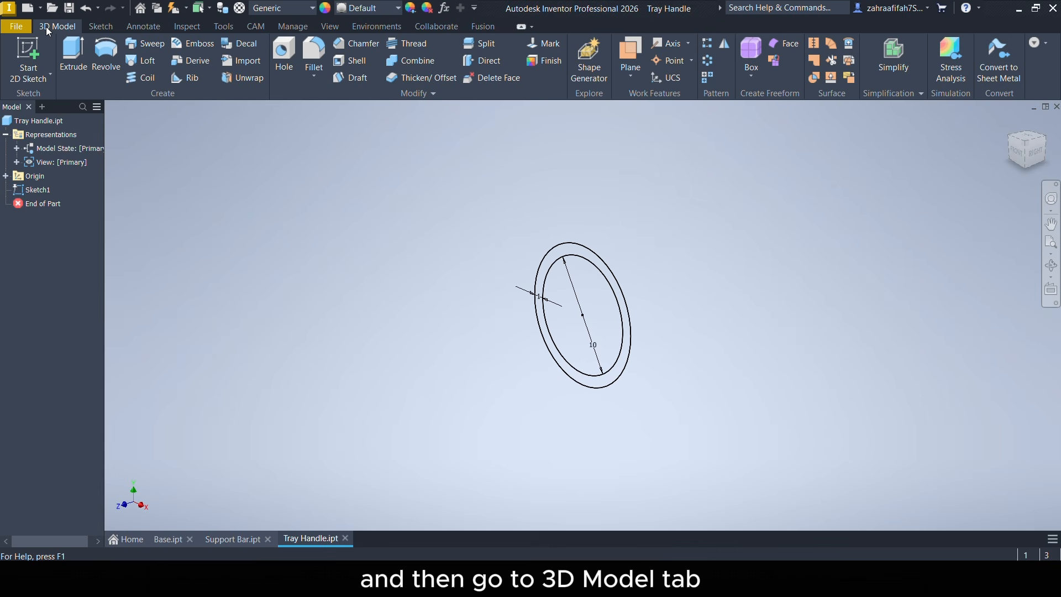
{"action": "left_click", "coordinate": [36, 74]}
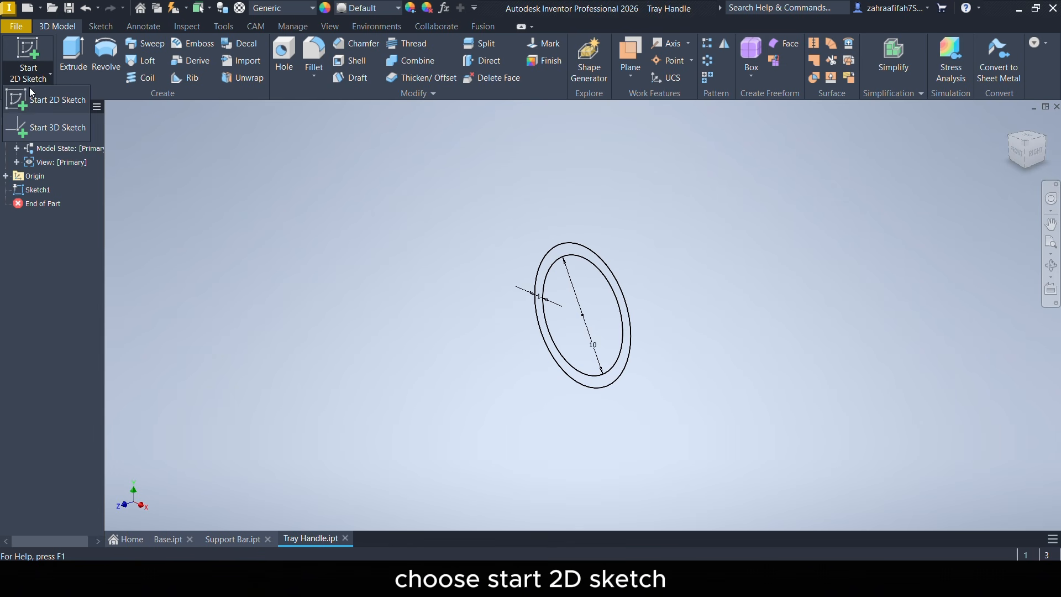
{"action": "left_click", "coordinate": [33, 103]}
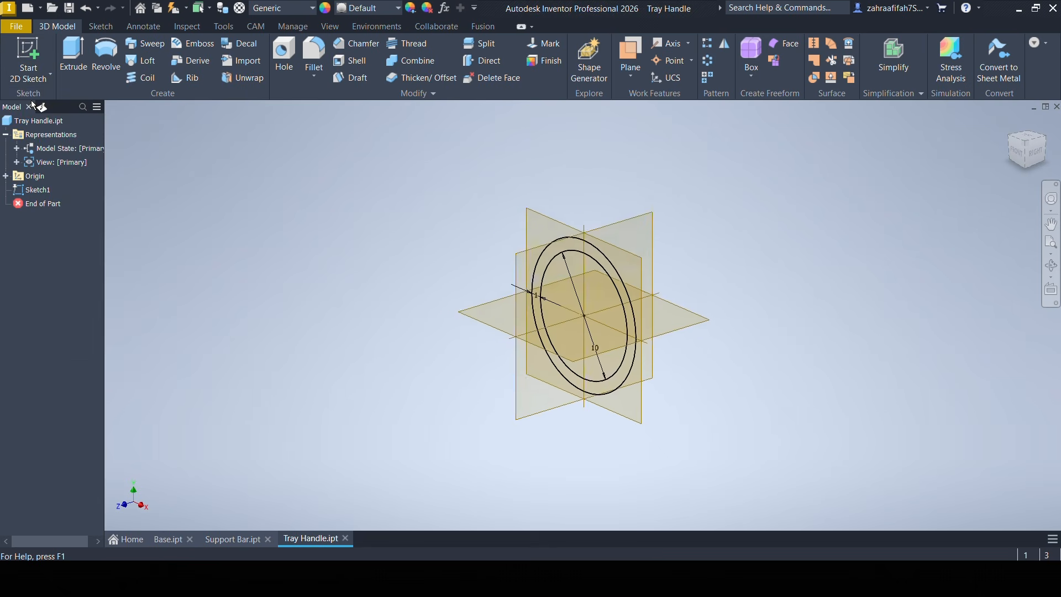
{"action": "left_click", "coordinate": [448, 312]}
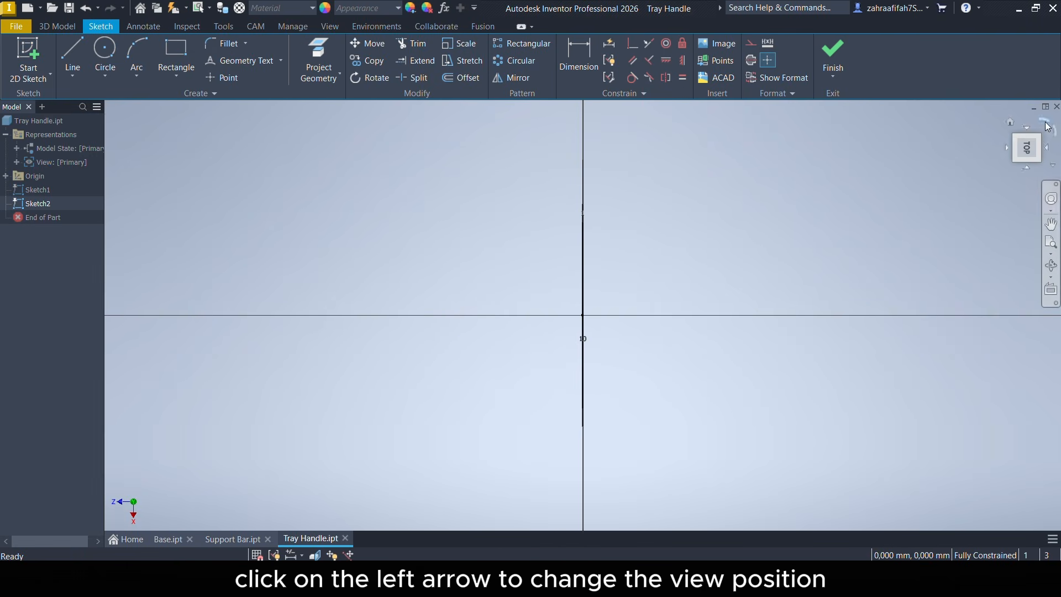
{"action": "left_click", "coordinate": [1006, 144]}
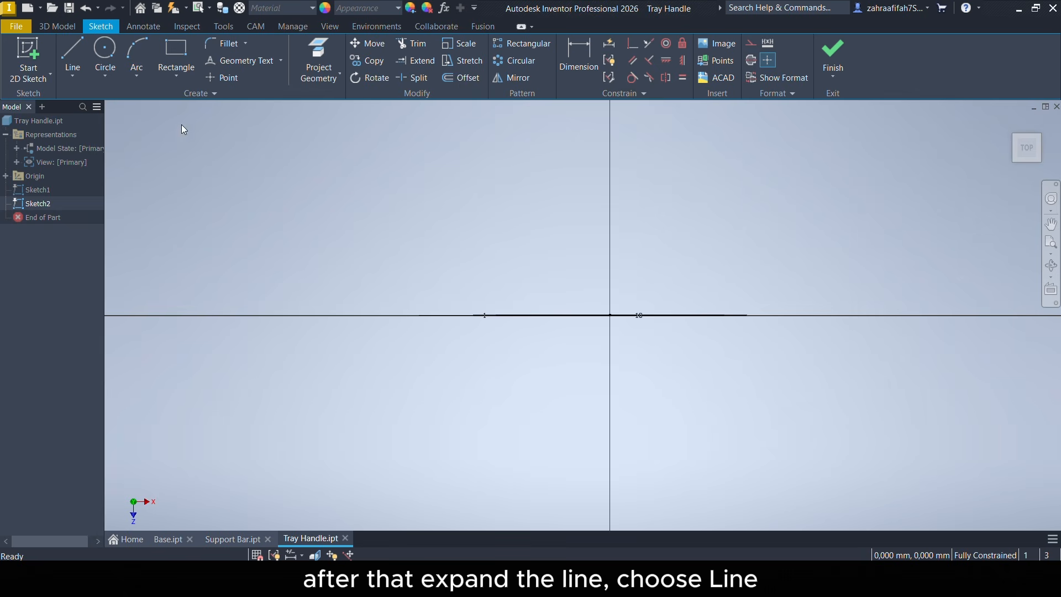
- Draw a 20 mm line from the origin straight down along the vertical axis
{"action": "left_click", "coordinate": [73, 55]}
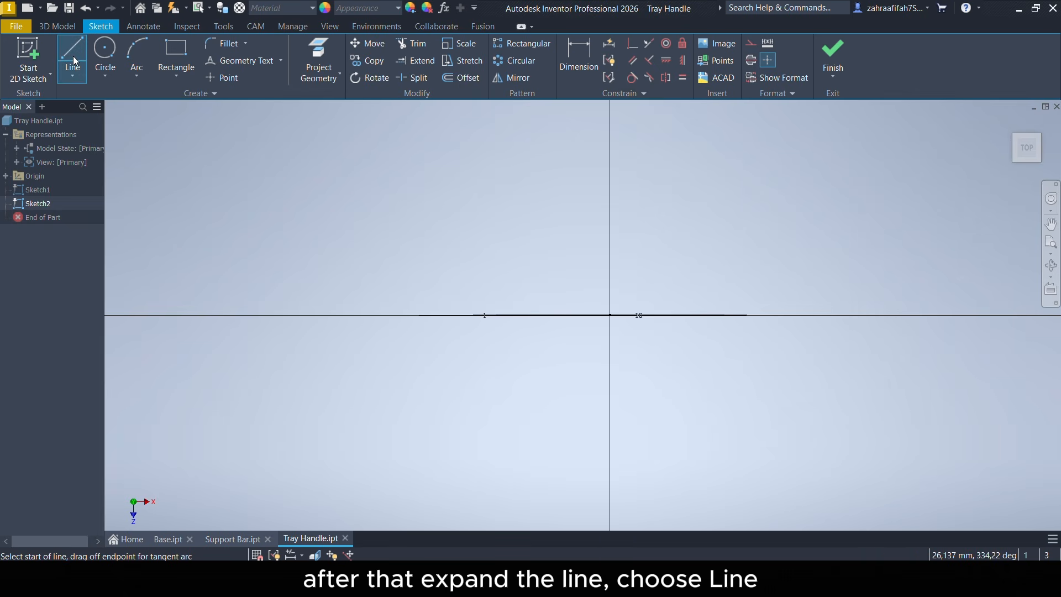
{"action": "left_click", "coordinate": [610, 315]}
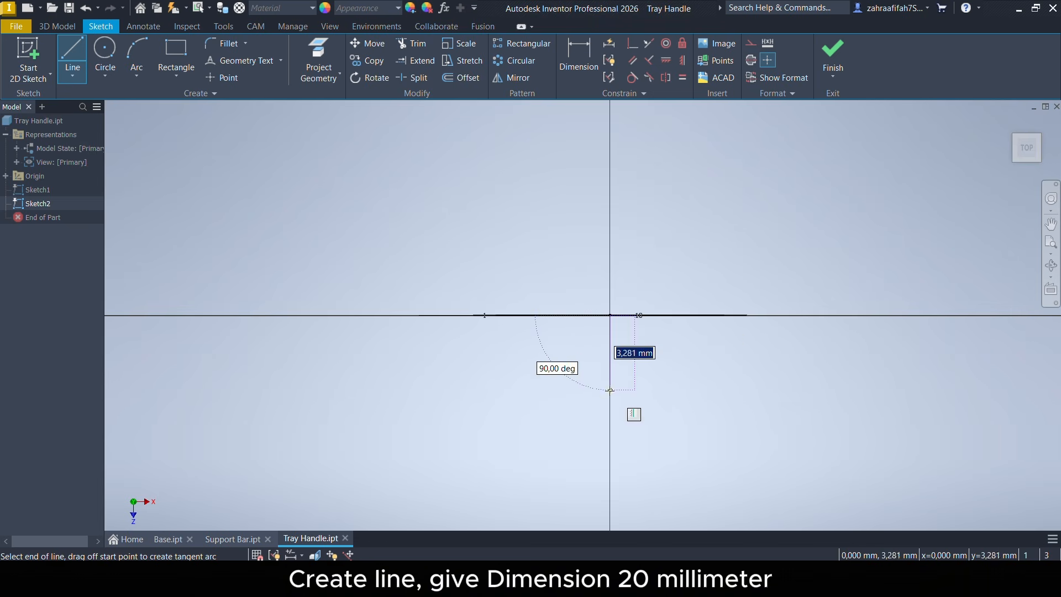
{"action": "type", "text": "2"}
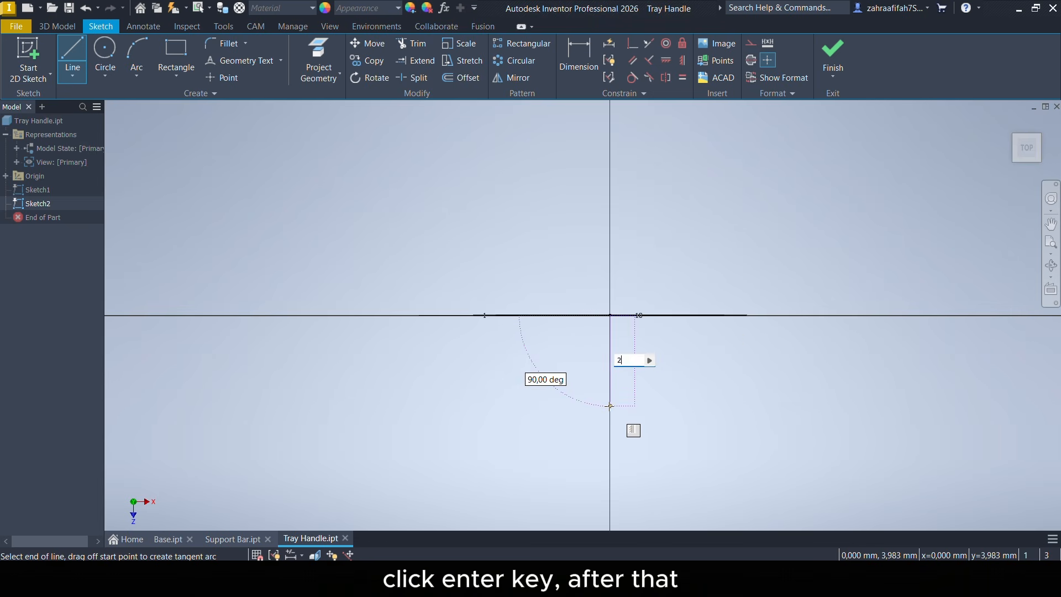
{"action": "type", "text": "0"}
{"action": "key", "text": "Return"}
- Continue from the lower end of the 20 mm line with a perpendicular 30 mm line to the right
{"action": "scroll", "coordinate": [611, 254], "scroll_direction": "up", "scroll_amount": 5}
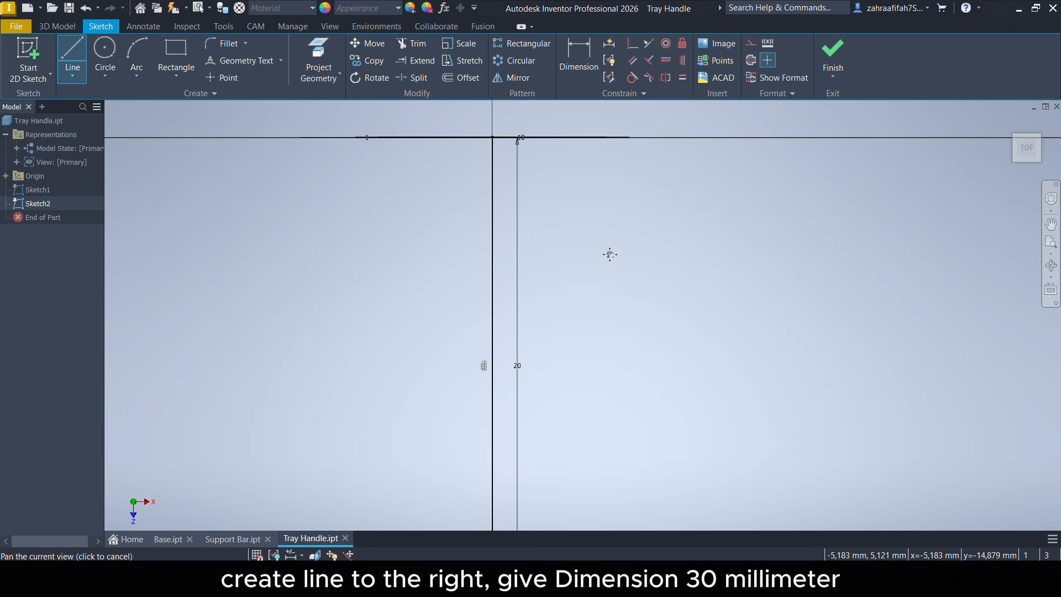
{"action": "scroll", "coordinate": [606, 257], "scroll_direction": "down", "scroll_amount": 5}
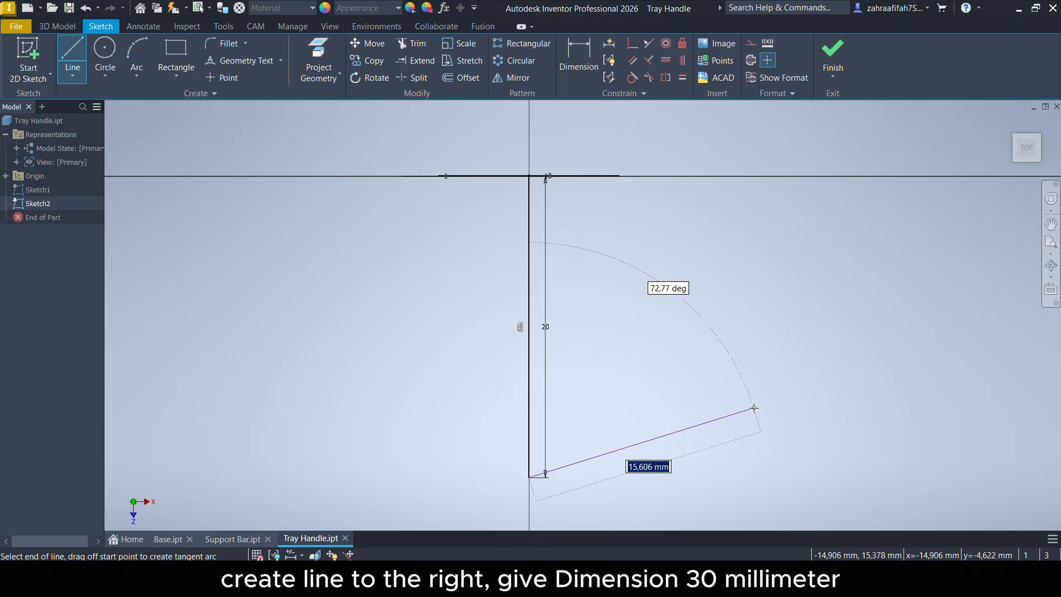
{"action": "type", "text": "30"}
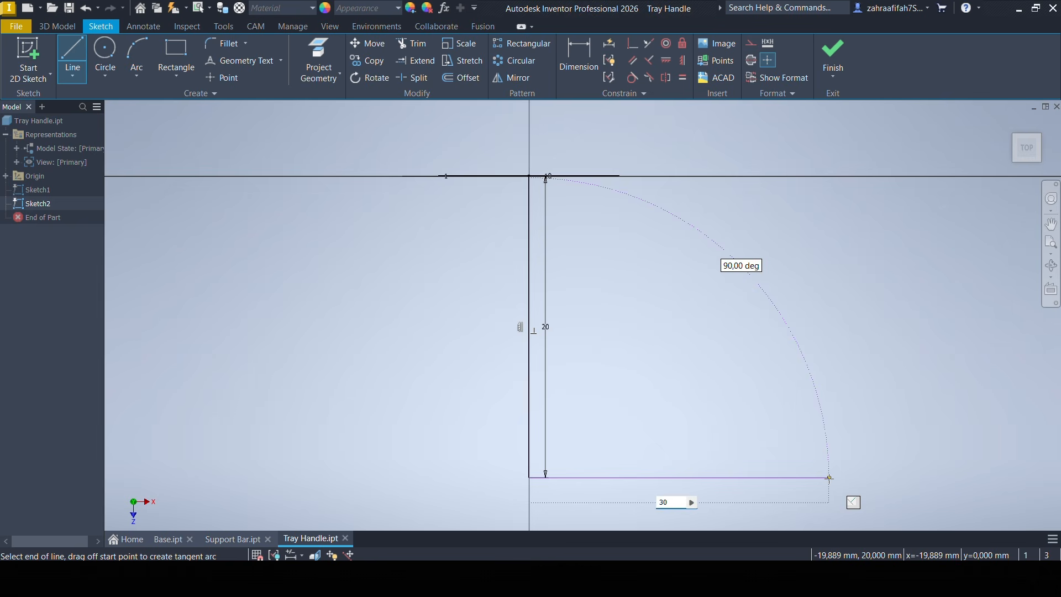
{"action": "key", "text": "Return"}
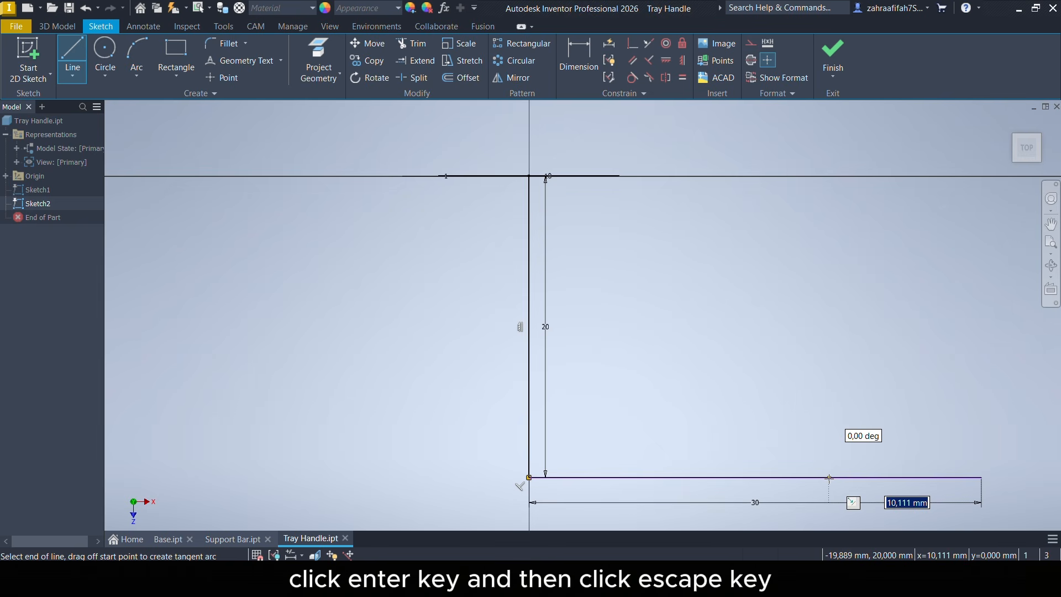
- Fillet the corner between the 20 mm vertical line and the 30 mm horizontal line with a 15 mm radius
{"action": "key", "text": "Escape"}
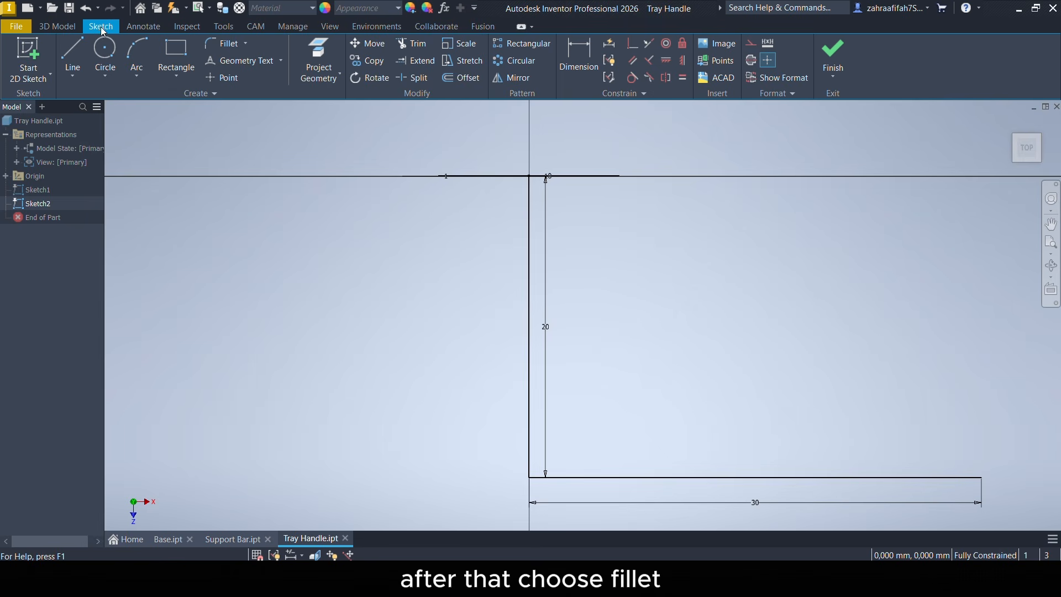
{"action": "left_click", "coordinate": [229, 48]}
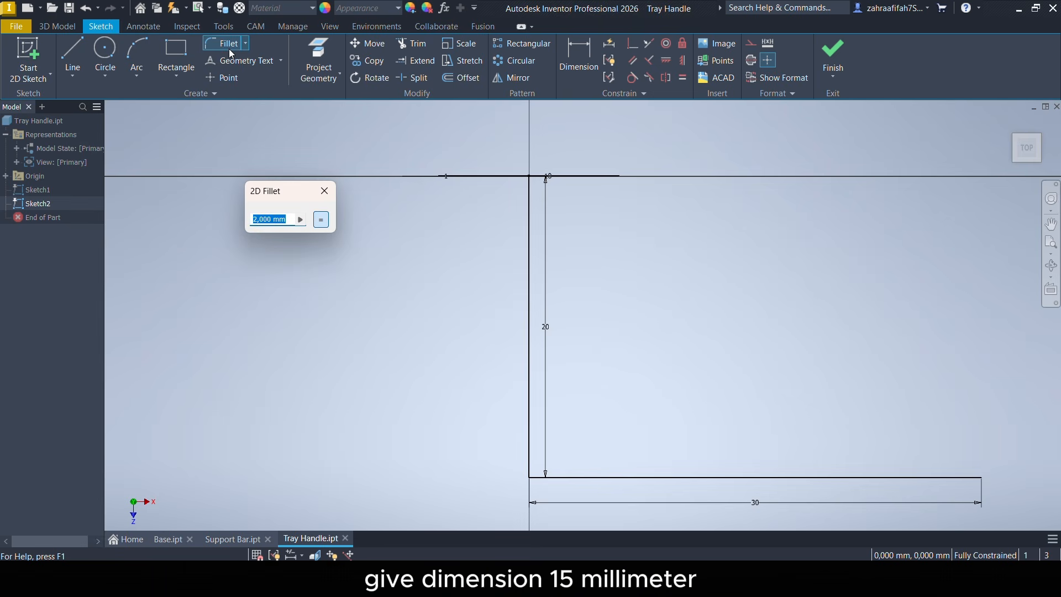
{"action": "type", "text": "15"}
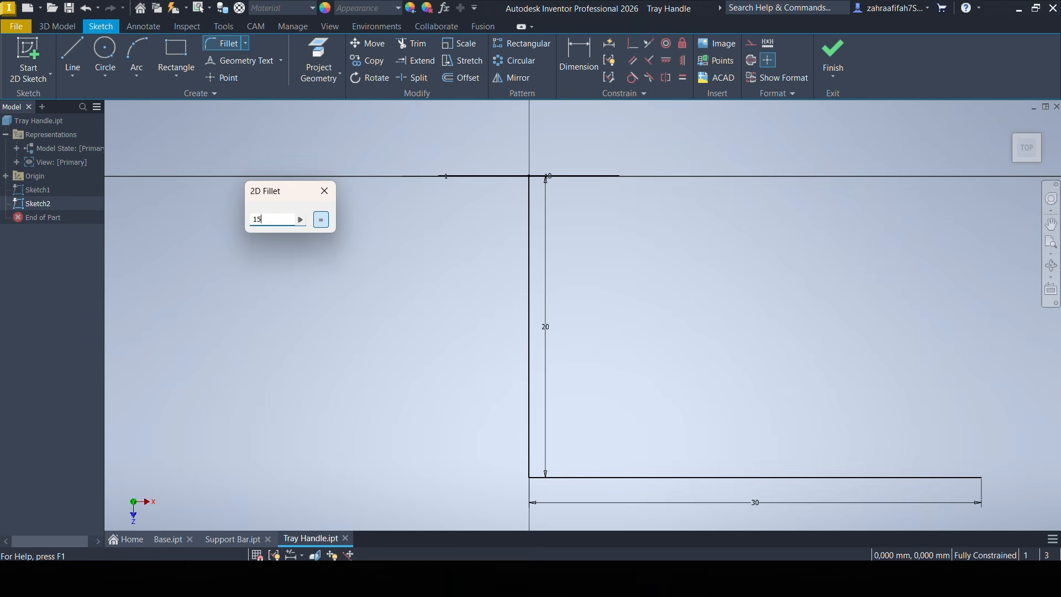
{"action": "left_click", "coordinate": [532, 444]}
{"action": "left_click", "coordinate": [569, 478]}
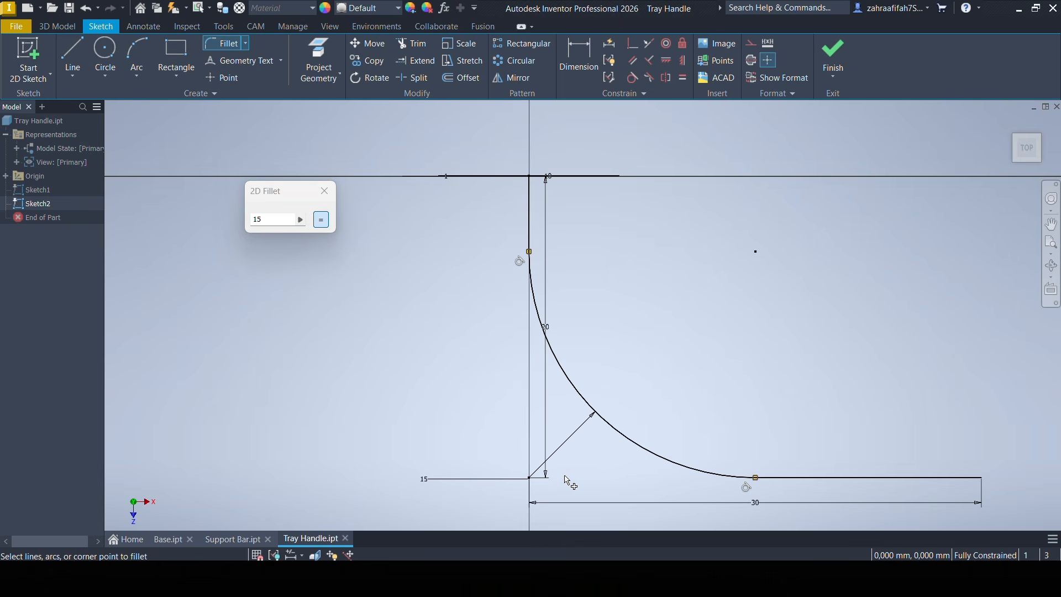
{"action": "right_click", "coordinate": [565, 478]}
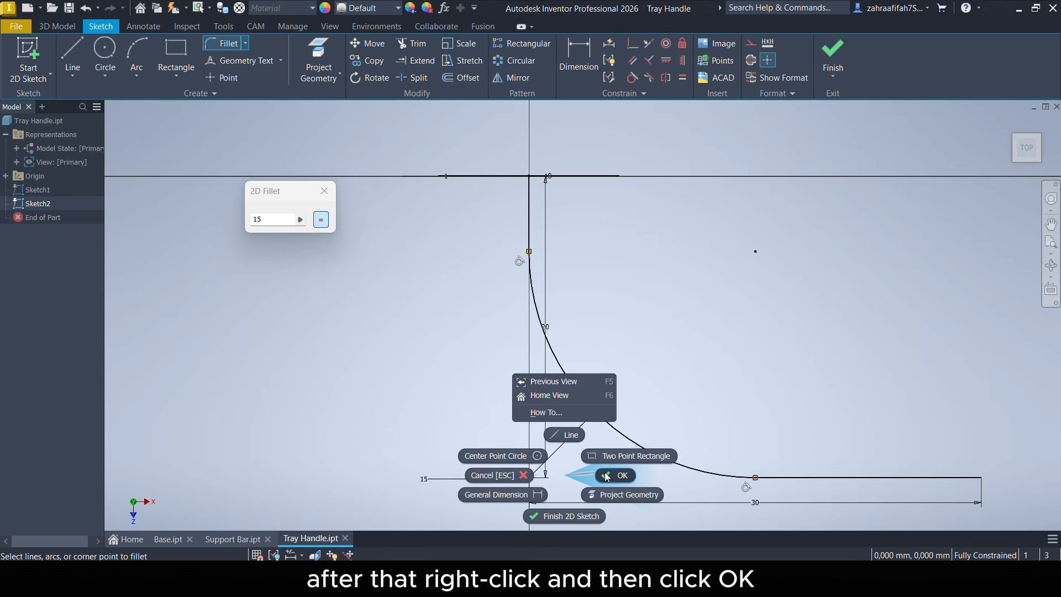
{"action": "left_click", "coordinate": [607, 476]}
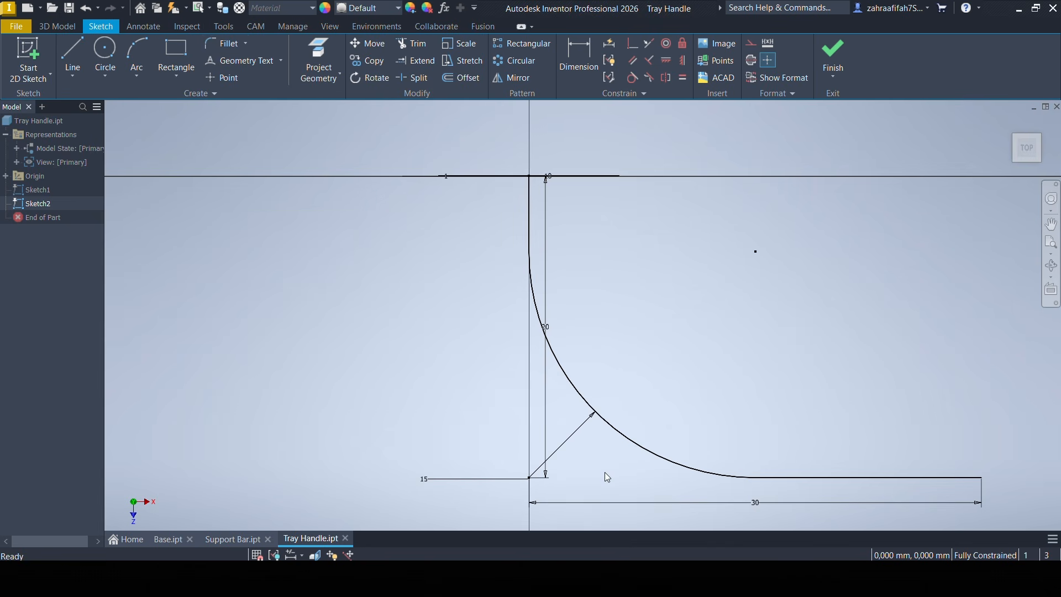
{"action": "scroll", "coordinate": [607, 477], "scroll_direction": "down", "scroll_amount": 3}
{"action": "scroll", "coordinate": [613, 458], "scroll_direction": "up", "scroll_amount": 5}
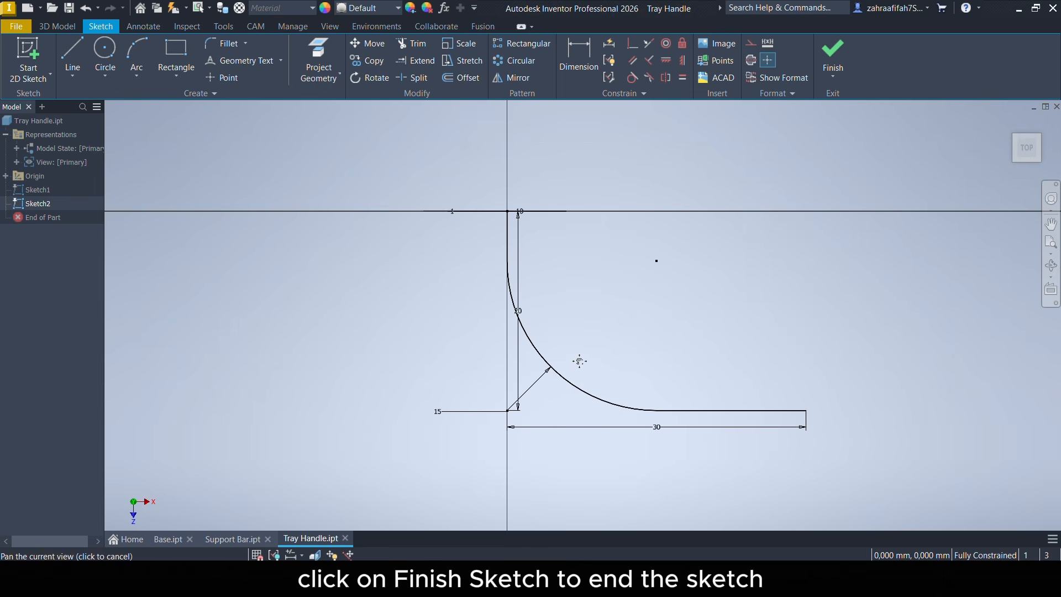
- Finish the tray handle sketch and create a new part from the metric Standard (mm).ipt template
{"action": "left_click", "coordinate": [833, 55]}
{"action": "scroll", "coordinate": [830, 323], "scroll_direction": "up", "scroll_amount": 4}
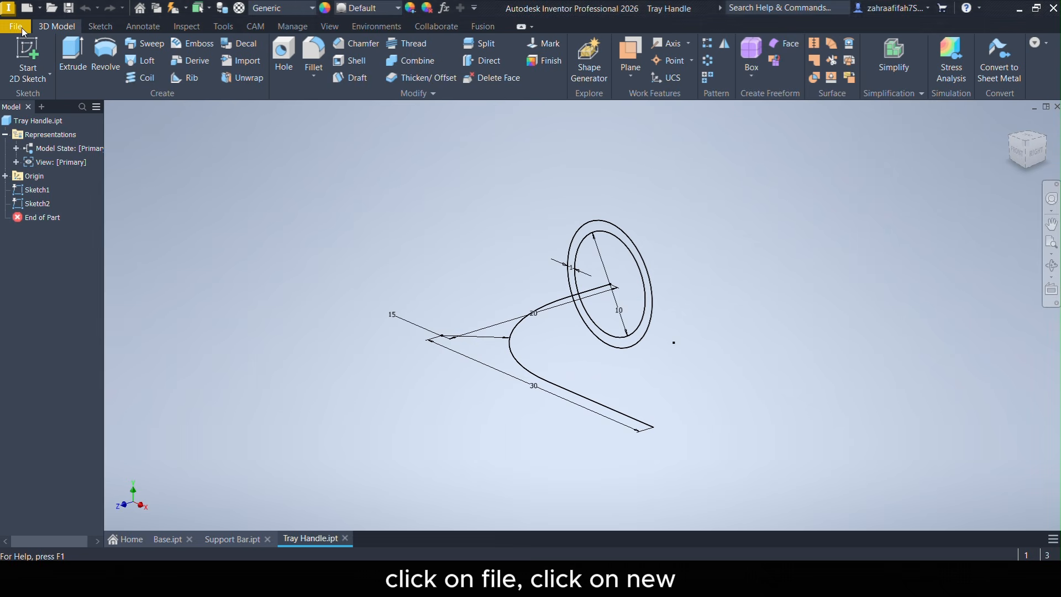
{"action": "left_click", "coordinate": [22, 28]}
{"action": "left_click", "coordinate": [28, 75]}
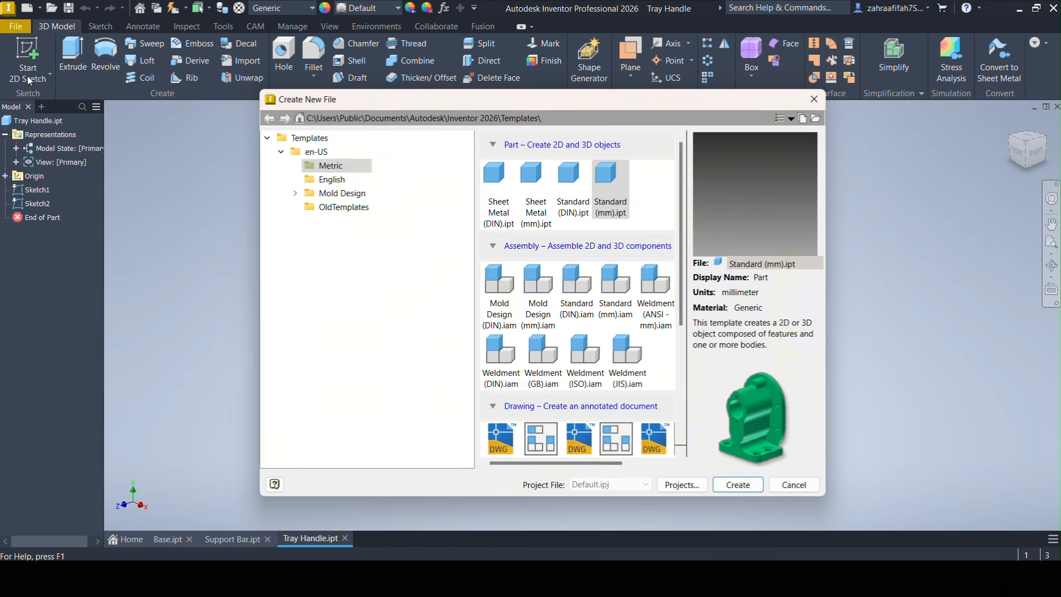
{"action": "left_click", "coordinate": [607, 196]}
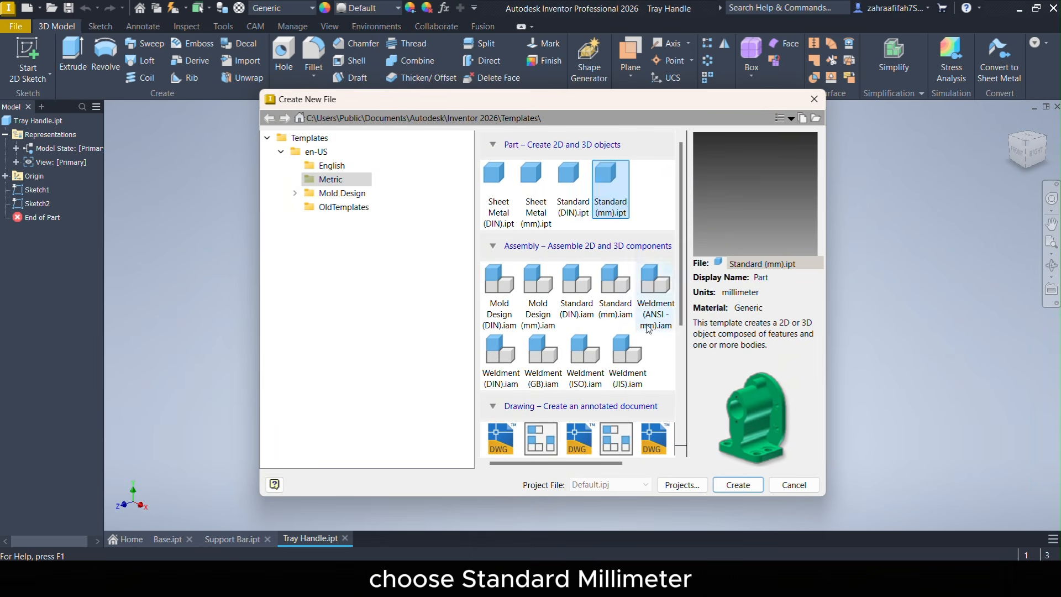
{"action": "left_click", "coordinate": [740, 485]}
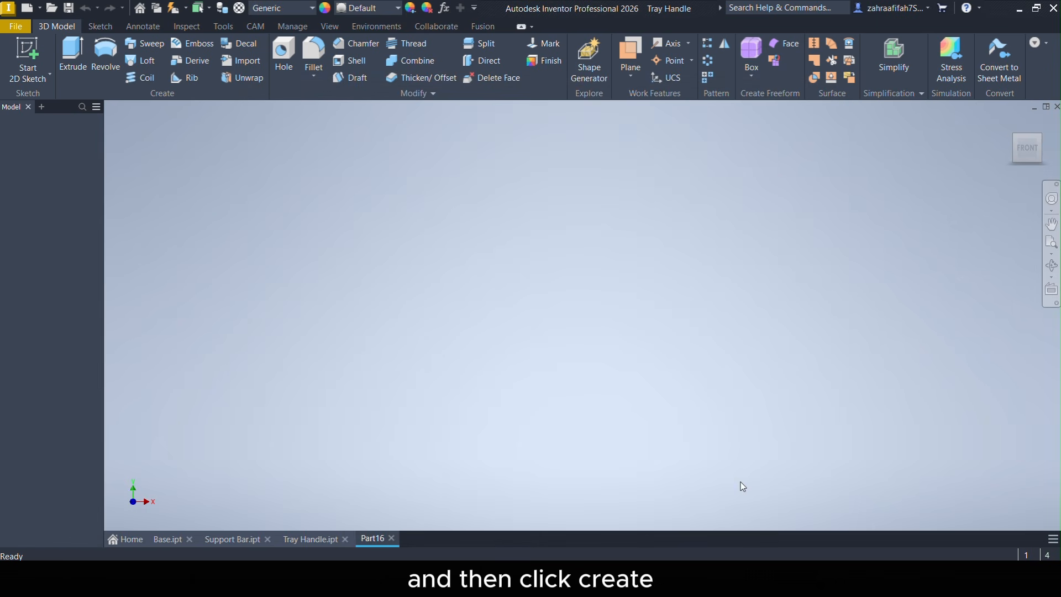
- Save the new part as Feet Rubber in the MODULE-X_LABWORK_NAME folder
{"action": "key", "text": "ctrl+s"}
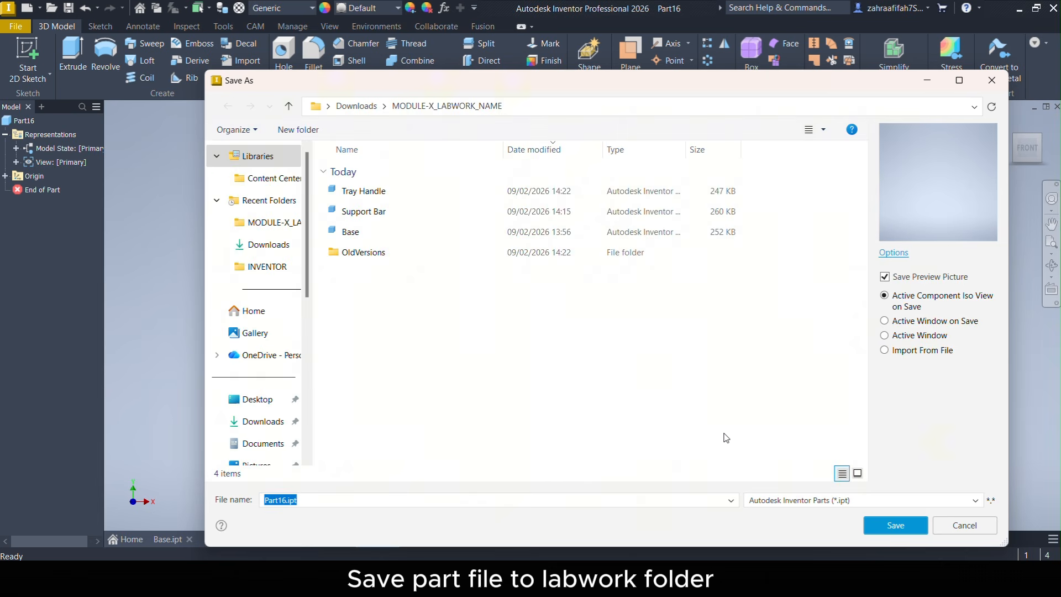
{"action": "type", "text": "Fee"}
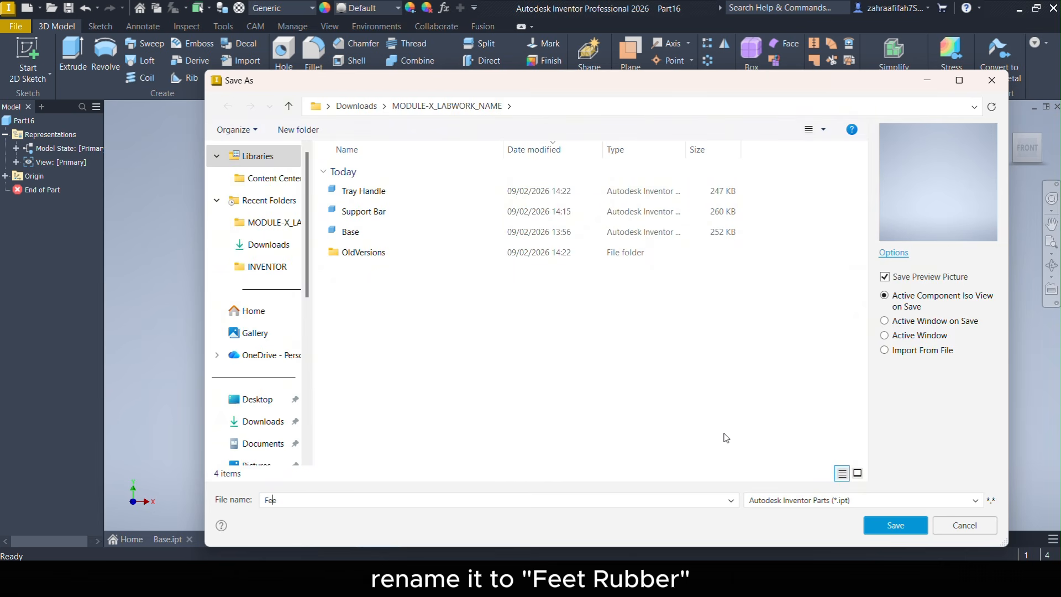
{"action": "type", "text": "t Rubber"}
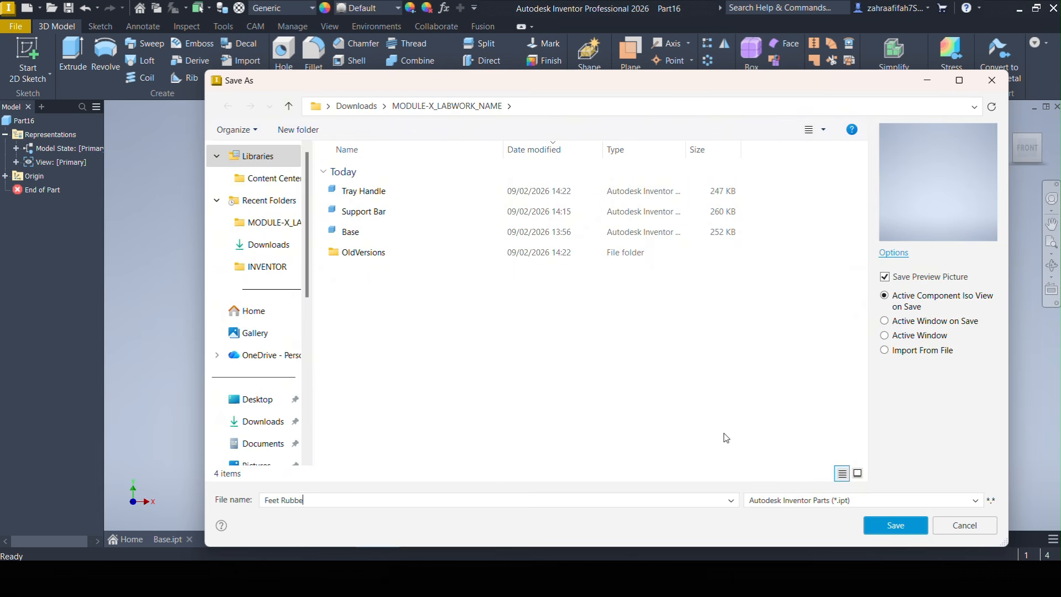
{"action": "left_click", "coordinate": [883, 531]}
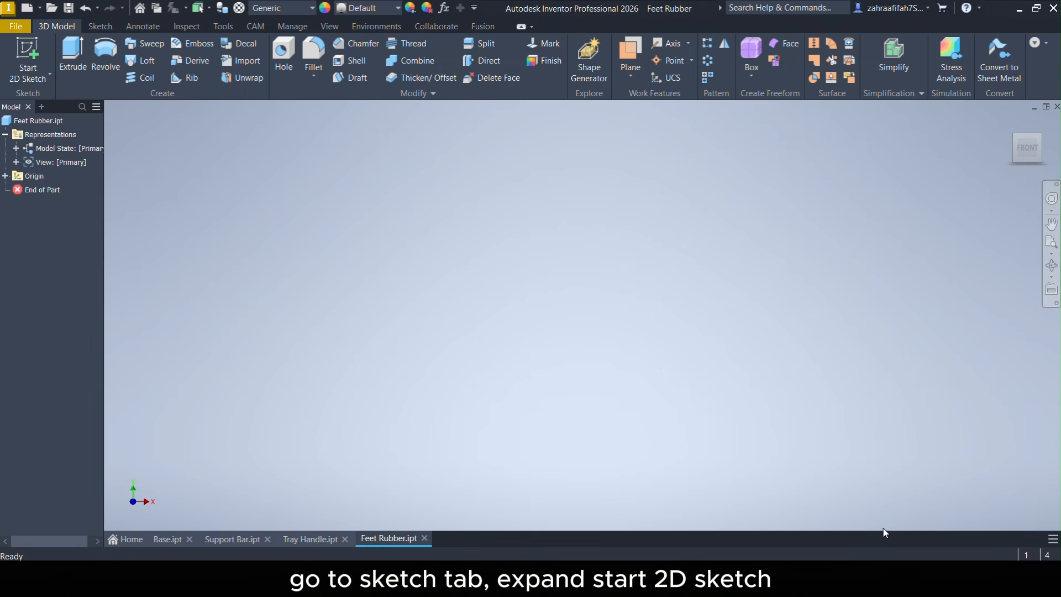
- Start a 2D sketch on the vertical YZ origin plane
{"action": "left_click", "coordinate": [104, 32]}
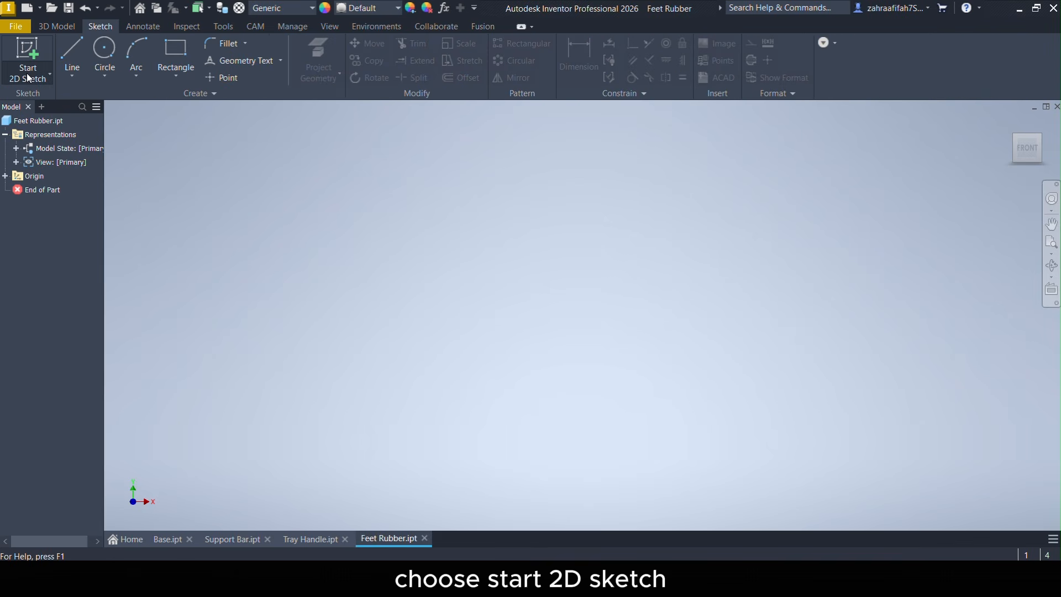
{"action": "left_click", "coordinate": [28, 78]}
{"action": "left_click", "coordinate": [32, 105]}
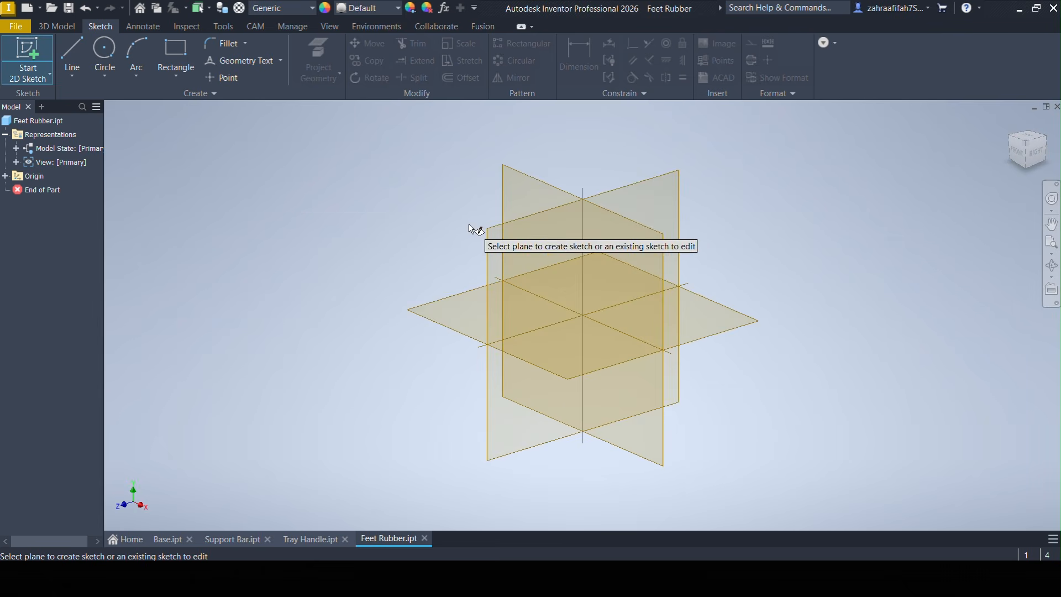
{"action": "left_click", "coordinate": [487, 244]}
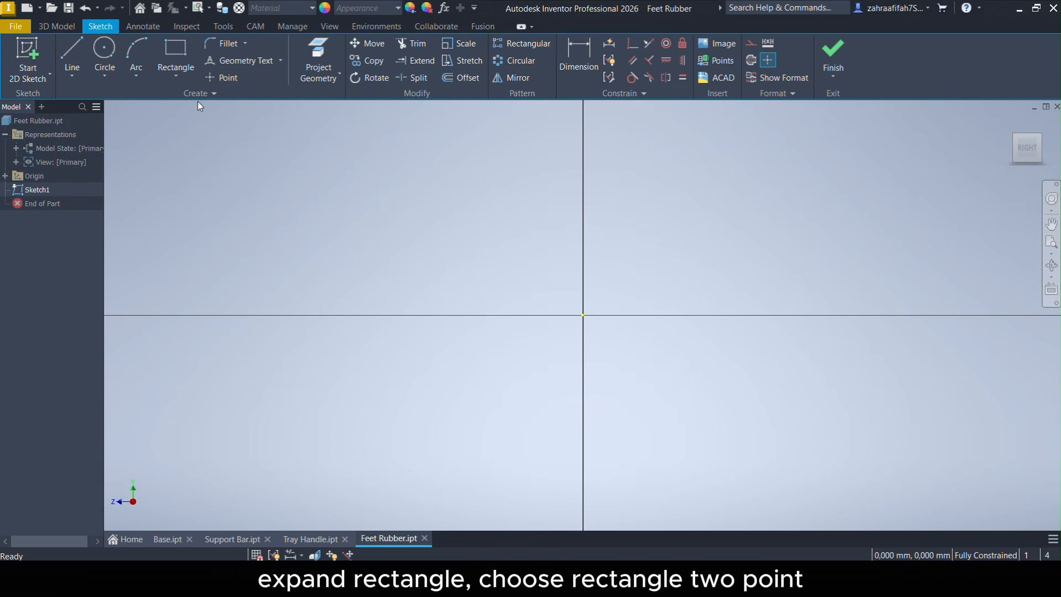
- Draw a two-point rectangle up and to the right from the origin, 10 mm high and 20 mm wide
{"action": "left_click", "coordinate": [178, 71]}
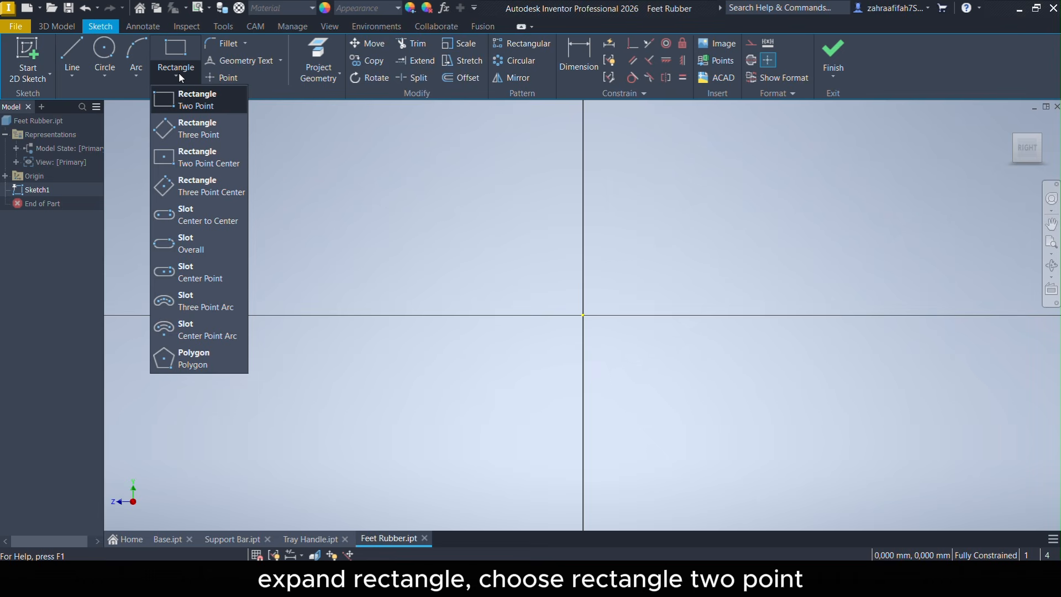
{"action": "left_click", "coordinate": [185, 101]}
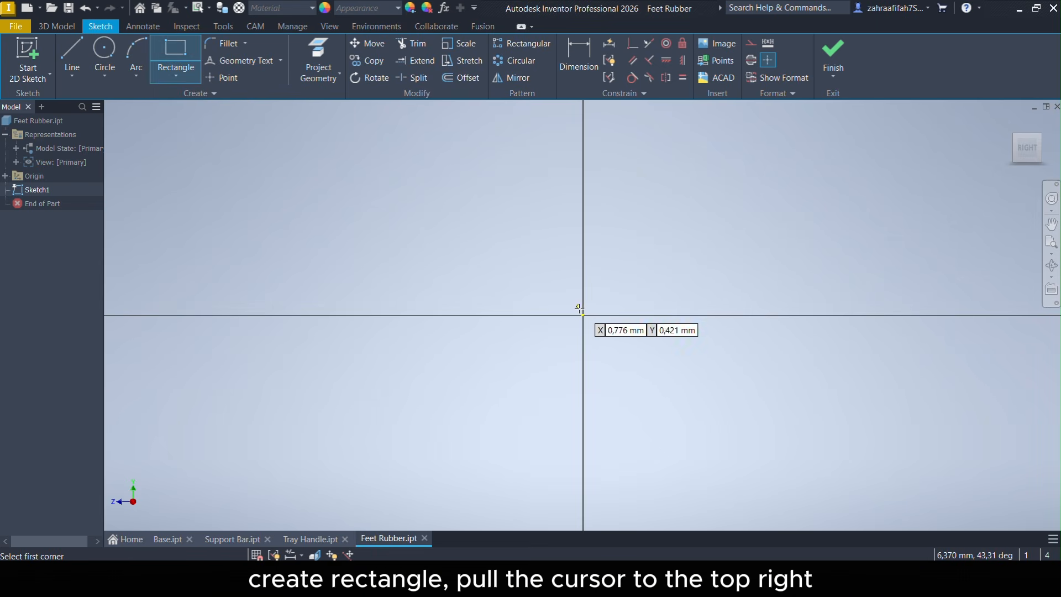
{"action": "left_click", "coordinate": [582, 315]}
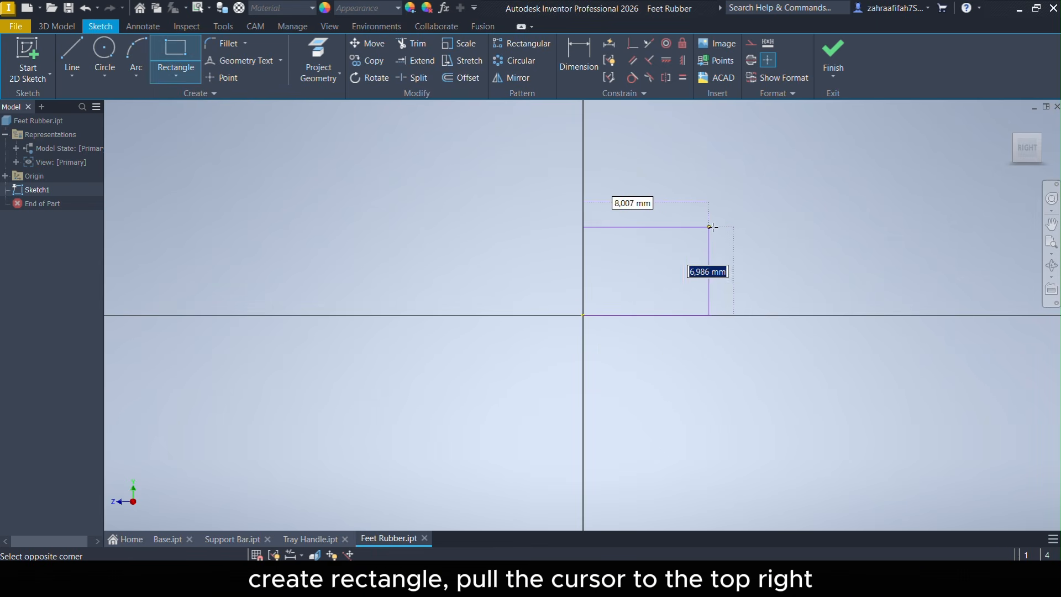
{"action": "type", "text": "10"}
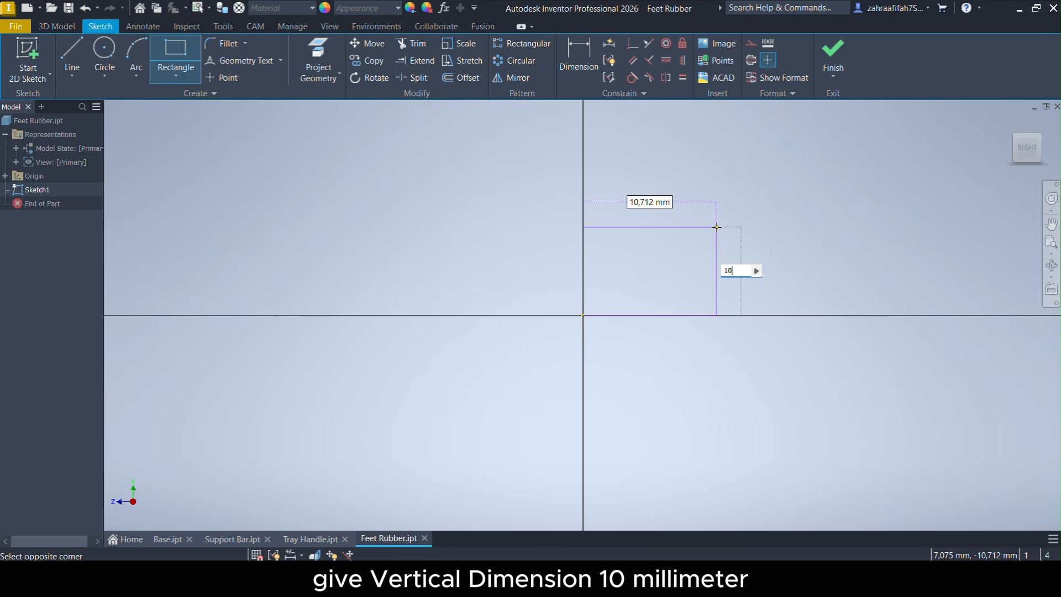
{"action": "key", "text": "Tab"}
{"action": "type", "text": "20"}
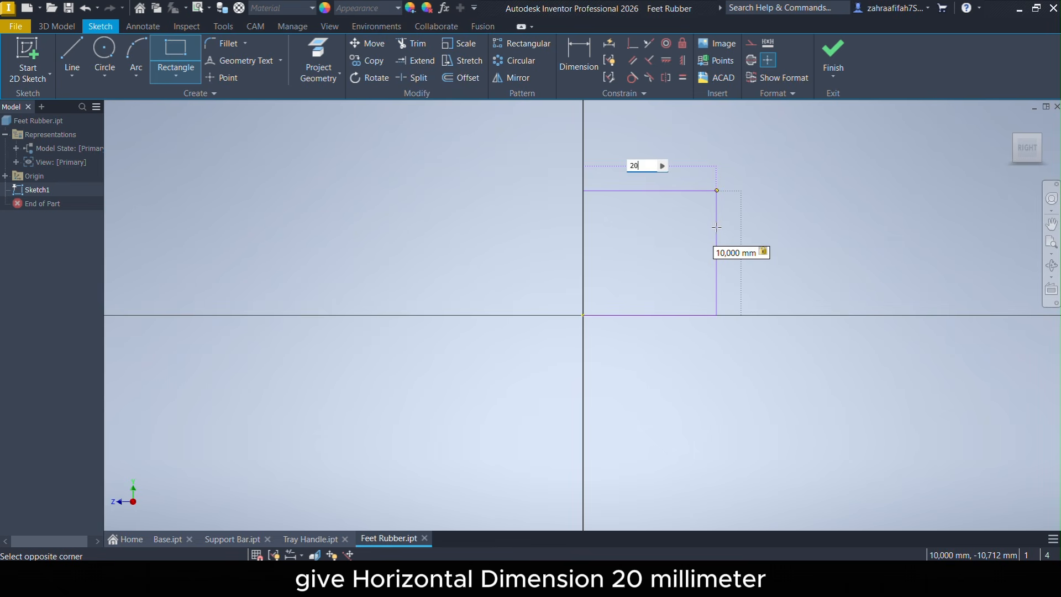
{"action": "key", "text": "Return"}
{"action": "key", "text": "Escape"}
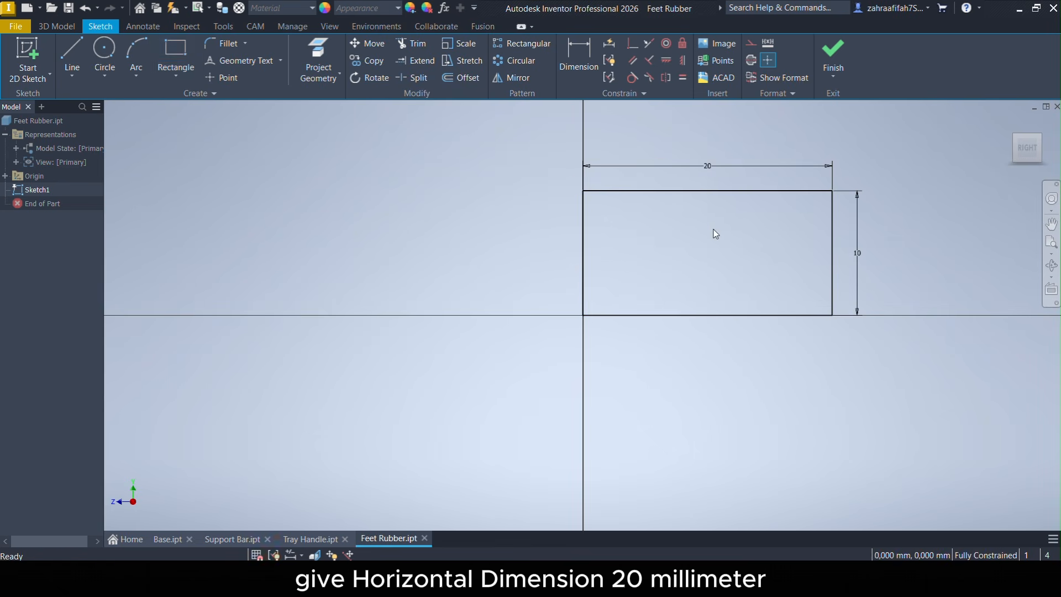
- Draw connected lines from the rectangle's upper-left corner, 3 mm right along the top edge and 5 mm down
{"action": "left_click", "coordinate": [79, 81]}
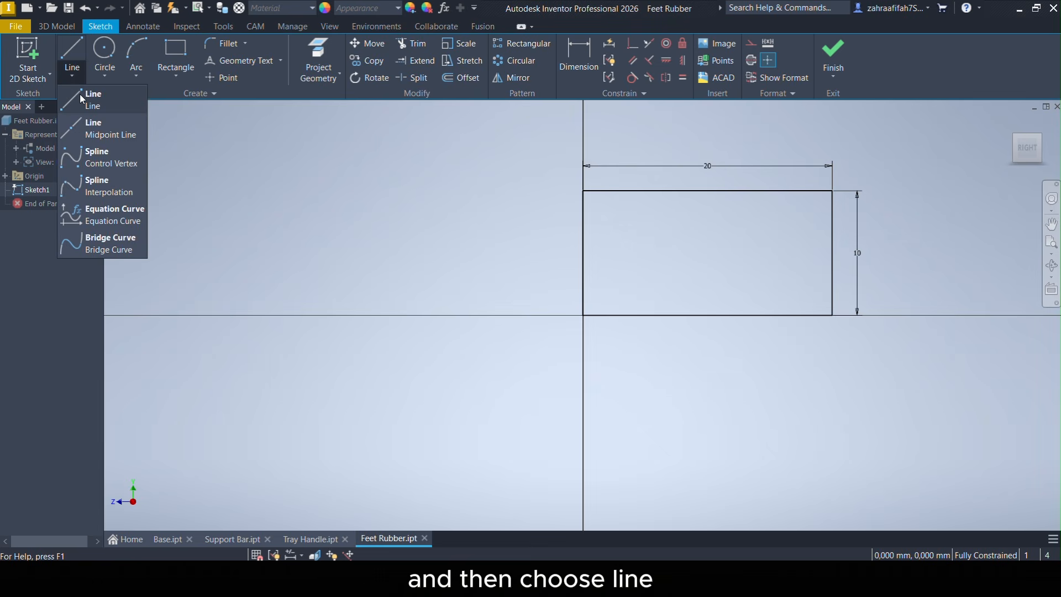
{"action": "left_click", "coordinate": [86, 99]}
{"action": "scroll", "coordinate": [773, 228], "scroll_direction": "up", "scroll_amount": 2}
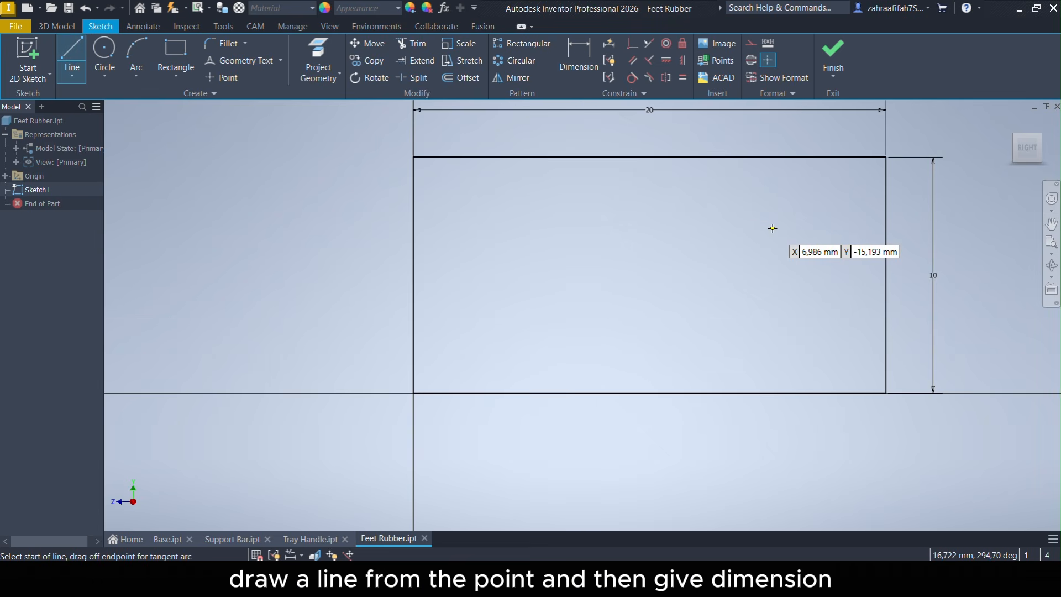
{"action": "mouse_move", "coordinate": [732, 244]}
{"action": "middle_mouse_down"}
{"action": "mouse_move", "coordinate": [692, 275]}
{"action": "mouse_move", "coordinate": [657, 278]}
{"action": "middle_mouse_up"}
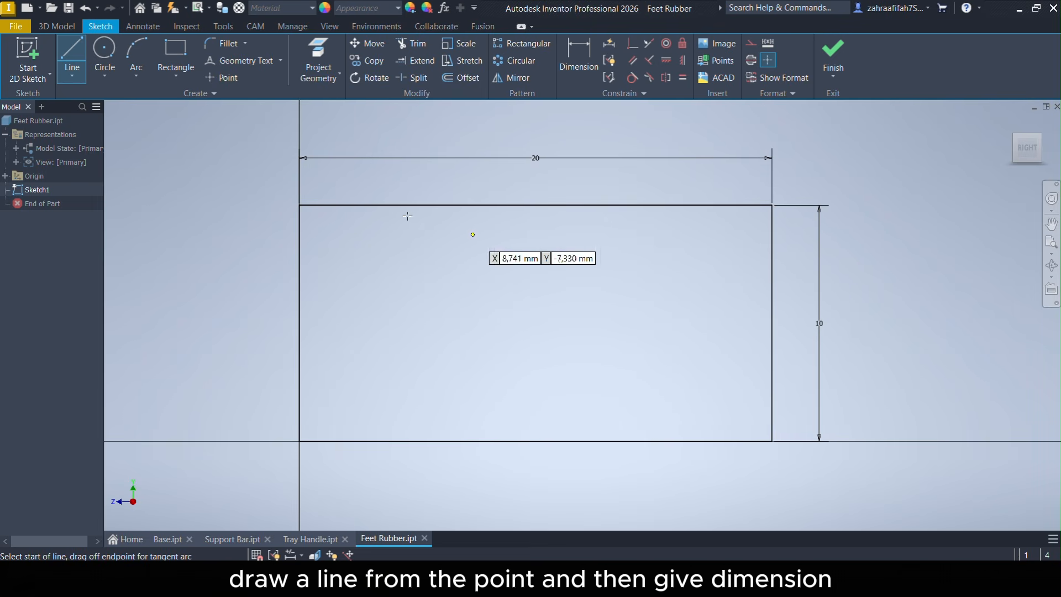
{"action": "left_click", "coordinate": [298, 205]}
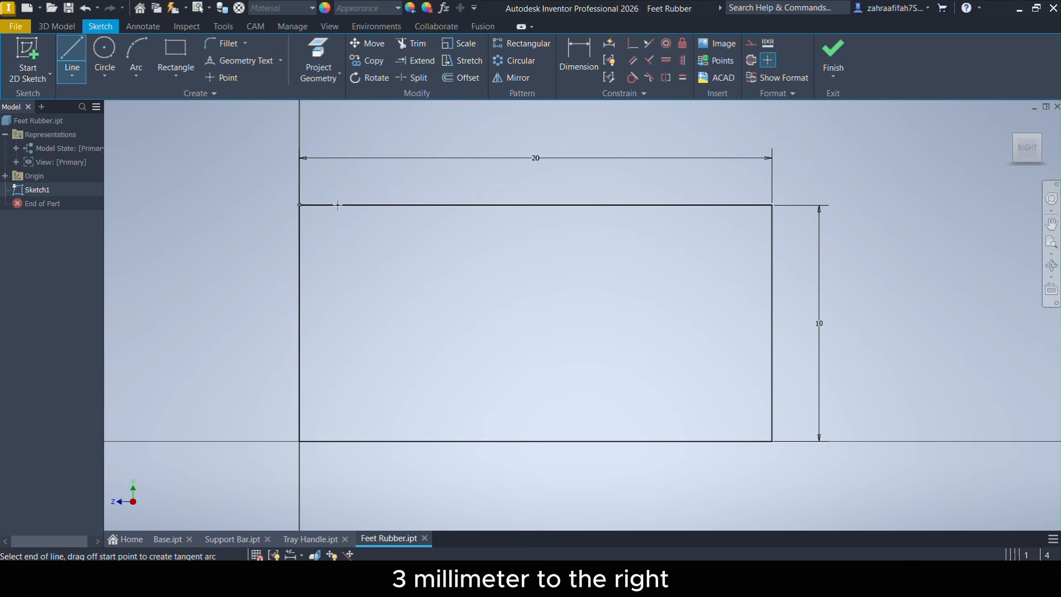
{"action": "type", "text": "3"}
{"action": "key", "text": "Return"}
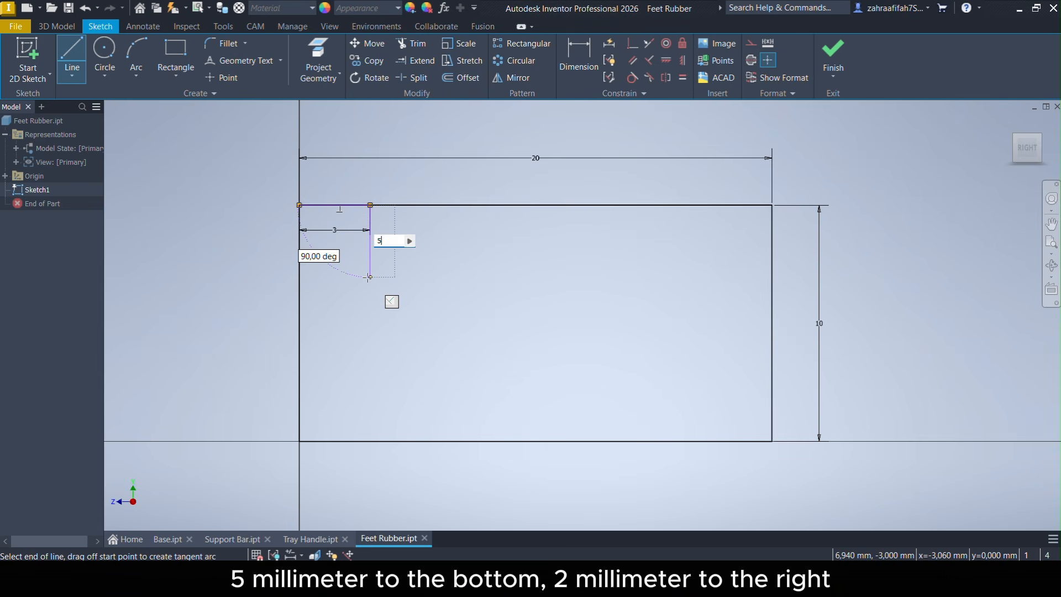
{"action": "type", "text": "5"}
{"action": "key", "text": "Return"}
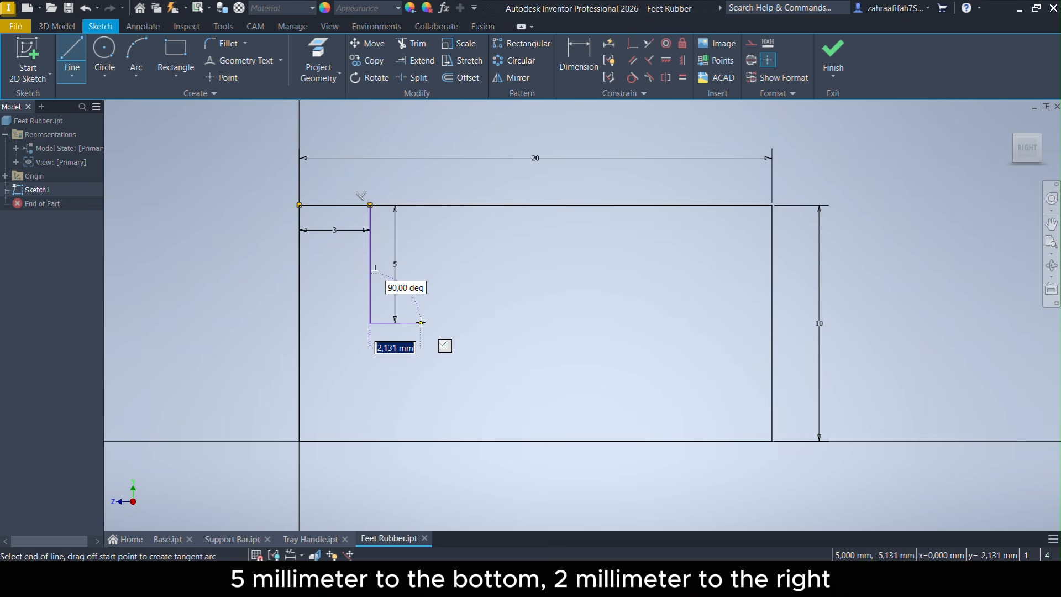
- Continue the stepped line 2 mm right, 4 mm down, 12 mm right and 1 mm down to the rectangle's bottom edge
{"action": "type", "text": "2"}
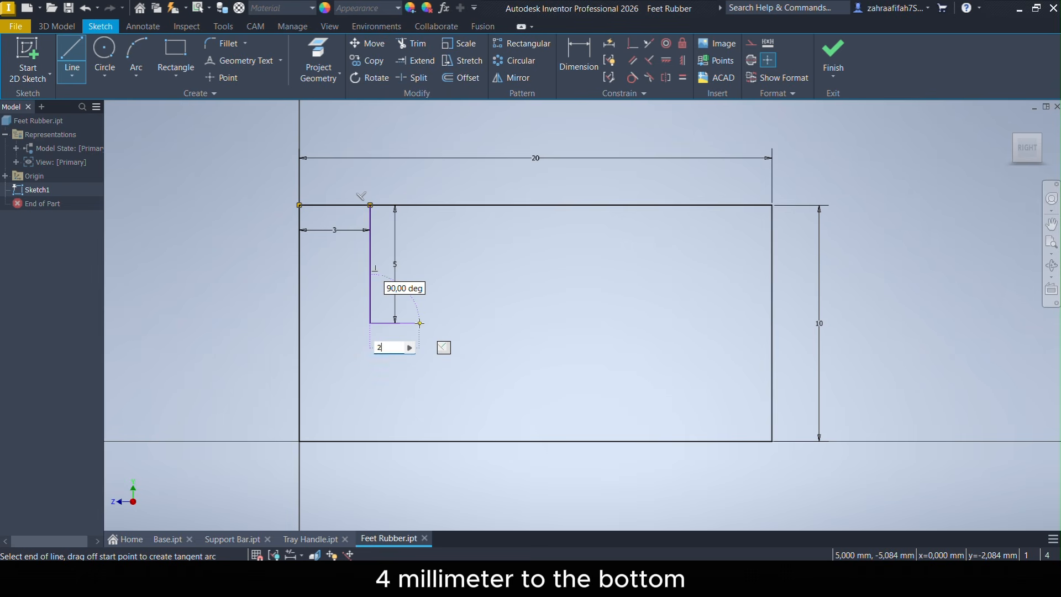
{"action": "key", "text": "Return"}
{"action": "type", "text": "4"}
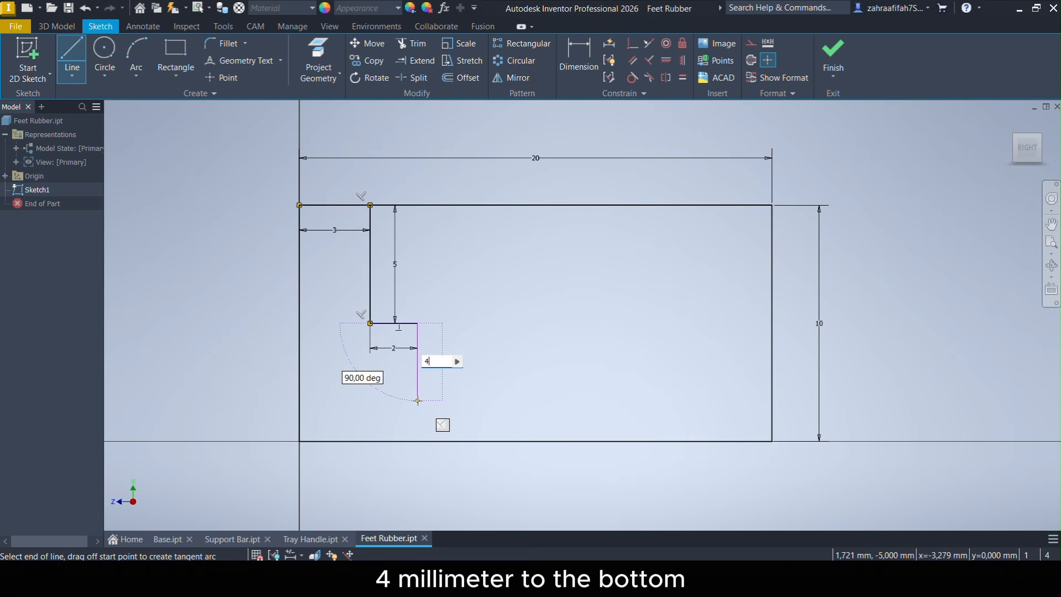
{"action": "key", "text": "Return"}
{"action": "type", "text": "12"}
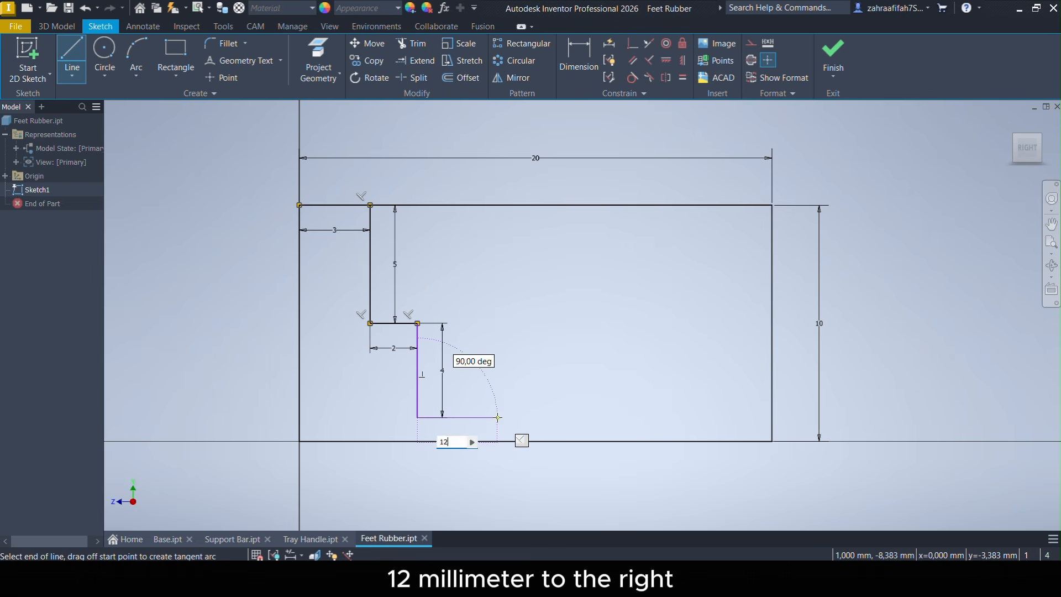
{"action": "key", "text": "Return"}
{"action": "type", "text": "1"}
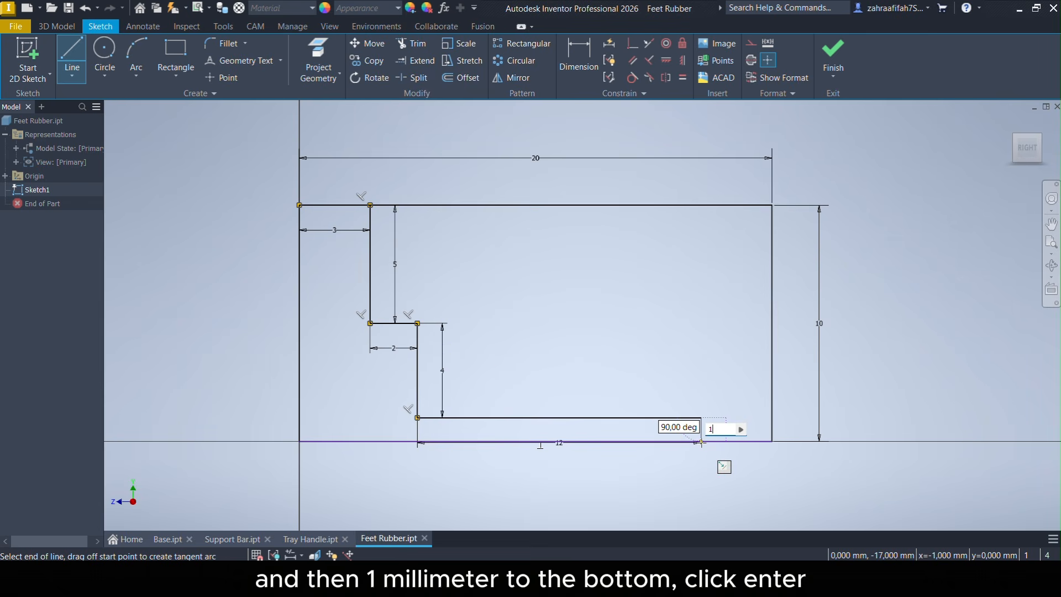
{"action": "key", "text": "Return"}
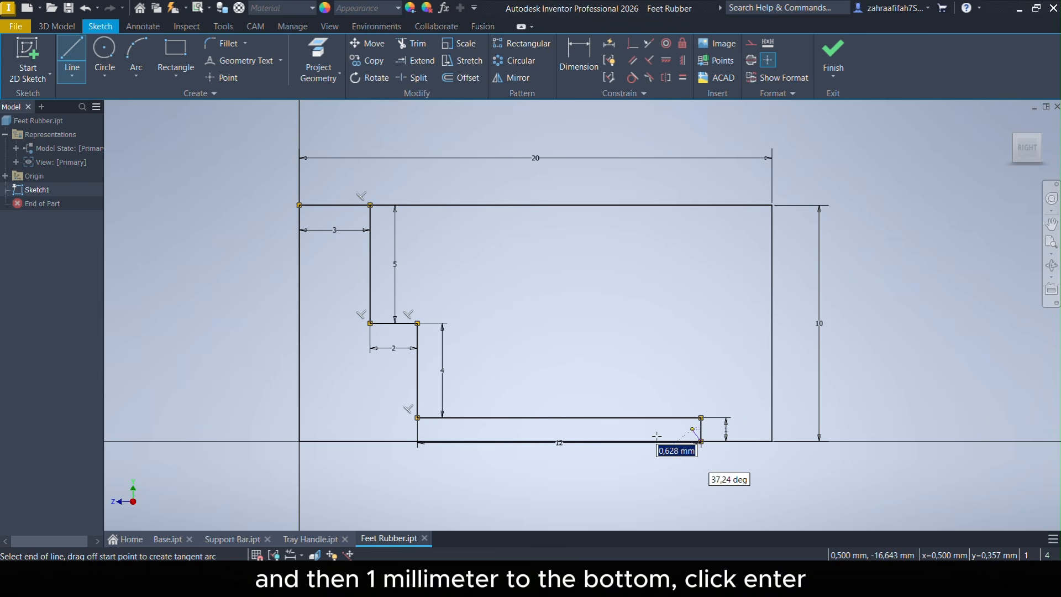
{"action": "key", "text": "Escape"}
- Finish the Feet Rubber profile sketch and view it face-on from the right side
{"action": "scroll", "coordinate": [562, 445], "scroll_direction": "up", "scroll_amount": 4}
{"action": "scroll", "coordinate": [405, 268], "scroll_direction": "down", "scroll_amount": 5}
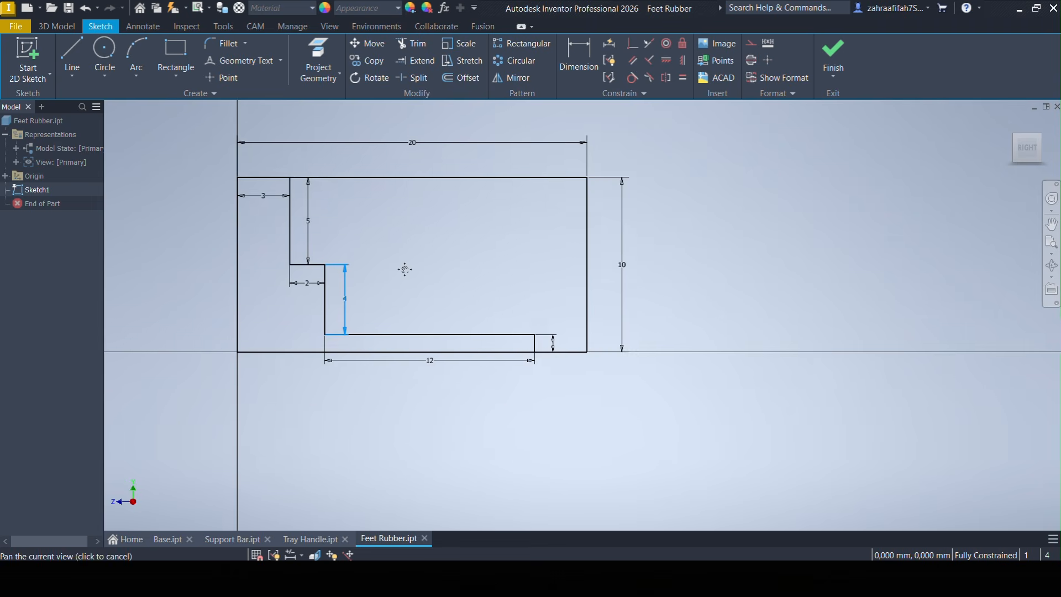
{"action": "middle_click_drag", "start_coordinate": [405, 268], "coordinate": [500, 317]}
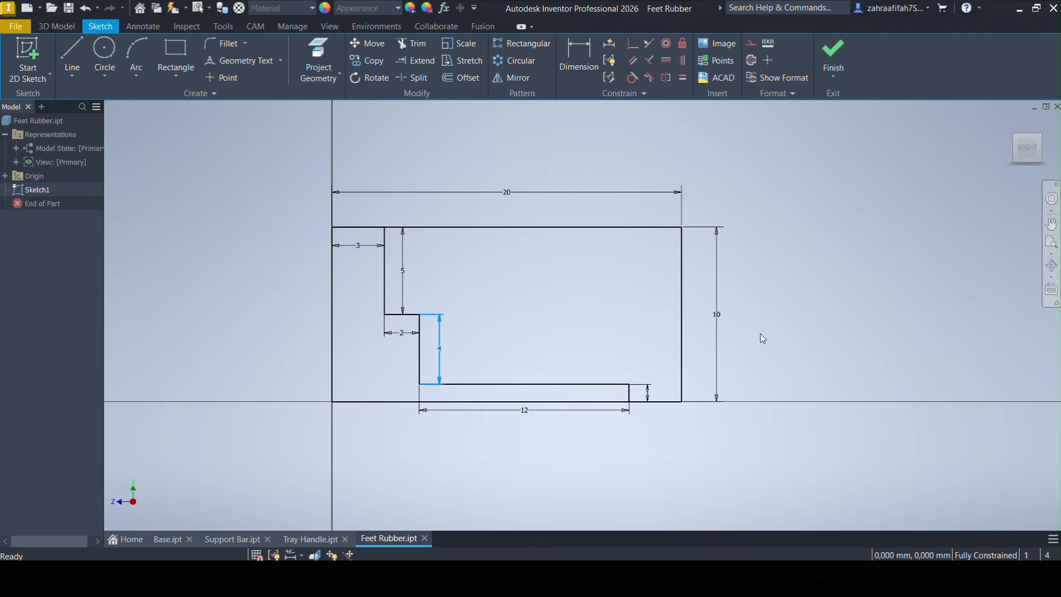
{"action": "left_click", "coordinate": [841, 50]}
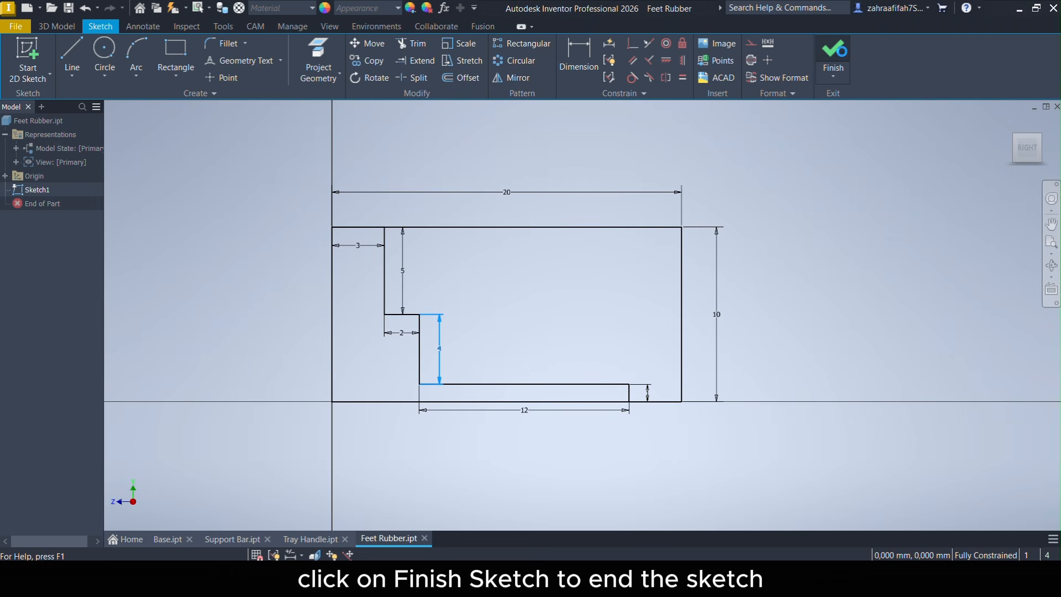
{"action": "left_click", "coordinate": [1034, 157]}
{"action": "scroll", "coordinate": [884, 289], "scroll_direction": "down", "scroll_amount": 3}
{"action": "scroll", "coordinate": [883, 289], "scroll_direction": "up", "scroll_amount": 3}
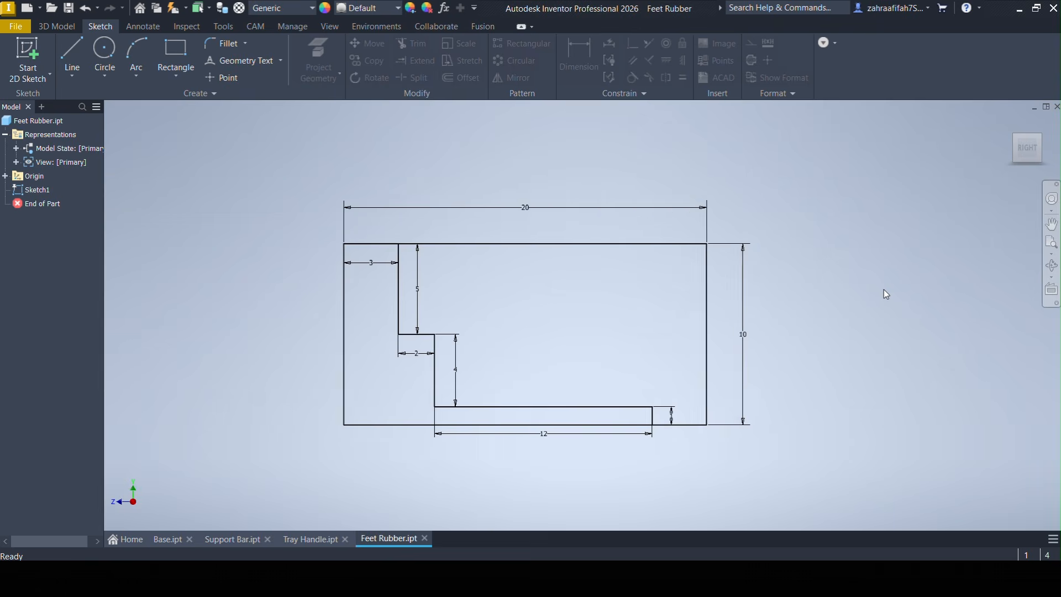
{"action": "middle_click_drag", "start_coordinate": [883, 289], "coordinate": [931, 279]}
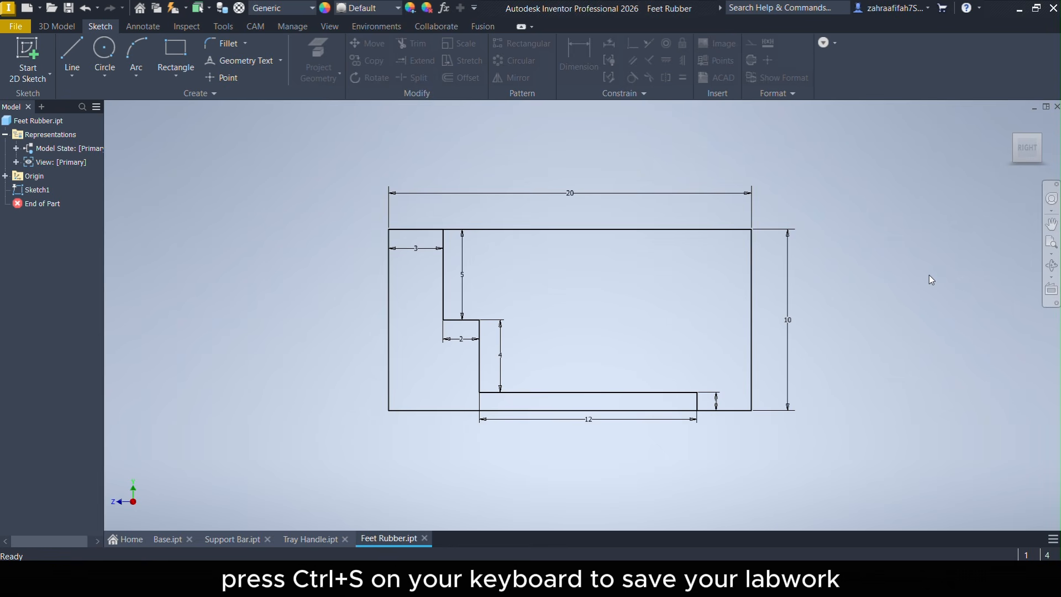
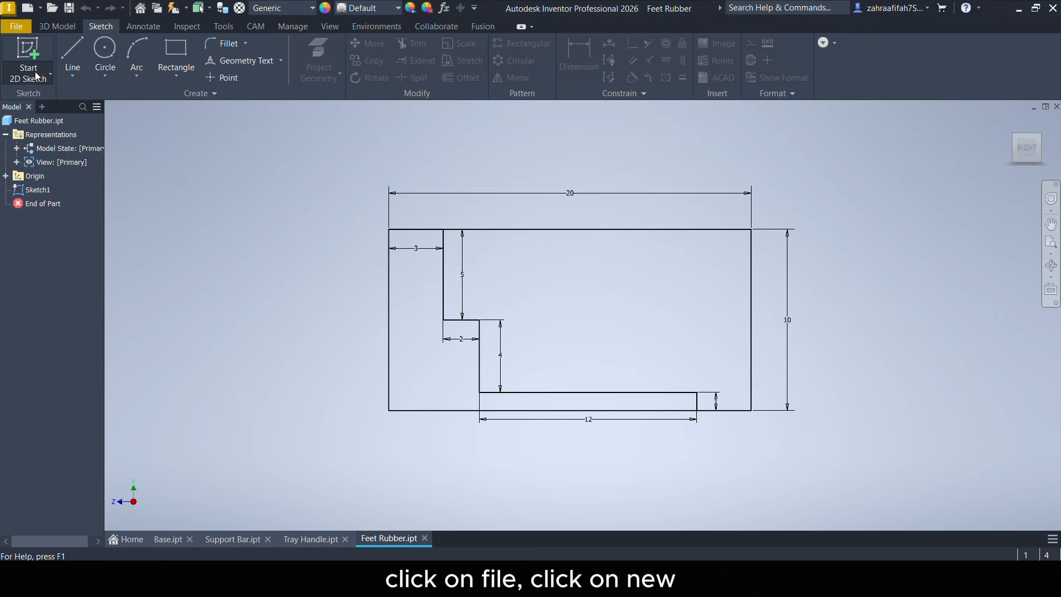
- Create a new metric part from the Standard (mm).ipt template
{"action": "left_click", "coordinate": [14, 27]}
{"action": "left_click", "coordinate": [28, 74]}
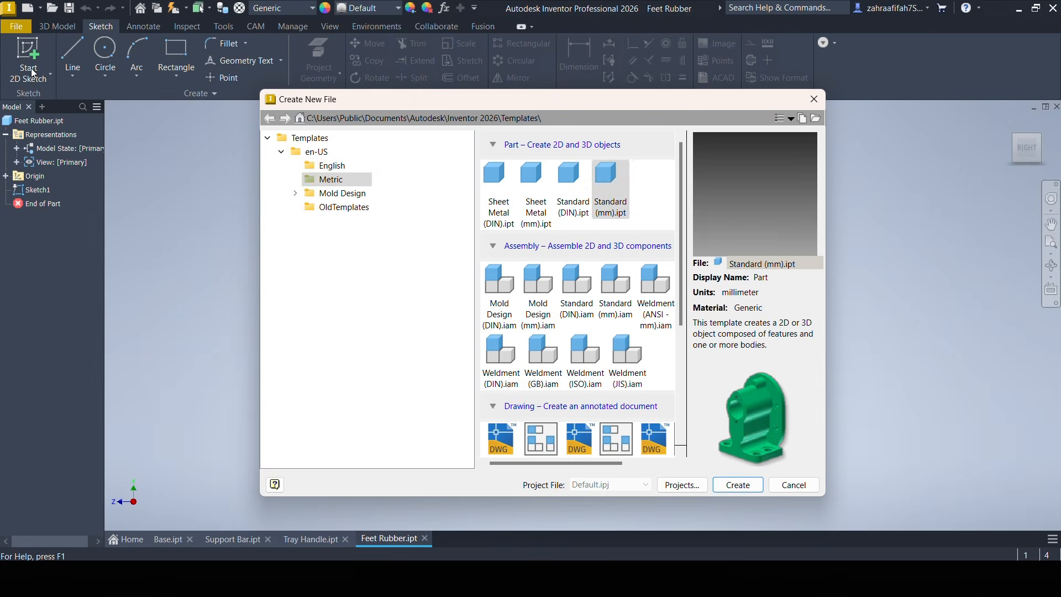
{"action": "left_click", "coordinate": [604, 196]}
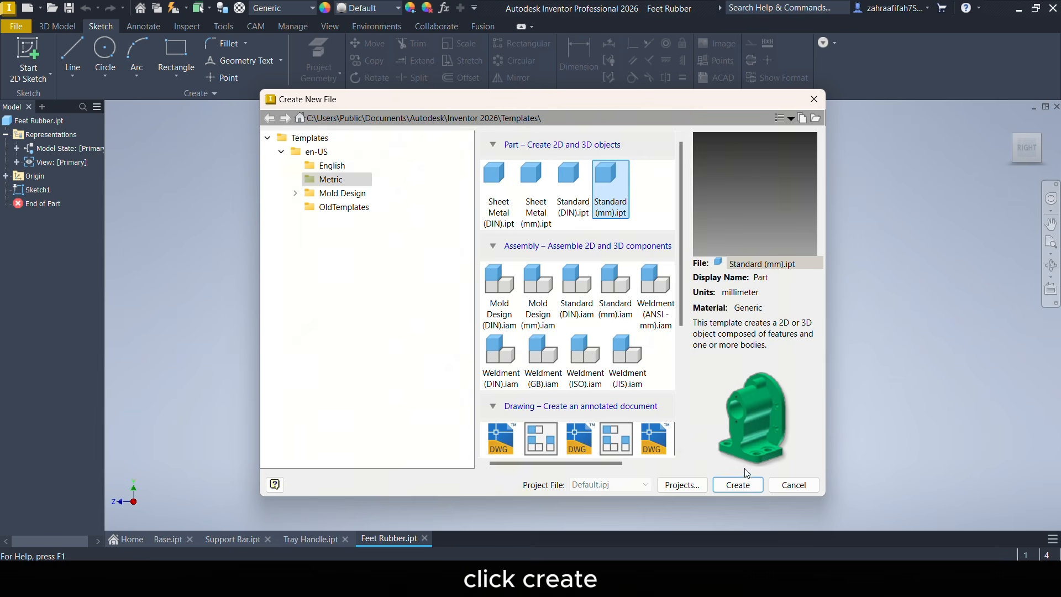
{"action": "left_click", "coordinate": [737, 485]}
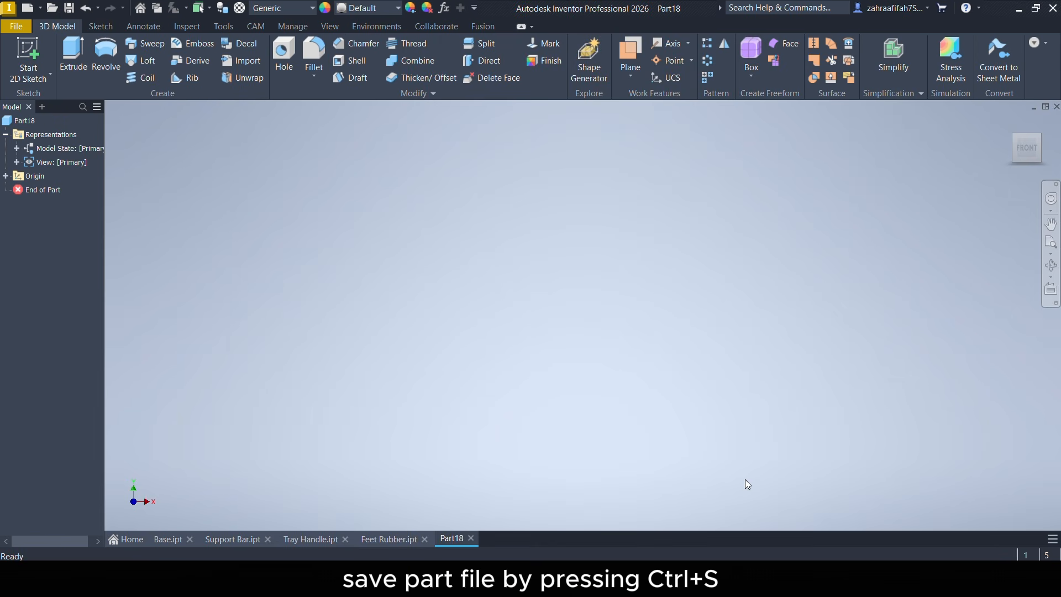
- Save the new part as Cutter in the MODULE-X_LABWORK_NAME folder
{"action": "key", "text": "ctrl+s"}
{"action": "type", "text": "C"}
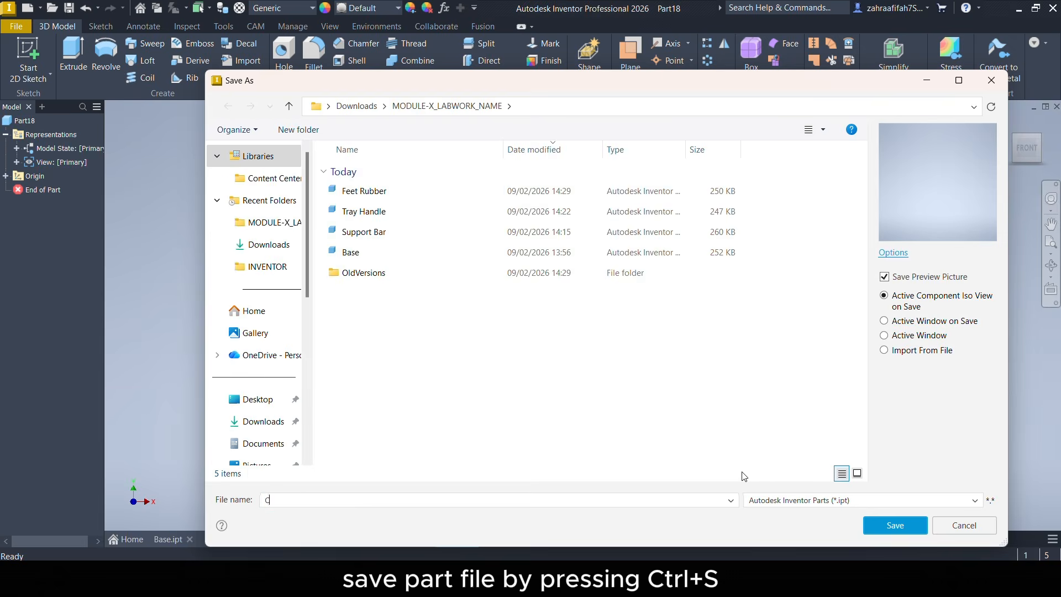
{"action": "type", "text": "utter"}
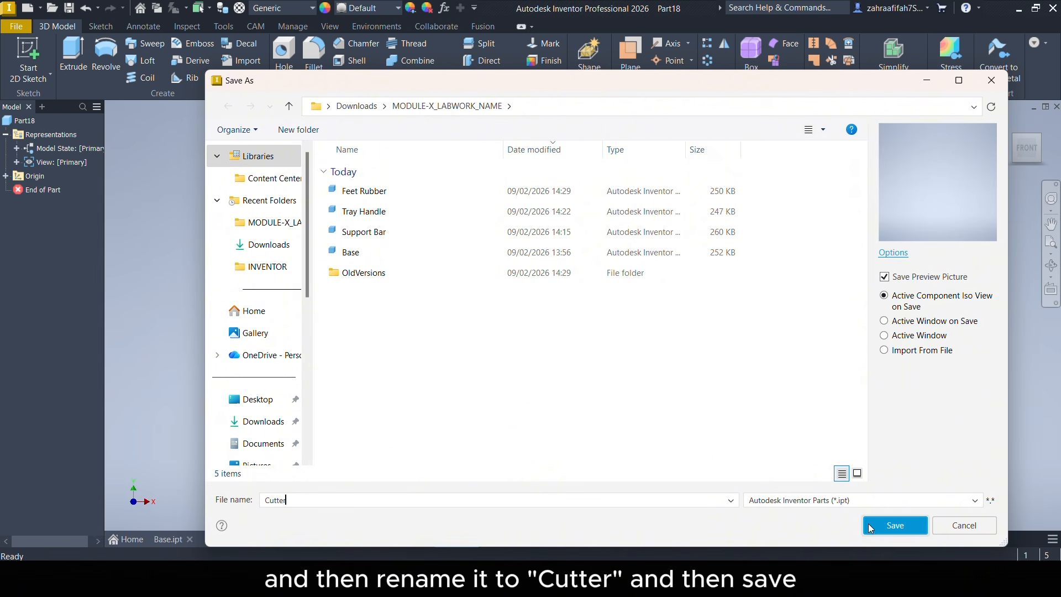
{"action": "left_click", "coordinate": [873, 525]}
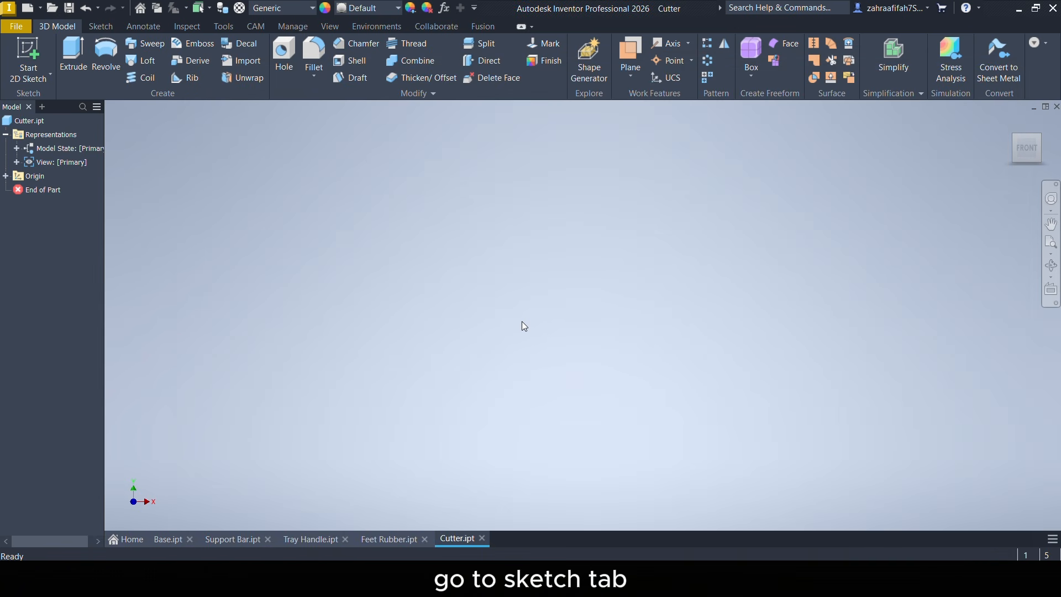
- Start a 2D sketch on the horizontal XZ plane and rotate the top view upright so the X axis points right
{"action": "left_click", "coordinate": [101, 27]}
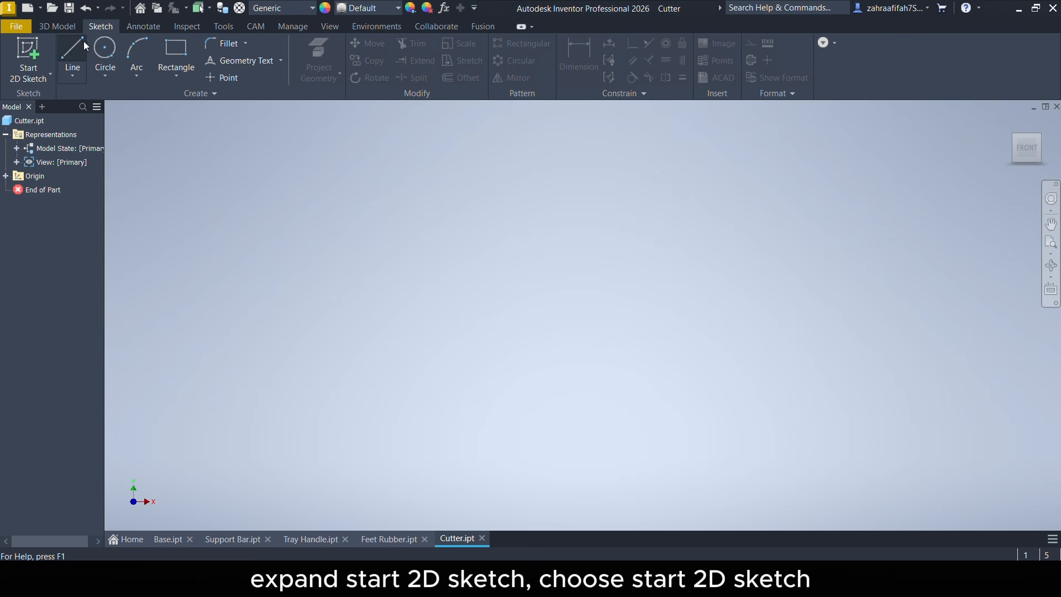
{"action": "left_click", "coordinate": [28, 72]}
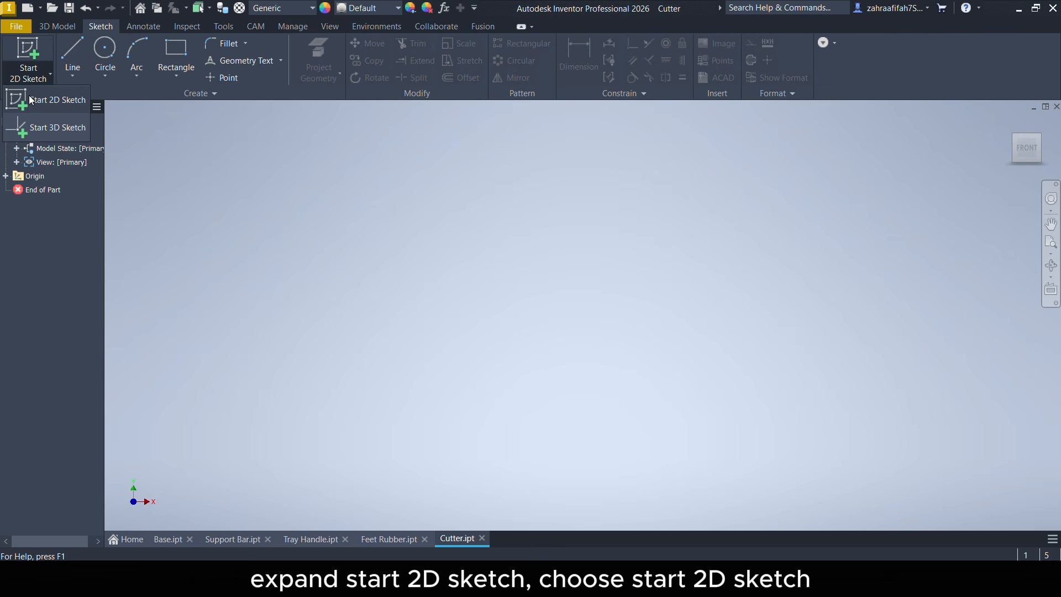
{"action": "left_click", "coordinate": [29, 99]}
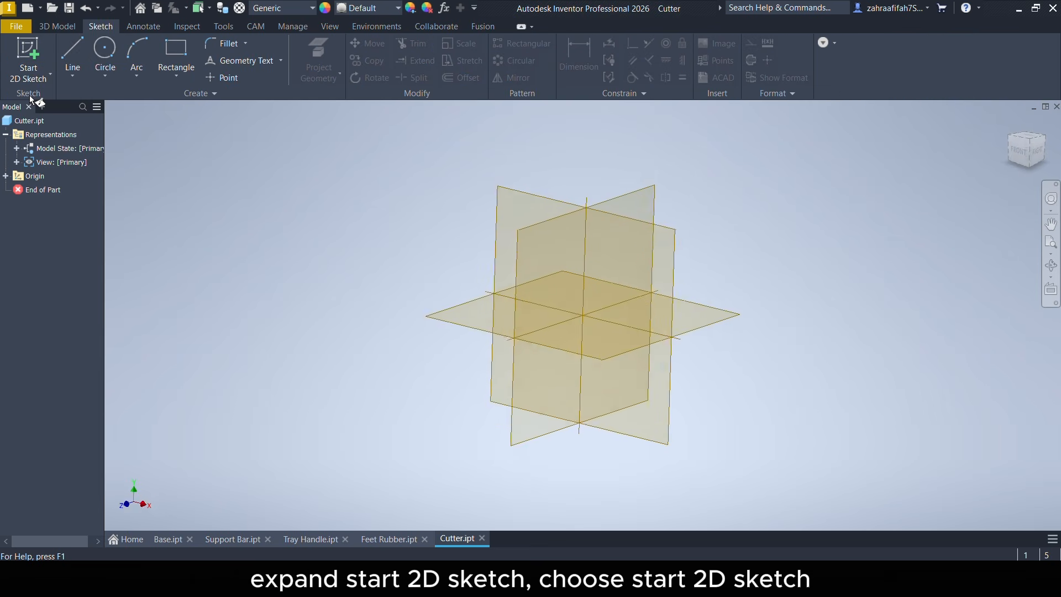
{"action": "left_click", "coordinate": [439, 302]}
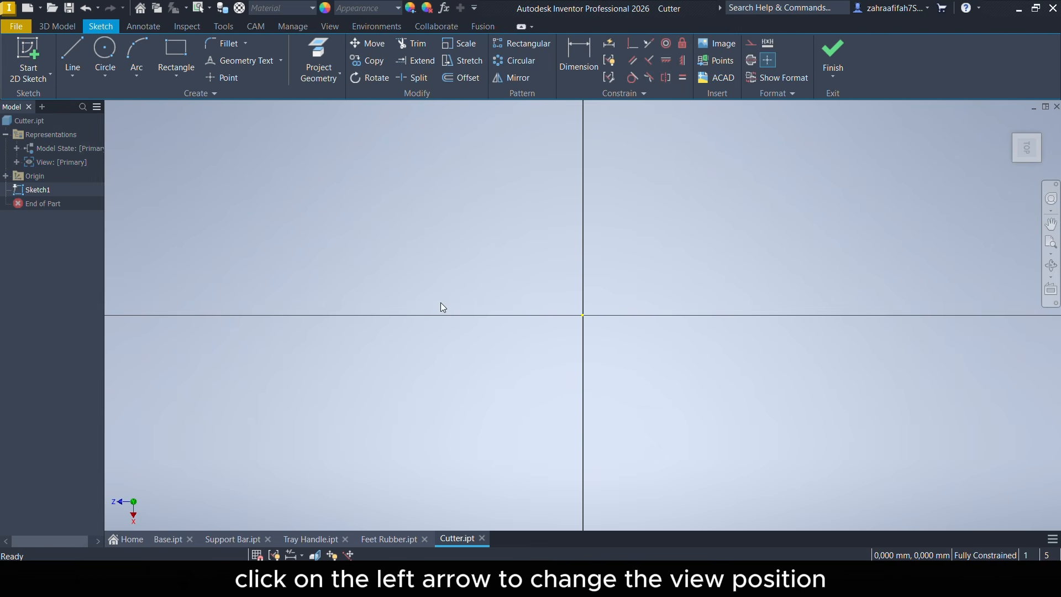
{"action": "left_click", "coordinate": [1053, 122]}
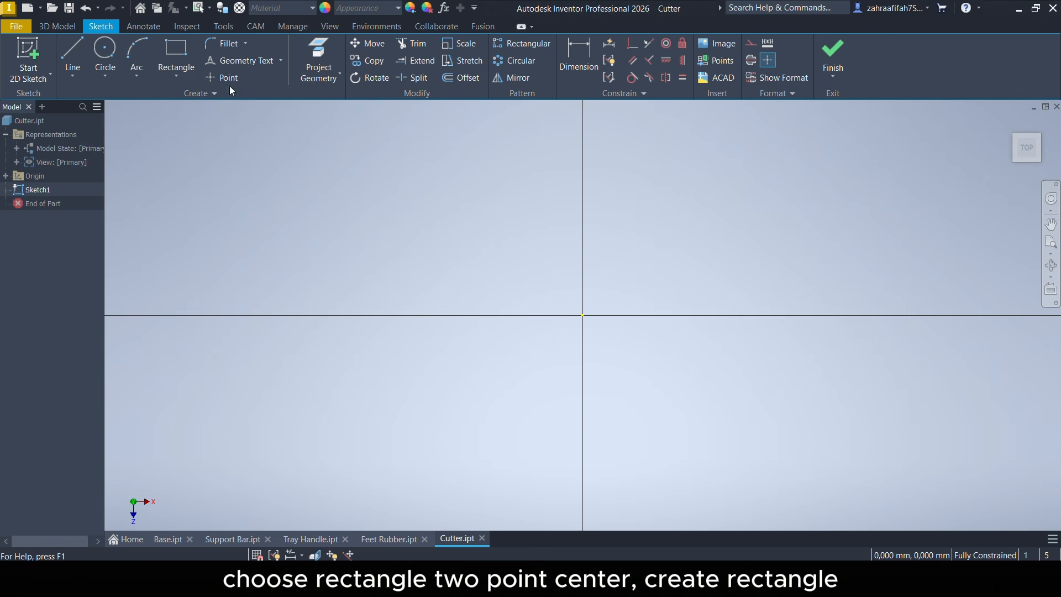
- Draw a two-point center rectangle on the origin, 125 mm wide and 125 mm high
{"action": "left_click", "coordinate": [174, 78]}
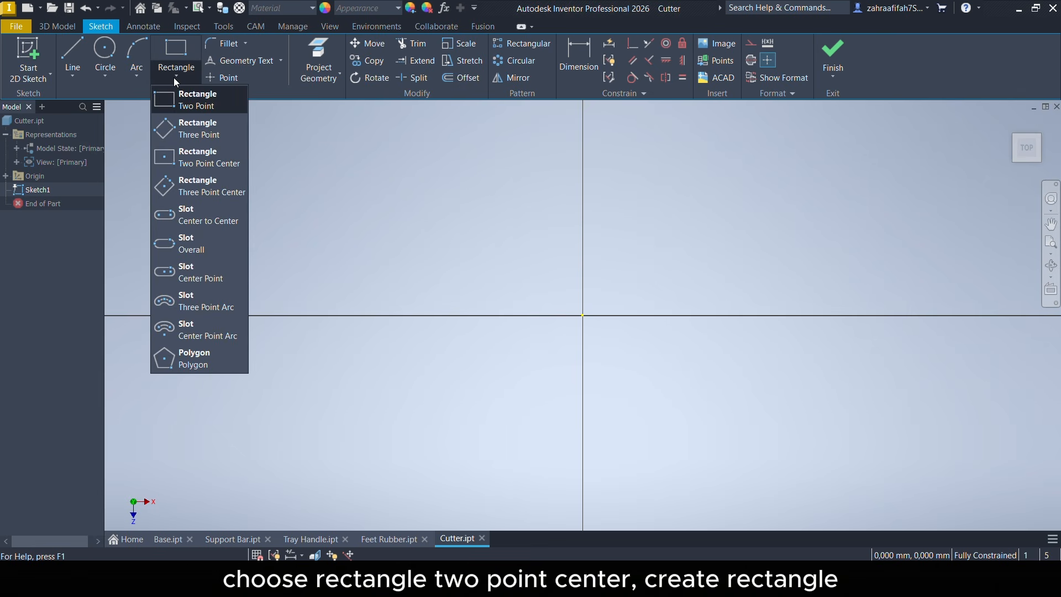
{"action": "left_click", "coordinate": [171, 162]}
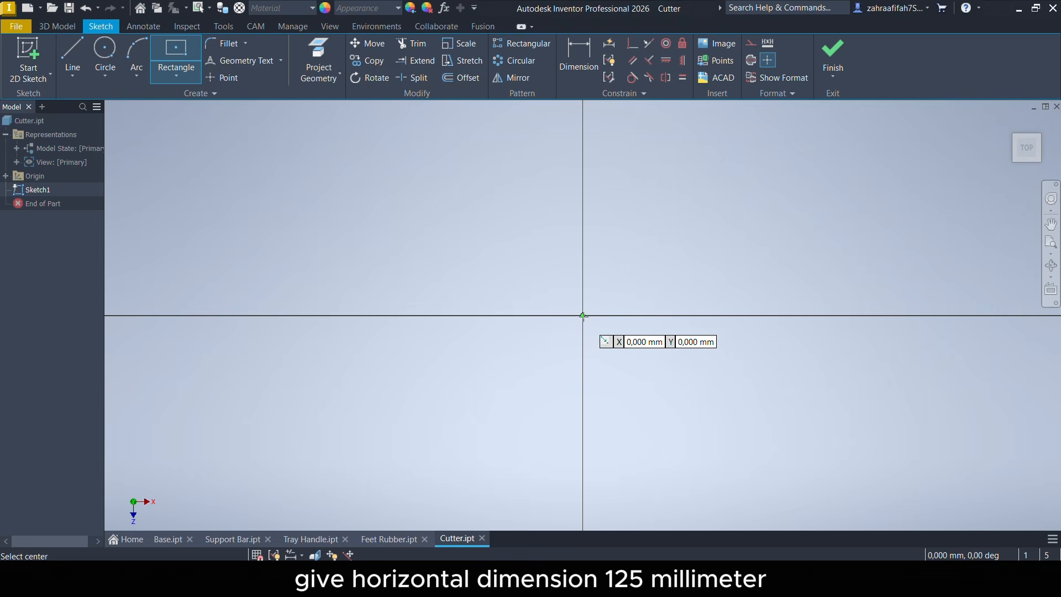
{"action": "left_click", "coordinate": [583, 315]}
{"action": "type", "text": "125"}
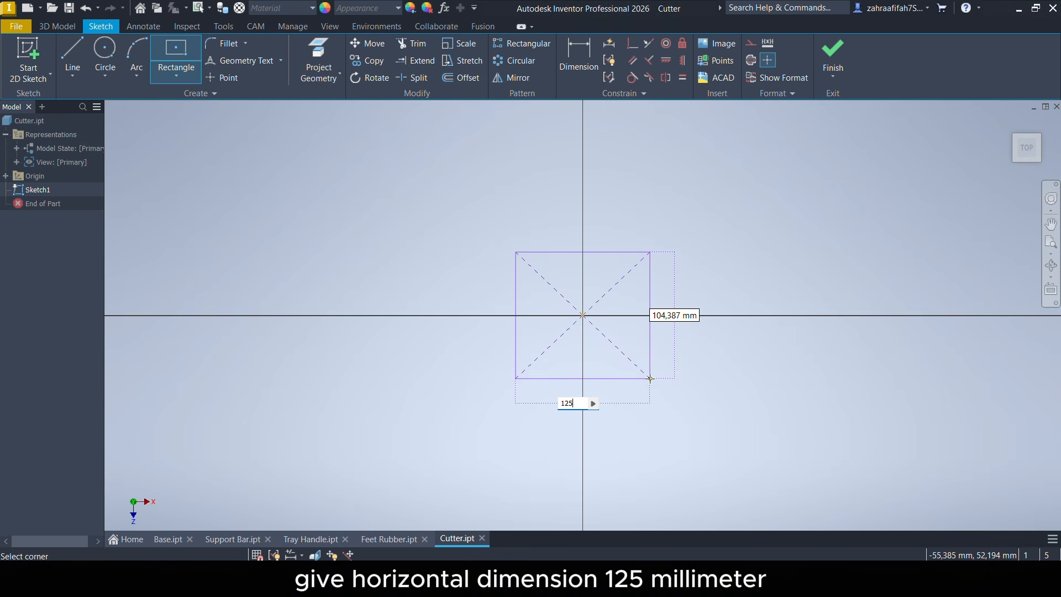
{"action": "key", "text": "Tab"}
{"action": "type", "text": "125"}
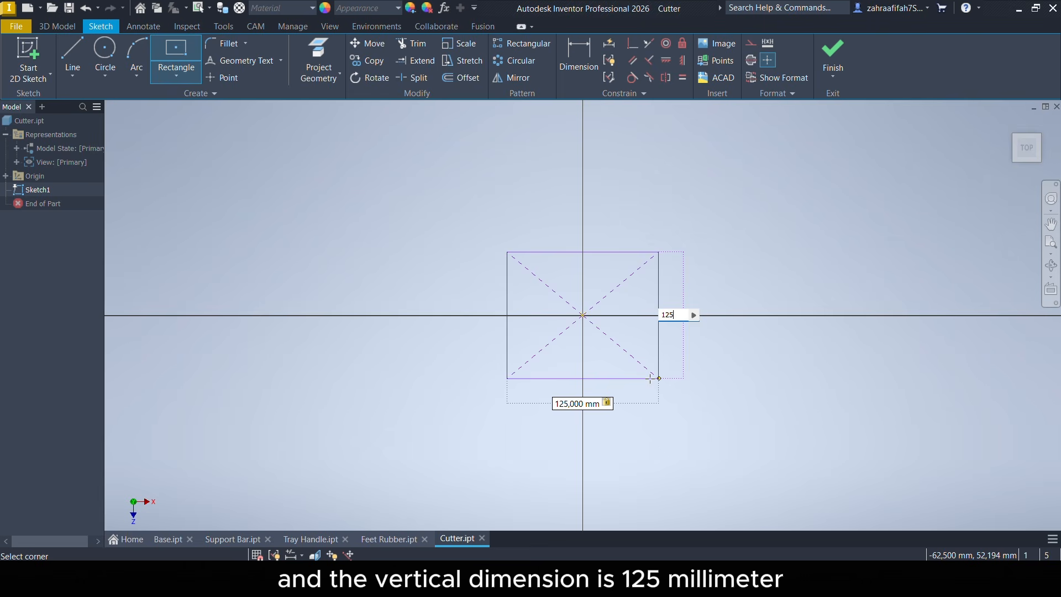
{"action": "key", "text": "Return"}
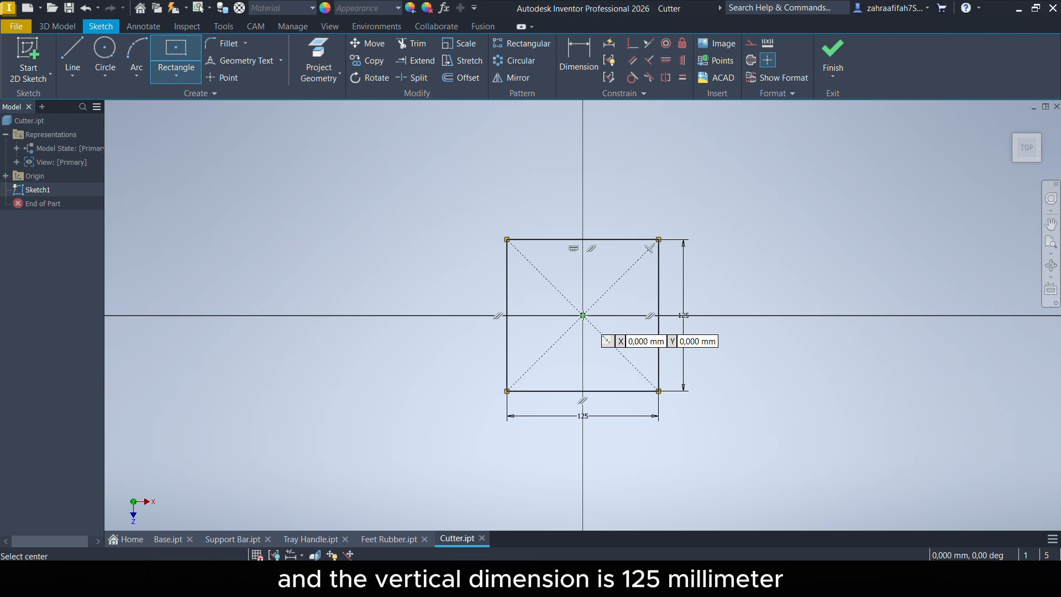
- Add a second center rectangle on the origin, 95 mm by 95 mm, inside the first one
{"action": "left_click", "coordinate": [583, 315]}
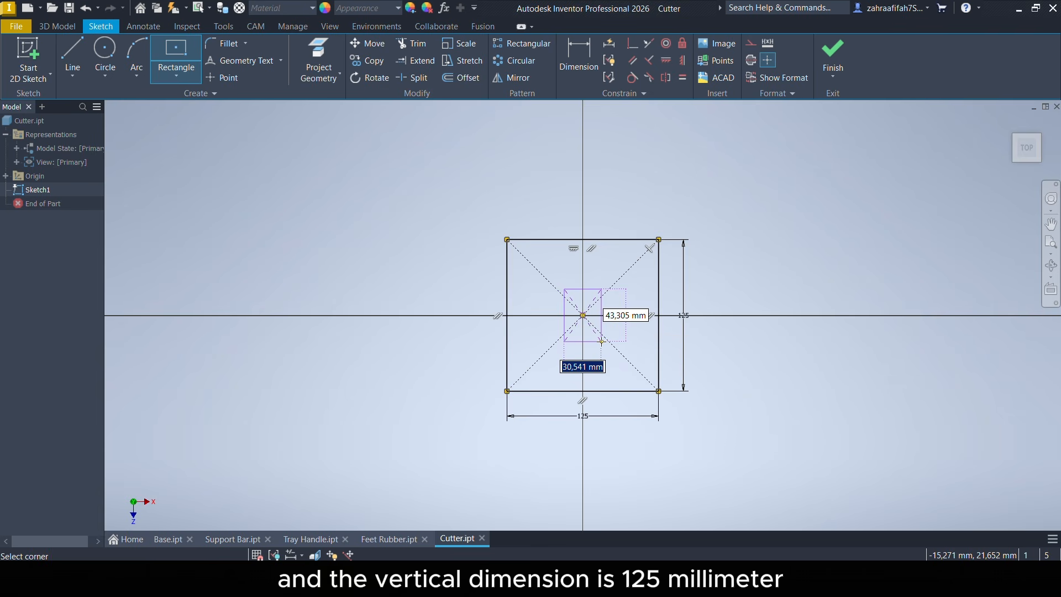
{"action": "key", "text": "Tab"}
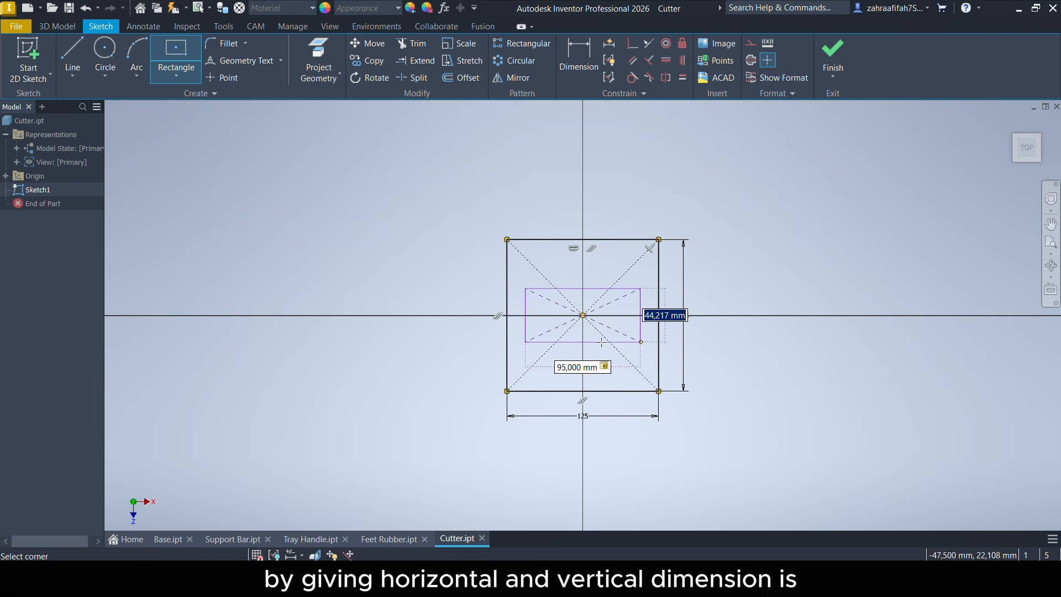
{"action": "type", "text": "95"}
{"action": "key", "text": "Return"}
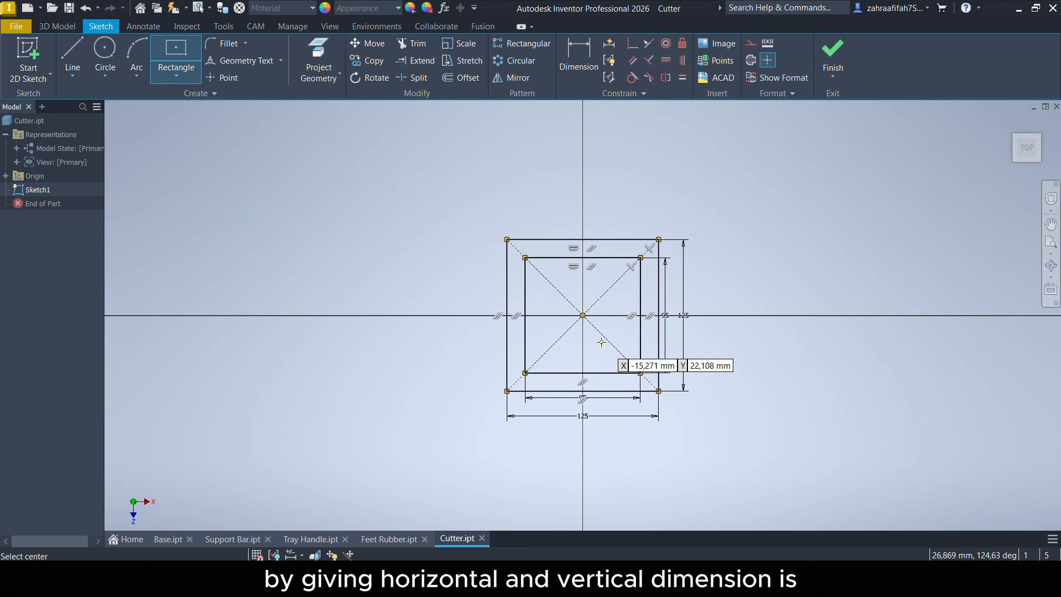
{"action": "key", "text": "Escape"}
- Draw a 10 mm by 10 mm two-point rectangle inside the inner square, starting from its lower-left corner
{"action": "scroll", "coordinate": [601, 343], "scroll_direction": "up", "scroll_amount": 3}
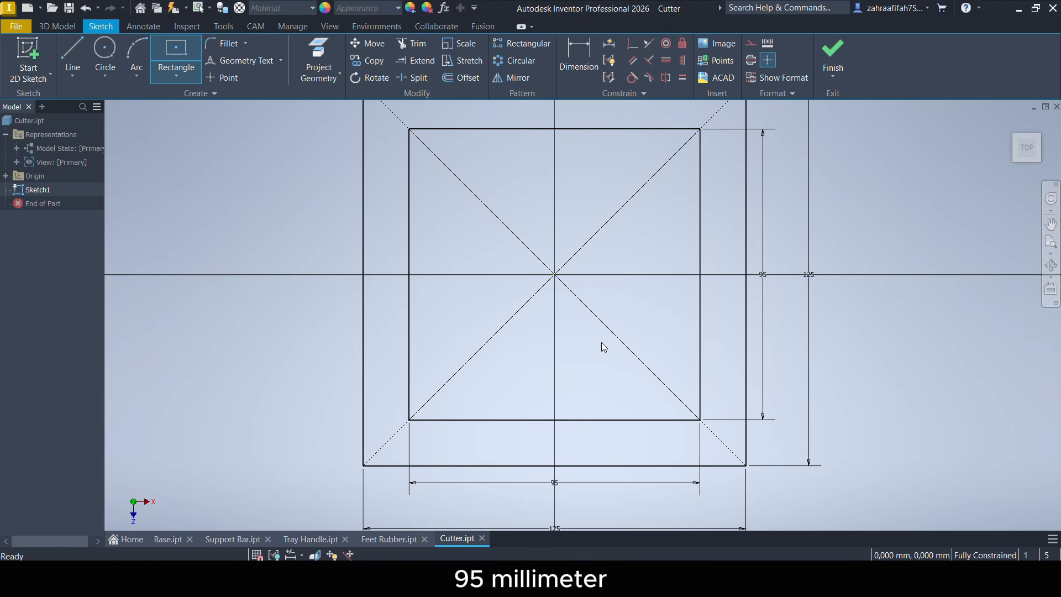
{"action": "scroll", "coordinate": [601, 343], "scroll_direction": "down", "scroll_amount": 1}
{"action": "scroll", "coordinate": [601, 343], "scroll_direction": "up", "scroll_amount": 3}
{"action": "scroll", "coordinate": [571, 346], "scroll_direction": "down", "scroll_amount": 2}
{"action": "left_click", "coordinate": [176, 77]}
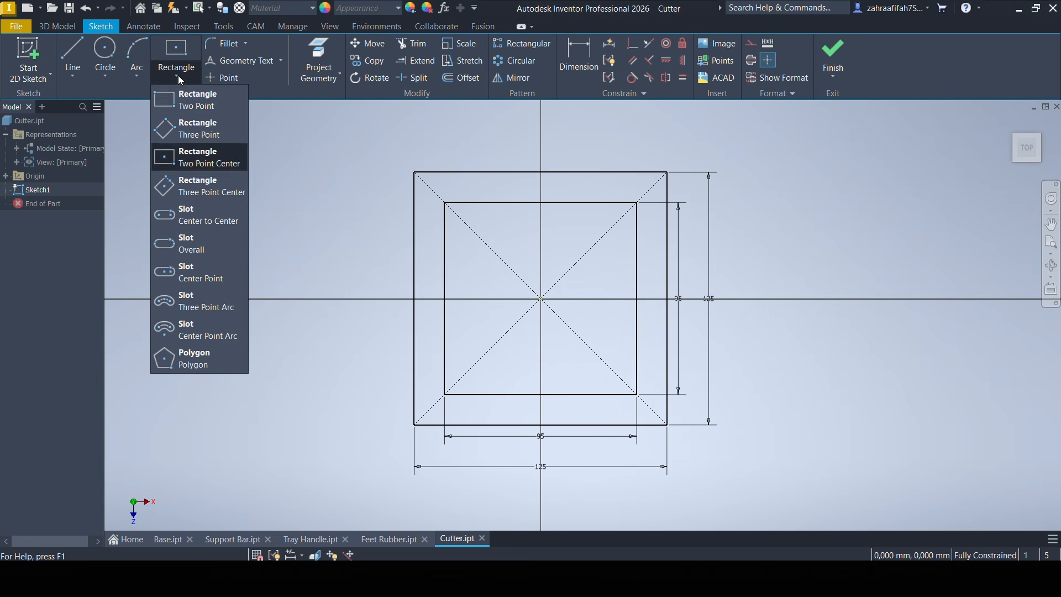
{"action": "left_click", "coordinate": [178, 103]}
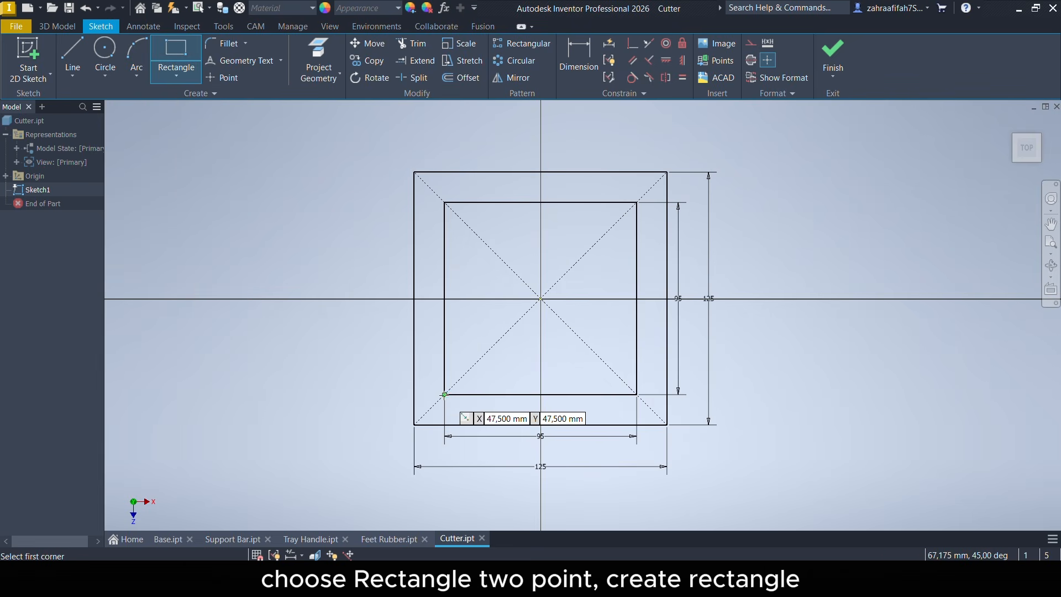
{"action": "left_click", "coordinate": [445, 394]}
{"action": "type", "text": "10"}
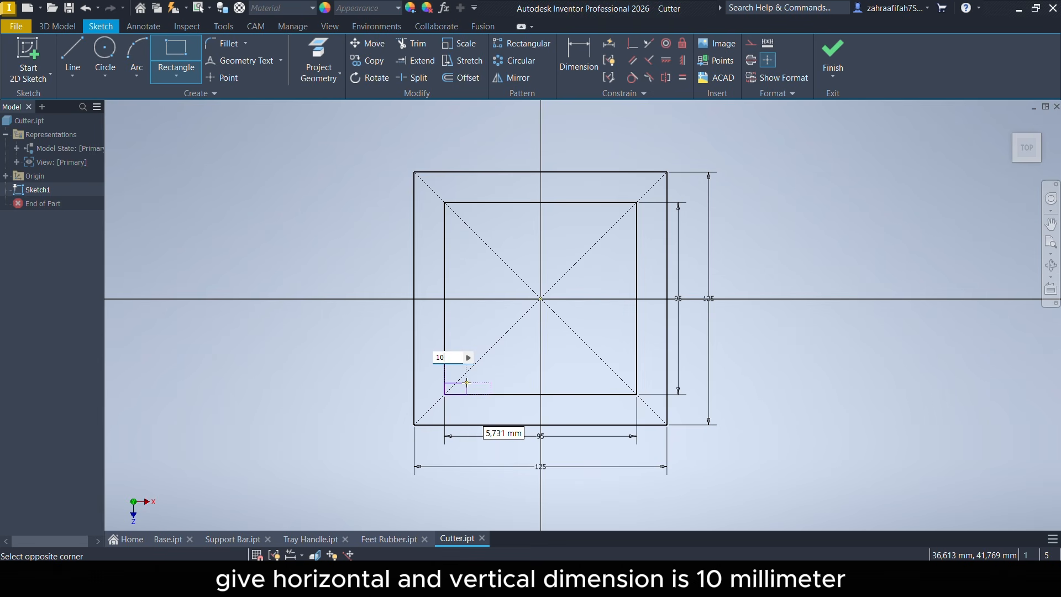
{"action": "key", "text": "Tab"}
{"action": "type", "text": "1"}
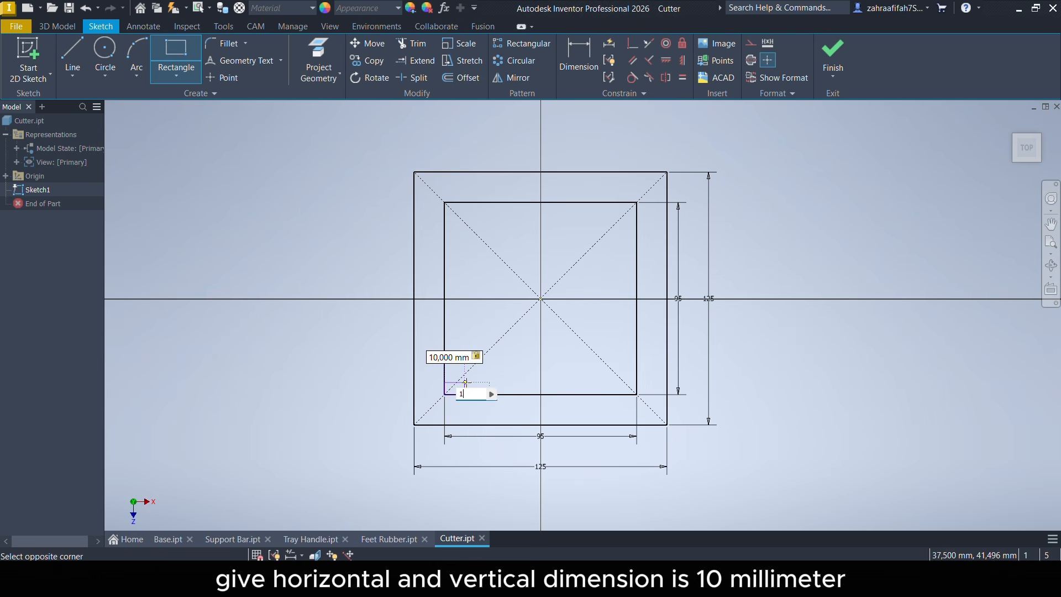
{"action": "type", "text": "0"}
{"action": "key", "text": "Tab"}
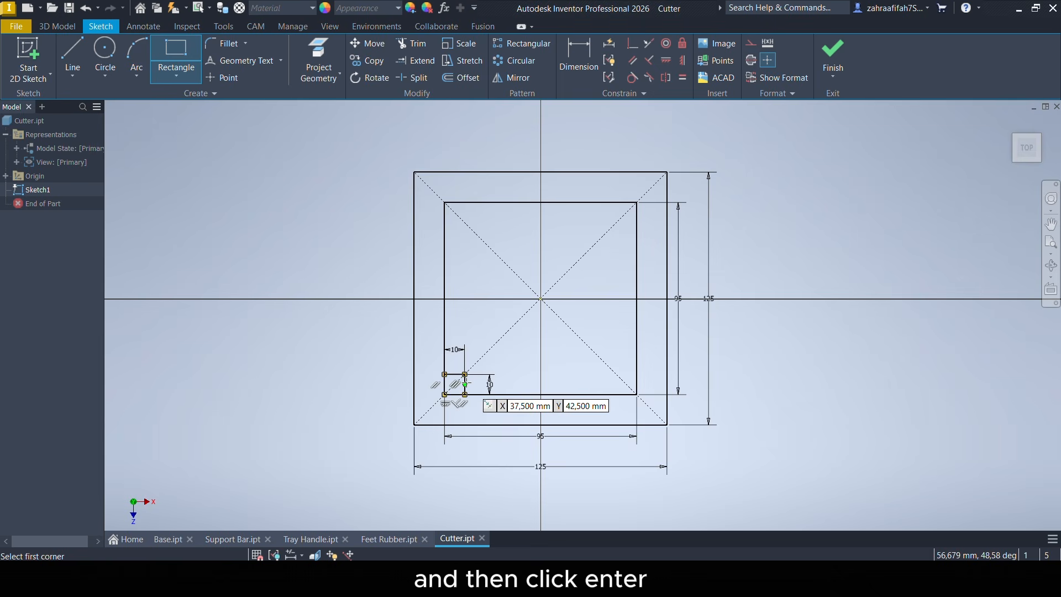
{"action": "key", "text": "Return"}
- Set up a rectangular pattern of the small square along the inner square's bottom edge, flipped to the right, with 9 instances spaced 10.625 mm
{"action": "scroll", "coordinate": [500, 386], "scroll_direction": "up", "scroll_amount": 3}
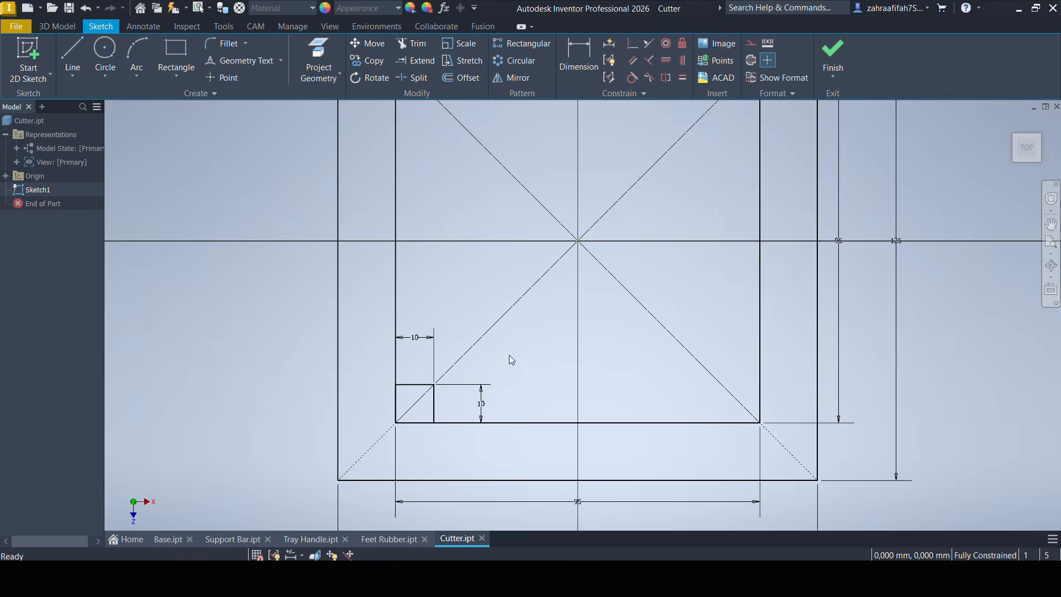
{"action": "left_click", "coordinate": [496, 51]}
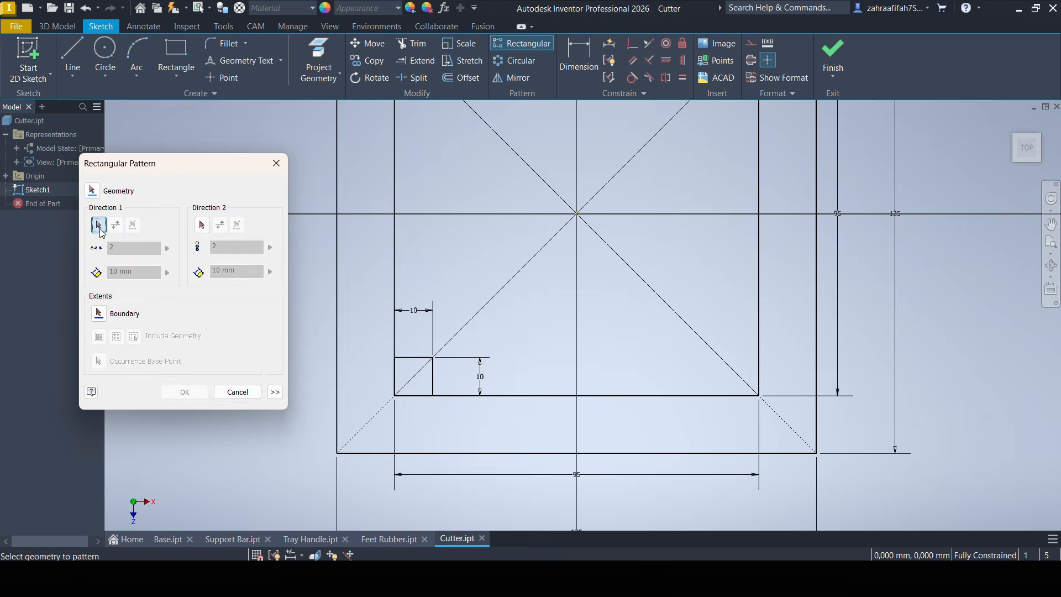
{"action": "left_click_drag", "start_coordinate": [384, 356], "coordinate": [441, 407]}
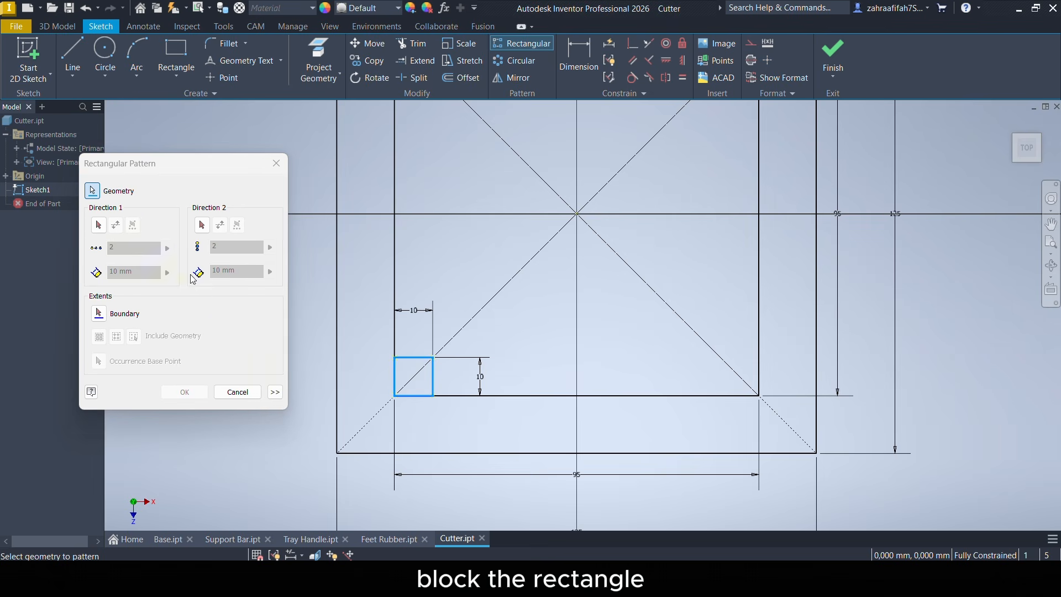
{"action": "left_click", "coordinate": [105, 227]}
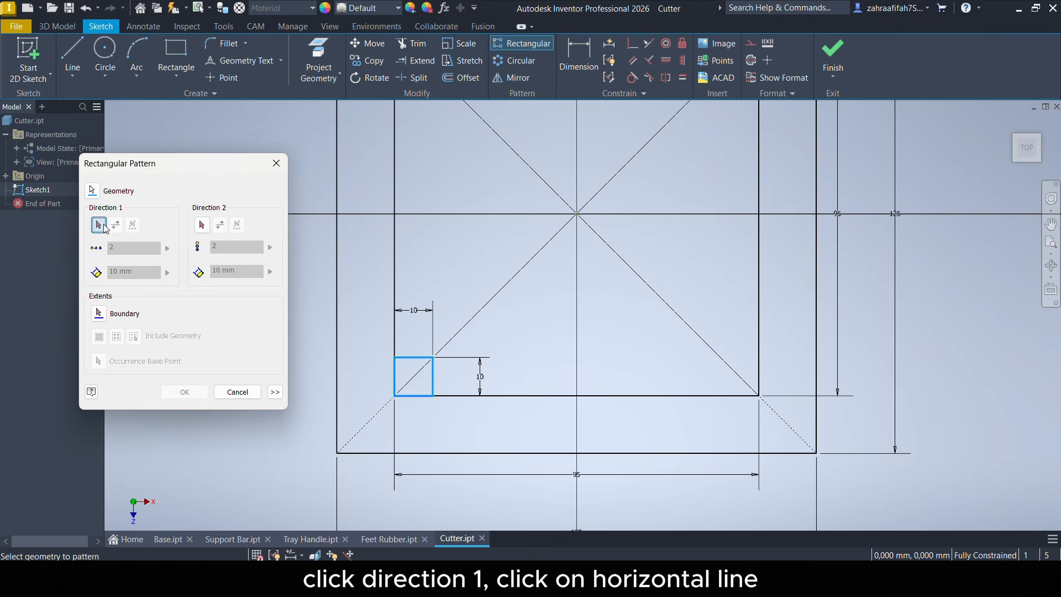
{"action": "left_click", "coordinate": [454, 396]}
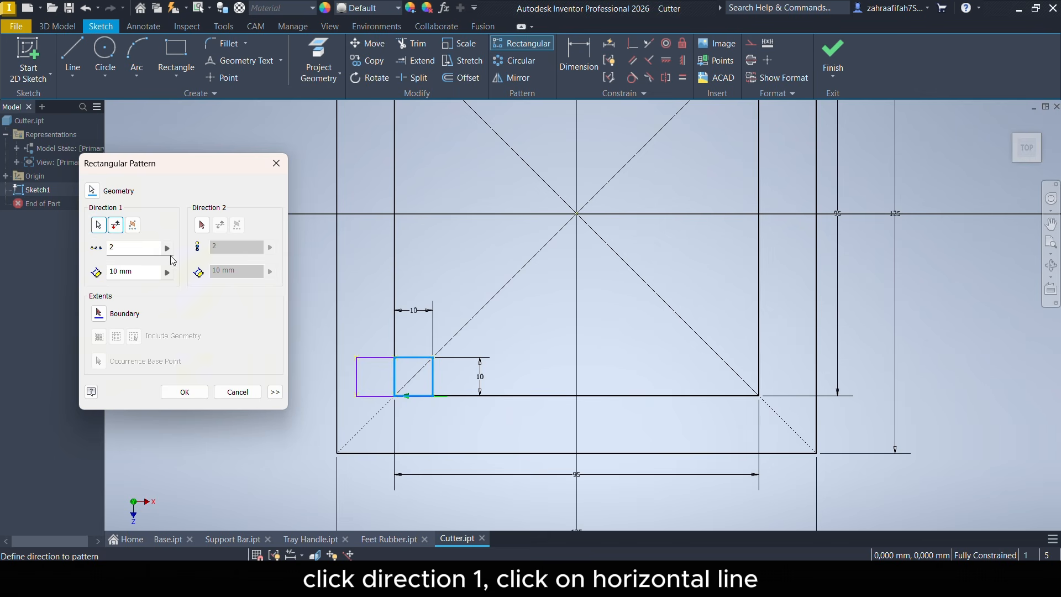
{"action": "left_click", "coordinate": [116, 226]}
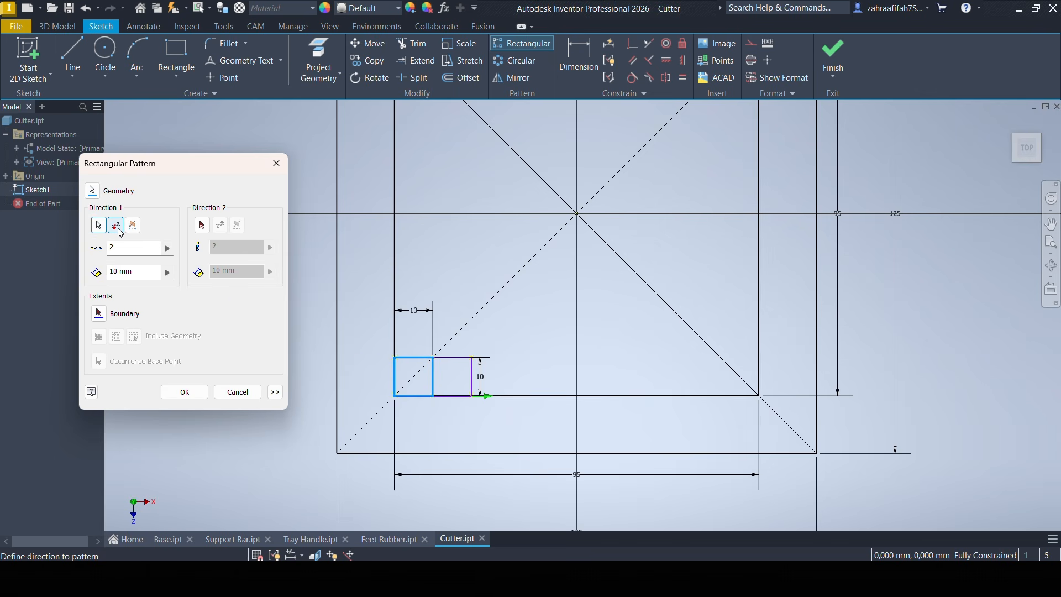
{"action": "left_click", "coordinate": [121, 250]}
{"action": "type", "text": "9"}
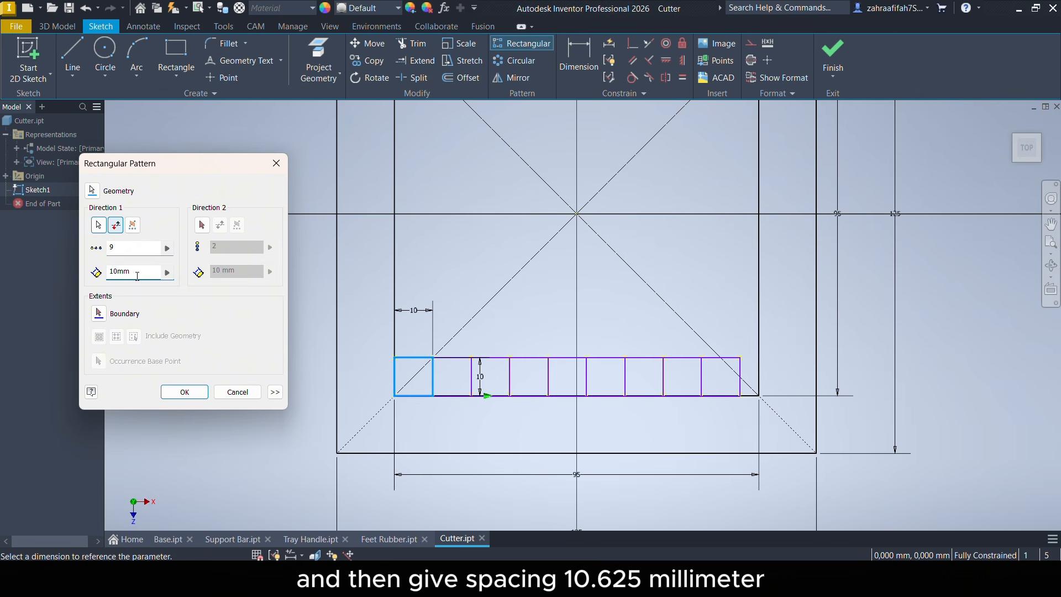
{"action": "type", "text": "625"}
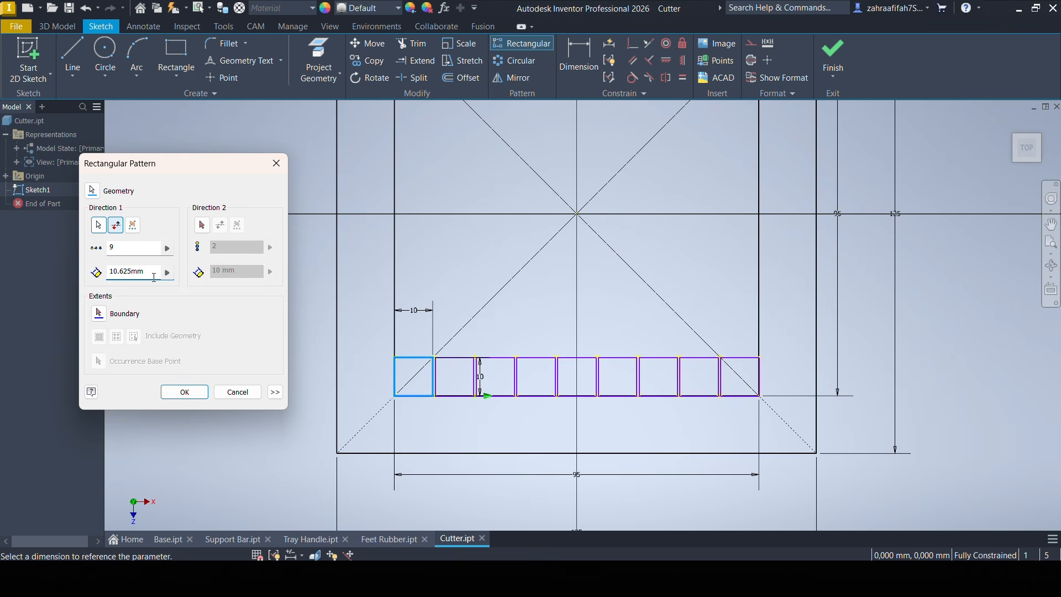
- Add a second pattern direction up the inner square's left edge with 9 instances spaced 10.625 mm, and create the pattern
{"action": "left_click", "coordinate": [201, 226]}
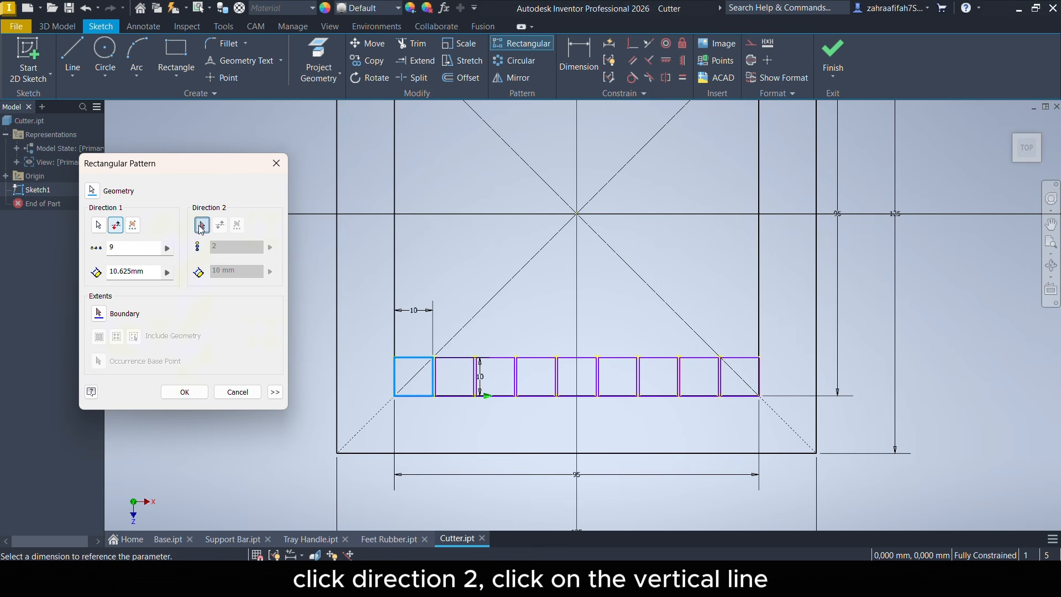
{"action": "left_click", "coordinate": [394, 330]}
{"action": "left_click", "coordinate": [218, 252]}
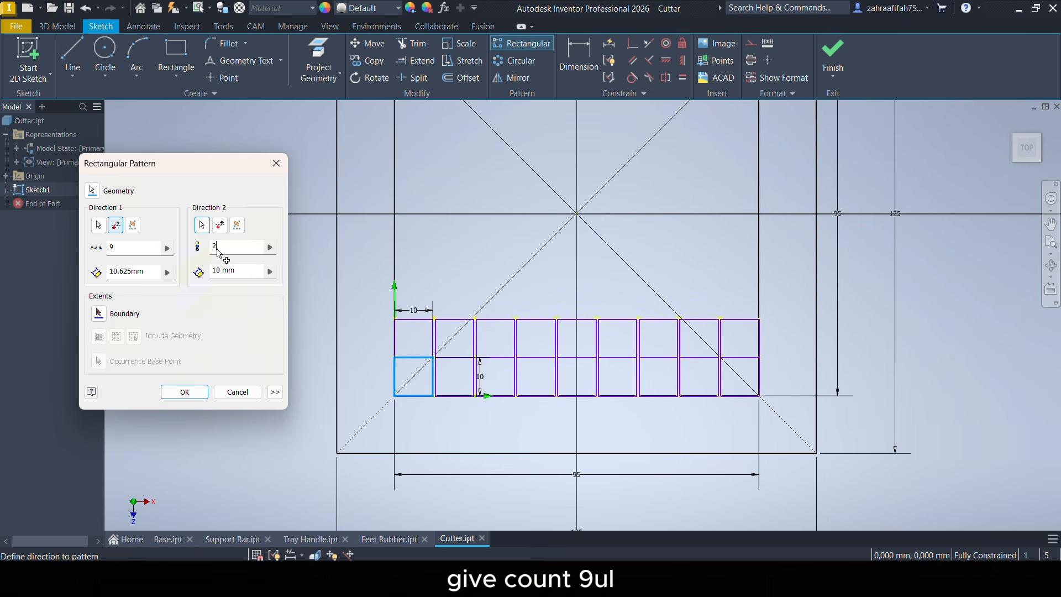
{"action": "type", "text": "9"}
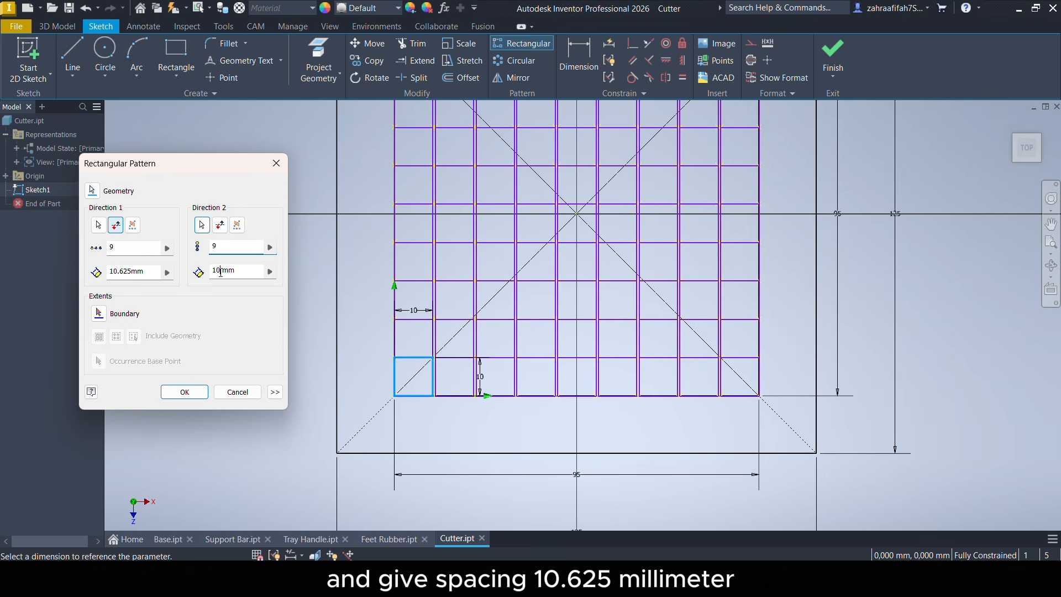
{"action": "type", "text": "624"}
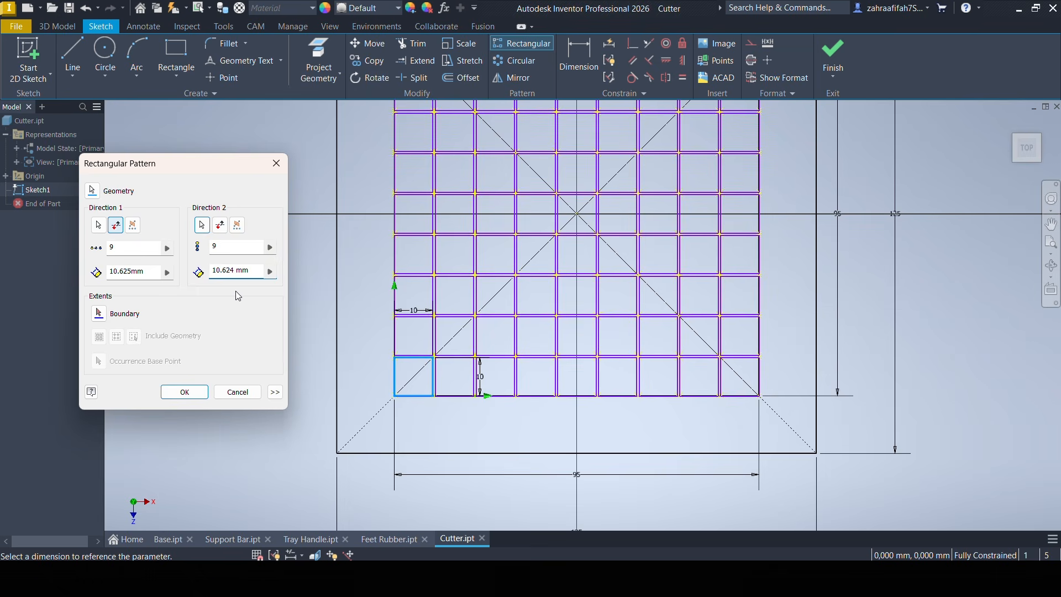
{"action": "key", "text": "BackSpace"}
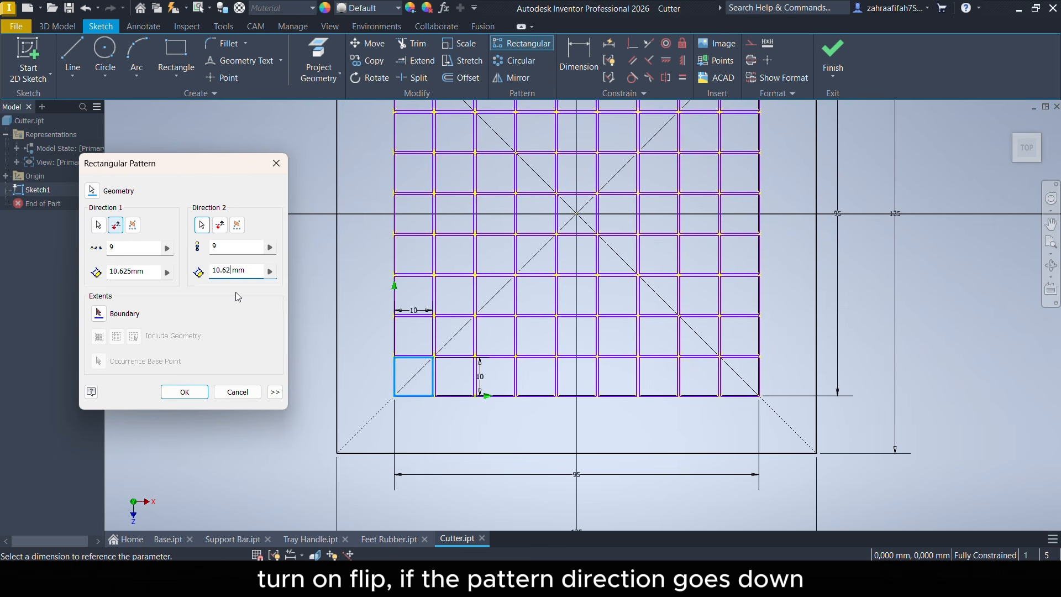
{"action": "type", "text": "5"}
{"action": "scroll", "coordinate": [438, 263], "scroll_direction": "down", "scroll_amount": 3}
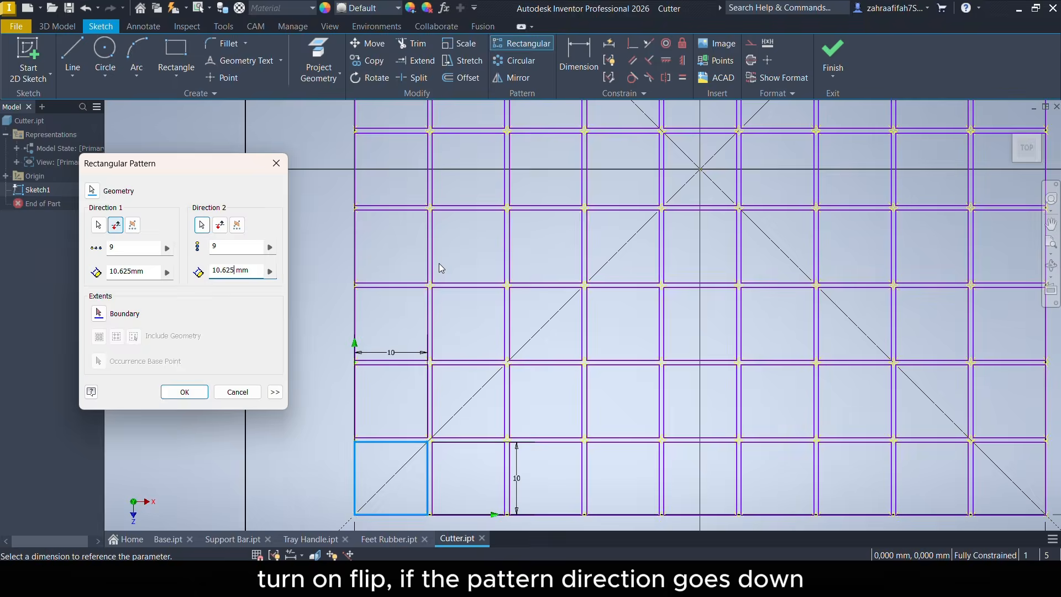
{"action": "middle_click_drag", "start_coordinate": [440, 268], "coordinate": [449, 339]}
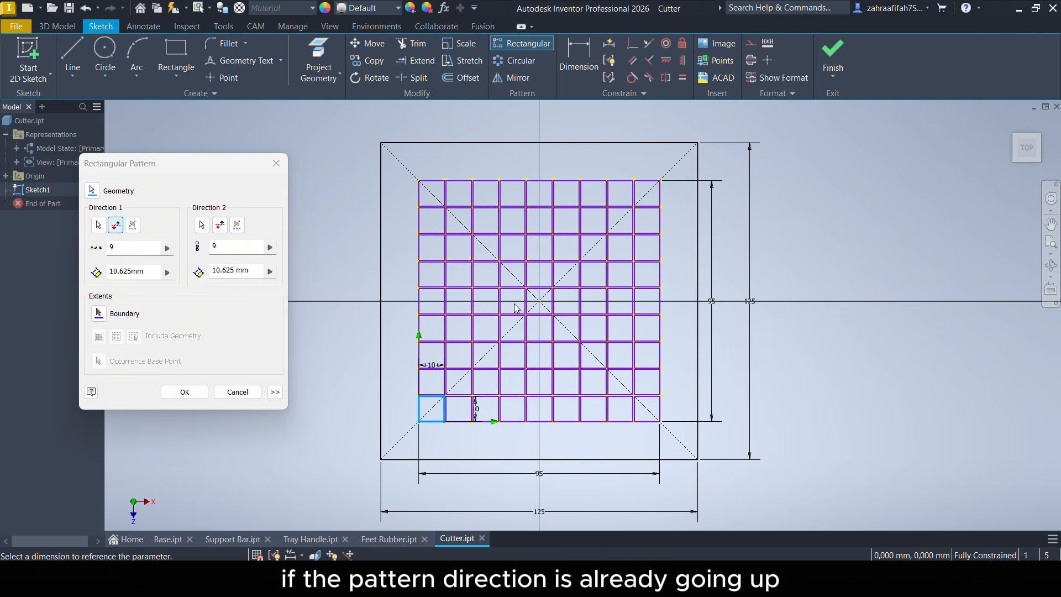
{"action": "left_click", "coordinate": [186, 392]}
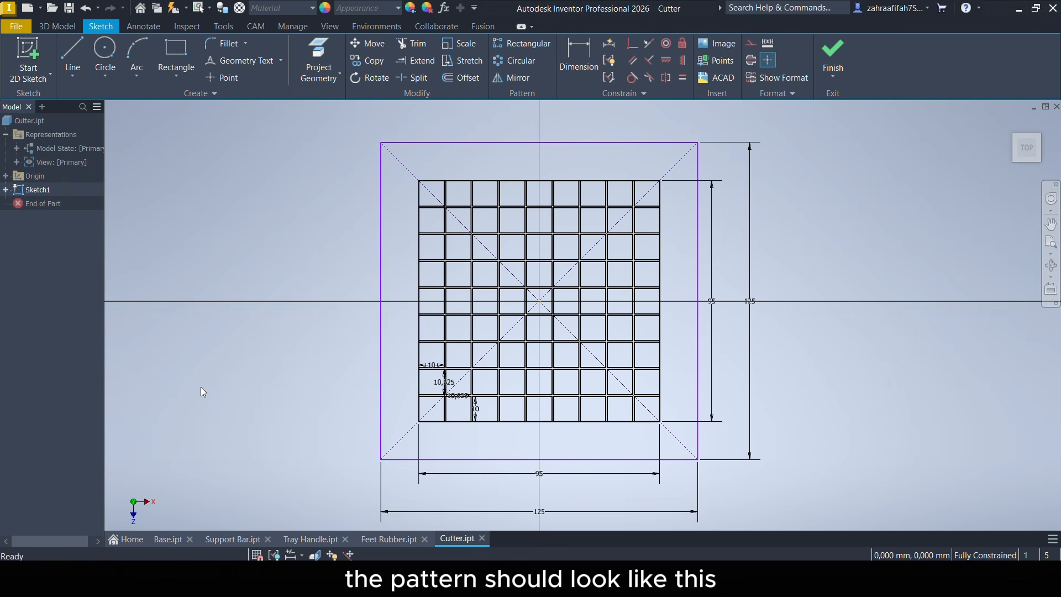
- Draw two 12 mm center-point circles on the outer square's diagonal, one near its upper-left corner and one near its lower-right corner
{"action": "left_click", "coordinate": [105, 75]}
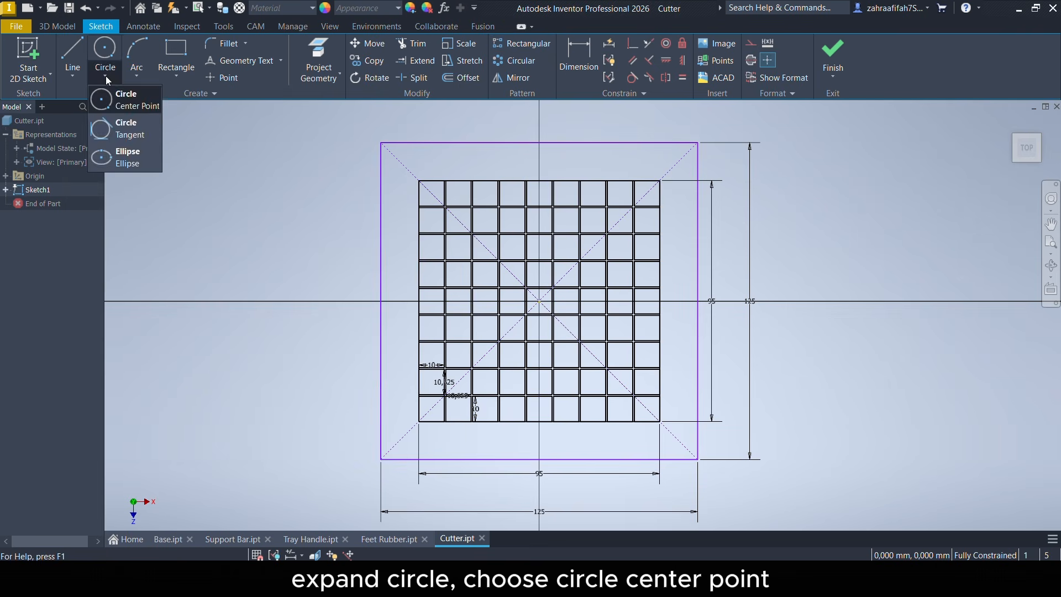
{"action": "left_click", "coordinate": [116, 101]}
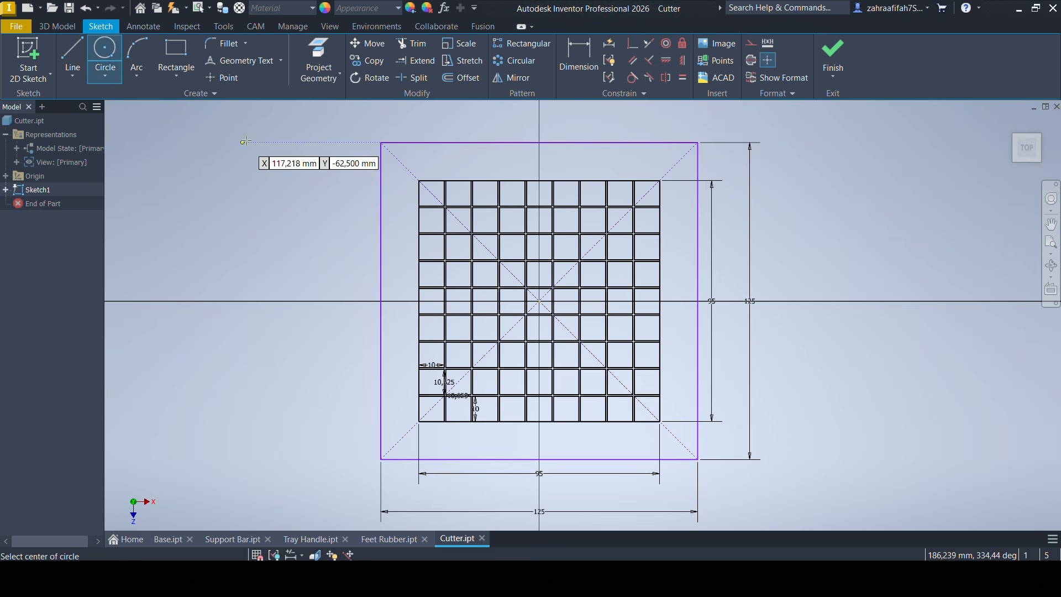
{"action": "left_click", "coordinate": [401, 164]}
{"action": "type", "text": "12"}
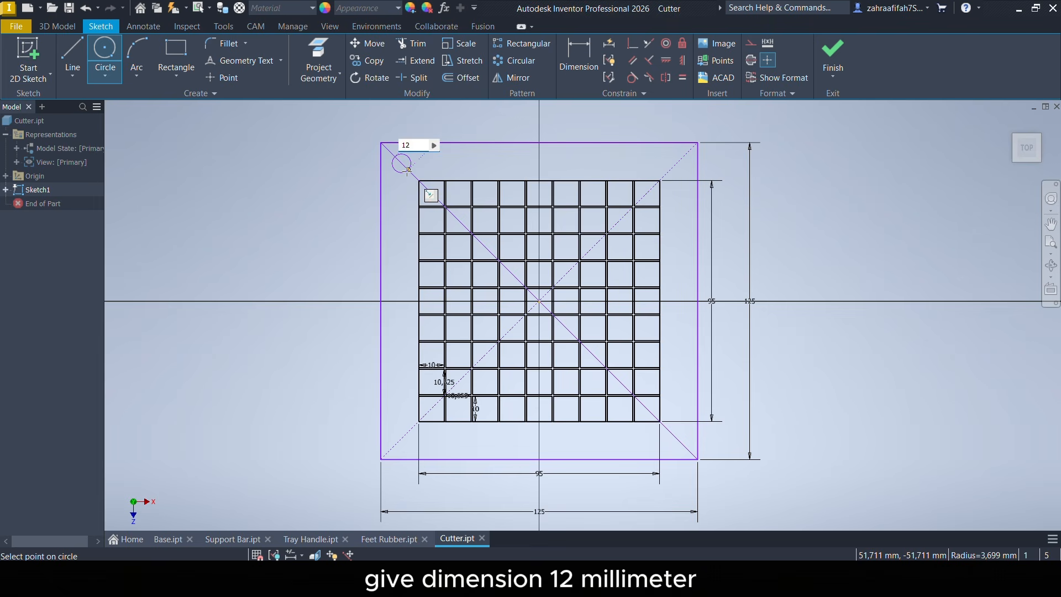
{"action": "key", "text": "Return"}
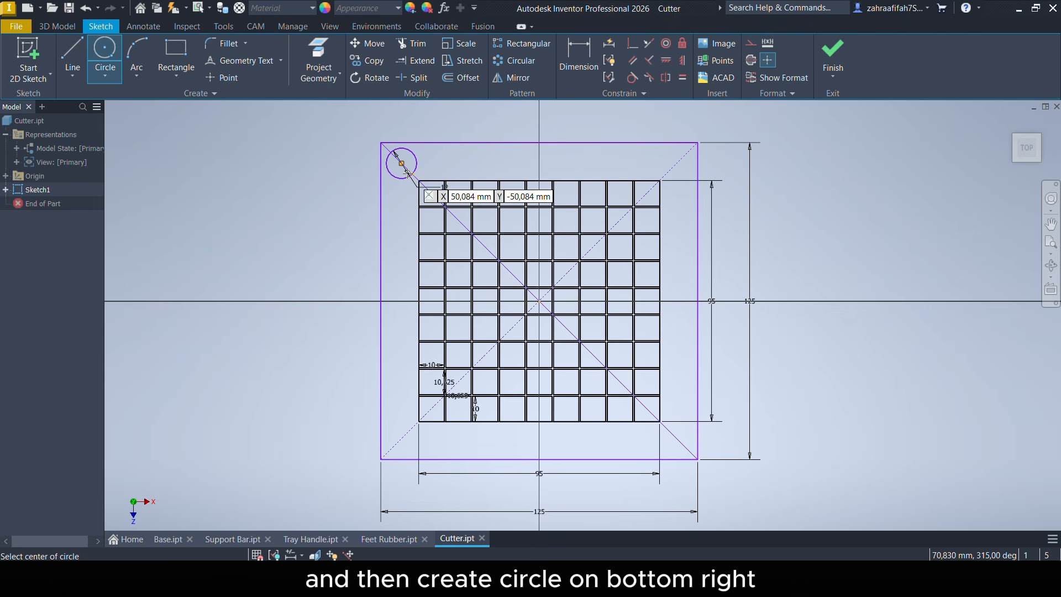
{"action": "left_click", "coordinate": [679, 440]}
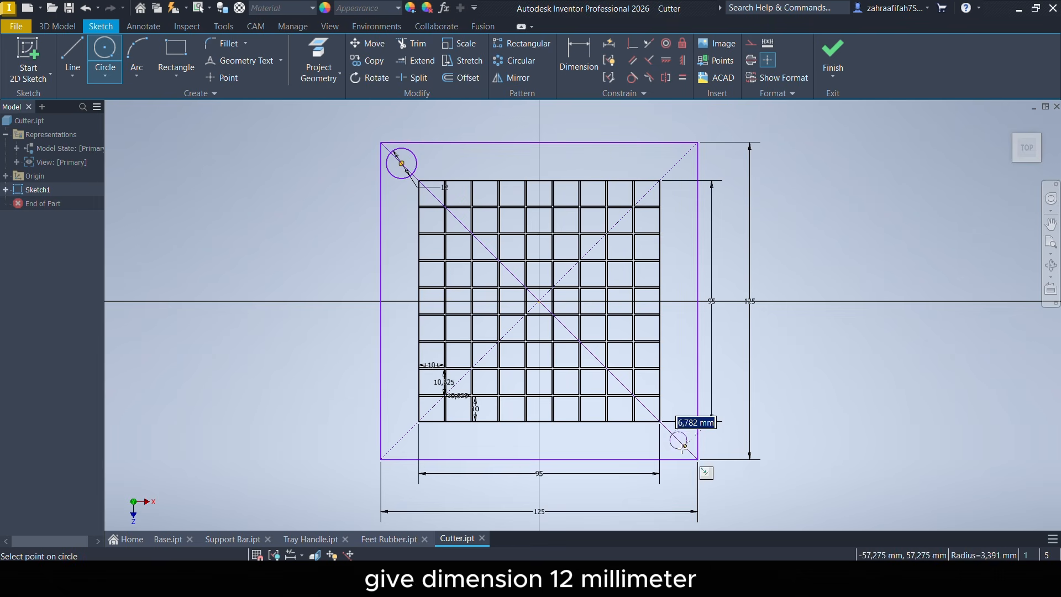
{"action": "type", "text": "12"}
{"action": "key", "text": "Return"}
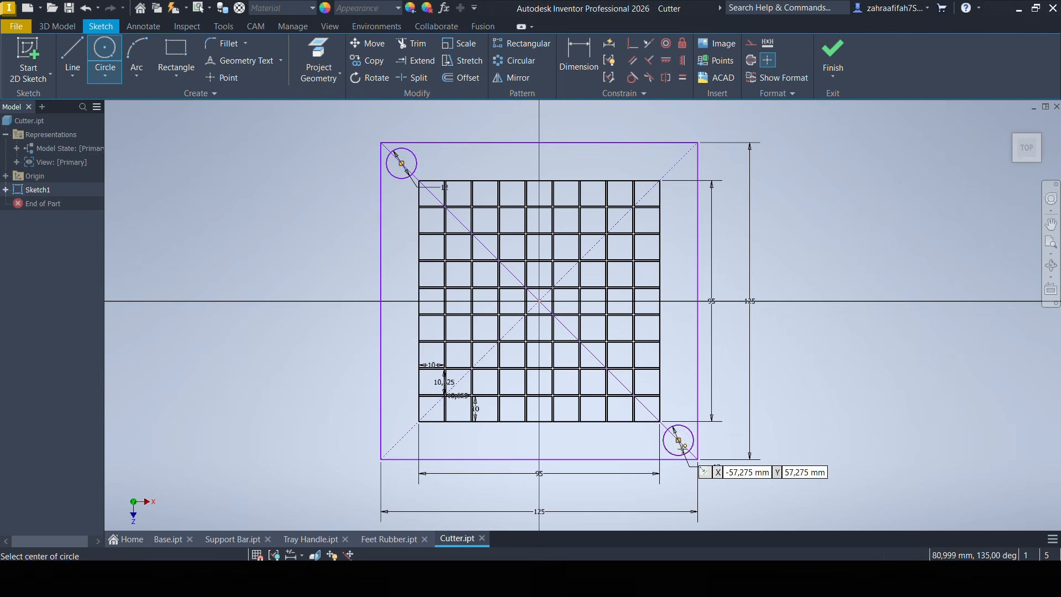
{"action": "key", "text": "Escape"}
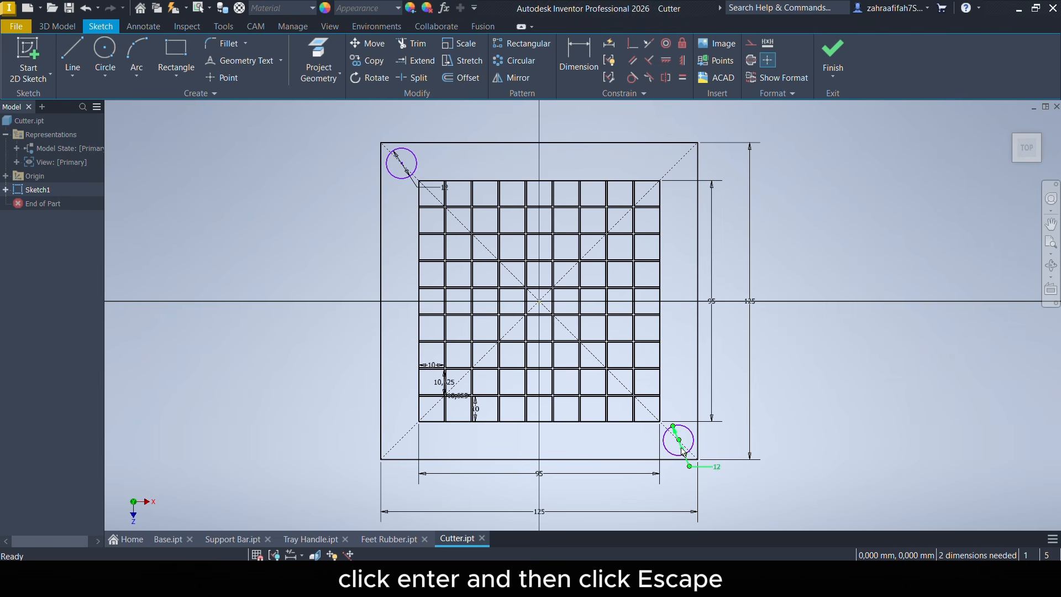
- Add an aligned dimension of 75 mm between the upper-left circle's center and the origin
{"action": "left_click", "coordinate": [578, 58]}
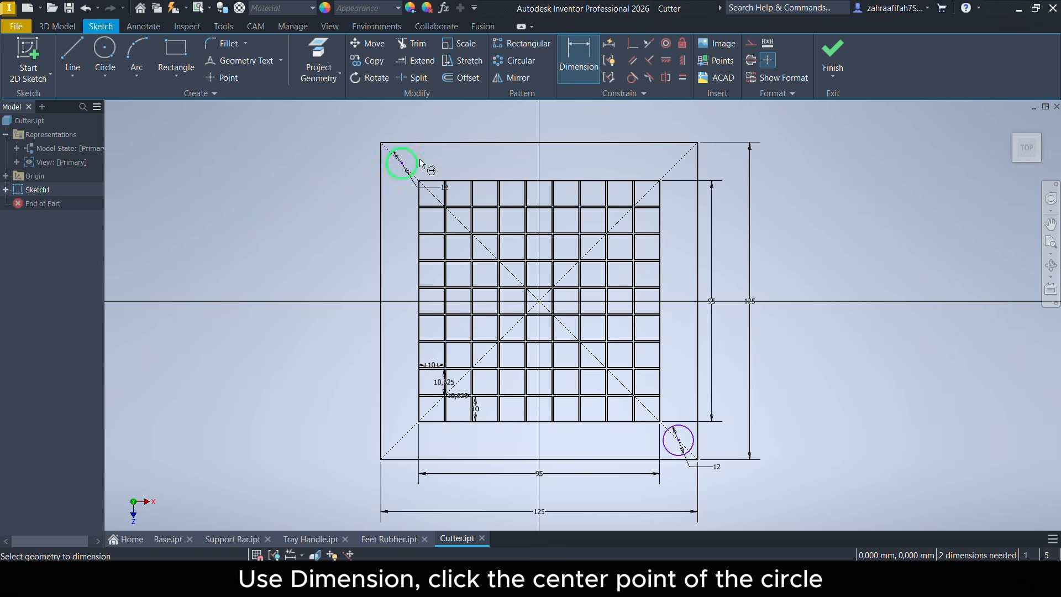
{"action": "left_click", "coordinate": [401, 163]}
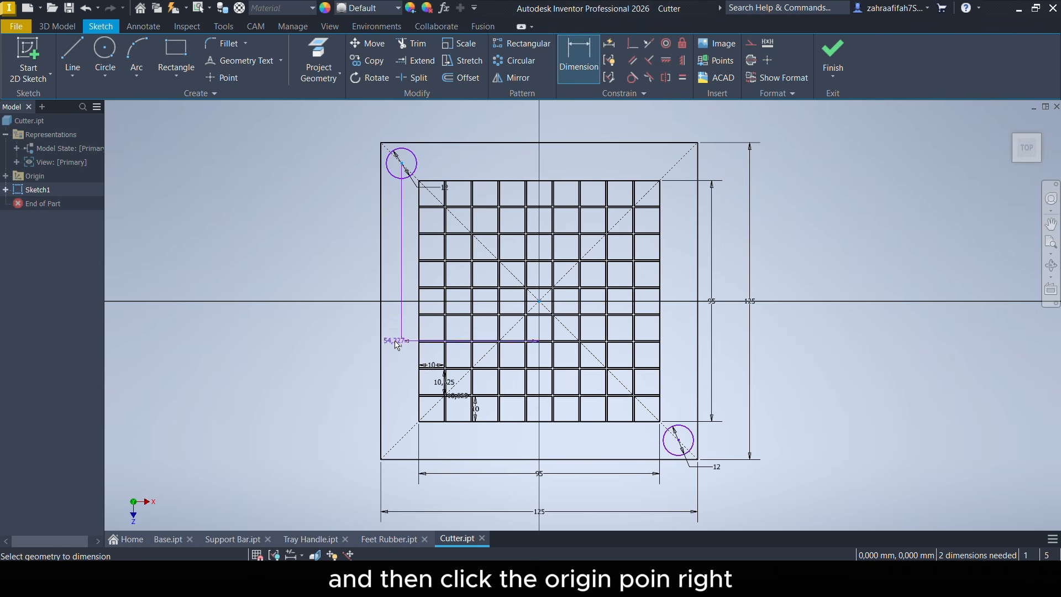
{"action": "left_click", "coordinate": [539, 301]}
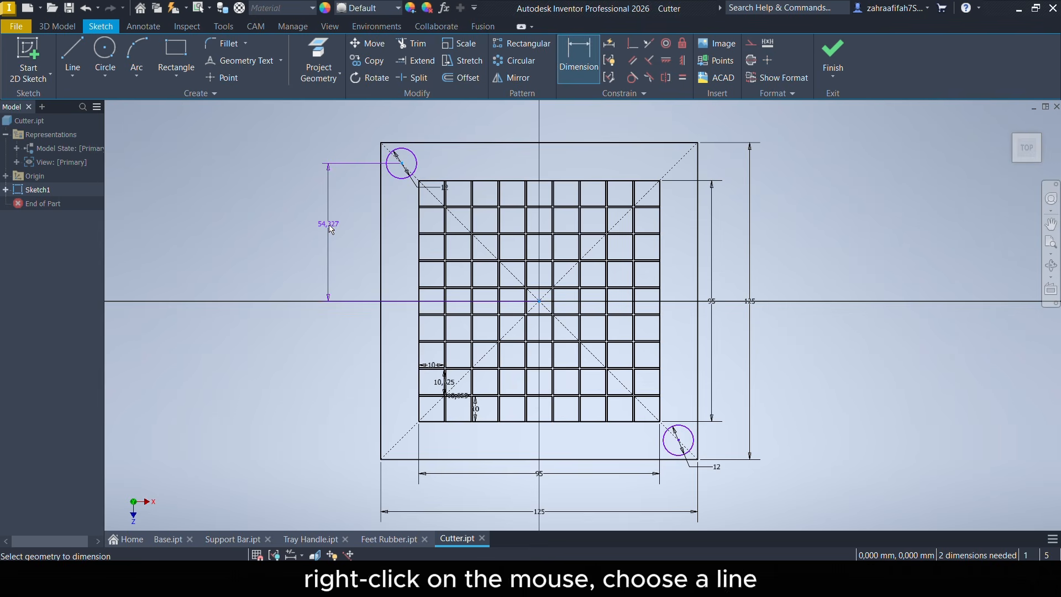
{"action": "right_click", "coordinate": [330, 230]}
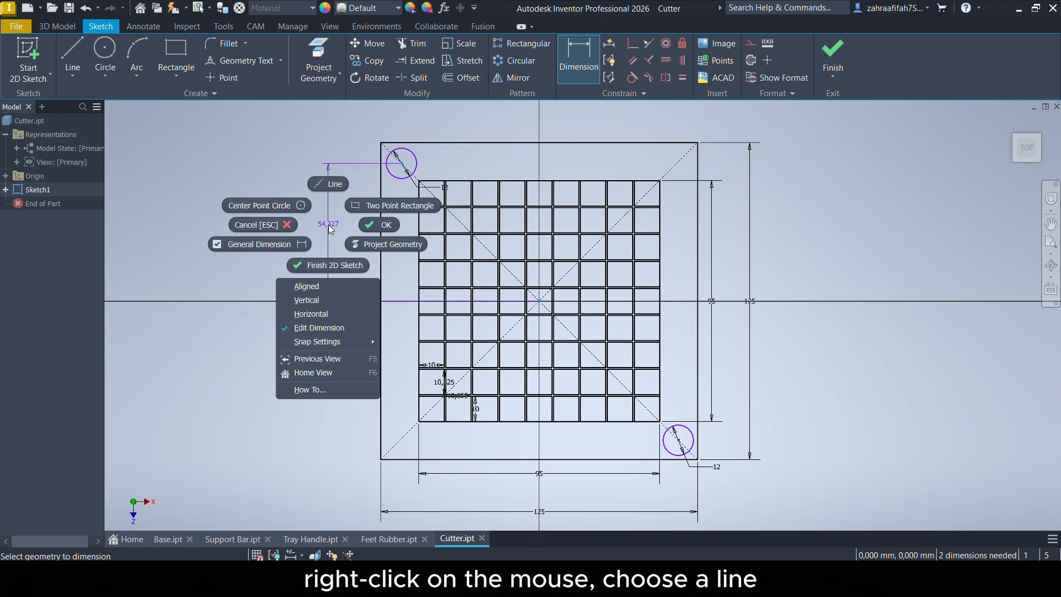
{"action": "left_click", "coordinate": [306, 287]}
{"action": "left_click", "coordinate": [334, 386]}
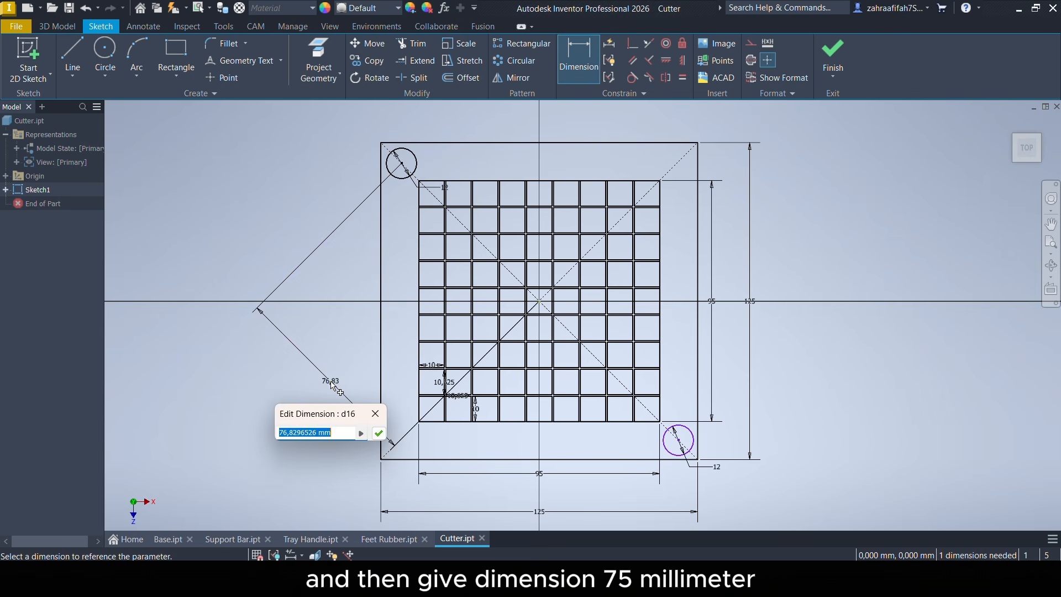
{"action": "key", "text": "Return"}
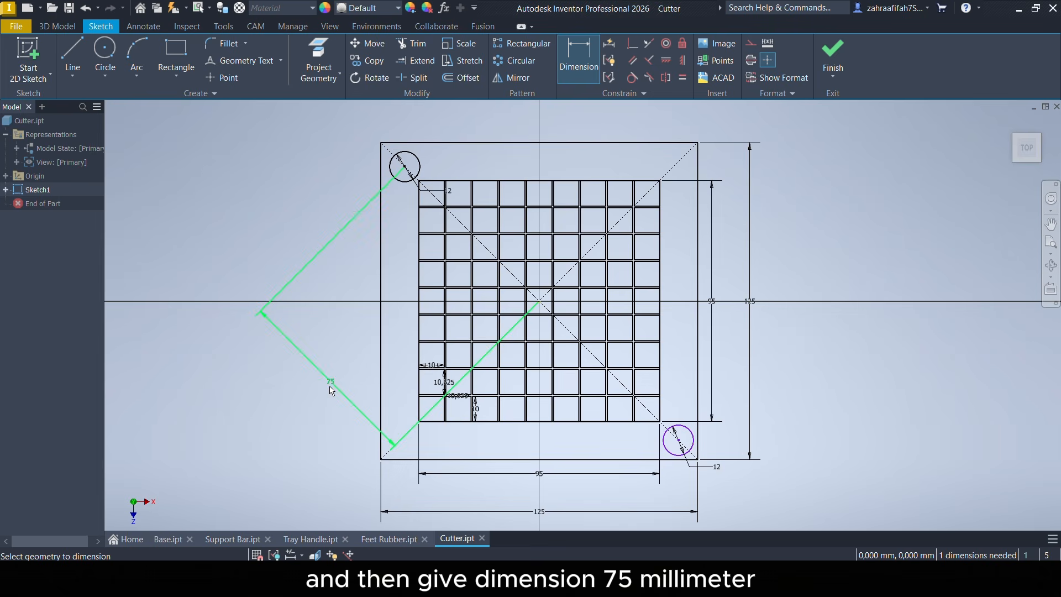
- Add an aligned dimension of 75 mm between the lower-right circle's center and the origin
{"action": "left_click", "coordinate": [538, 301]}
{"action": "right_click", "coordinate": [483, 438]}
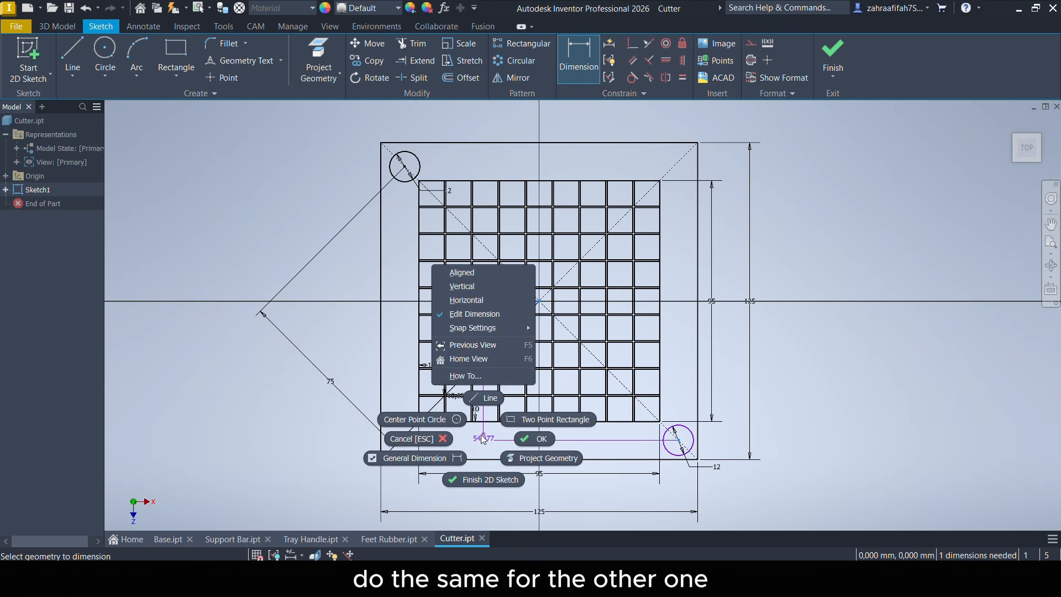
{"action": "left_click", "coordinate": [495, 281]}
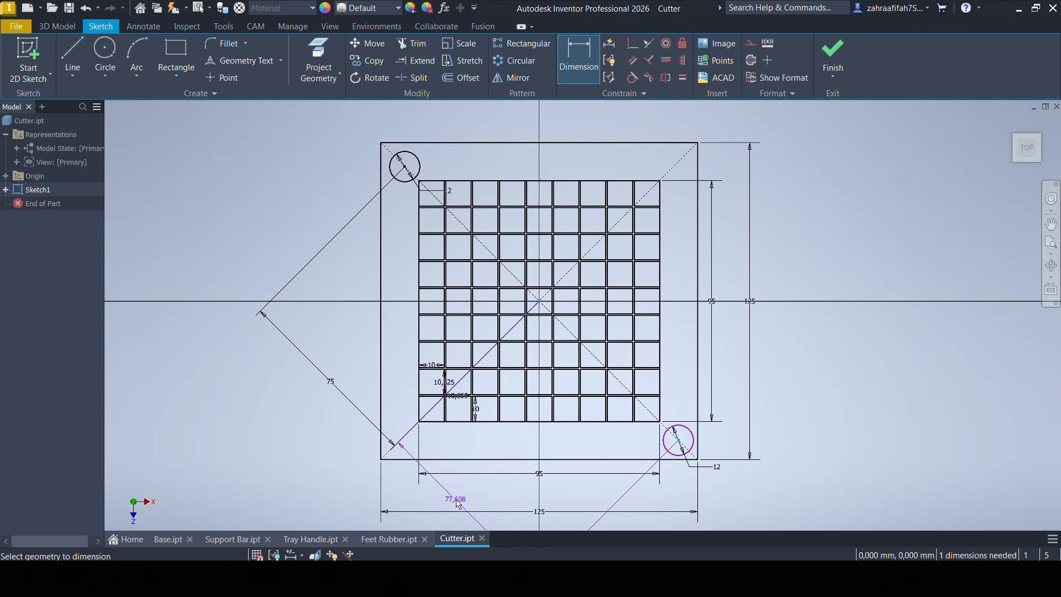
{"action": "left_click", "coordinate": [452, 502]}
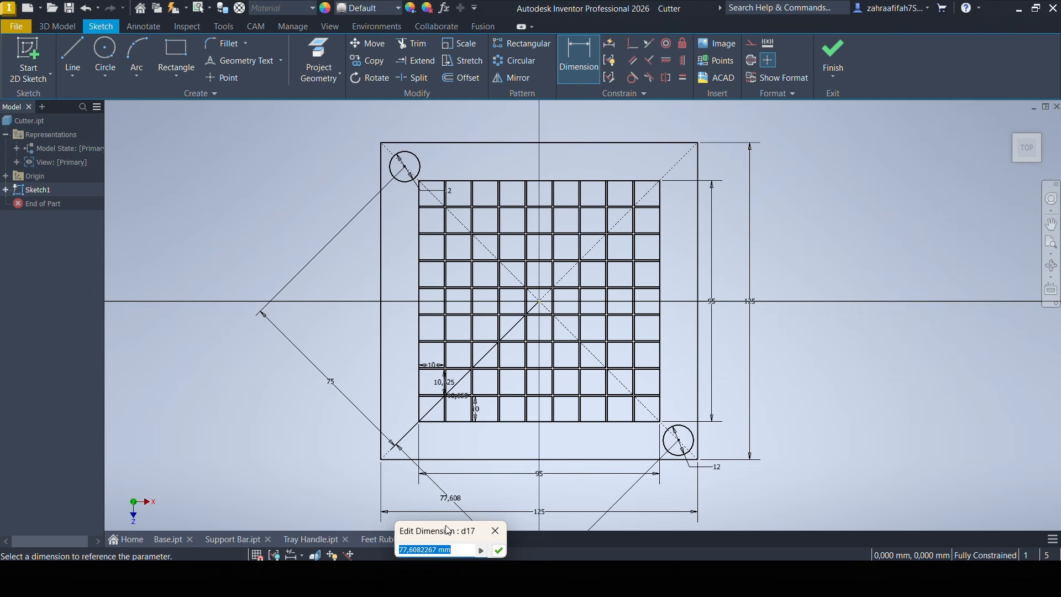
{"action": "left_click_drag", "start_coordinate": [448, 530], "coordinate": [343, 420]}
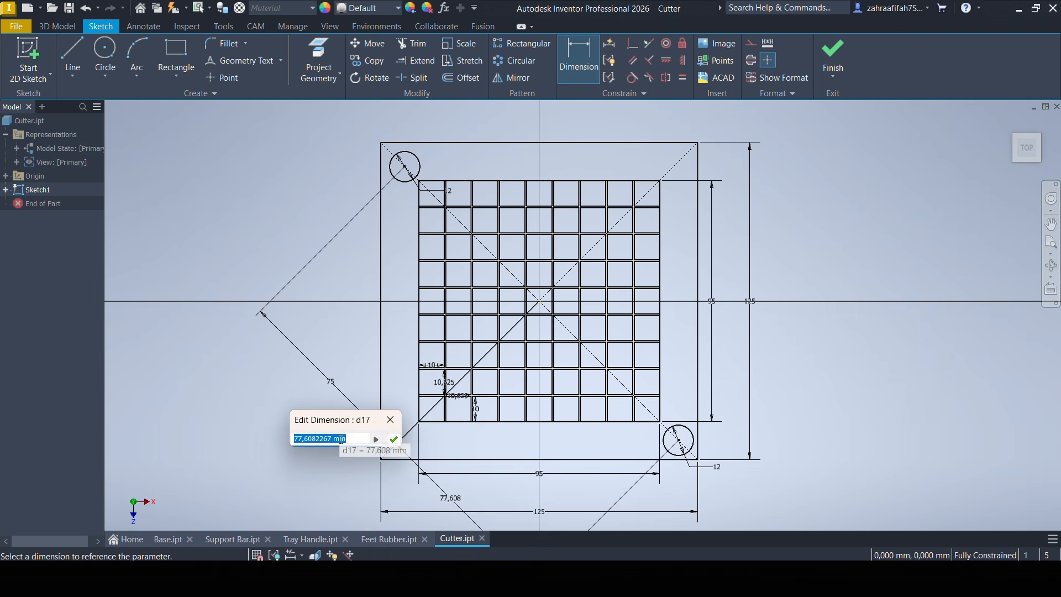
{"action": "type", "text": "75"}
{"action": "key", "text": "Return"}
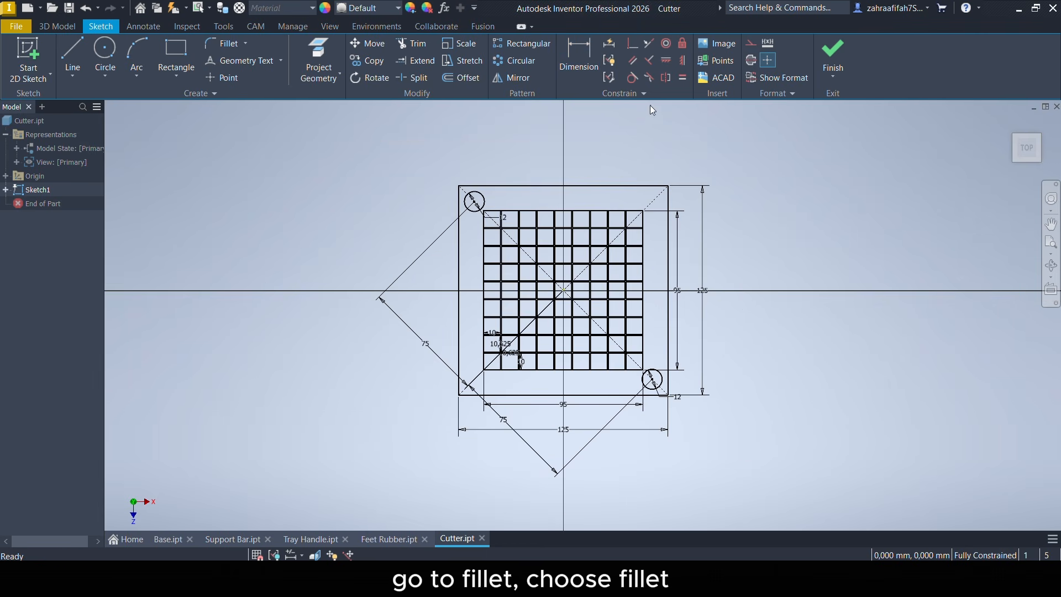
- Fillet all four corners of the outer square with a 10 mm radius
{"action": "left_click", "coordinate": [232, 48]}
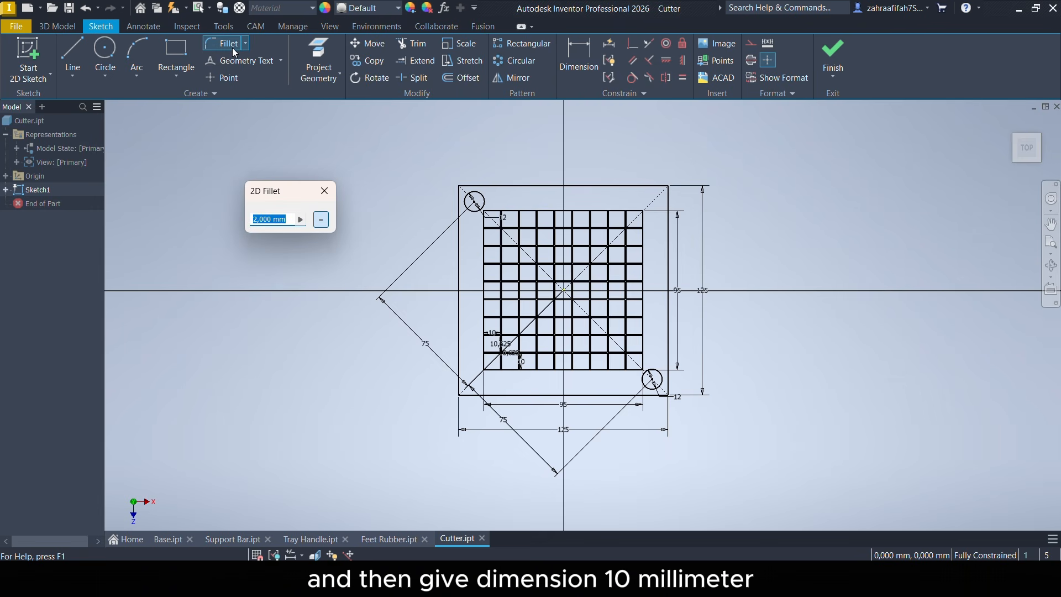
{"action": "type", "text": "10"}
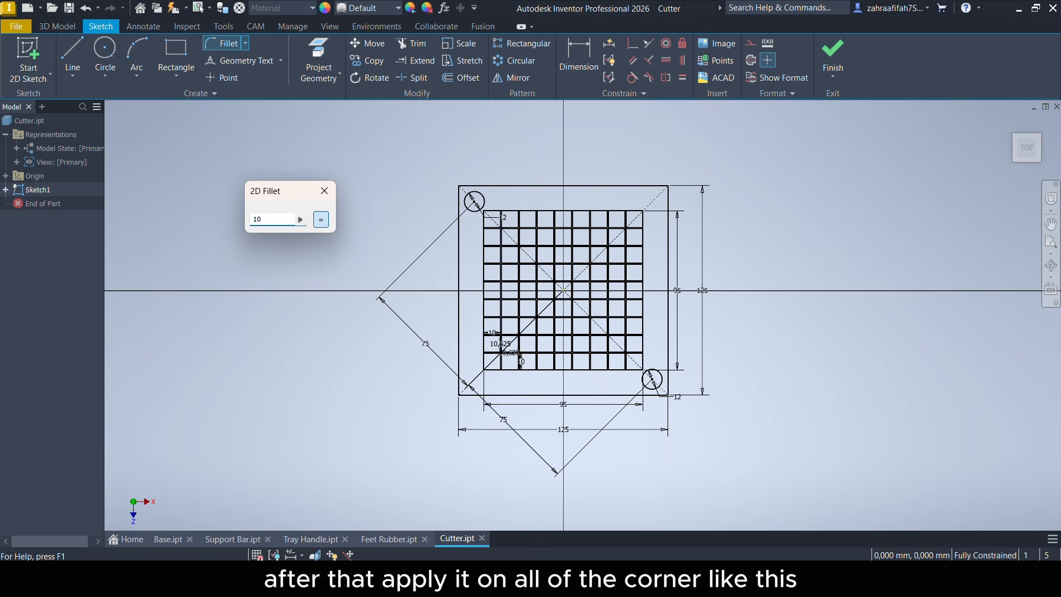
{"action": "left_click", "coordinate": [513, 186]}
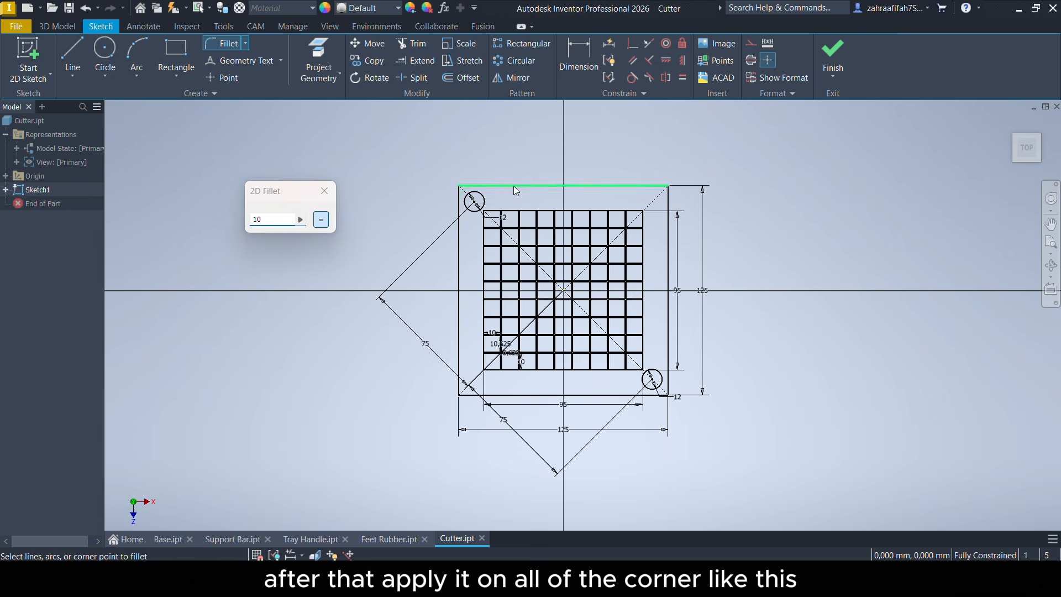
{"action": "left_click", "coordinate": [459, 245]}
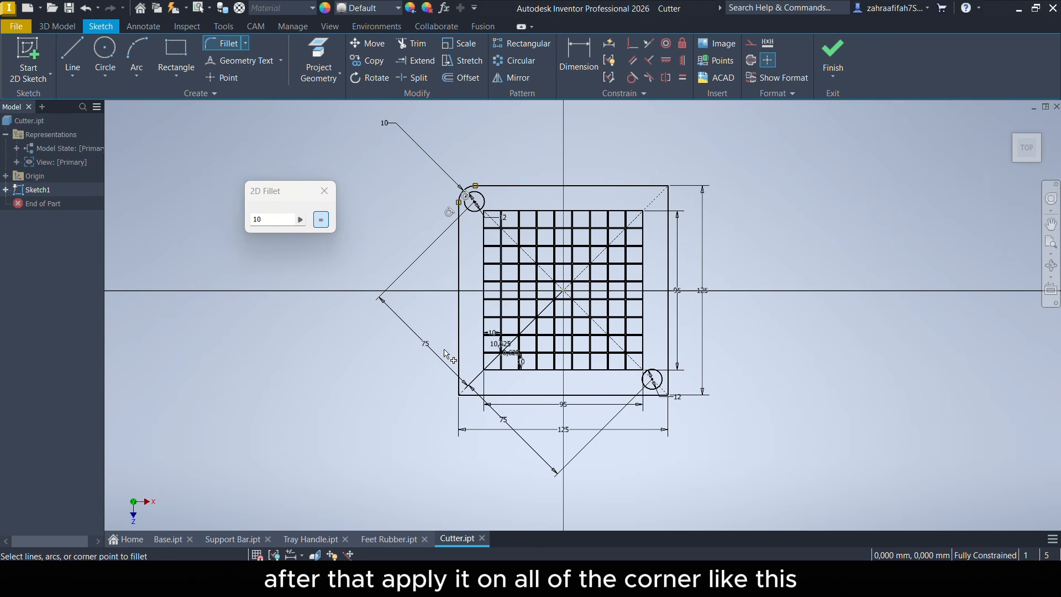
{"action": "left_click", "coordinate": [458, 359]}
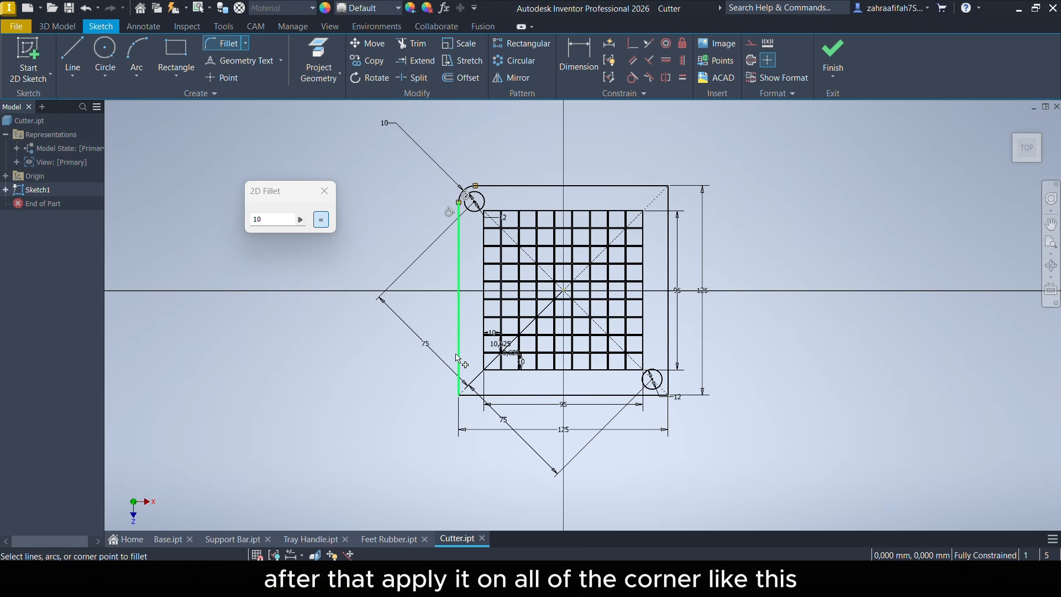
{"action": "left_click", "coordinate": [458, 359]}
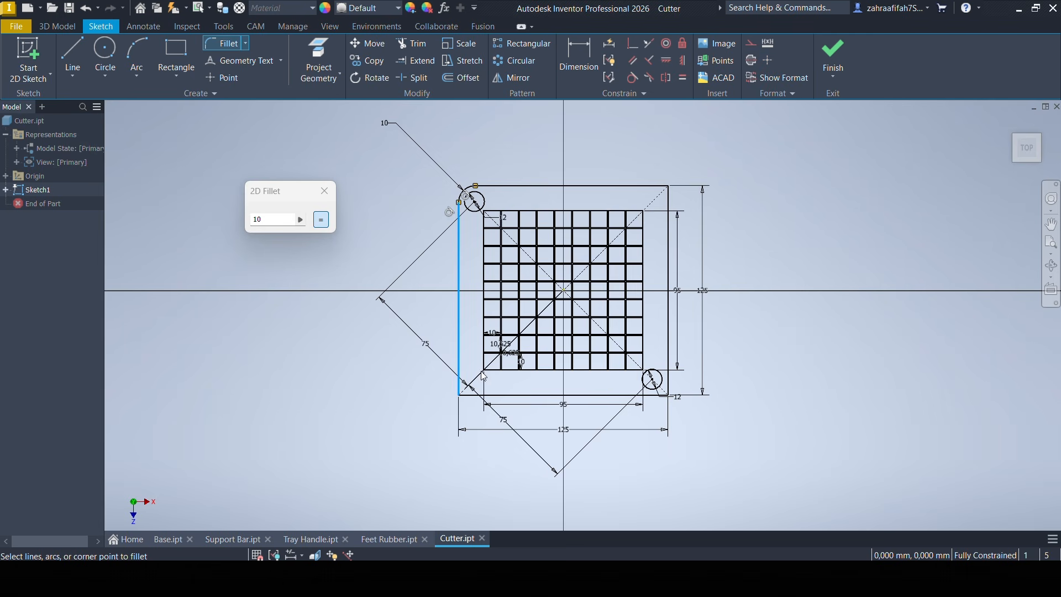
{"action": "left_click", "coordinate": [513, 395]}
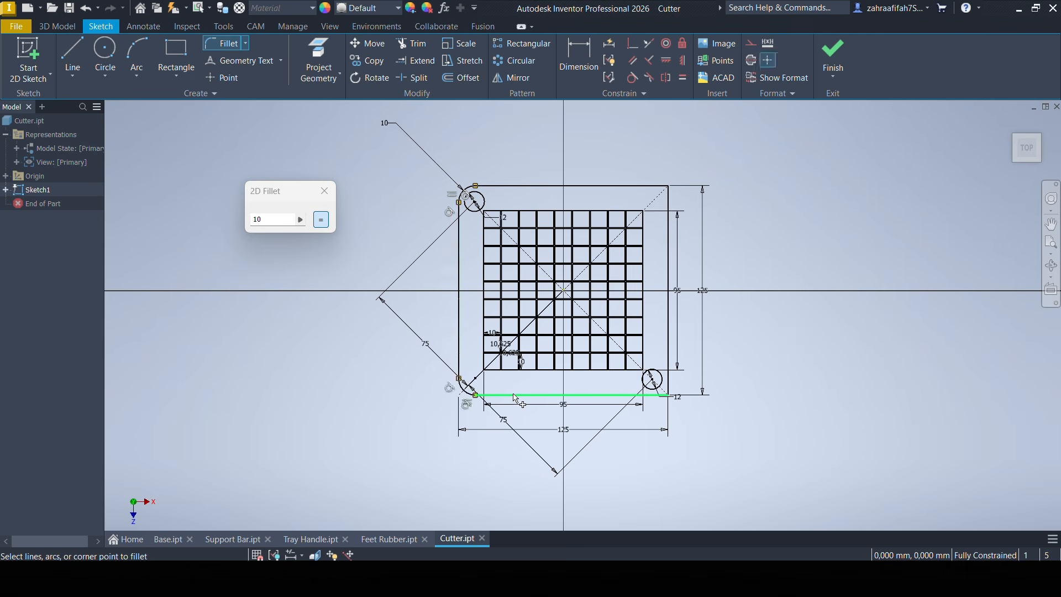
{"action": "left_click", "coordinate": [630, 396]}
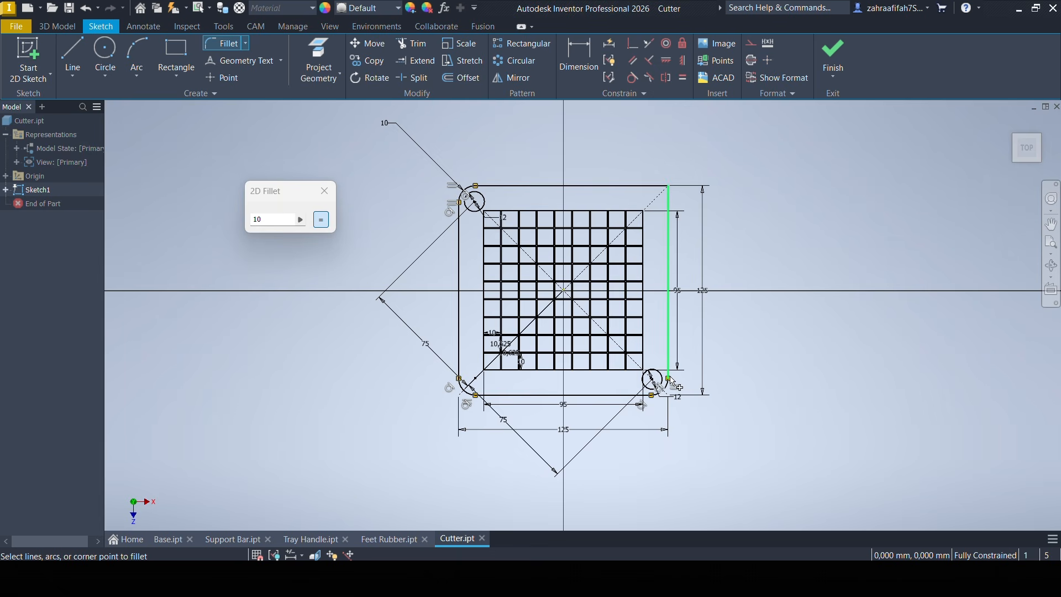
{"action": "left_click", "coordinate": [667, 326]}
{"action": "left_click", "coordinate": [670, 206]}
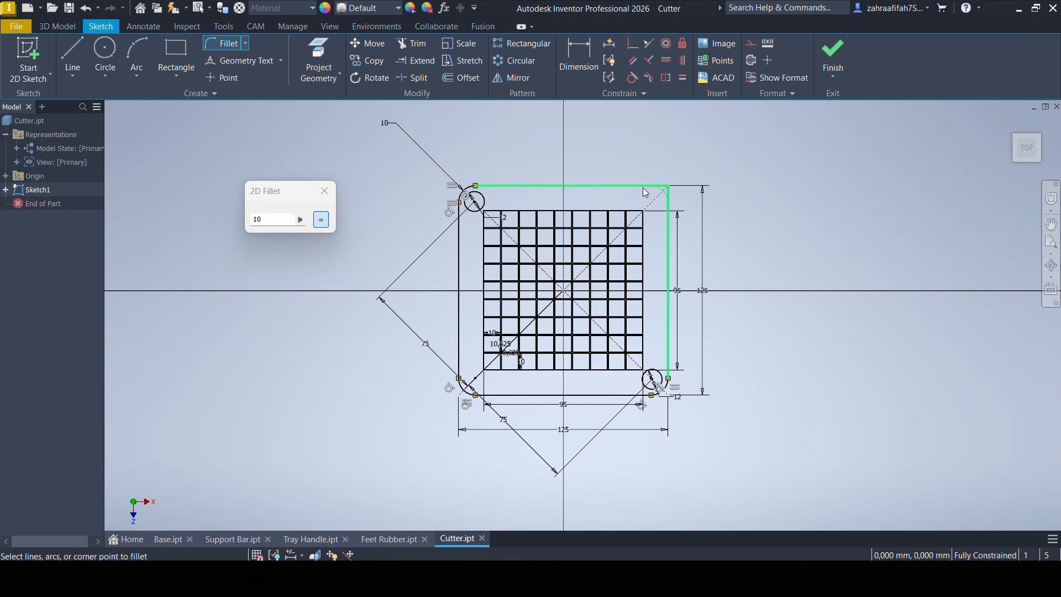
{"action": "left_click", "coordinate": [645, 192]}
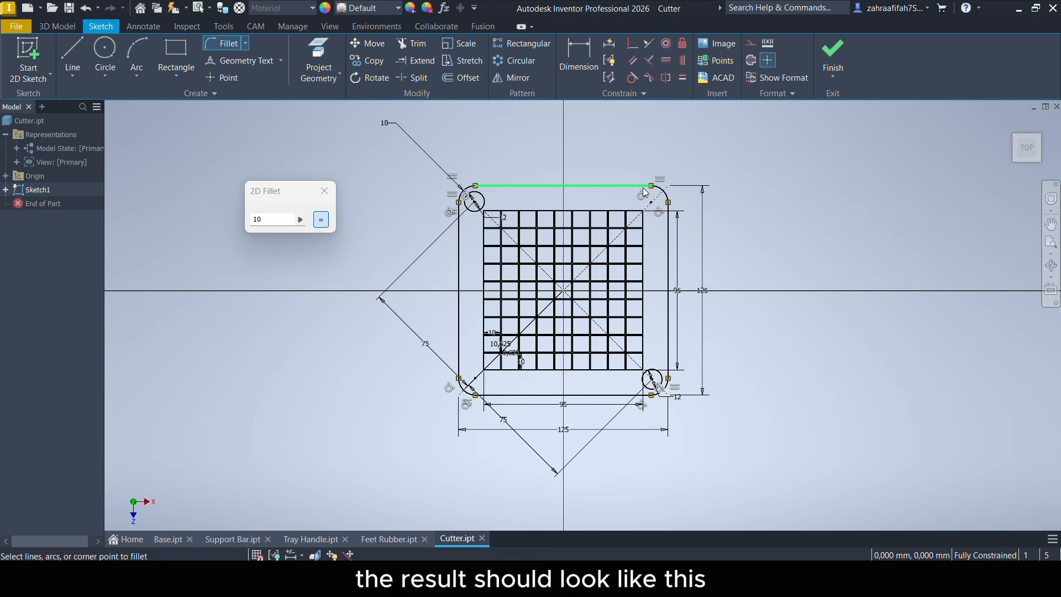
{"action": "key", "text": "Escape"}
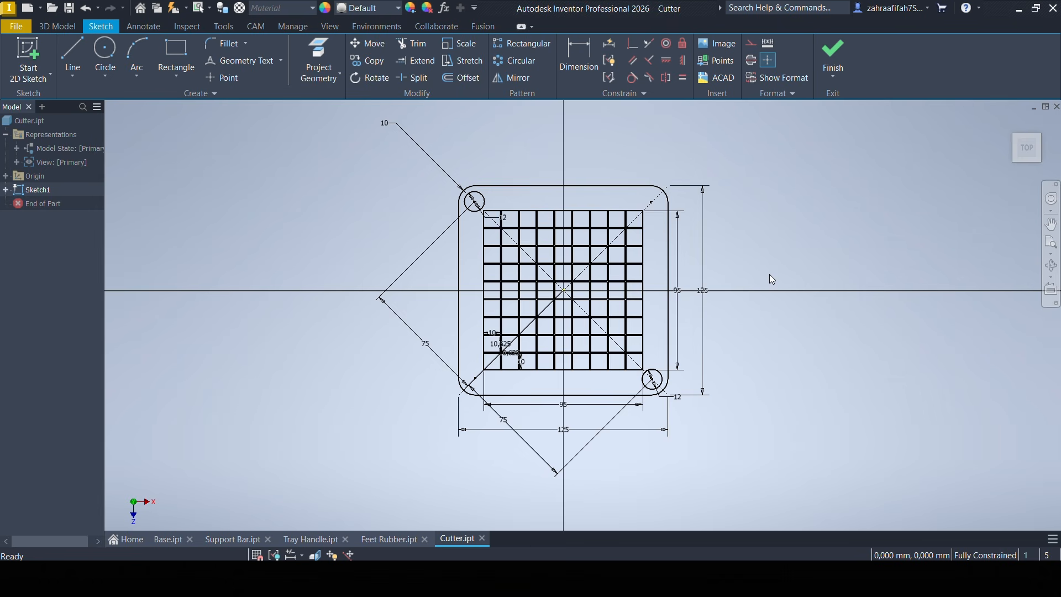
- Finish the Cutter sketch and orient the part to an upright top view
{"action": "left_click", "coordinate": [824, 57]}
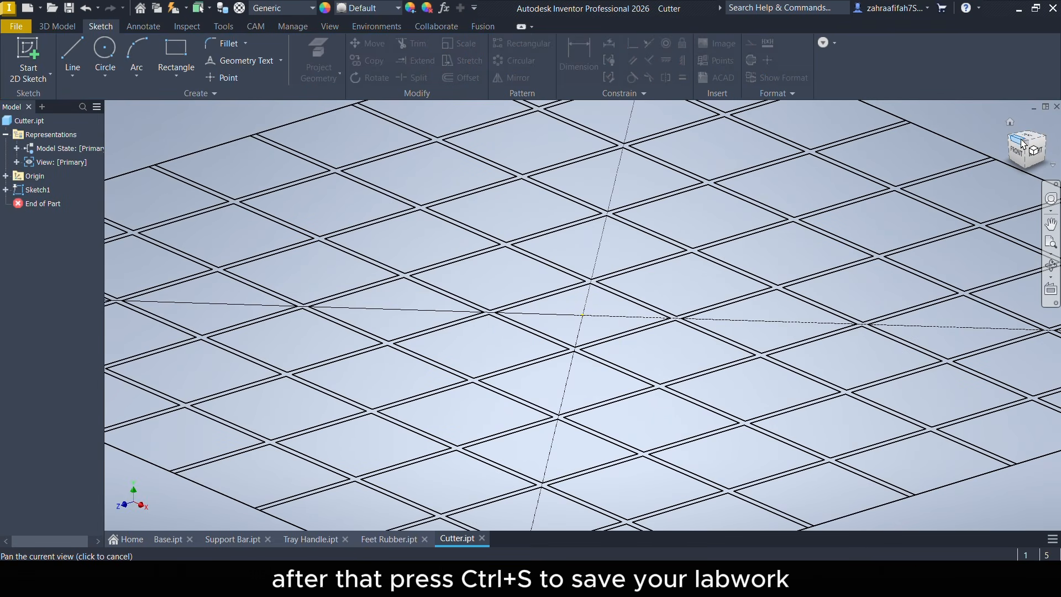
{"action": "left_click", "coordinate": [1028, 141]}
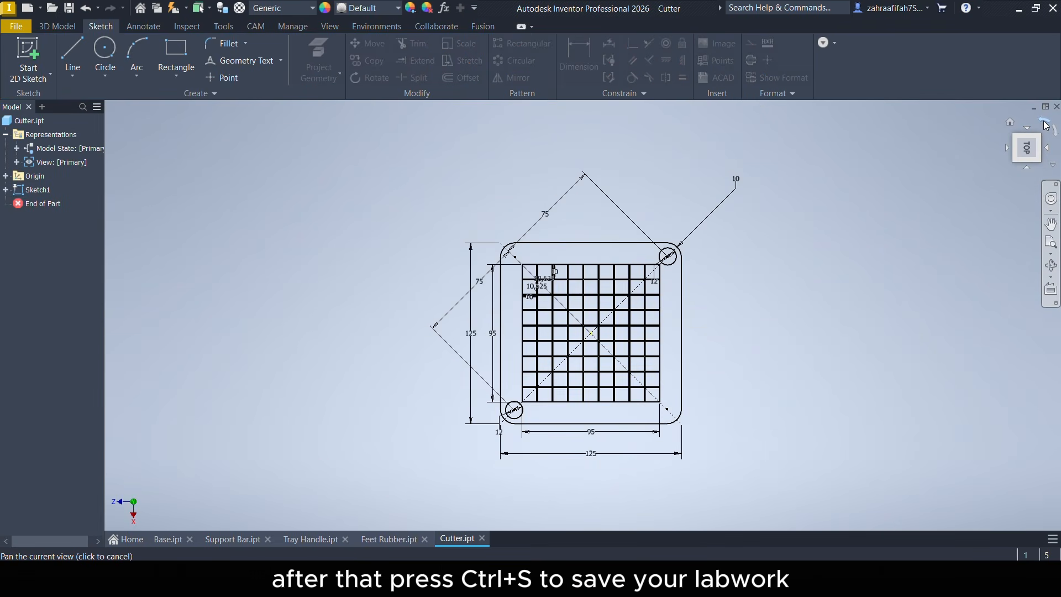
{"action": "left_click", "coordinate": [1023, 147]}
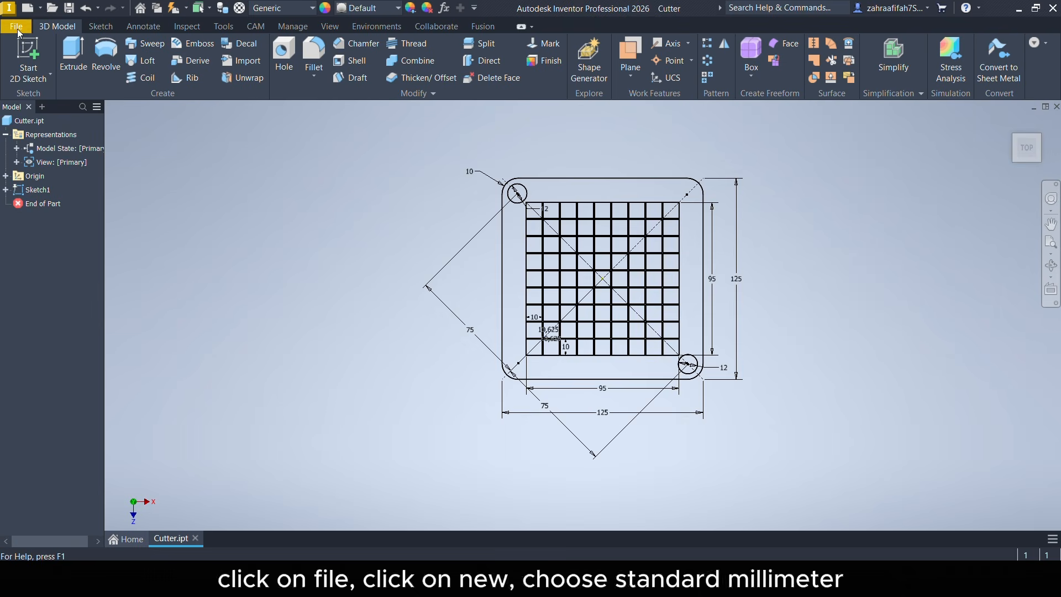
- Create a new part file from the metric Standard (mm).ipt template
{"action": "left_click", "coordinate": [17, 27]}
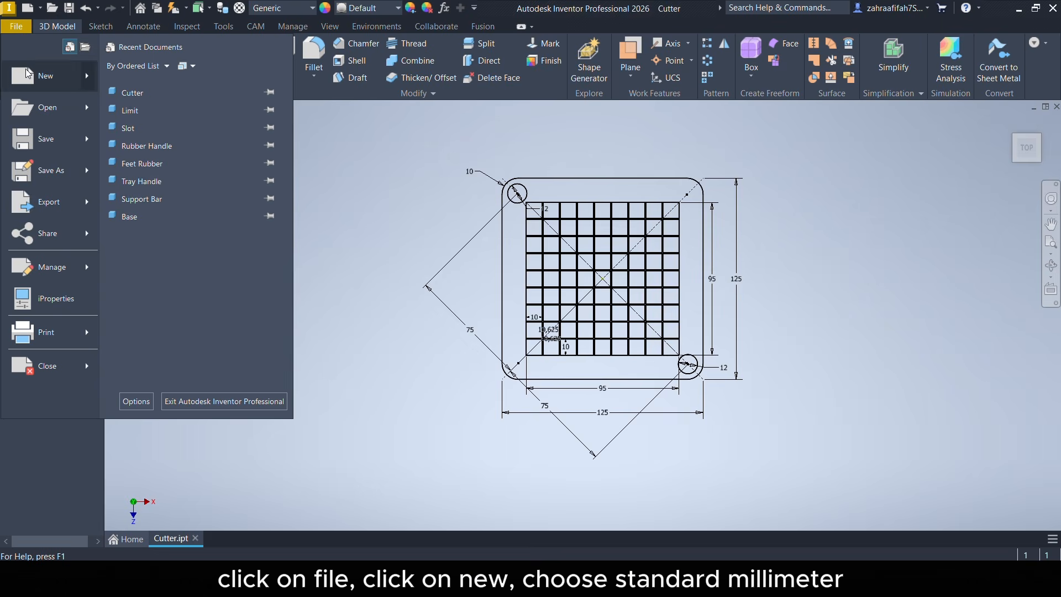
{"action": "left_click", "coordinate": [25, 69]}
{"action": "left_click", "coordinate": [625, 178]}
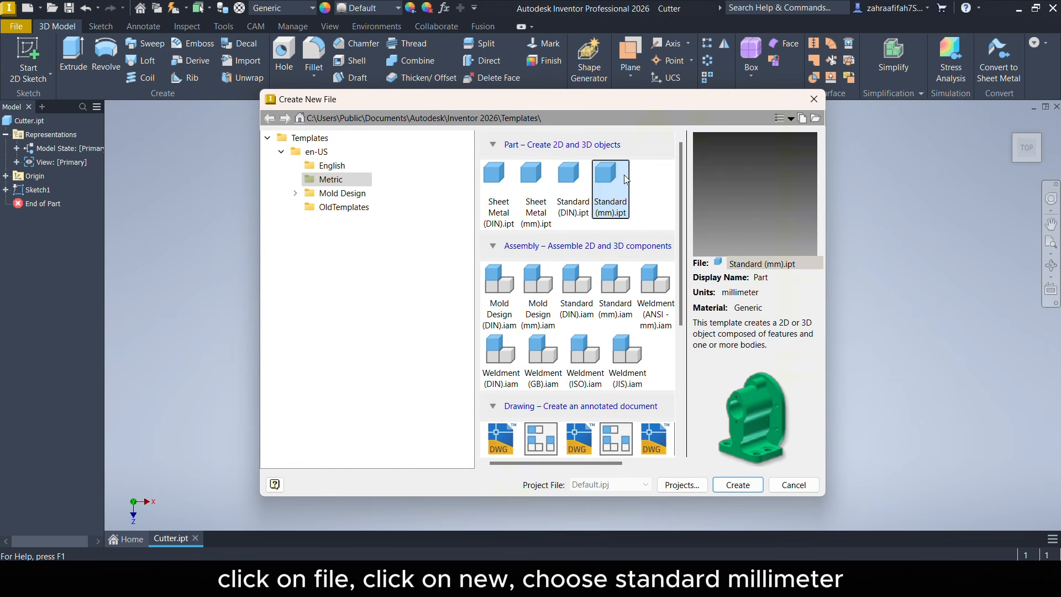
{"action": "left_click", "coordinate": [735, 485]}
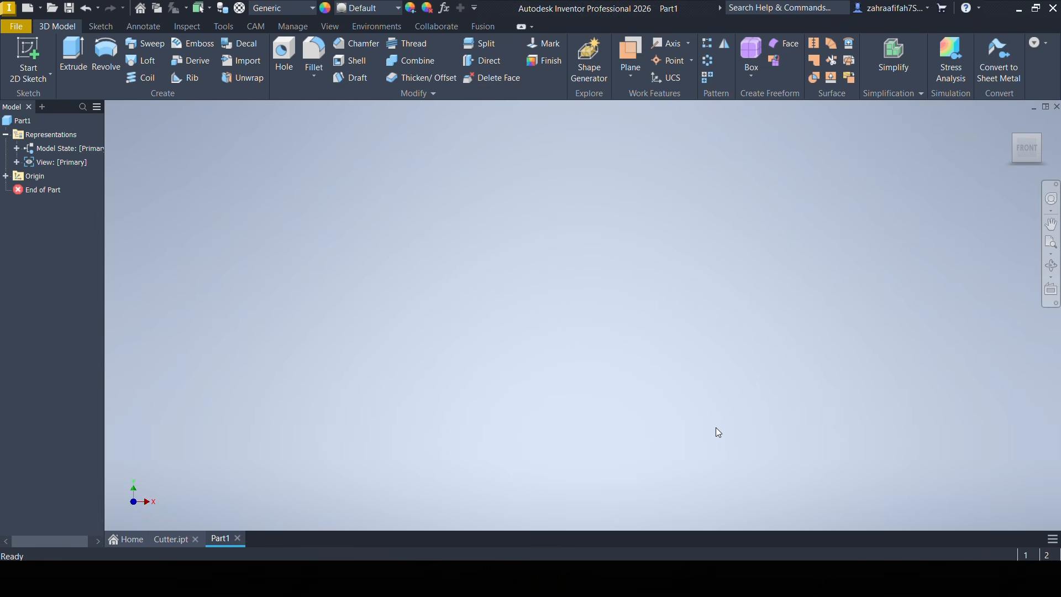
- Save the new part as Limit in the MODULE-X_LABWORK_NAME folder
{"action": "key", "text": "ctrl+s"}
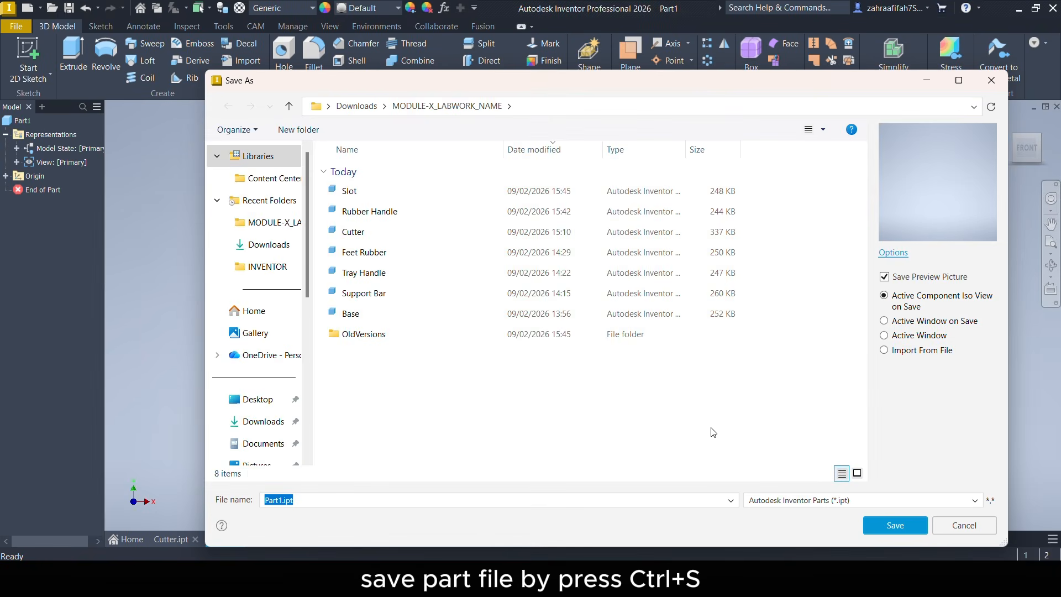
{"action": "type", "text": "L"}
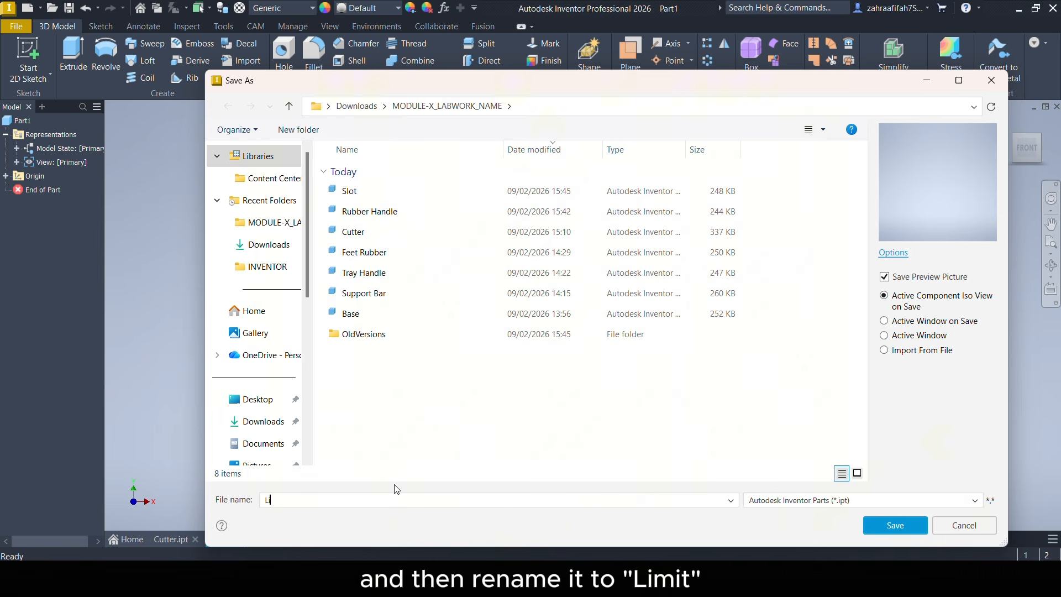
{"action": "type", "text": "ini"}
{"action": "key", "text": "BackSpace"}
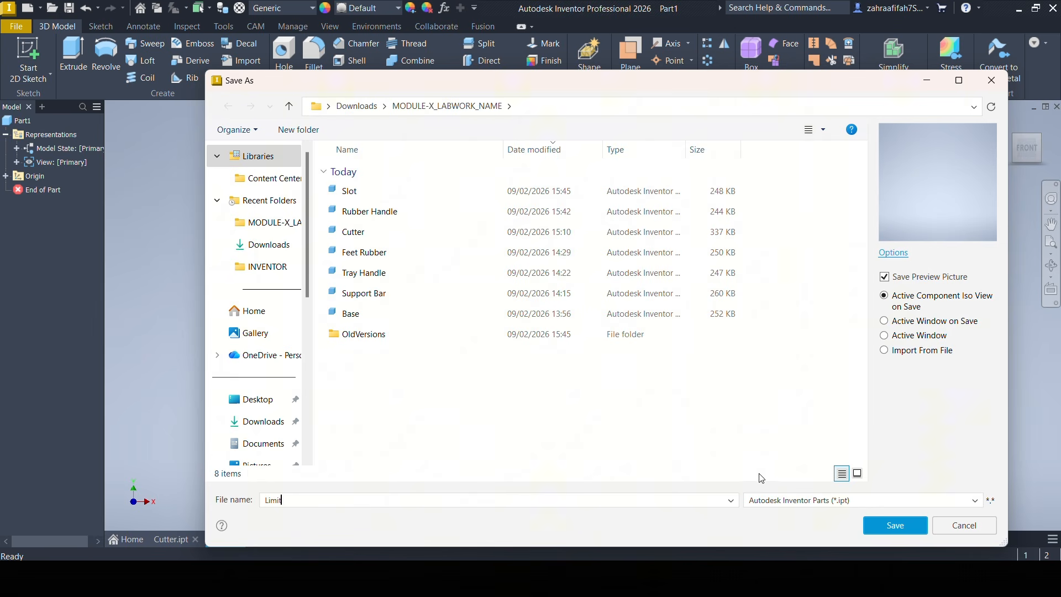
{"action": "left_click", "coordinate": [876, 524]}
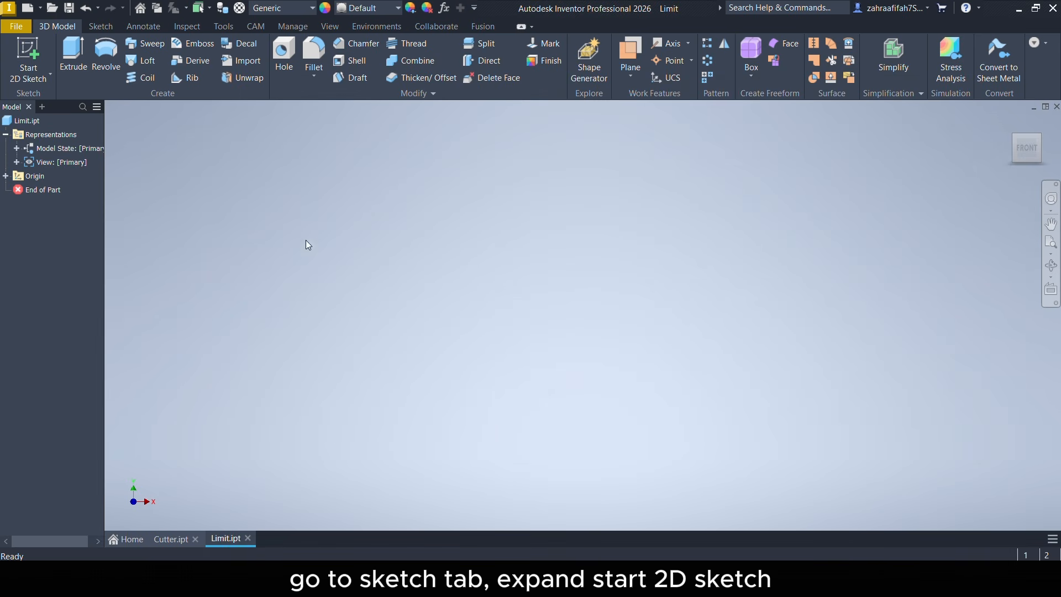
- Start a 2D sketch on the XZ plane and rotate the top view upright
{"action": "left_click", "coordinate": [95, 27]}
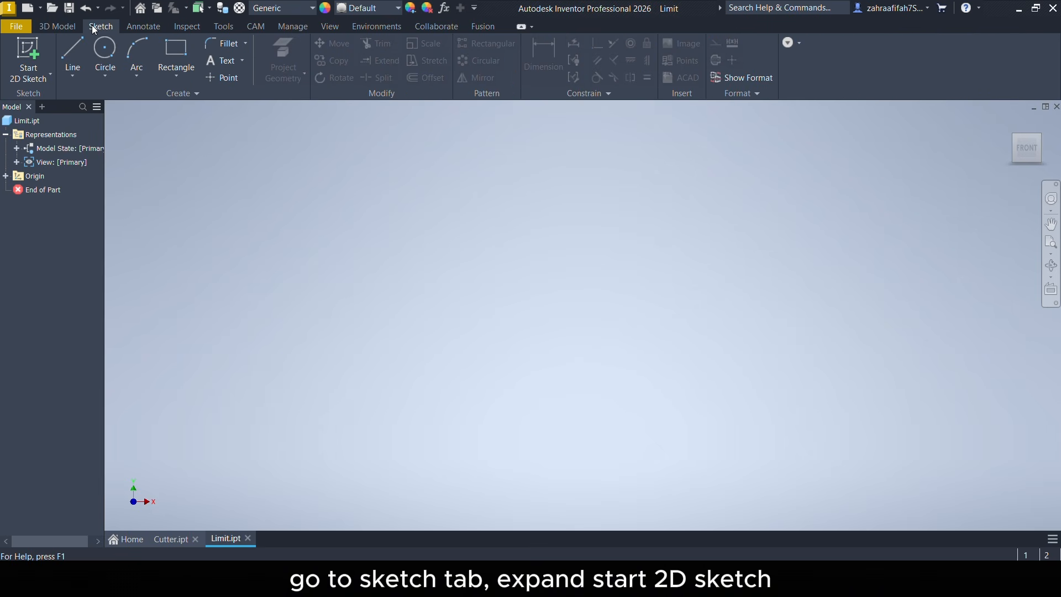
{"action": "left_click", "coordinate": [33, 75]}
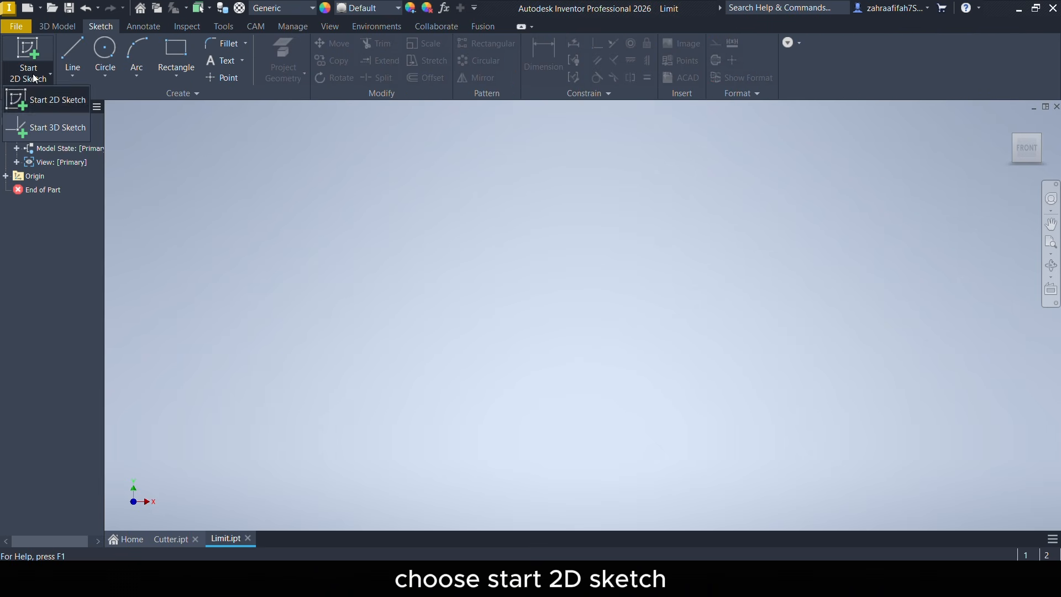
{"action": "left_click", "coordinate": [40, 101]}
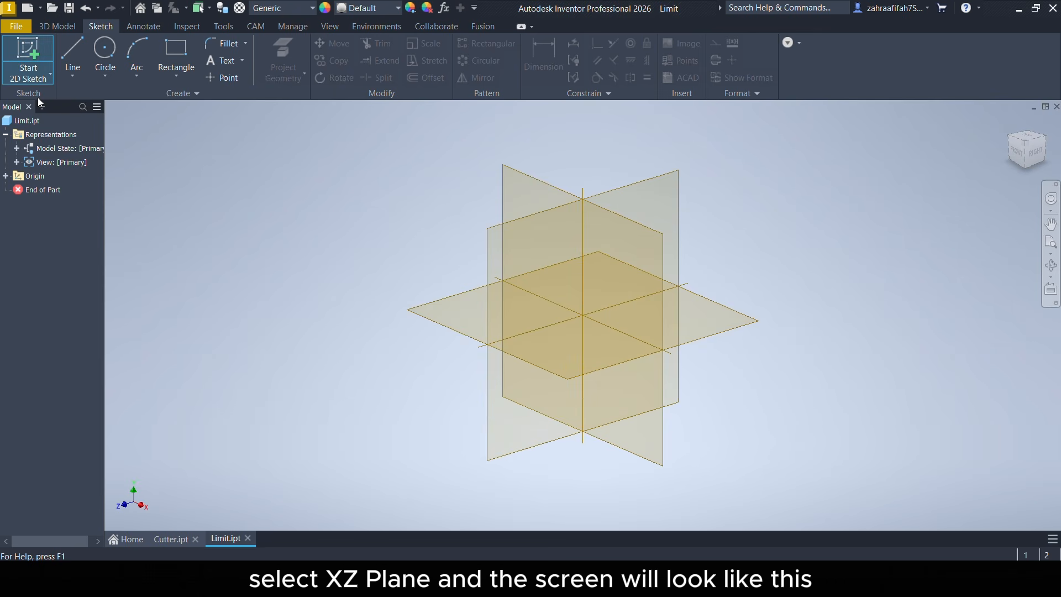
{"action": "left_click", "coordinate": [466, 310]}
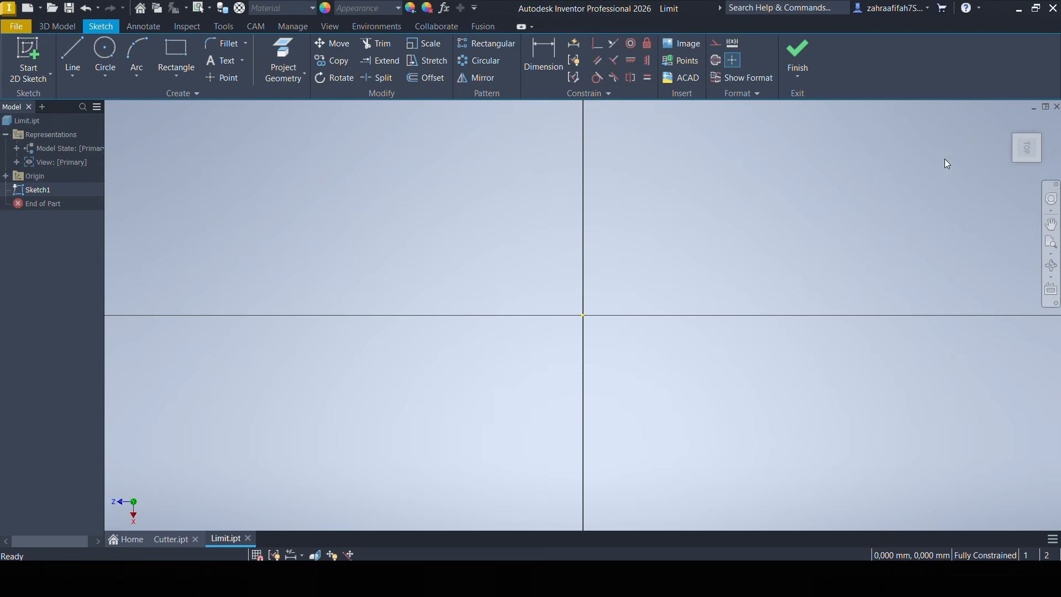
{"action": "left_click", "coordinate": [1044, 123]}
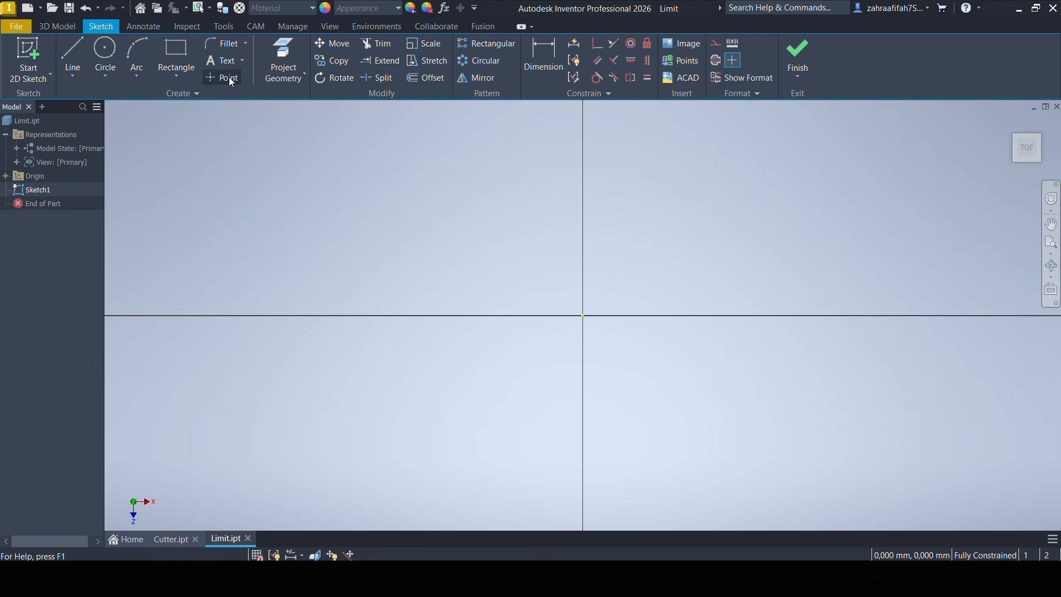
- Draw a 12 mm diameter center-point circle at the origin
{"action": "left_click", "coordinate": [105, 76]}
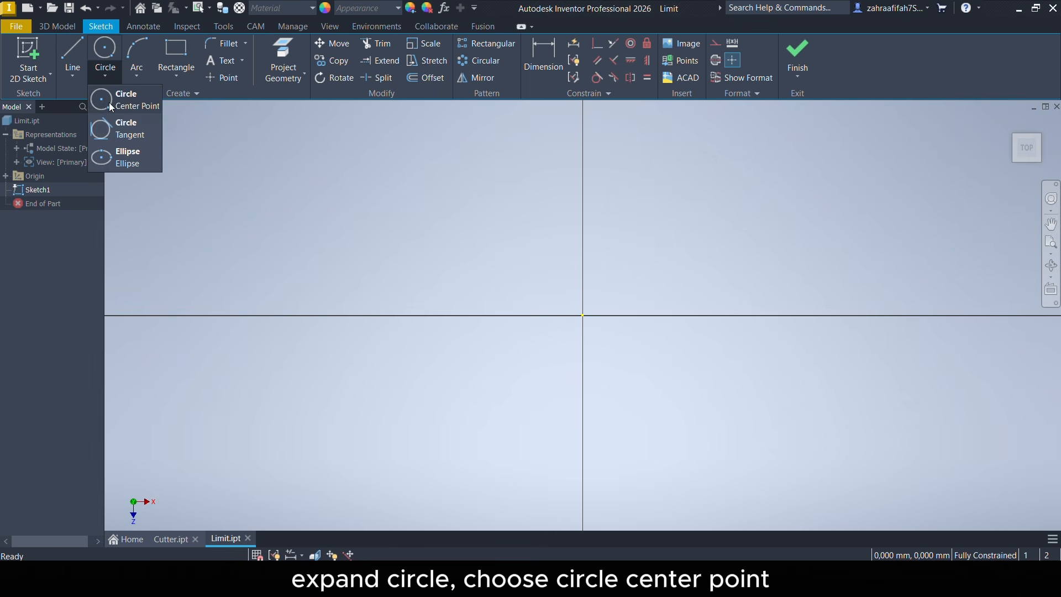
{"action": "left_click", "coordinate": [108, 102]}
{"action": "left_click", "coordinate": [583, 315]}
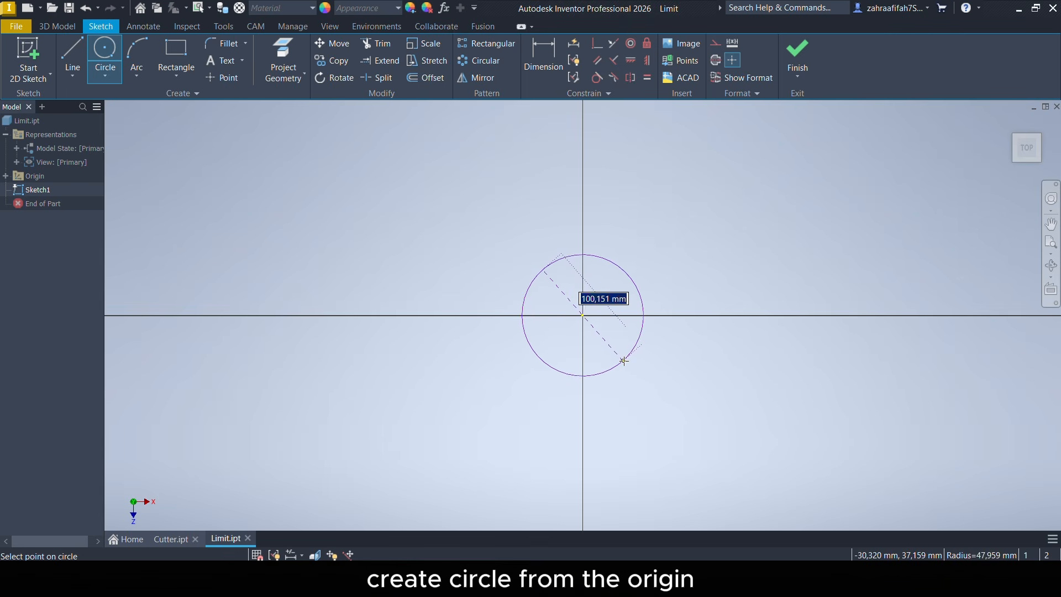
{"action": "type", "text": "12"}
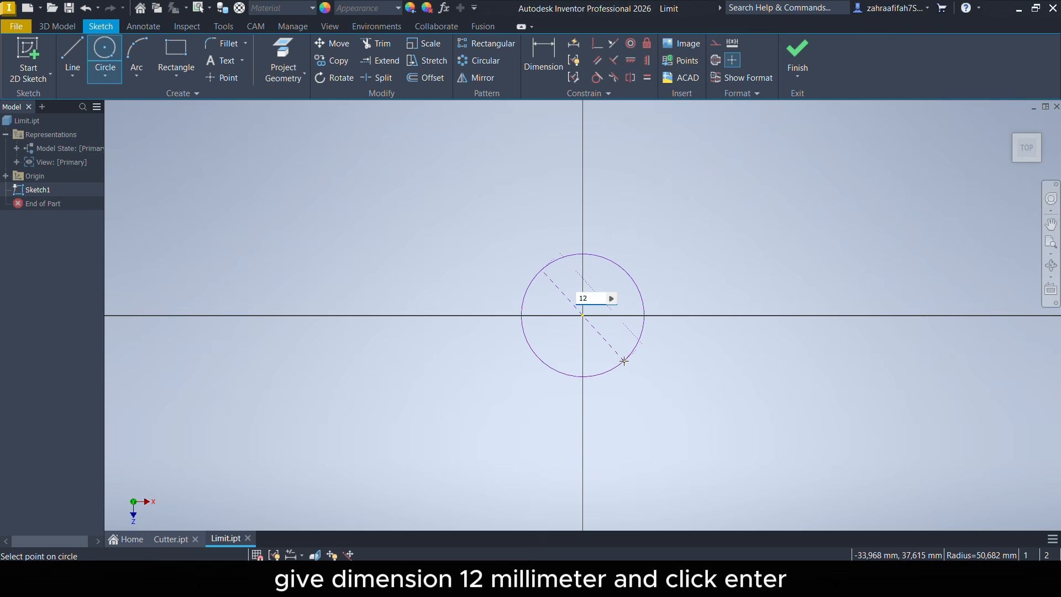
{"action": "key", "text": "Return"}
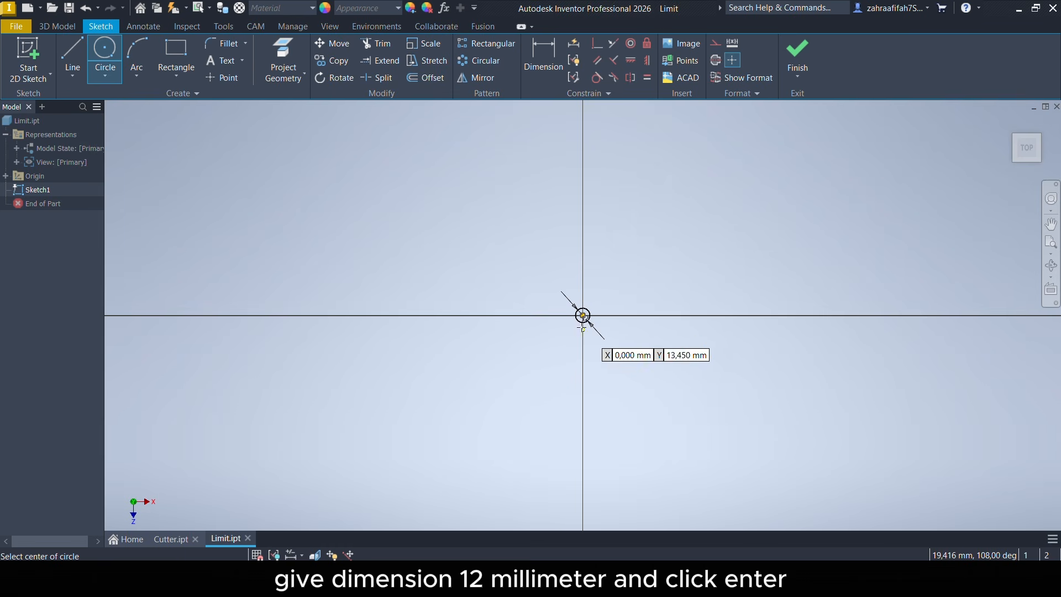
- Draw a concentric 24 mm diameter circle centered on the origin
{"action": "scroll", "coordinate": [577, 316], "scroll_direction": "up", "scroll_amount": 5}
{"action": "scroll", "coordinate": [578, 312], "scroll_direction": "up", "scroll_amount": 2}
{"action": "middle_click_drag", "start_coordinate": [633, 320], "coordinate": [537, 321]}
{"action": "left_click", "coordinate": [537, 320]}
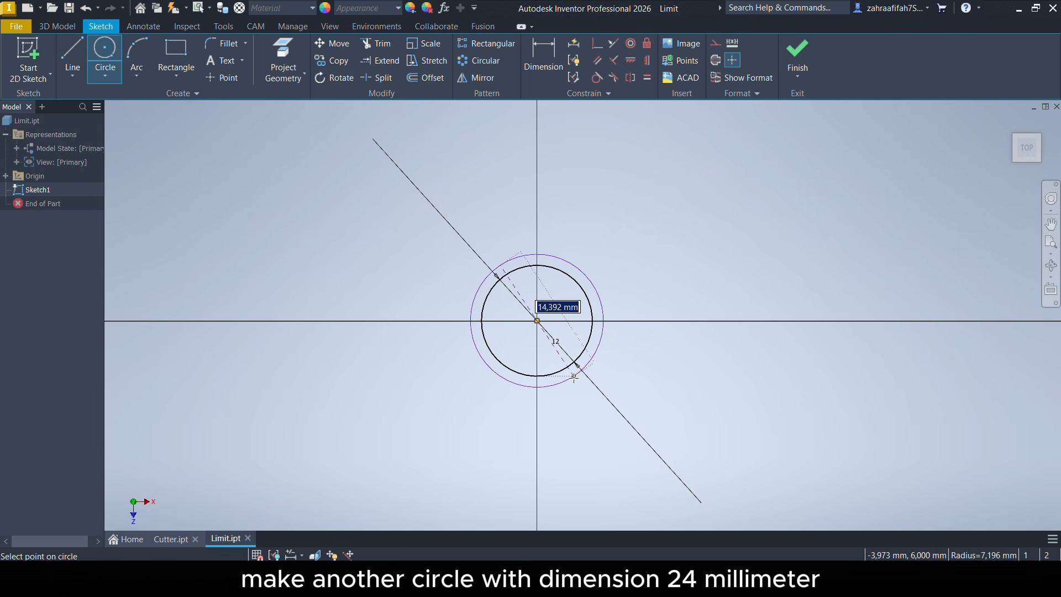
{"action": "type", "text": "24"}
{"action": "key", "text": "Return"}
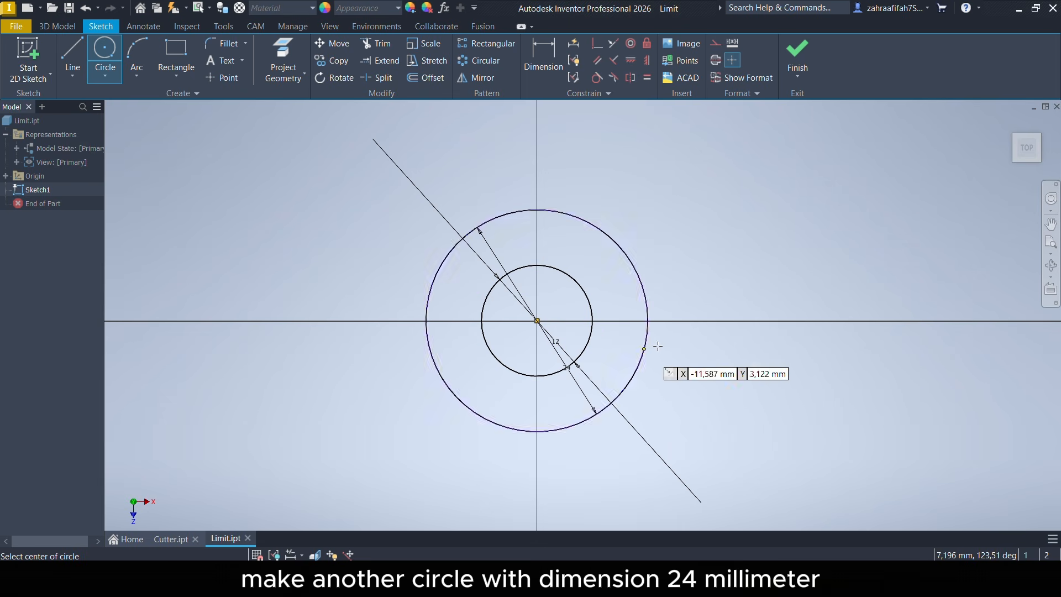
- Draw a 6 mm diameter circle centered on the horizontal axis, to the right of the concentric circles
{"action": "middle_click_drag", "start_coordinate": [750, 328], "coordinate": [493, 324]}
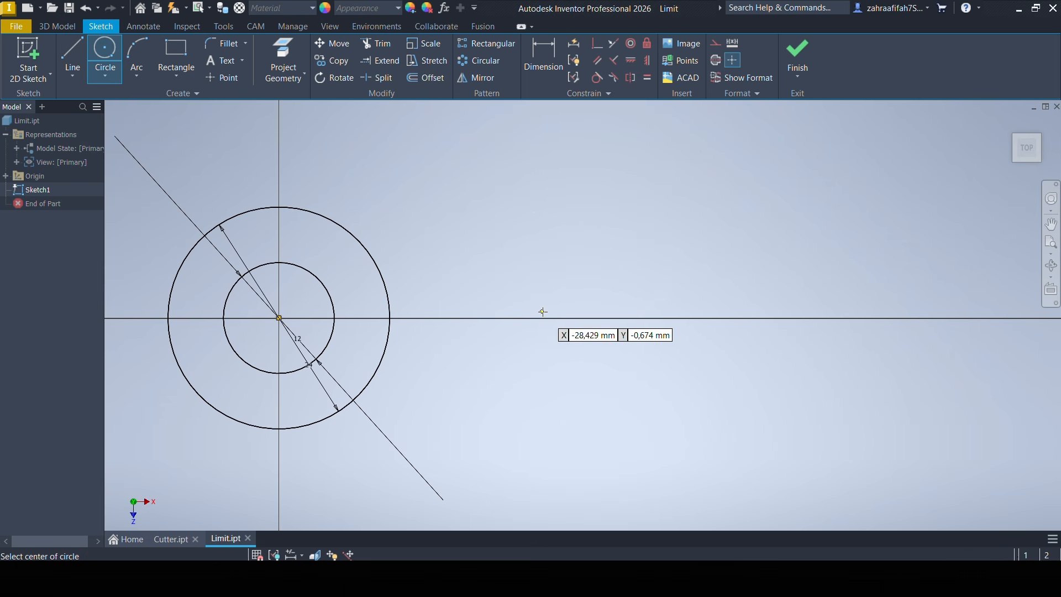
{"action": "left_click", "coordinate": [567, 318]}
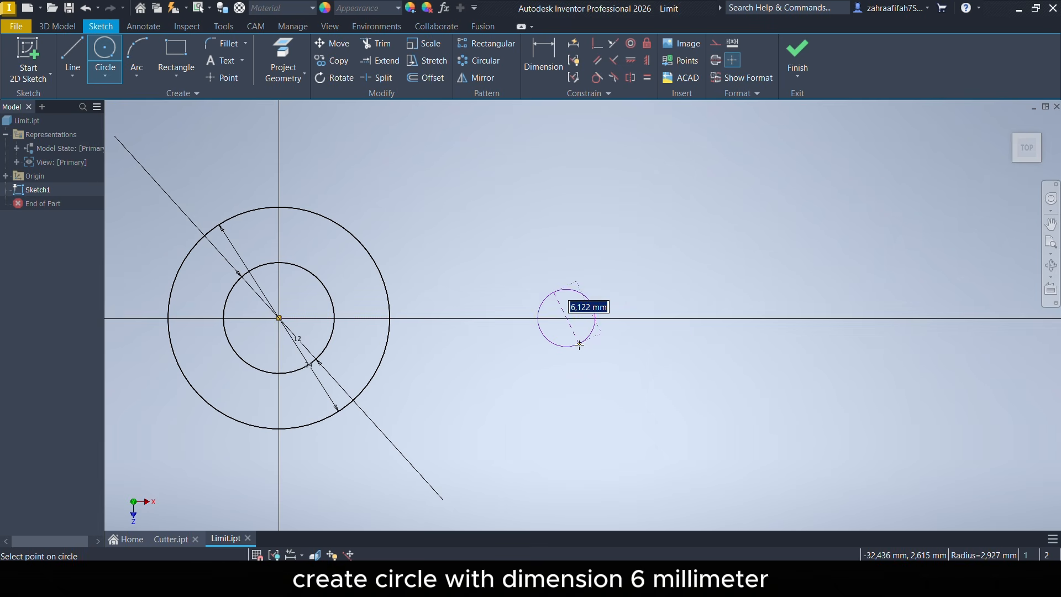
{"action": "type", "text": "6"}
{"action": "key", "text": "Return"}
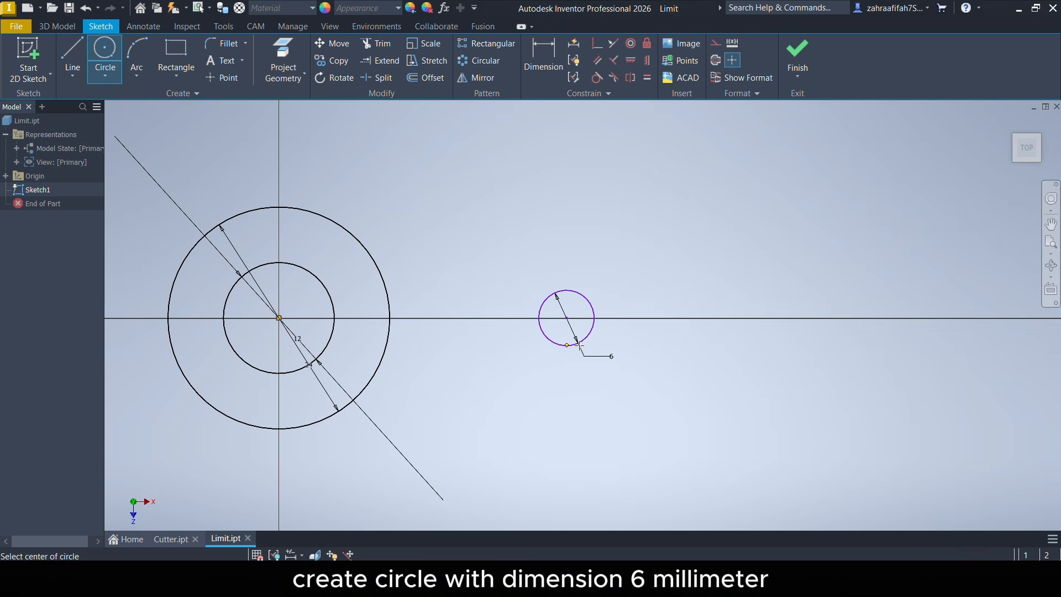
- Draw a 15 mm diameter circle concentric with the 6 mm circle
{"action": "left_click", "coordinate": [566, 318]}
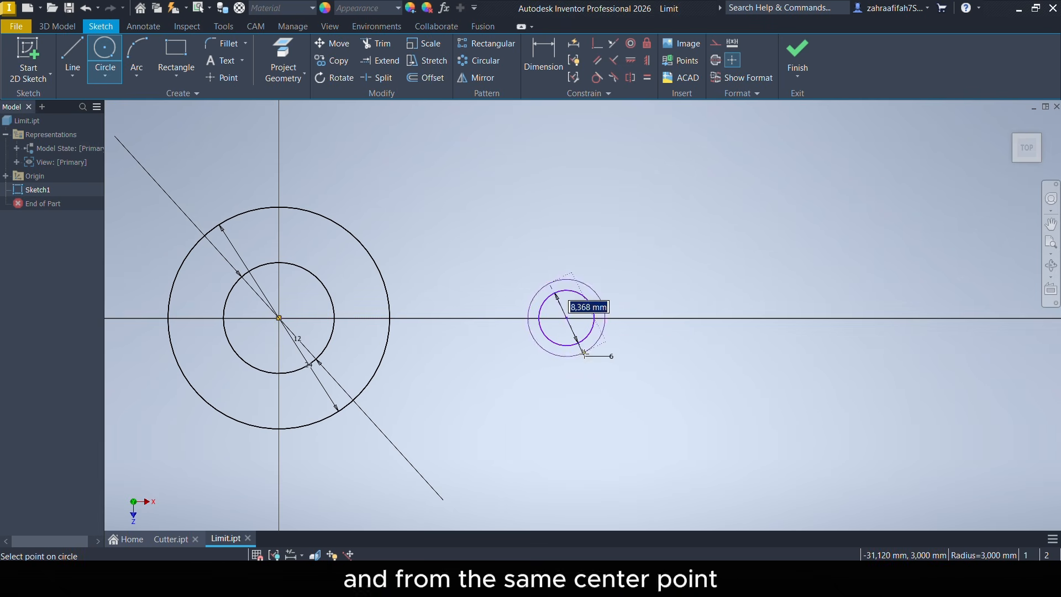
{"action": "type", "text": "1"}
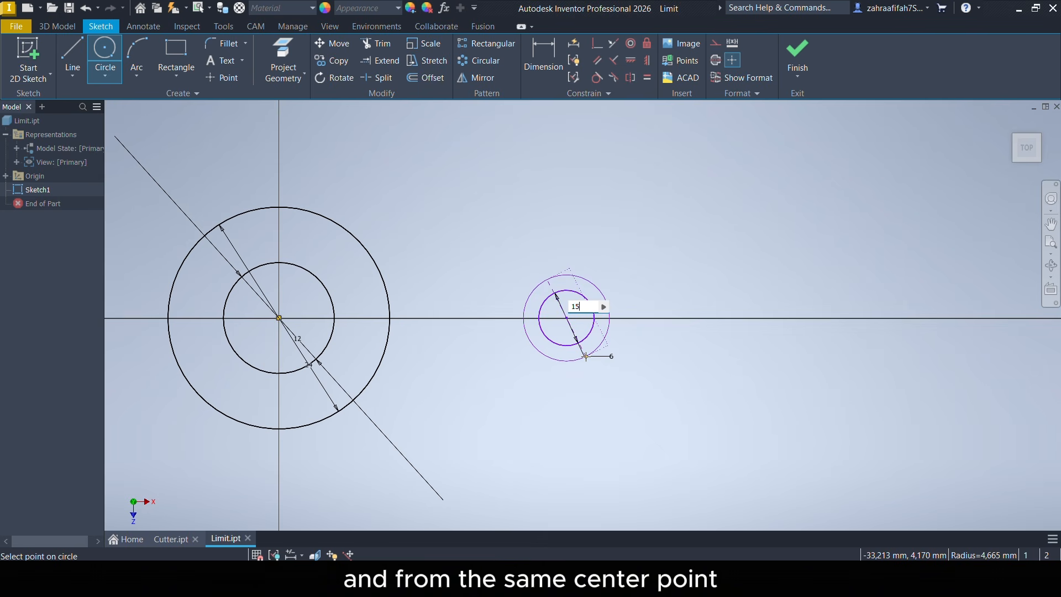
{"action": "type", "text": "5"}
{"action": "key", "text": "Return"}
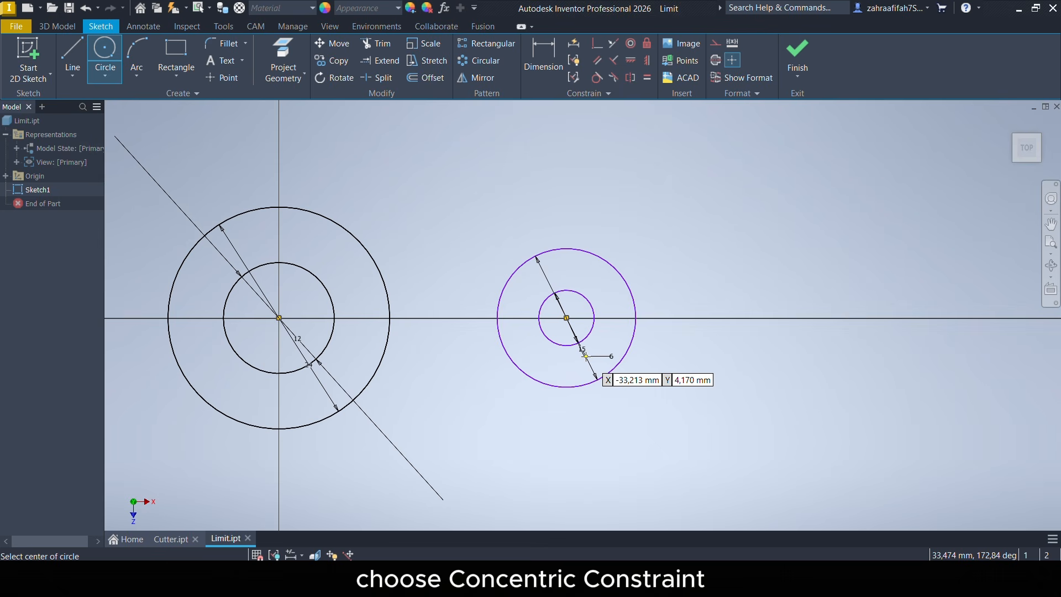
- Try to apply a concentric constraint to the 6 and 15 mm circles and to the 12 and 24 mm circles
{"action": "left_click", "coordinate": [630, 45]}
{"action": "left_click", "coordinate": [566, 291]}
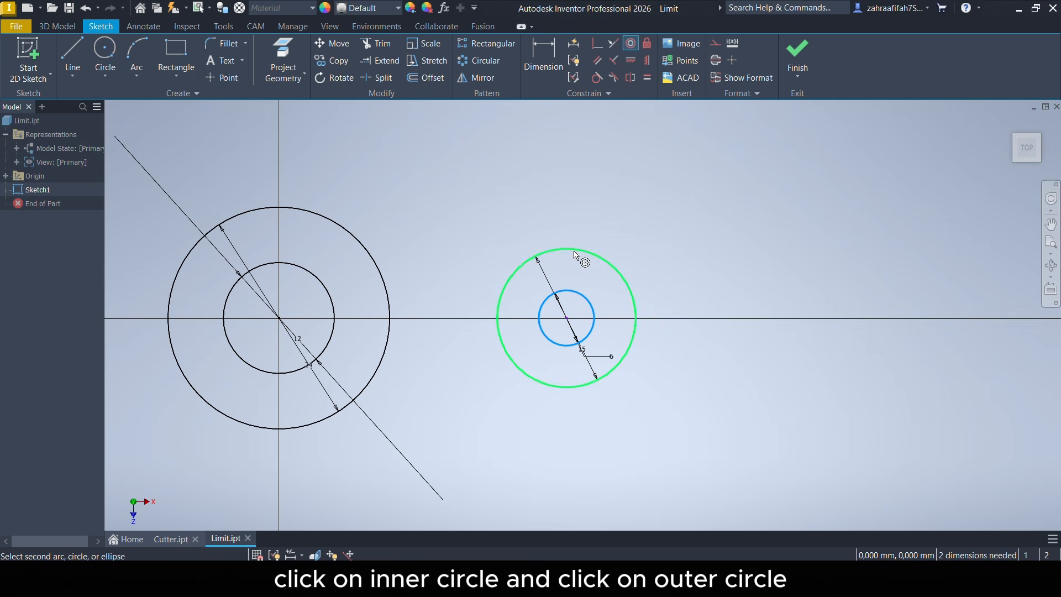
{"action": "left_click", "coordinate": [580, 250]}
{"action": "left_click", "coordinate": [282, 121]}
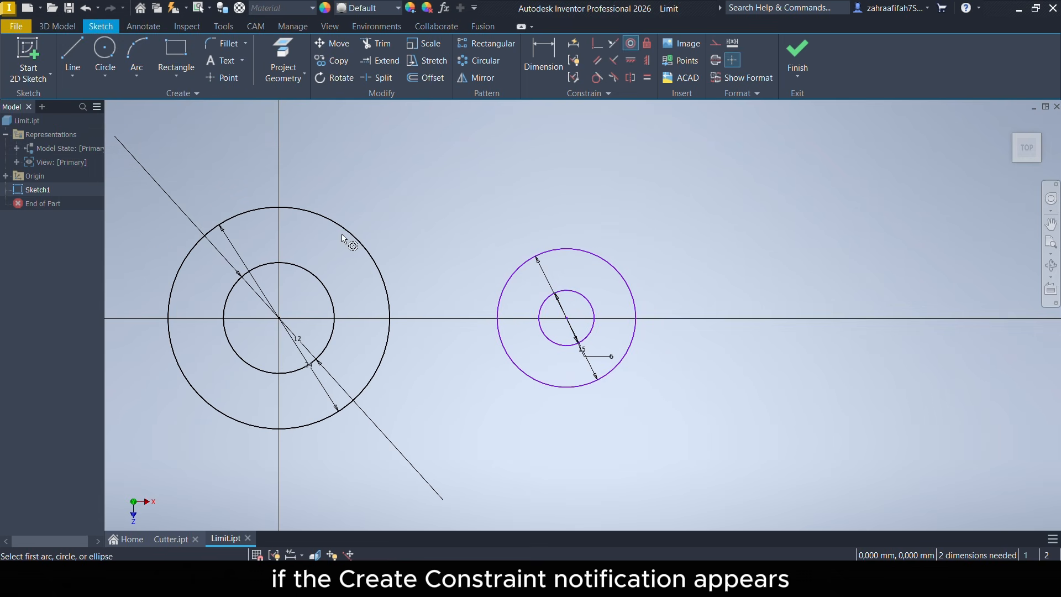
{"action": "left_click", "coordinate": [325, 286]}
{"action": "left_click", "coordinate": [367, 244]}
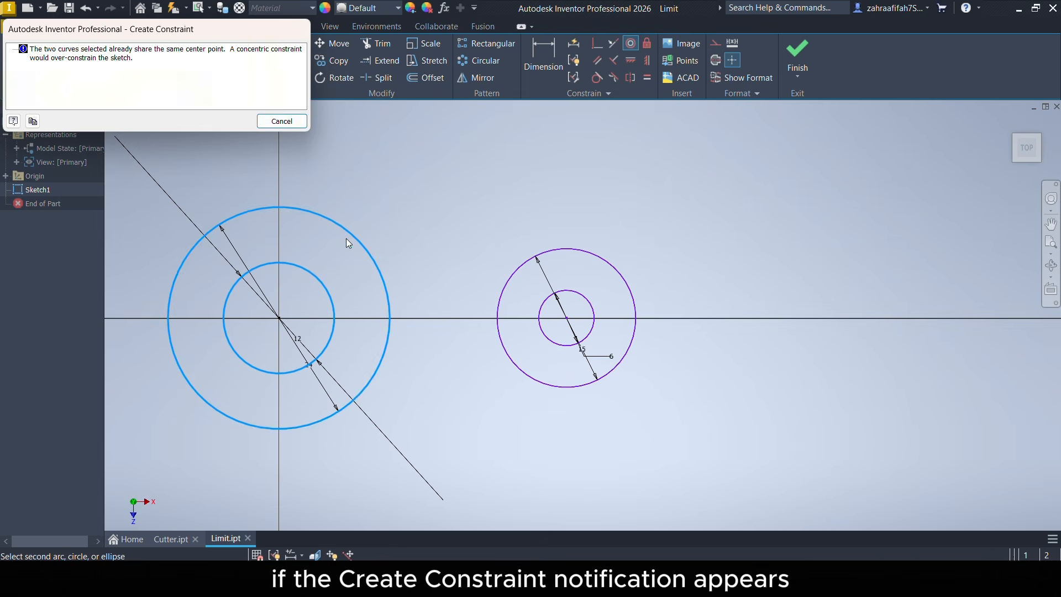
{"action": "left_click", "coordinate": [288, 124]}
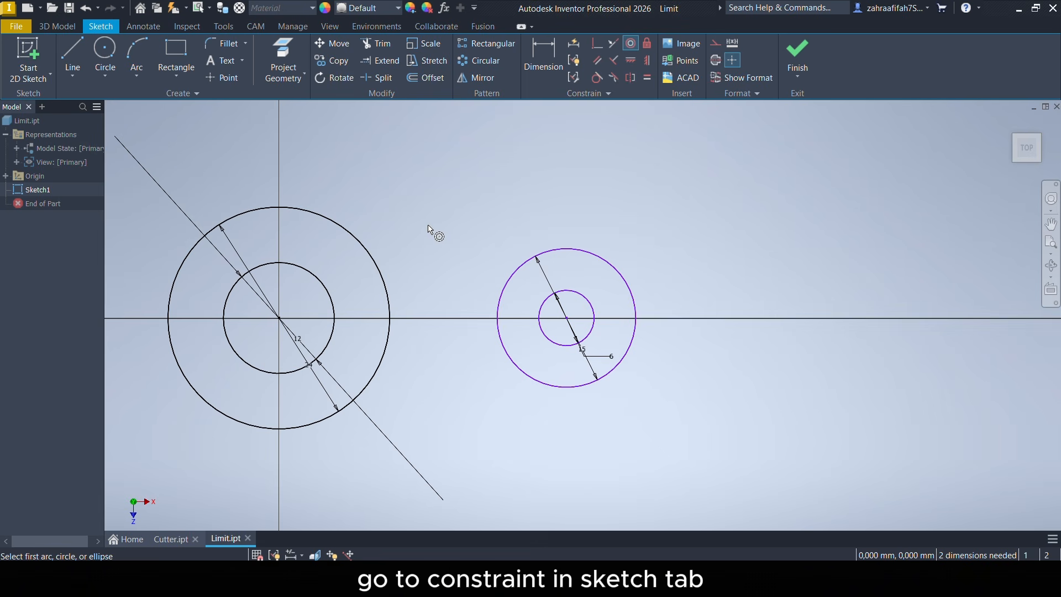
- Constrain the centers of the two circle pairs to be horizontally aligned
{"action": "left_click", "coordinate": [631, 61]}
{"action": "left_click", "coordinate": [567, 317]}
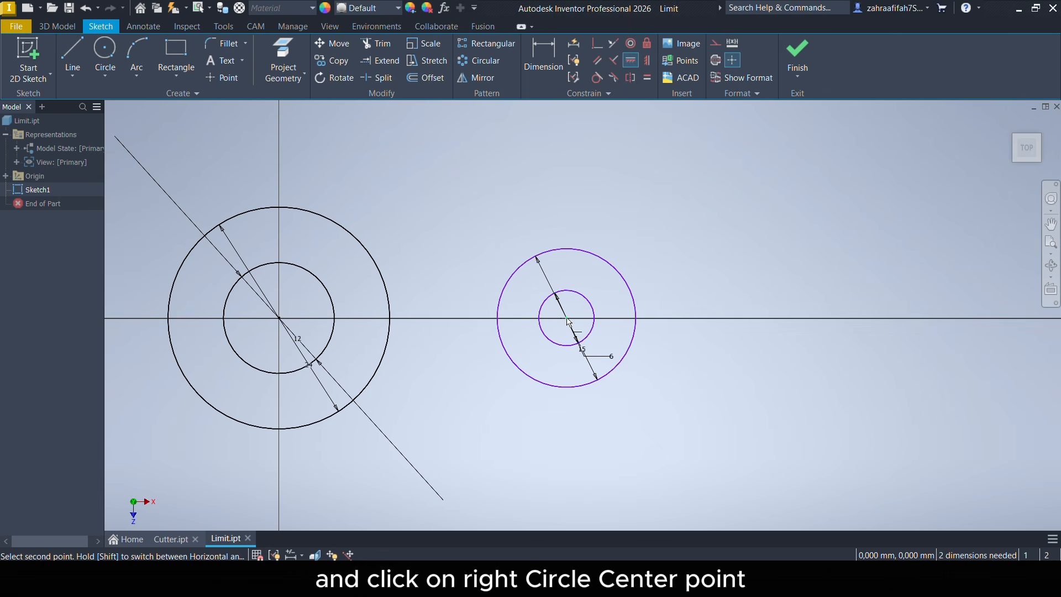
{"action": "left_click", "coordinate": [279, 319]}
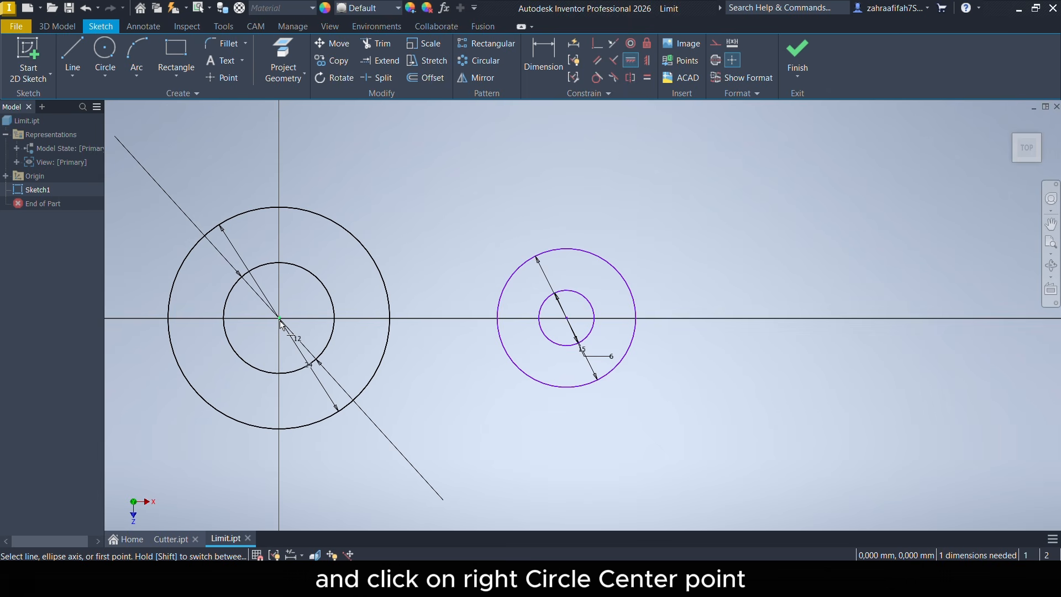
- Dimension the horizontal distance between the centers of the two circle pairs as 27.5 mm
{"action": "middle_click_drag", "start_coordinate": [410, 260], "coordinate": [556, 259]}
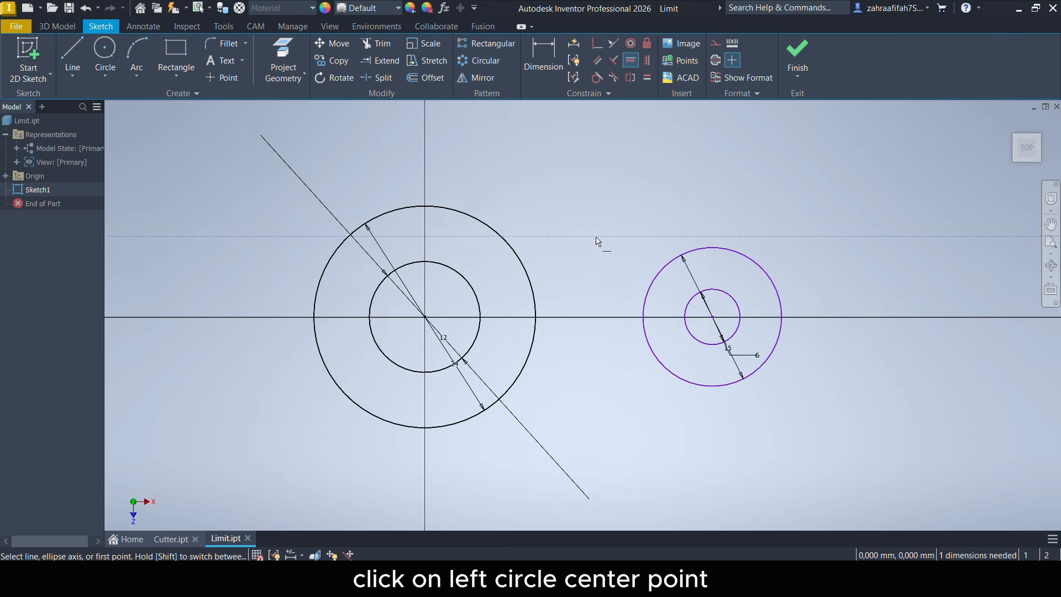
{"action": "left_click", "coordinate": [531, 70]}
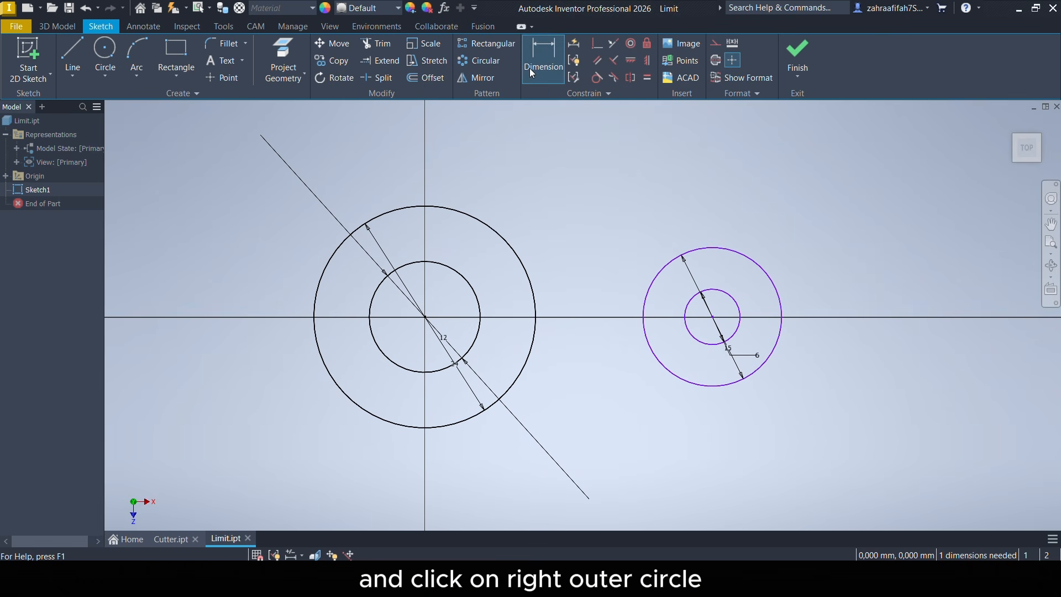
{"action": "left_click", "coordinate": [714, 318]}
{"action": "left_click", "coordinate": [569, 473]}
{"action": "type", "text": "27"}
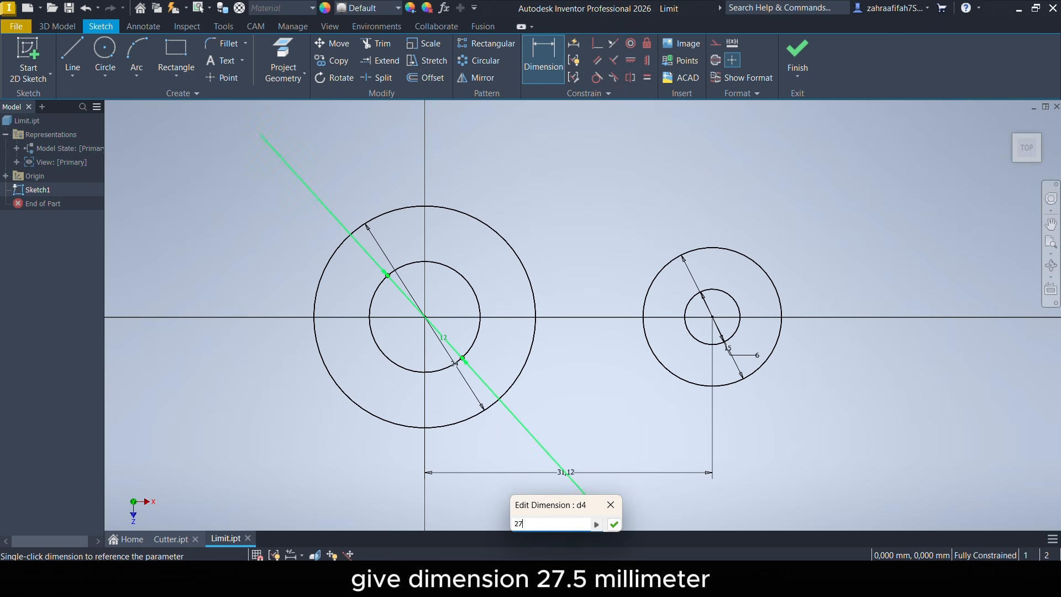
{"action": "type", "text": ".5"}
{"action": "key", "text": "Return"}
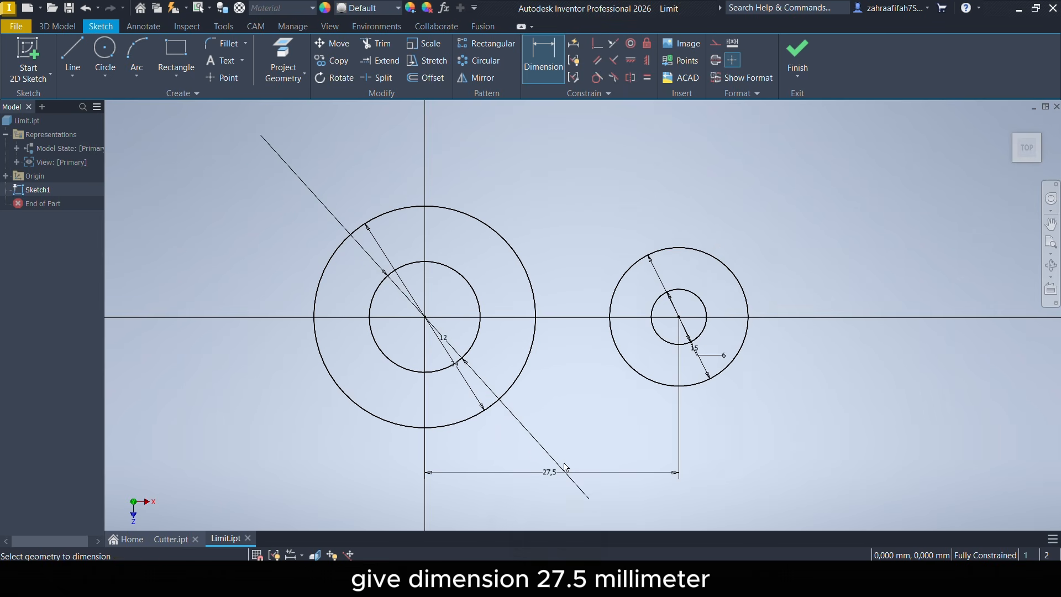
- Draw a line from the 15 mm circle's lowest point tangent to the 24 mm circle, plus a parallel line just inside it ending on both circles
{"action": "left_click", "coordinate": [73, 76]}
{"action": "left_click", "coordinate": [78, 102]}
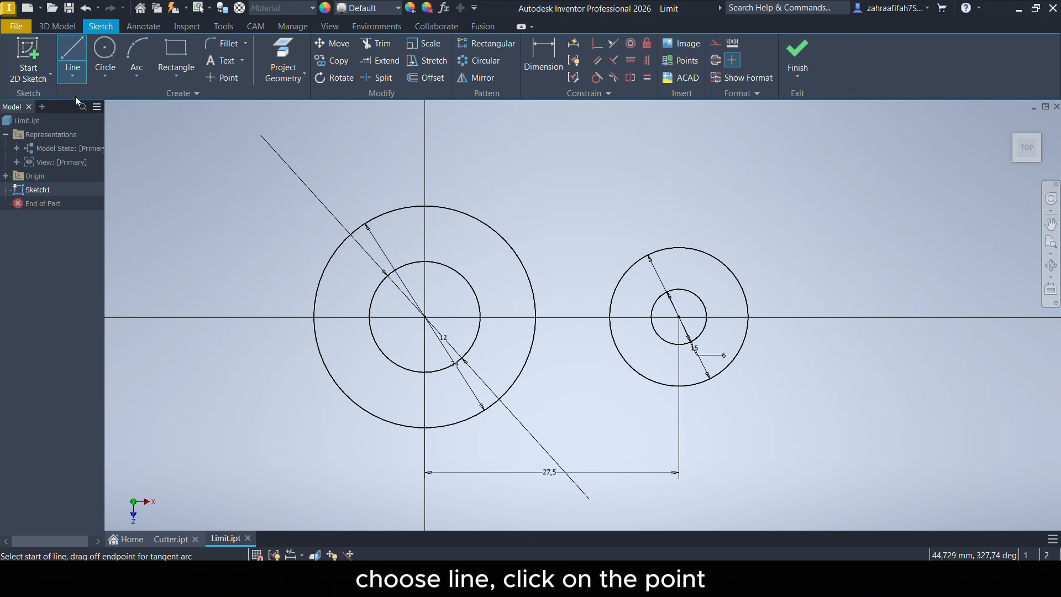
{"action": "scroll", "coordinate": [619, 402], "scroll_direction": "down", "scroll_amount": 6}
{"action": "scroll", "coordinate": [625, 404], "scroll_direction": "up", "scroll_amount": 4}
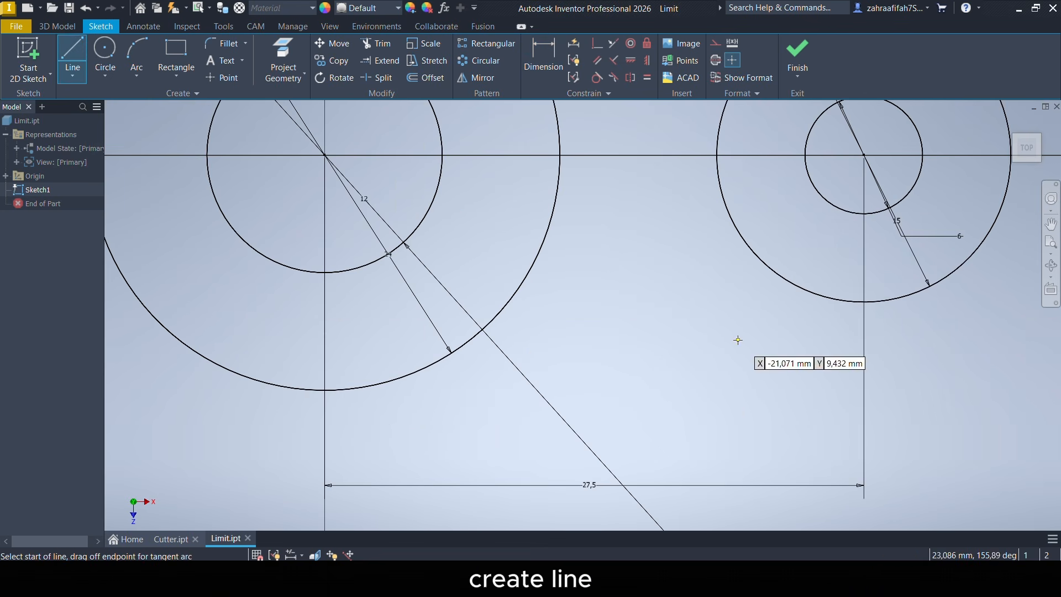
{"action": "left_click", "coordinate": [864, 301]}
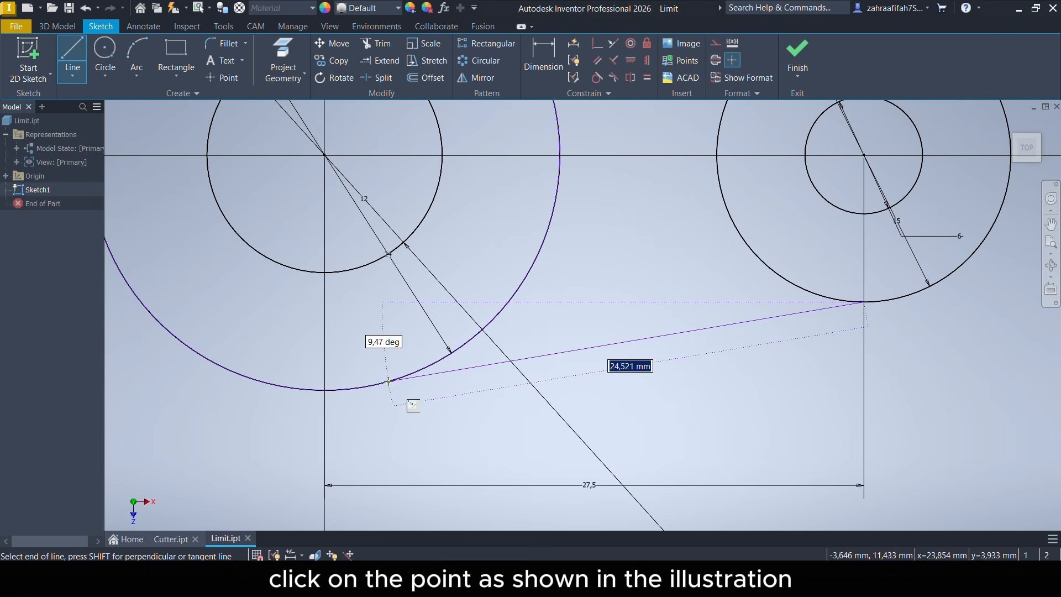
{"action": "left_click", "coordinate": [364, 386]}
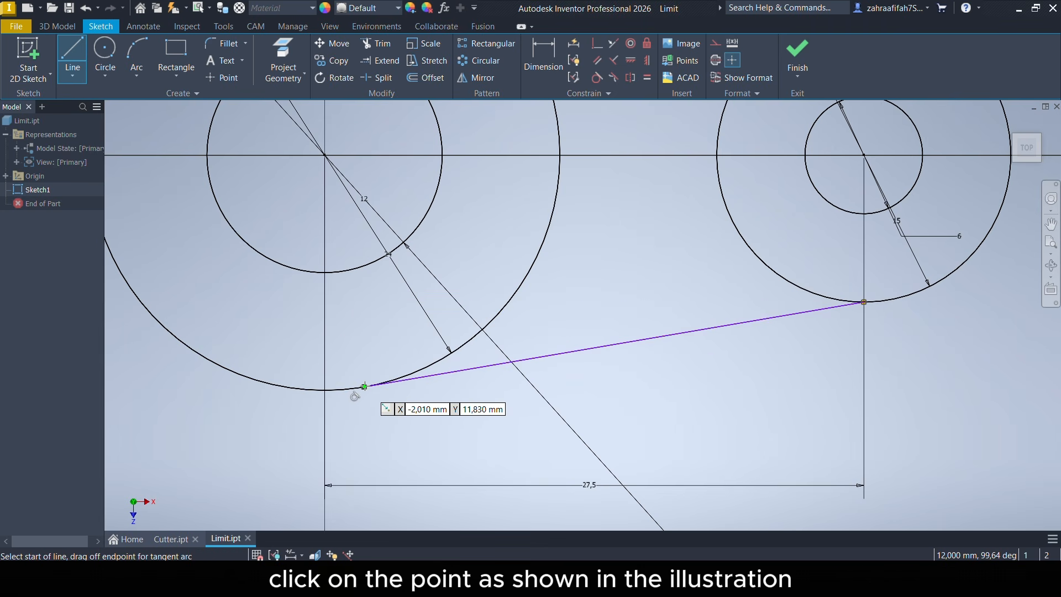
{"action": "left_click", "coordinate": [829, 298]}
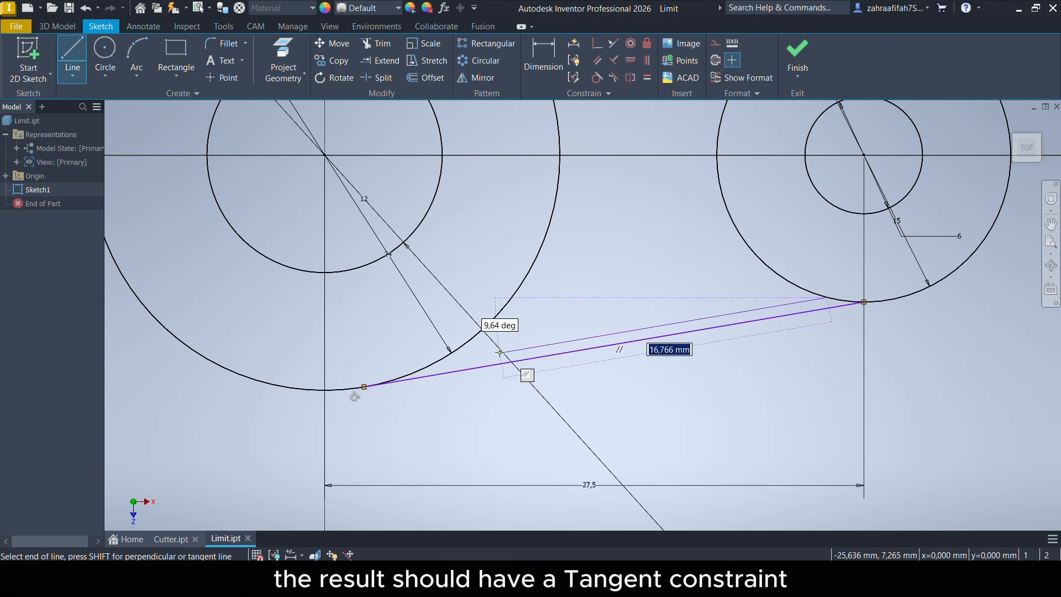
{"action": "left_click", "coordinate": [431, 364]}
- Draw a line from the 15 mm circle's highest point tangent to the 24 mm circle, plus a second line just inside it joining both circles
{"action": "middle_click_drag", "start_coordinate": [624, 178], "coordinate": [608, 405]}
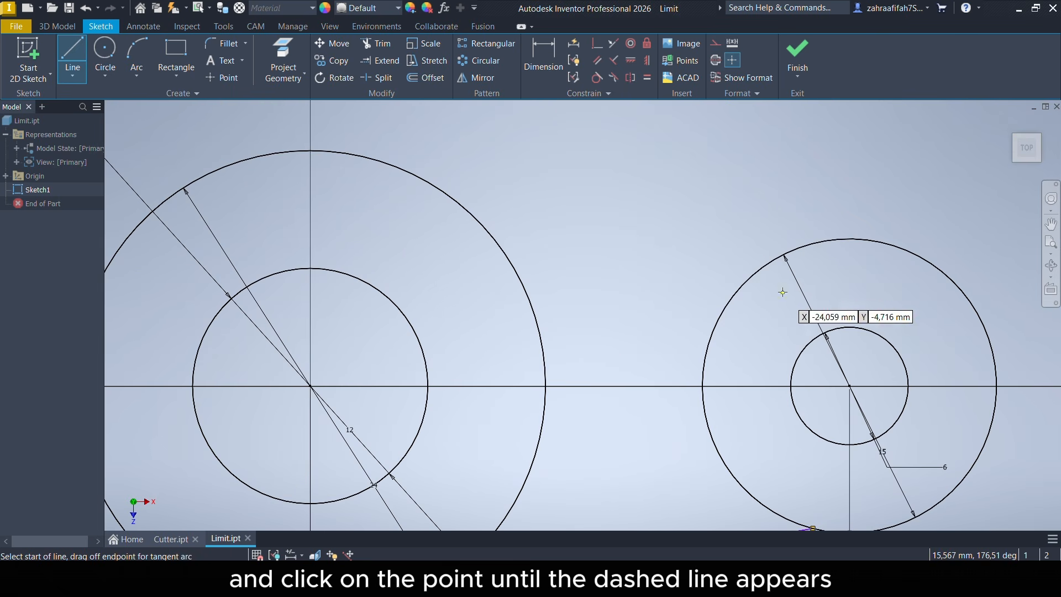
{"action": "left_click", "coordinate": [851, 239]}
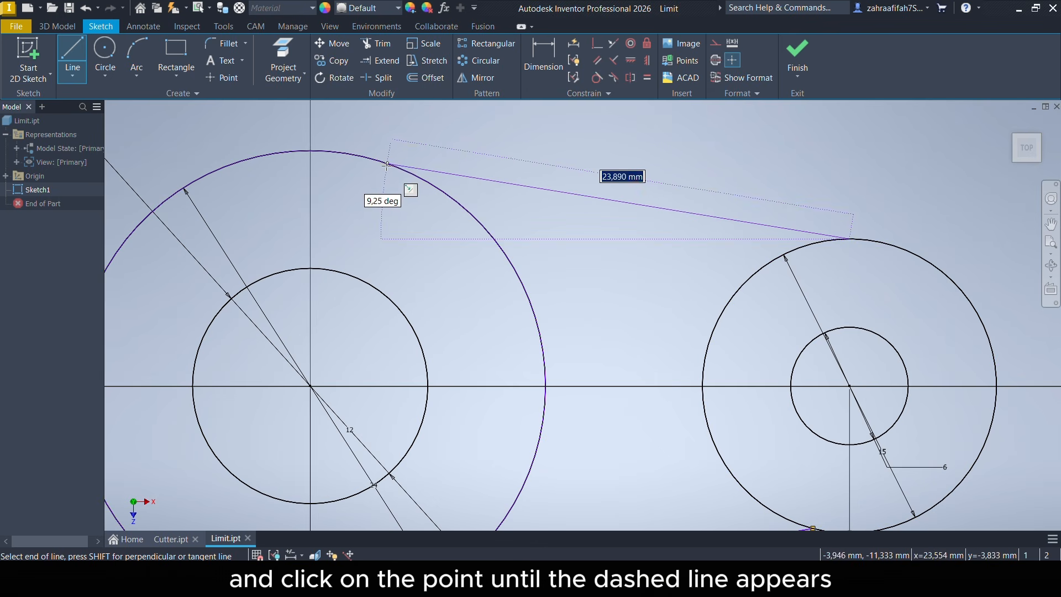
{"action": "left_click", "coordinate": [350, 154]}
{"action": "left_click", "coordinate": [849, 239]}
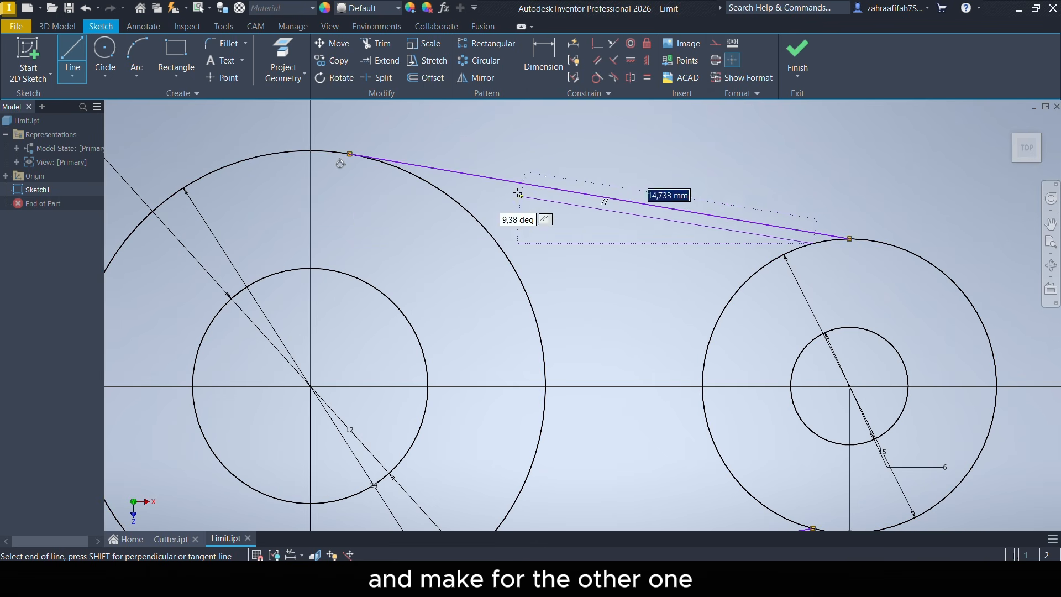
{"action": "left_click", "coordinate": [427, 182]}
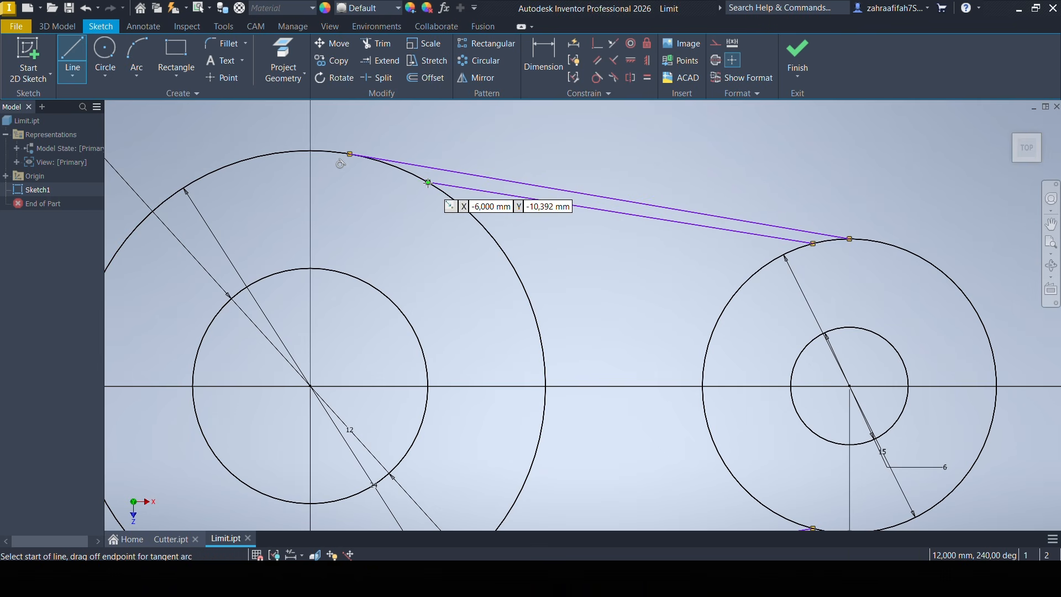
{"action": "right_click", "coordinate": [581, 262]}
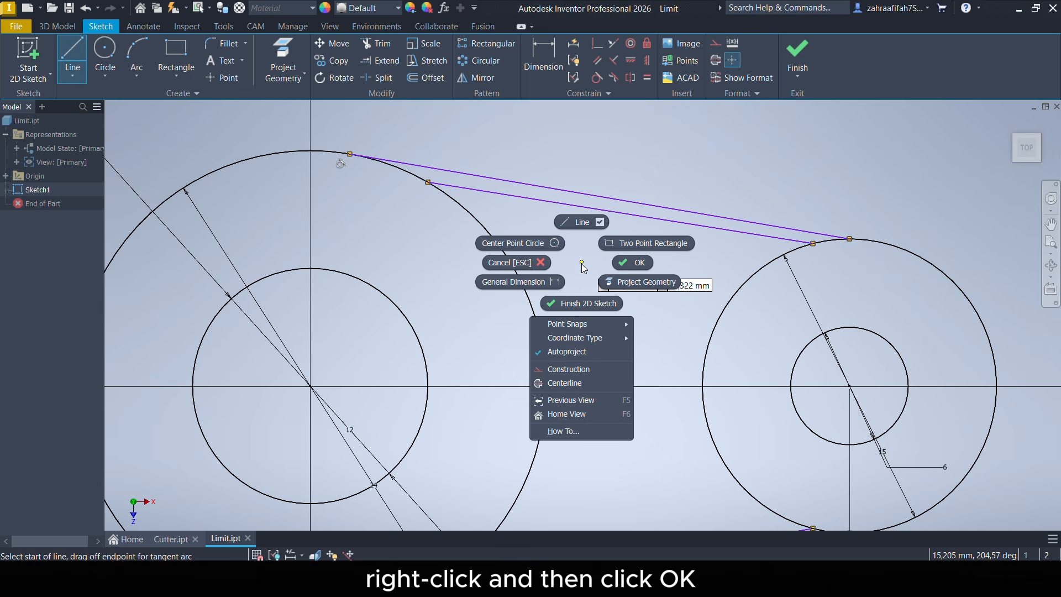
{"action": "left_click", "coordinate": [634, 263]}
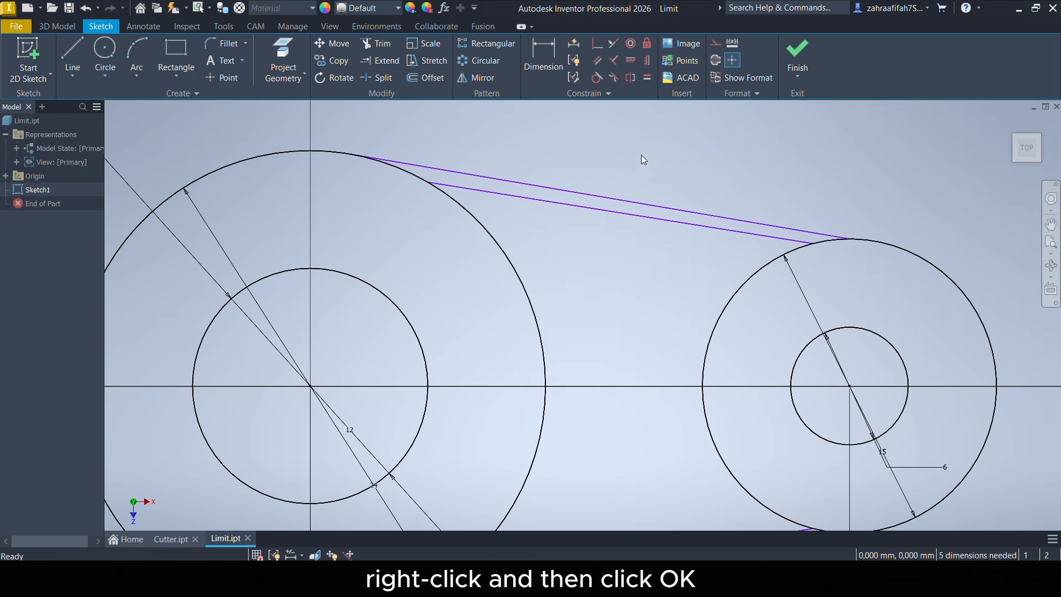
- Apply a parallel constraint to the two upper lines connecting the outer circles
{"action": "left_click", "coordinate": [601, 61]}
{"action": "left_click", "coordinate": [608, 198]}
{"action": "left_click", "coordinate": [619, 214]}
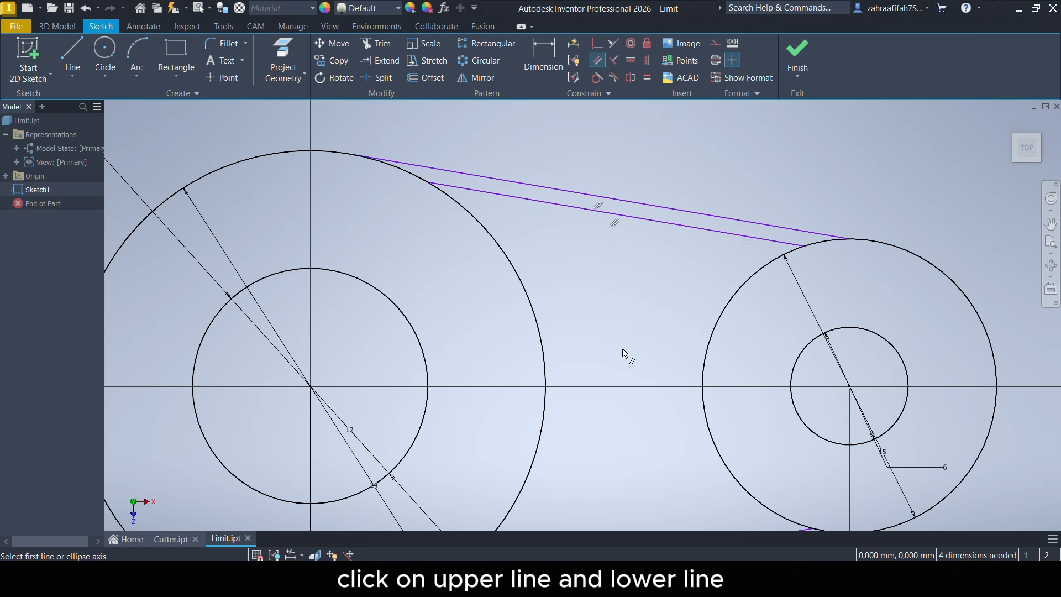
- Try to apply a parallel constraint to the two lower lines connecting the outer circles
{"action": "middle_click_drag", "start_coordinate": [636, 379], "coordinate": [623, 246]}
{"action": "left_click", "coordinate": [683, 414]}
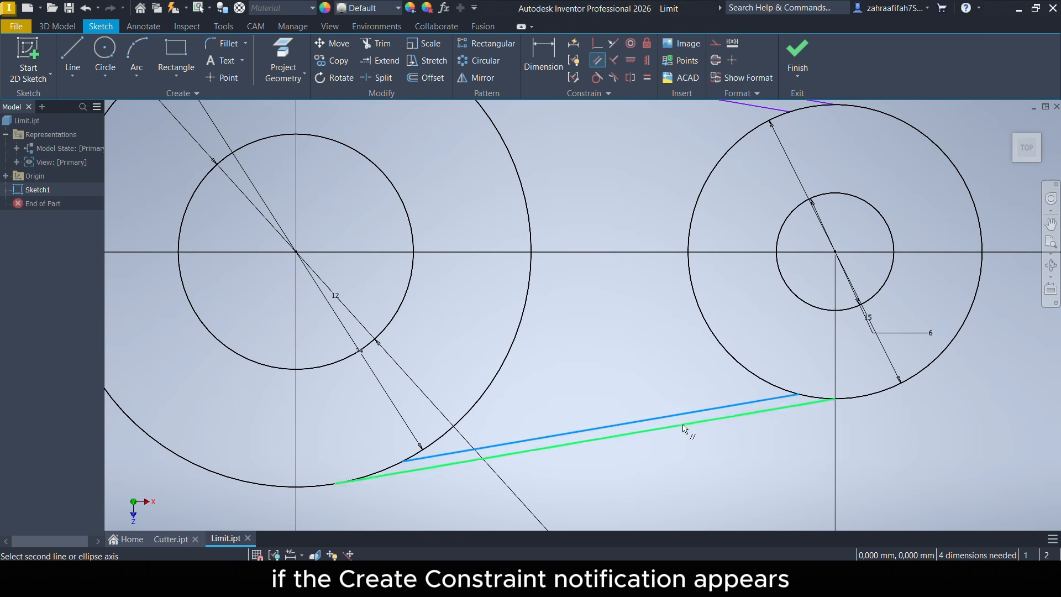
{"action": "left_click", "coordinate": [685, 428]}
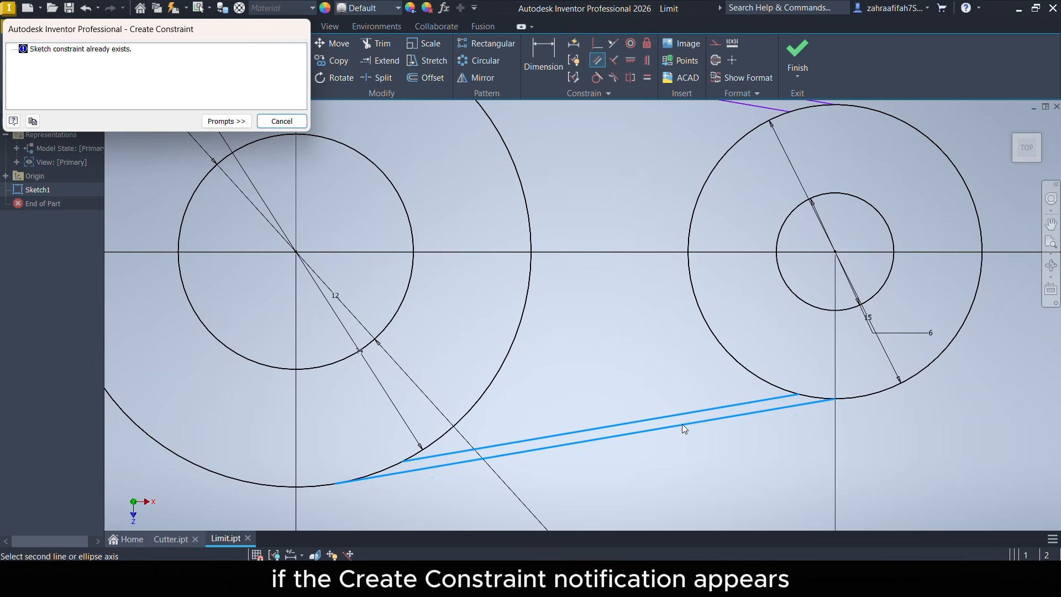
{"action": "left_click", "coordinate": [292, 126]}
- Dimension the spacing between the two lower connecting lines as 1 mm
{"action": "left_click", "coordinate": [538, 71]}
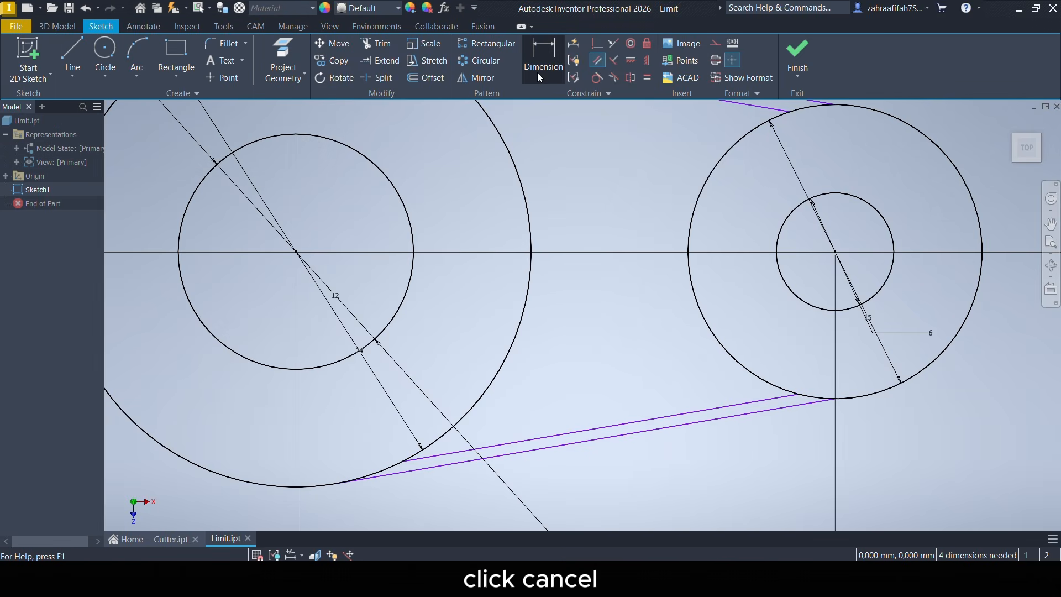
{"action": "left_click", "coordinate": [679, 414]}
{"action": "left_click", "coordinate": [680, 425]}
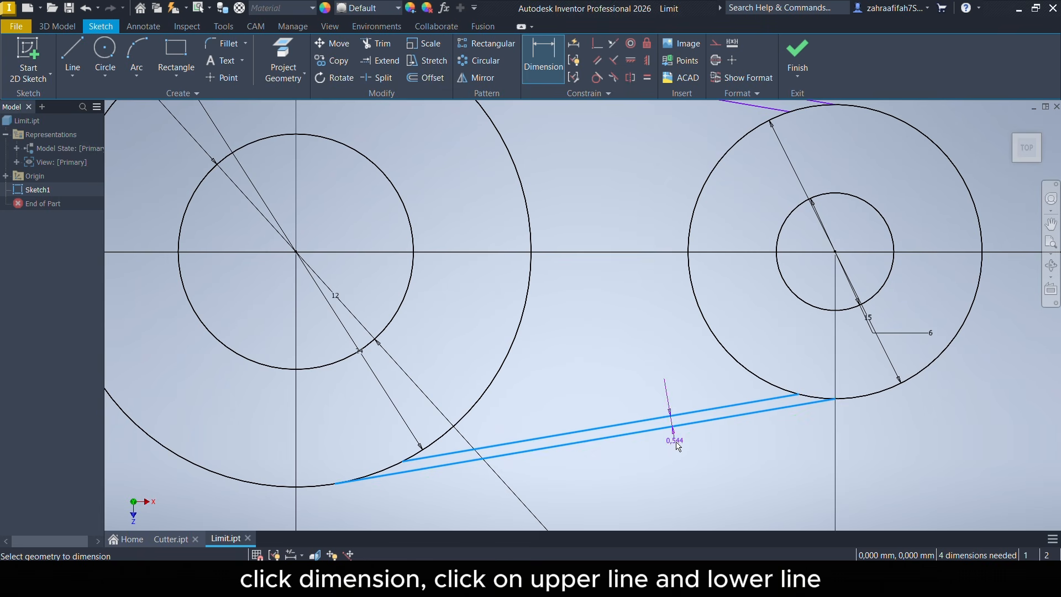
{"action": "left_click", "coordinate": [679, 454]}
{"action": "type", "text": "1"}
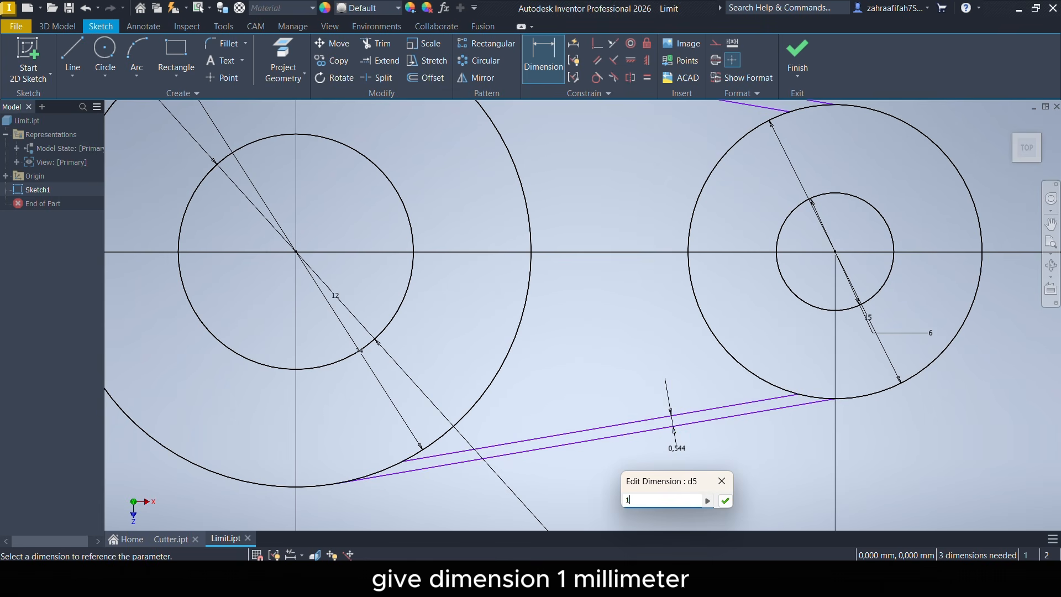
{"action": "key", "text": "Return"}
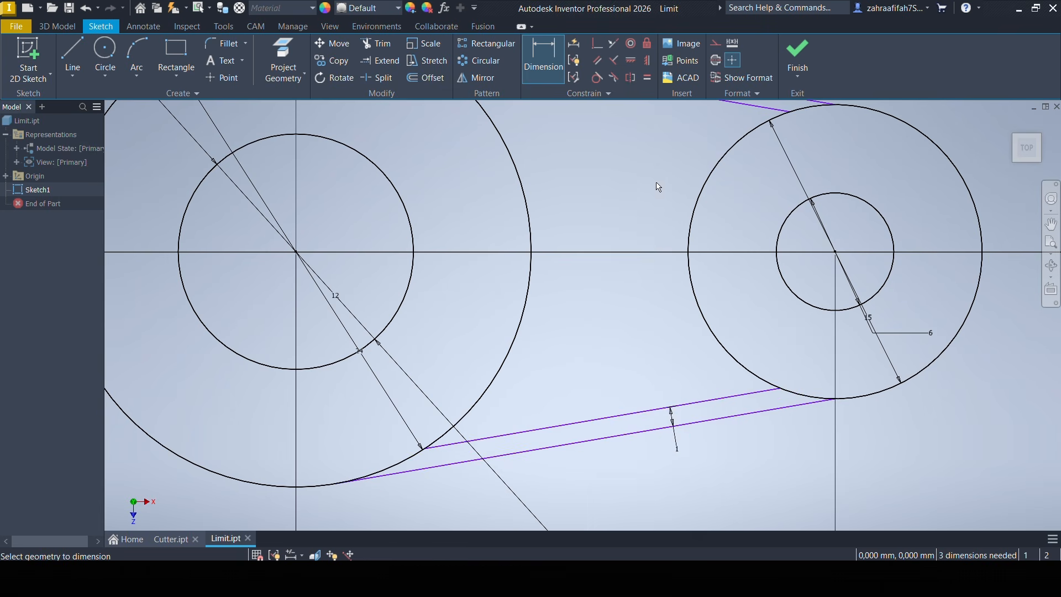
- Dimension the spacing between the two upper connecting lines as 1 mm and finish the sketch
{"action": "middle_click_drag", "start_coordinate": [657, 185], "coordinate": [656, 295]}
{"action": "scroll", "coordinate": [652, 249], "scroll_direction": "down", "scroll_amount": 2}
{"action": "left_click", "coordinate": [653, 247]}
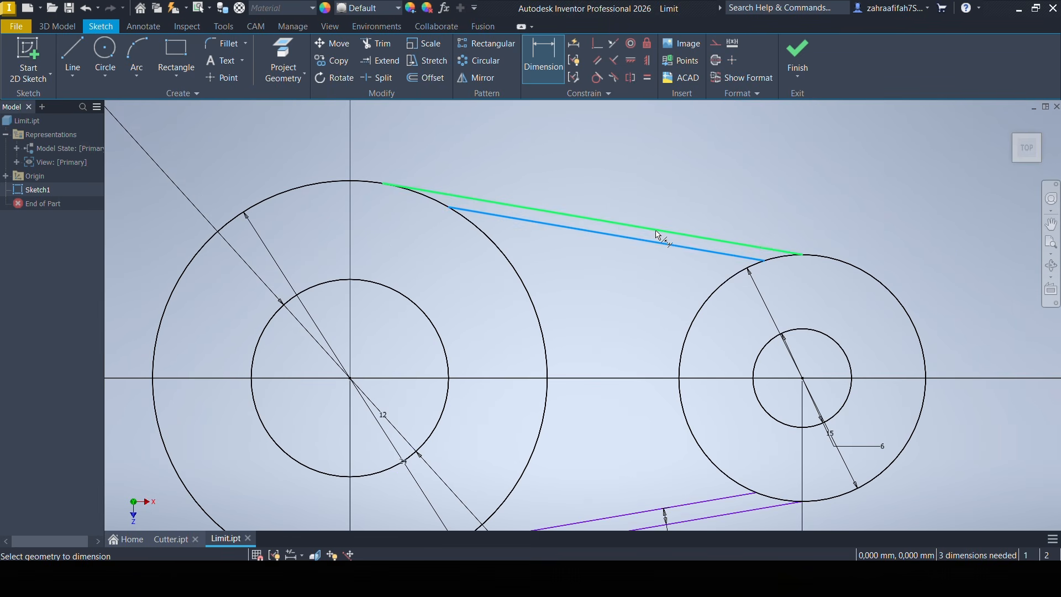
{"action": "left_click", "coordinate": [661, 230]}
{"action": "left_click", "coordinate": [666, 202]}
{"action": "type", "text": "1"}
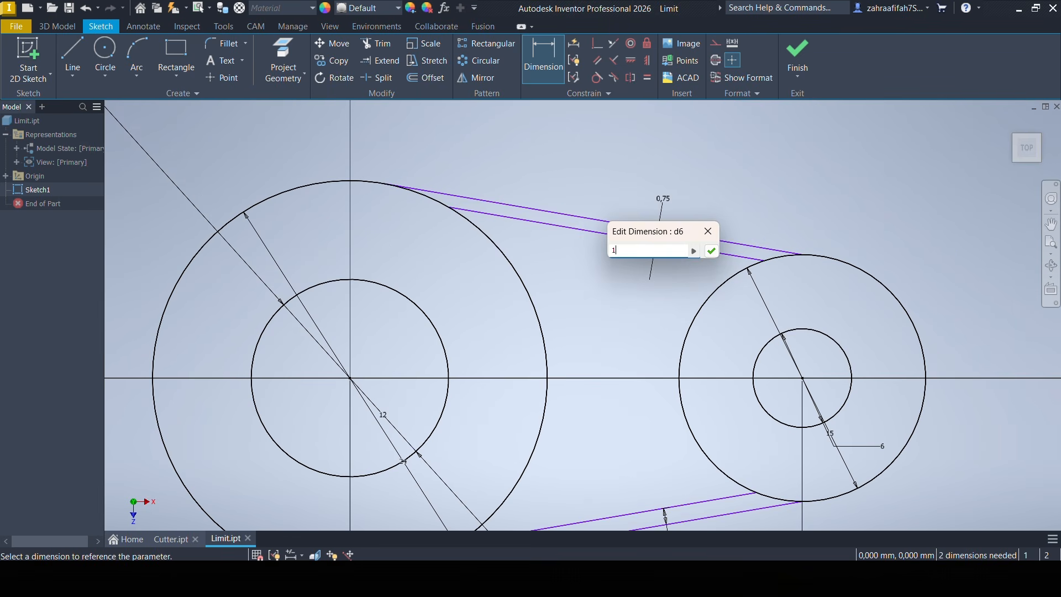
{"action": "key", "text": "Return"}
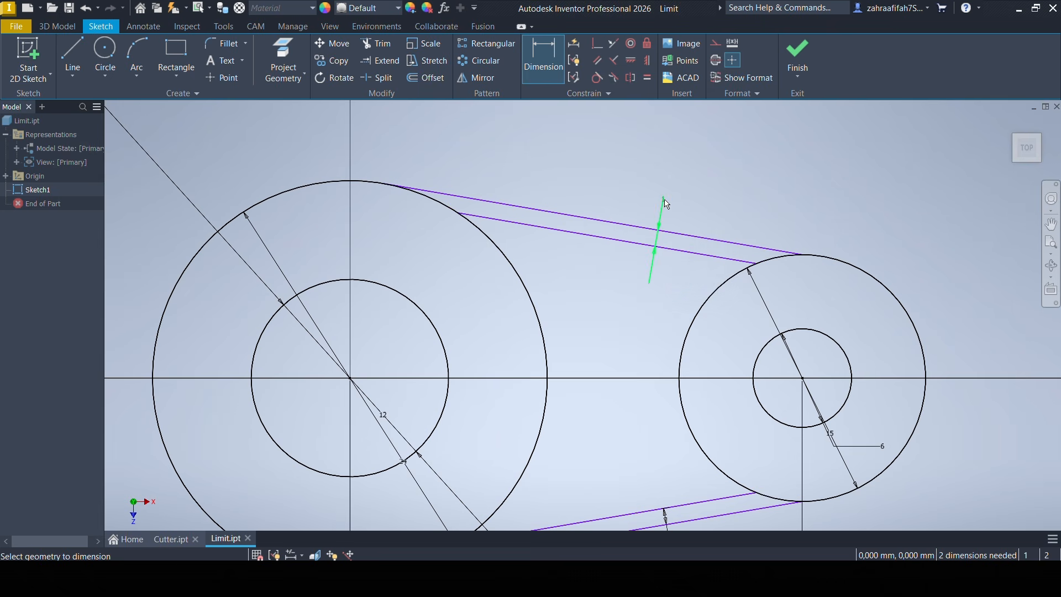
{"action": "left_click", "coordinate": [803, 53]}
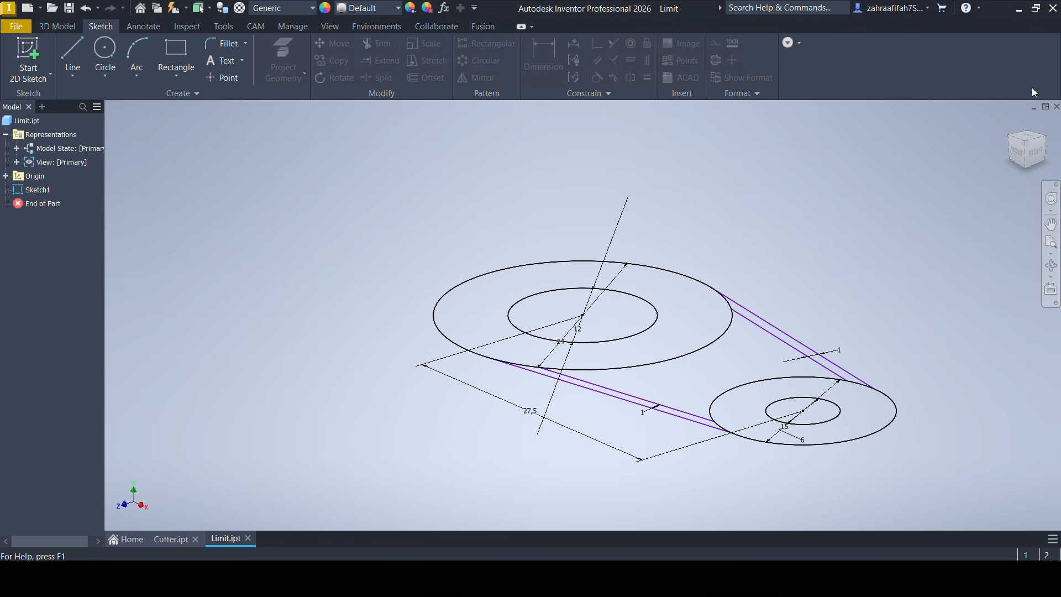
{"action": "left_click", "coordinate": [1029, 142]}
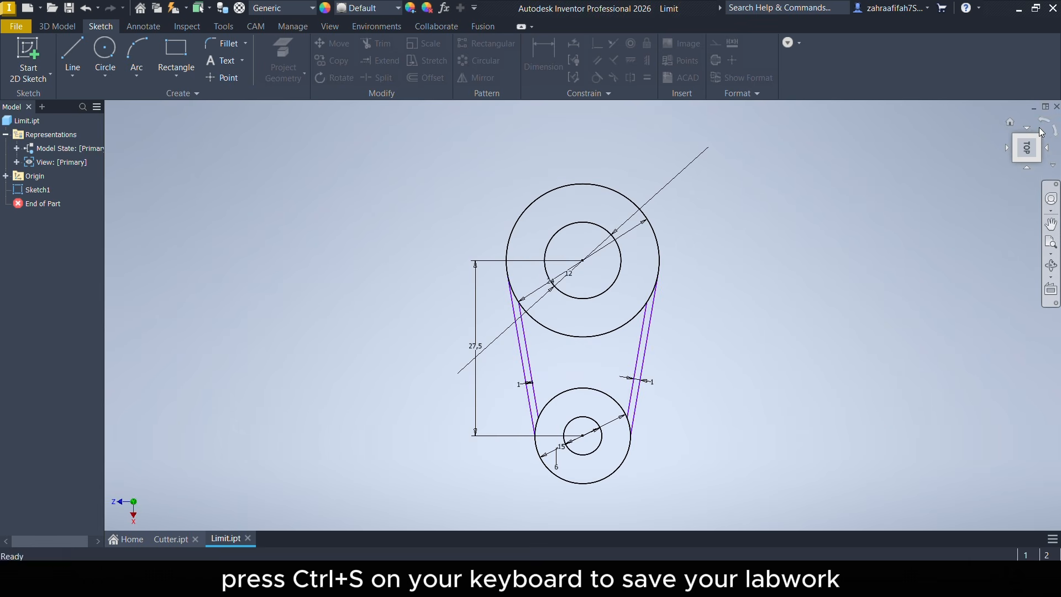
{"action": "left_click", "coordinate": [1029, 141]}
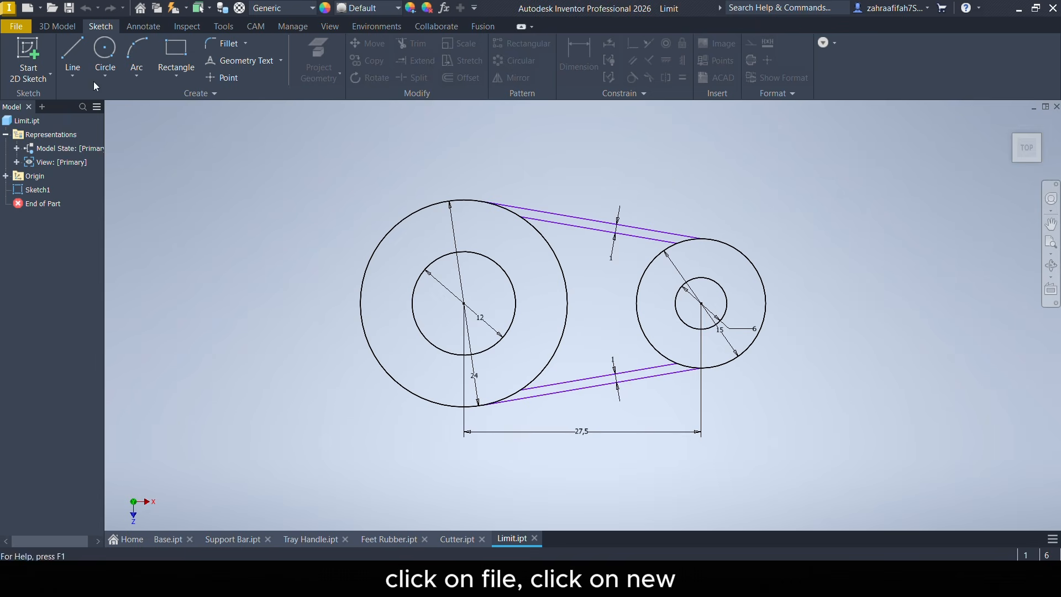
- Create a new metric part file from the Standard (mm).ipt template
{"action": "left_click", "coordinate": [16, 26]}
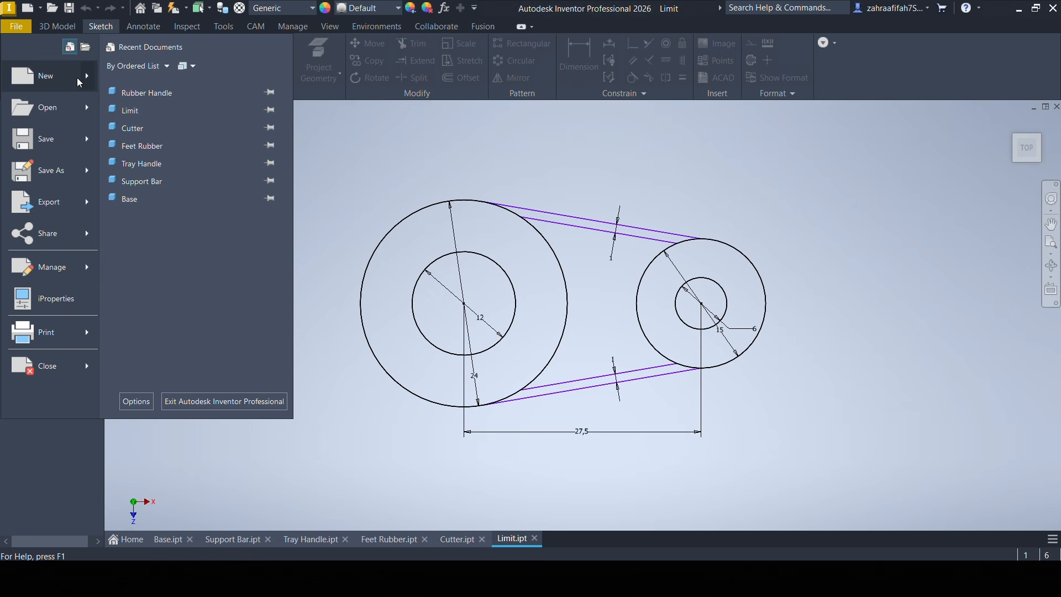
{"action": "left_click", "coordinate": [79, 82]}
{"action": "left_click", "coordinate": [608, 193]}
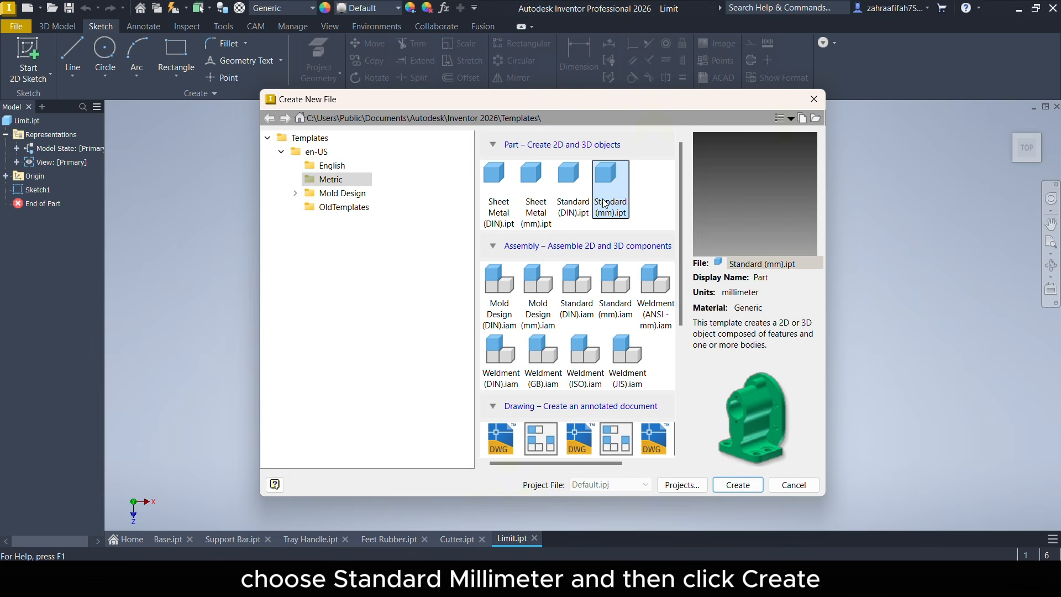
{"action": "left_click", "coordinate": [735, 485]}
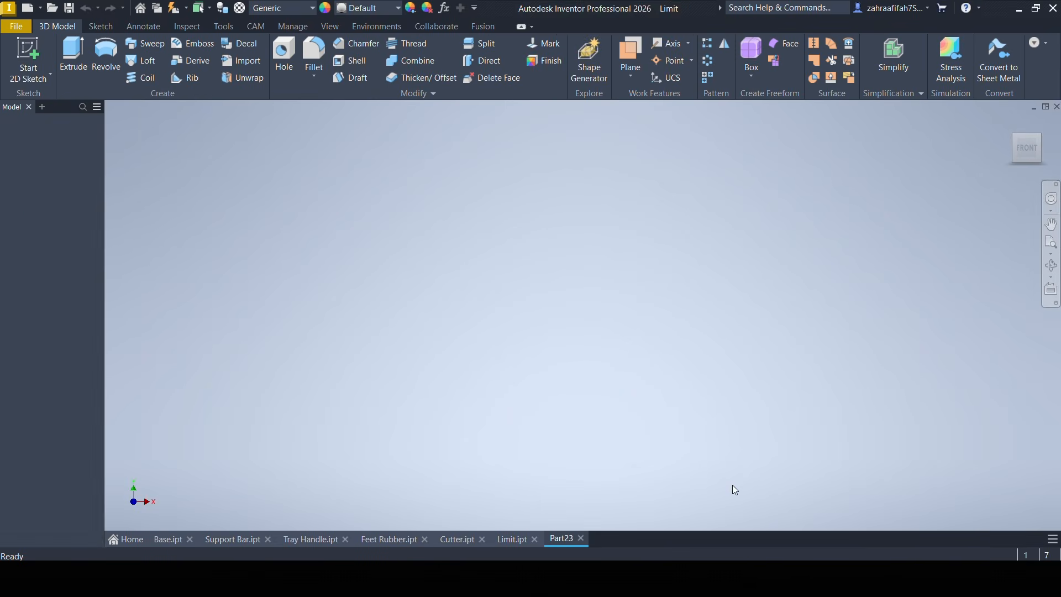
- Save the new part as Rubber Handle in the MODULE-X_LABWORK_NAME folder
{"action": "key", "text": "ctrl+s"}
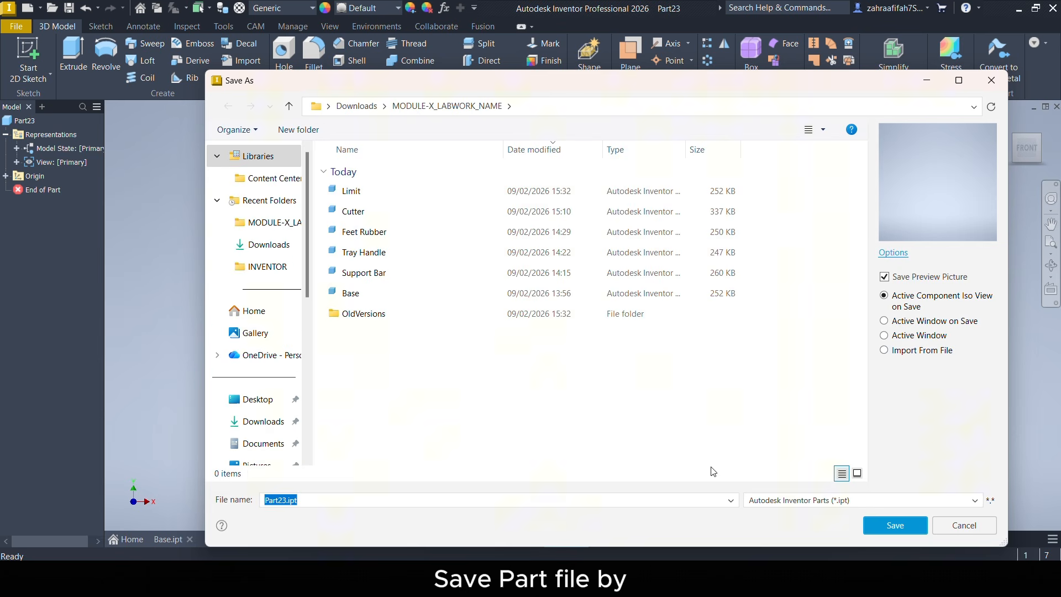
{"action": "type", "text": "R"}
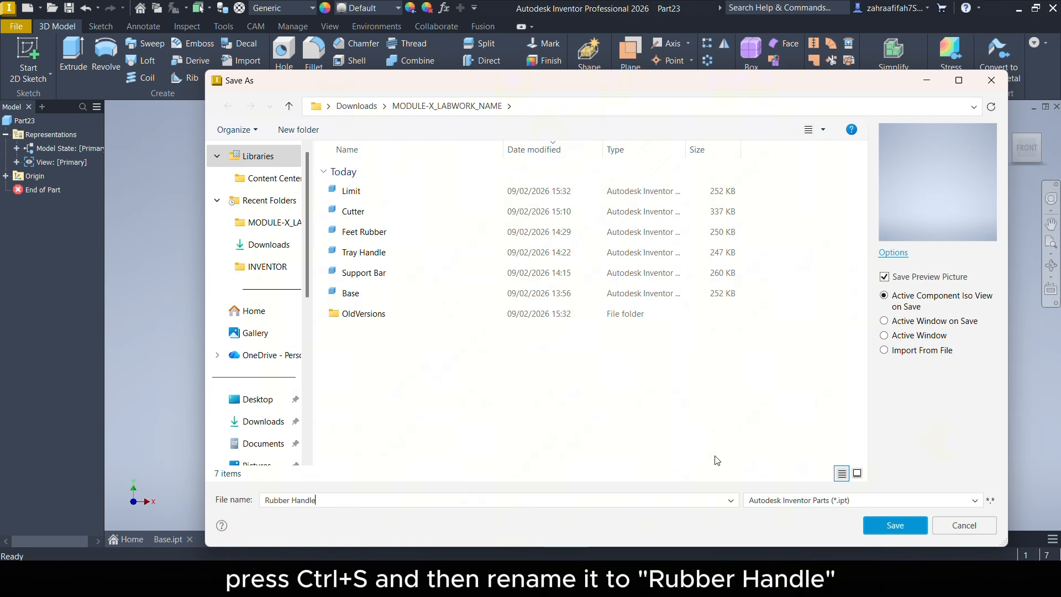
{"action": "type", "text": "ubber Handle"}
{"action": "left_click", "coordinate": [897, 525]}
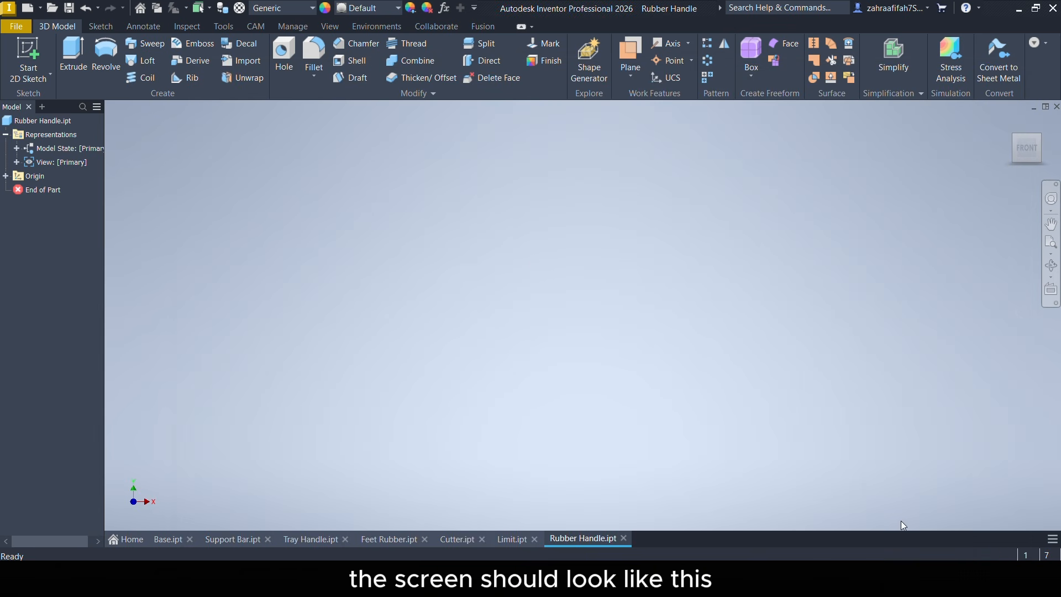
- Start a 2D sketch on the XZ plane and rotate the view so the X axis runs horizontally
{"action": "left_click", "coordinate": [105, 29]}
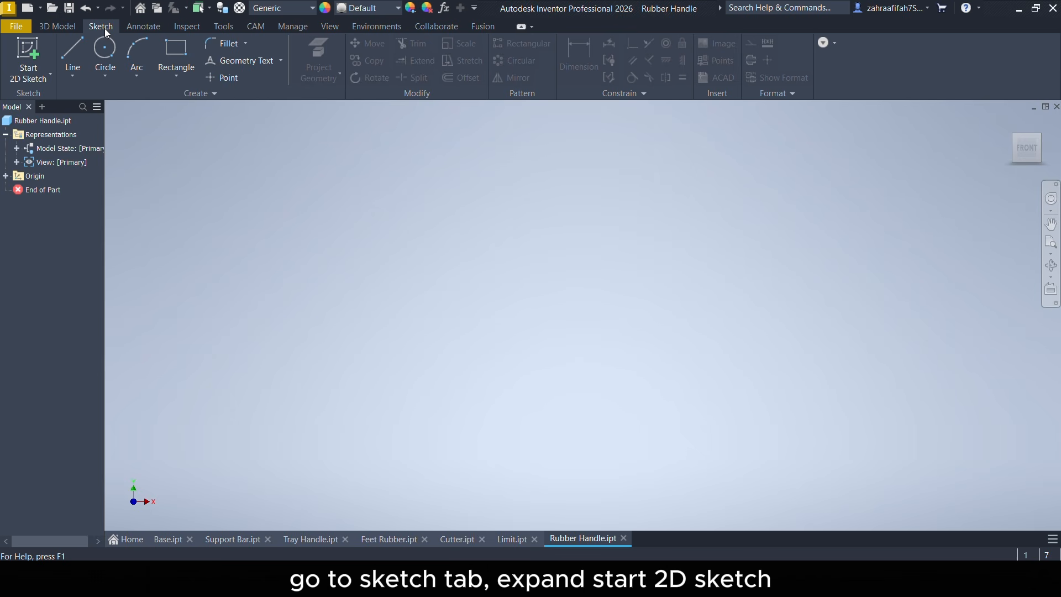
{"action": "left_click", "coordinate": [42, 78]}
{"action": "left_click", "coordinate": [46, 104]}
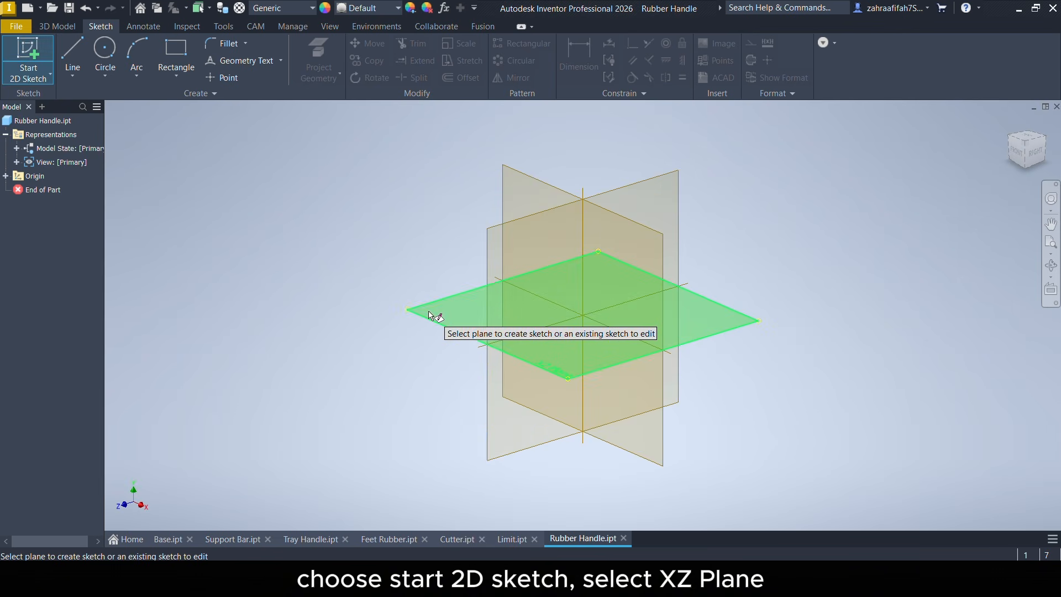
{"action": "left_click", "coordinate": [429, 314]}
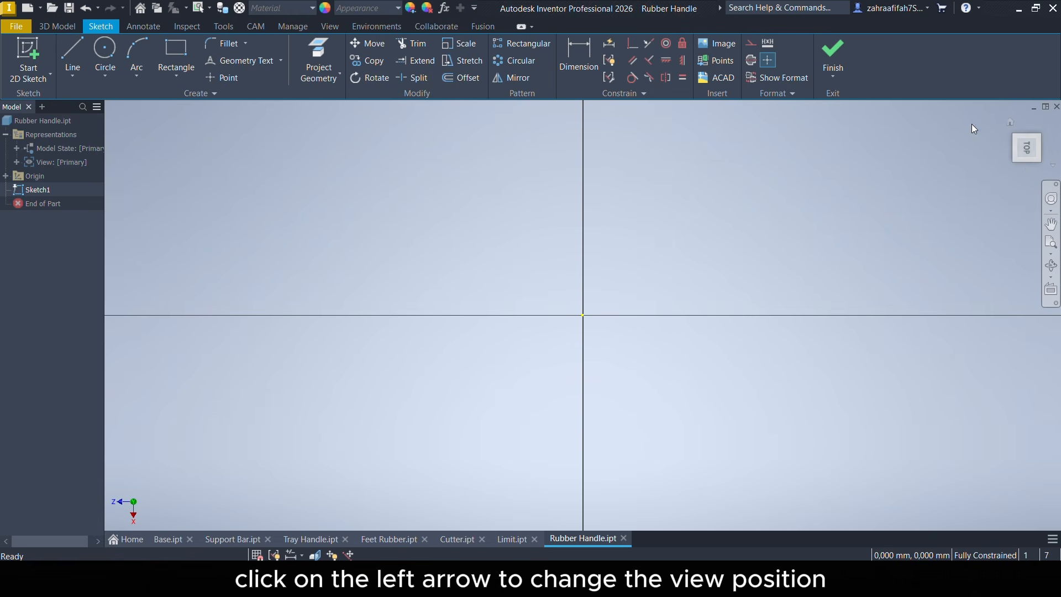
{"action": "left_click", "coordinate": [1041, 122]}
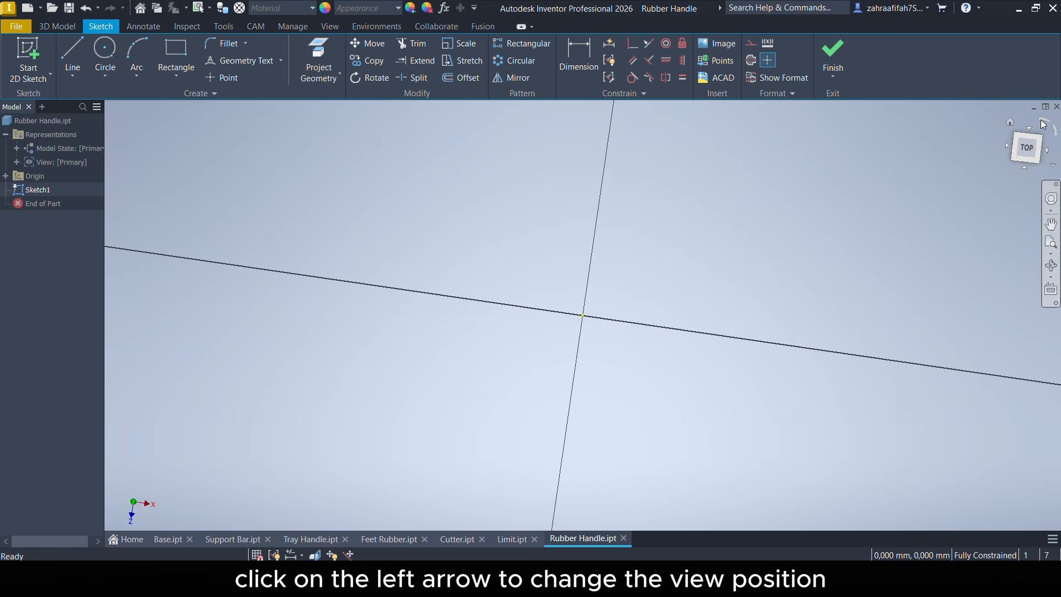
- Draw a center-point circle of 30 mm diameter at the origin and finish the sketch
{"action": "left_click", "coordinate": [105, 76]}
{"action": "left_click", "coordinate": [106, 95]}
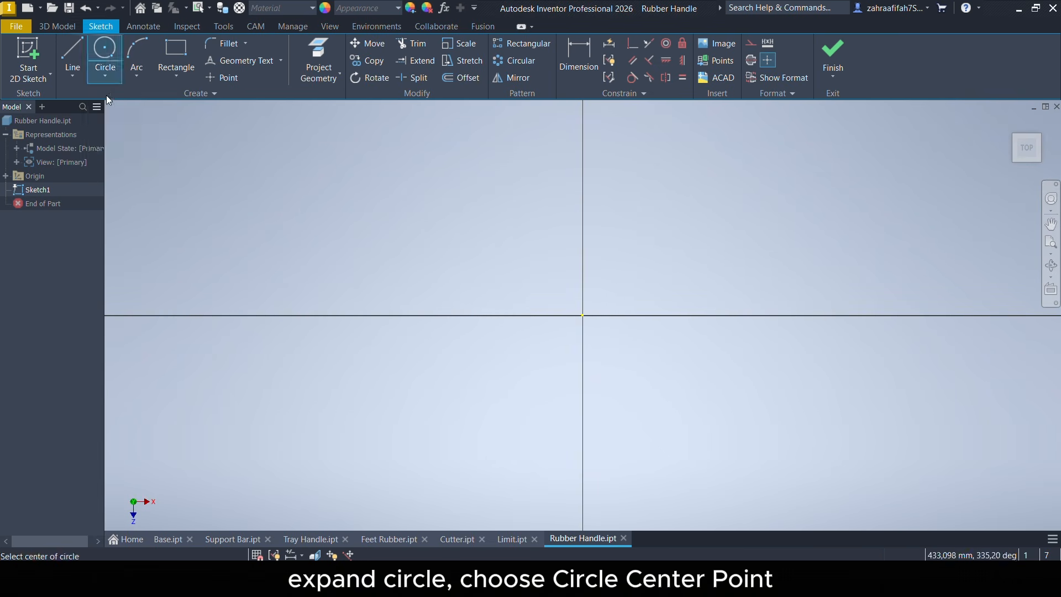
{"action": "left_click", "coordinate": [582, 315]}
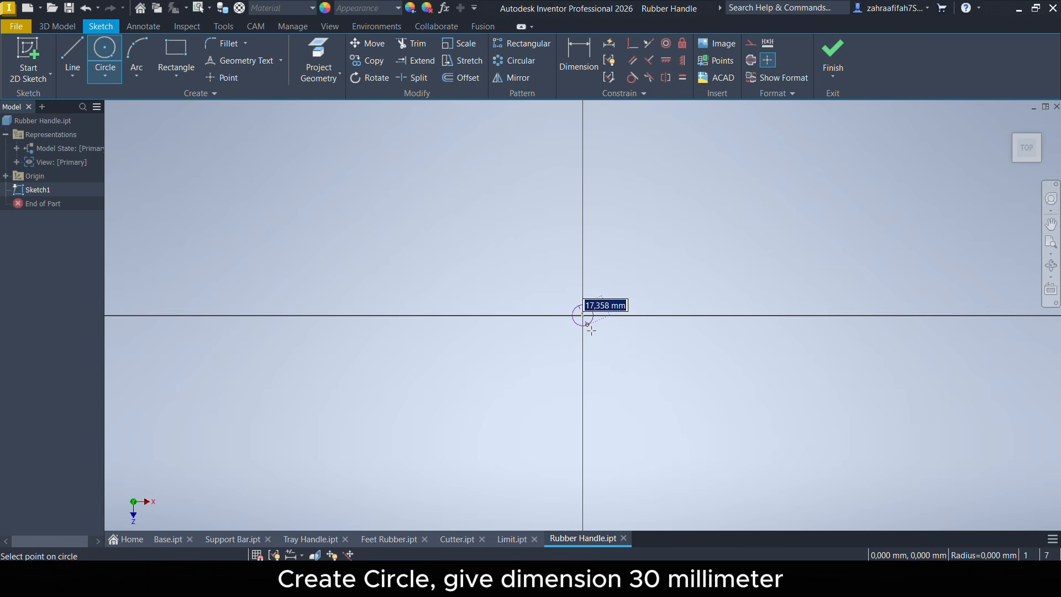
{"action": "type", "text": "3"}
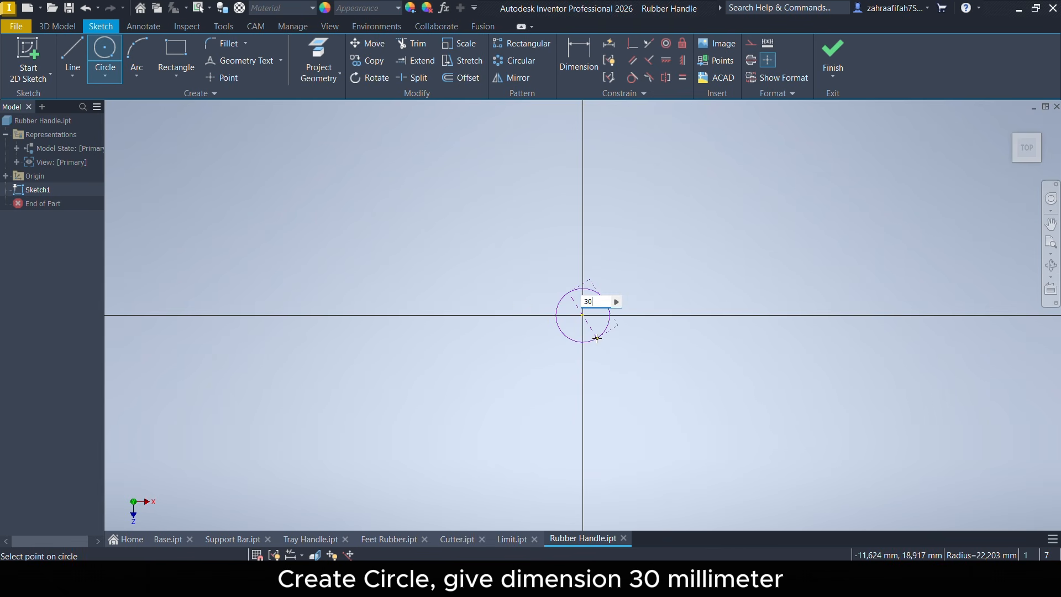
{"action": "type", "text": "0"}
{"action": "key", "text": "Return"}
{"action": "key", "text": "Escape"}
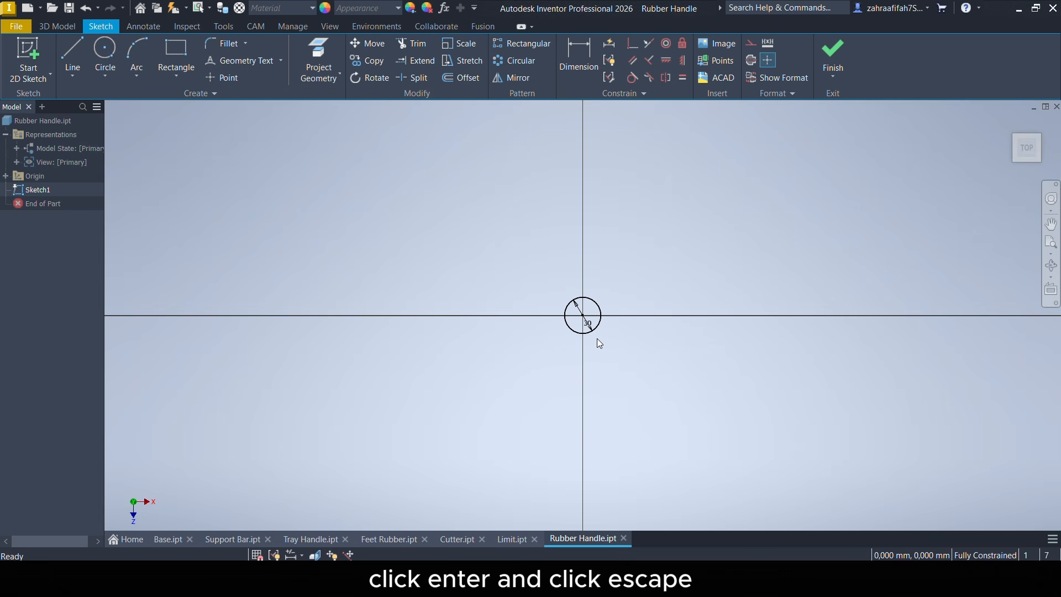
{"action": "scroll", "coordinate": [597, 338], "scroll_direction": "up", "scroll_amount": 3}
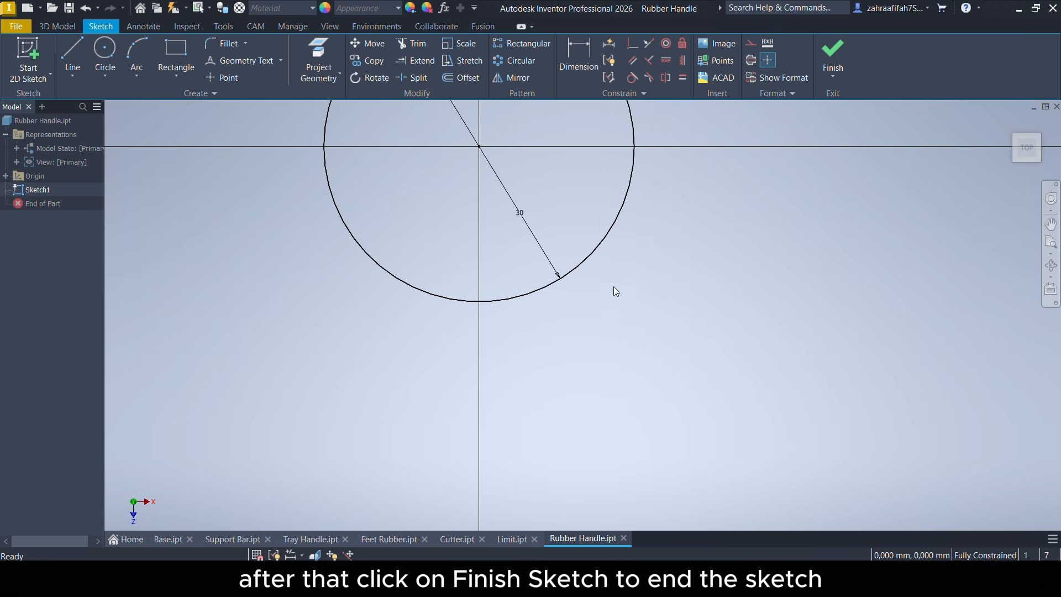
{"action": "left_click", "coordinate": [829, 52]}
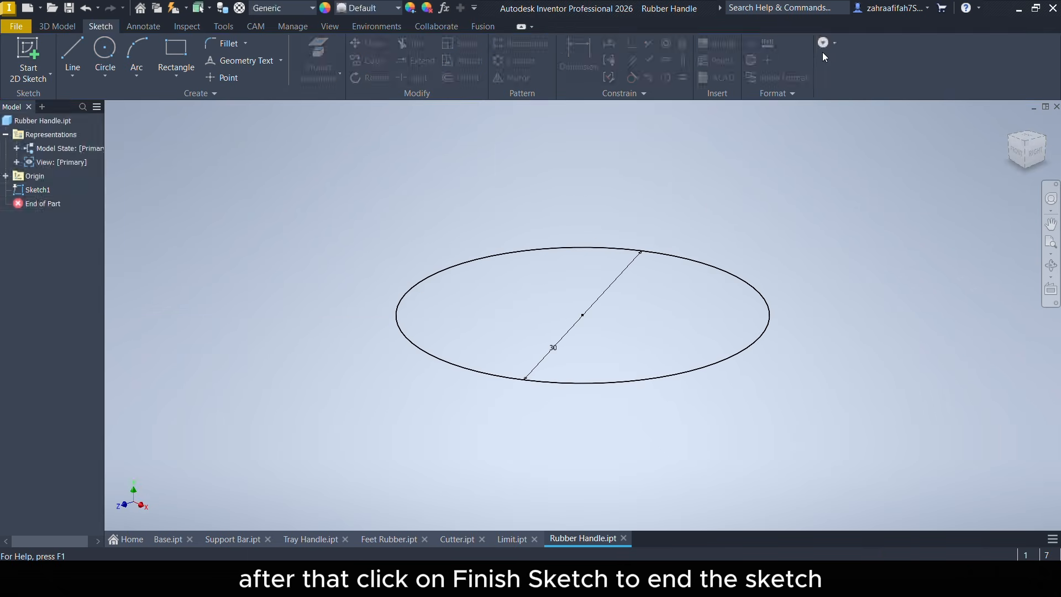
- Create a work plane offset 40 mm from the XZ plane
{"action": "left_click", "coordinate": [57, 27]}
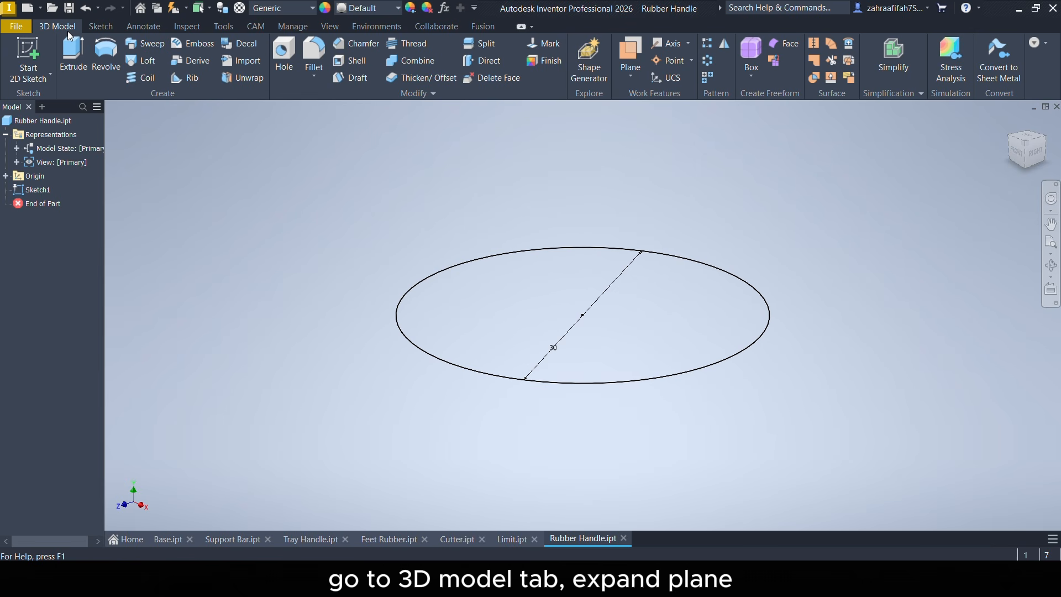
{"action": "left_click", "coordinate": [630, 80]}
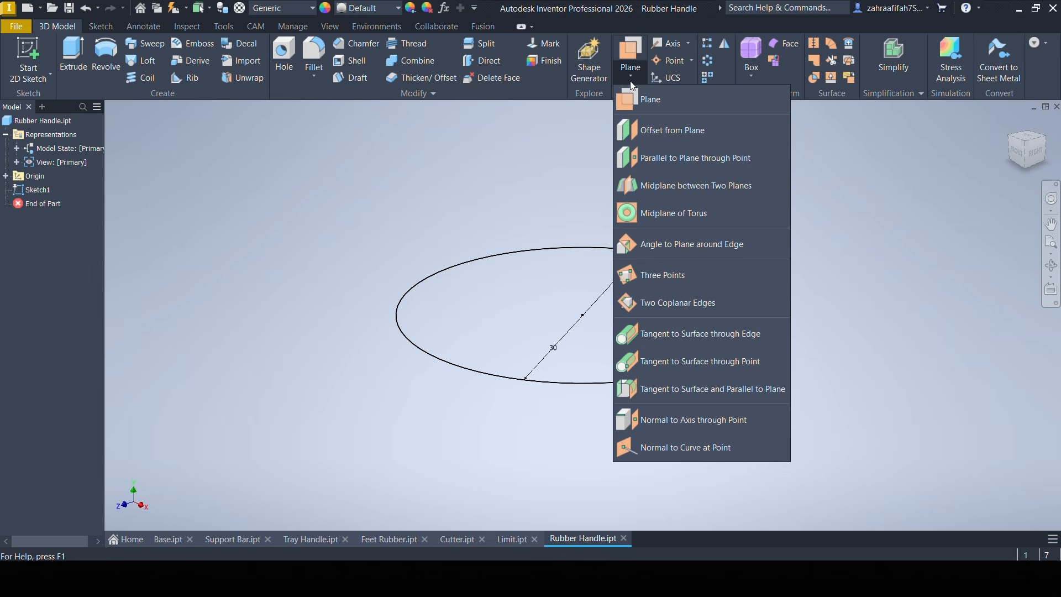
{"action": "left_click", "coordinate": [632, 136]}
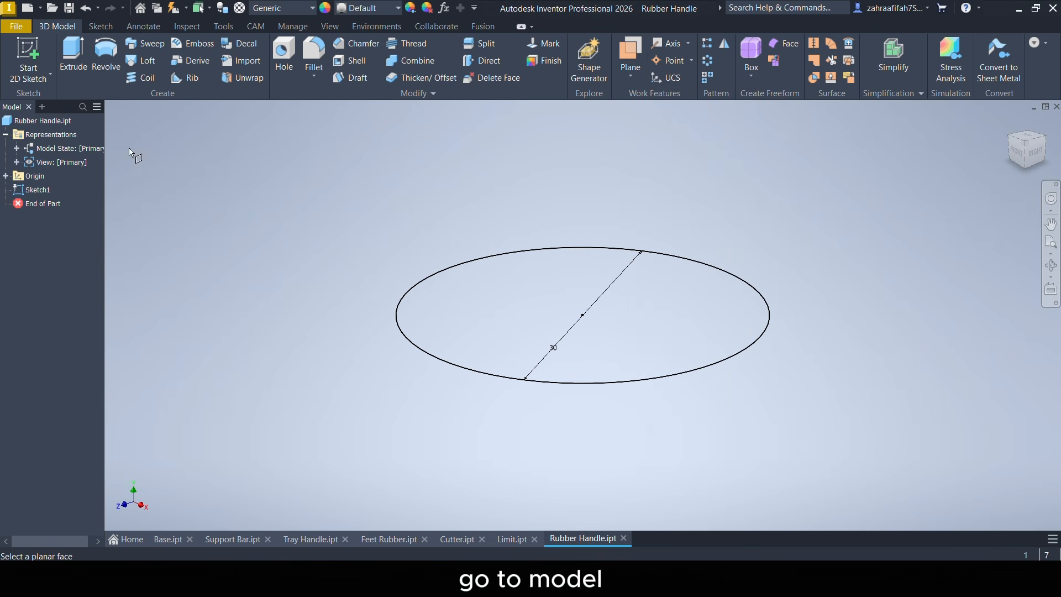
{"action": "left_click", "coordinate": [6, 177]}
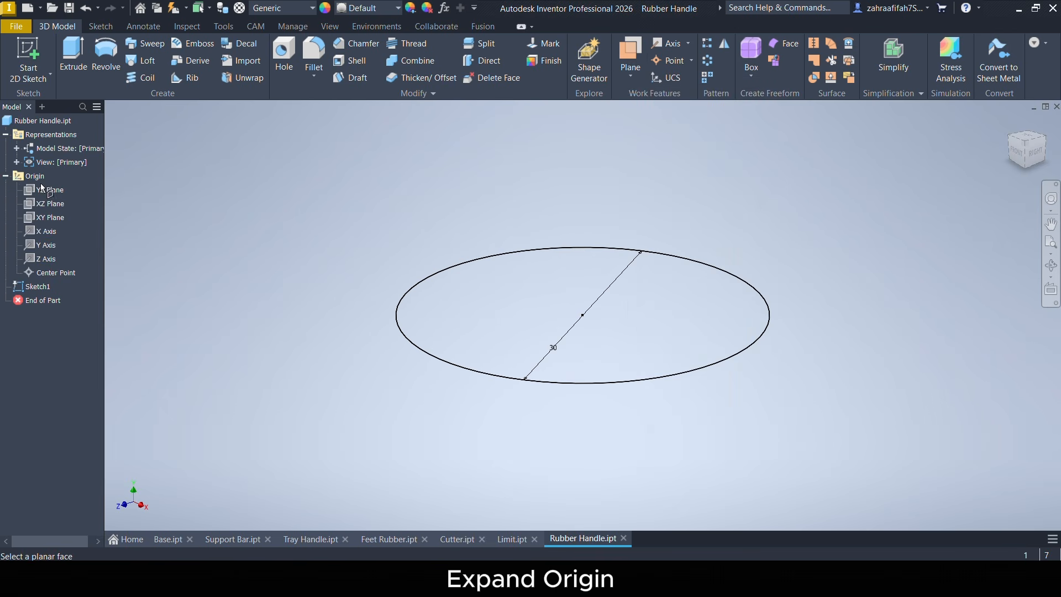
{"action": "left_click", "coordinate": [49, 204]}
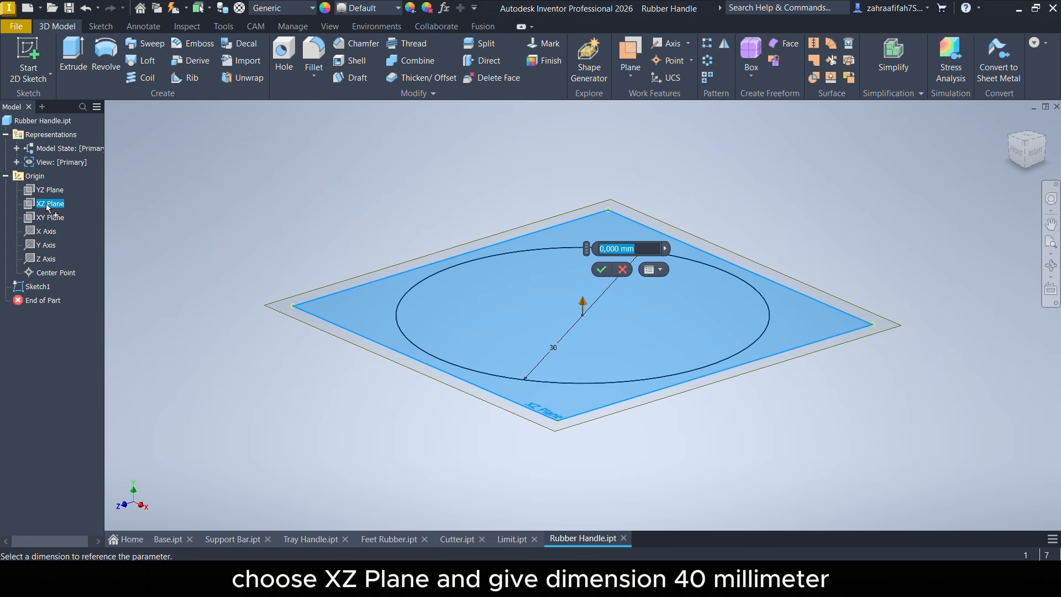
{"action": "type", "text": "40"}
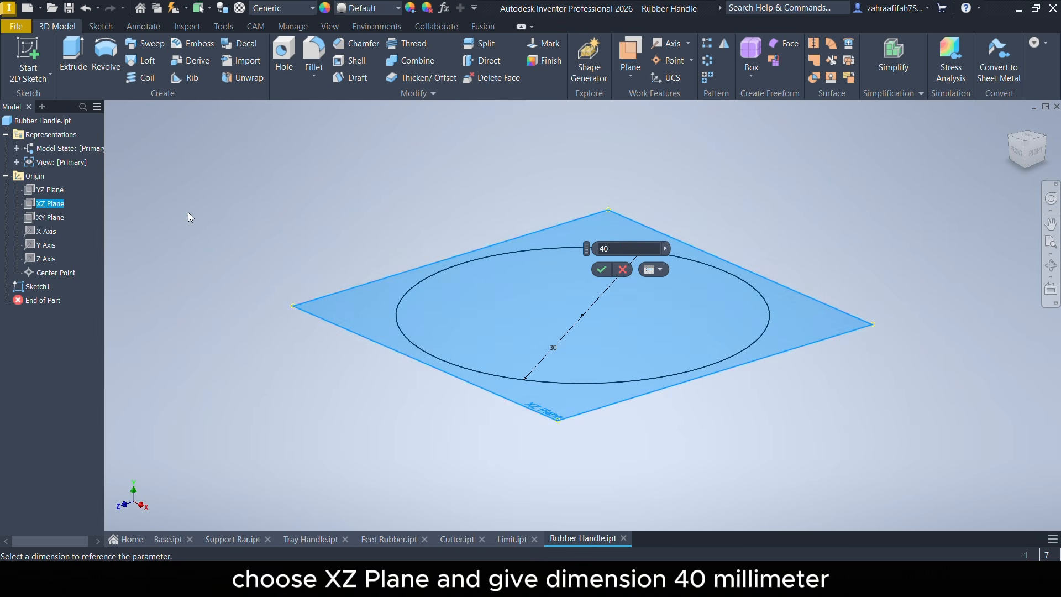
{"action": "key", "text": "Return"}
- Sketch a 40 mm diameter circle centered on the origin on the offset work plane and finish the sketch
{"action": "scroll", "coordinate": [499, 217], "scroll_direction": "up", "scroll_amount": 5}
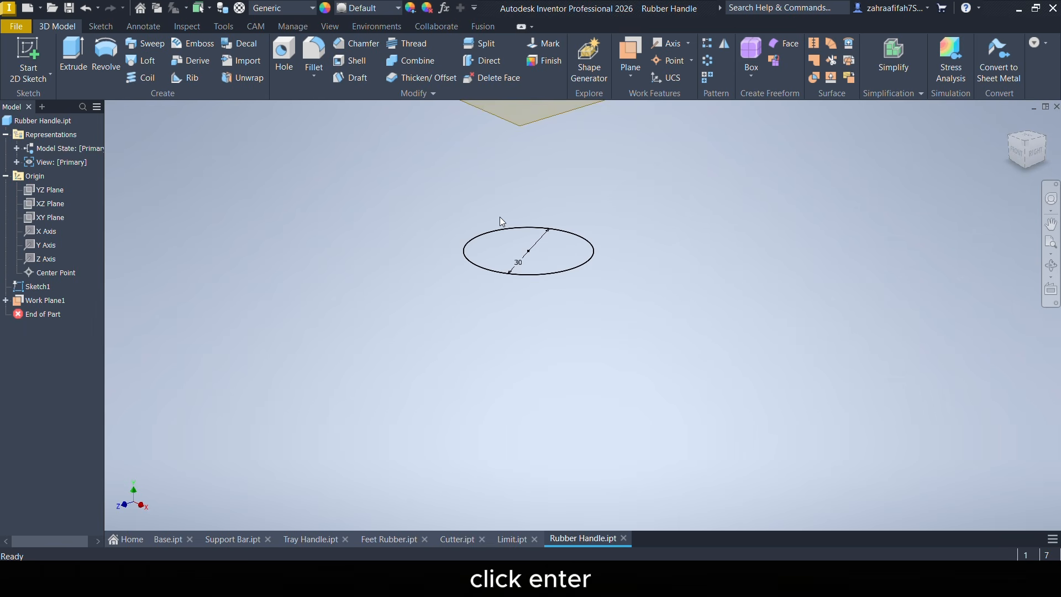
{"action": "middle_click_drag", "start_coordinate": [562, 164], "coordinate": [585, 339]}
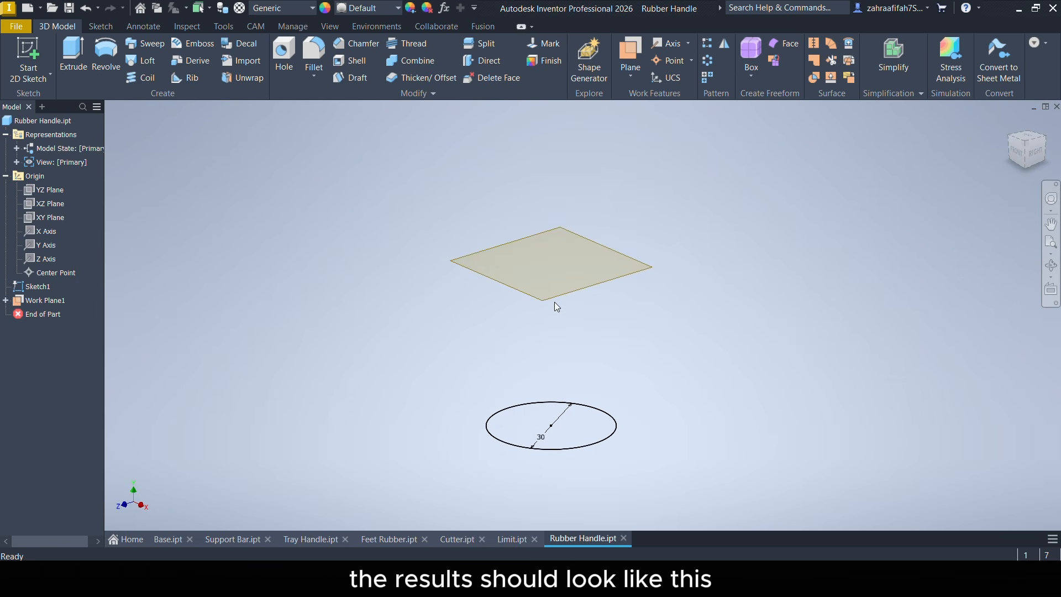
{"action": "left_click", "coordinate": [572, 286]}
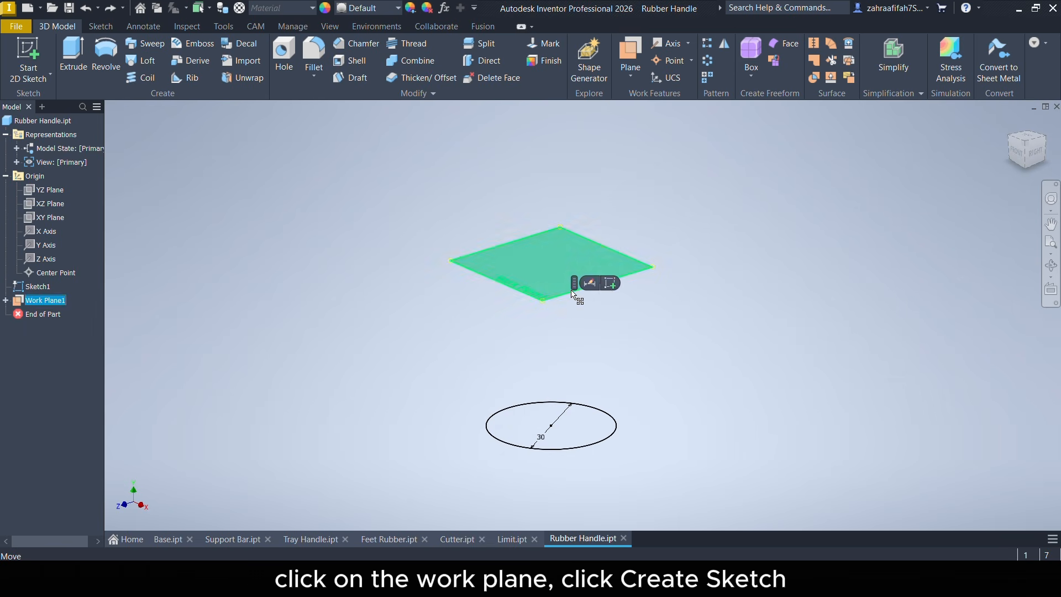
{"action": "left_click", "coordinate": [610, 283]}
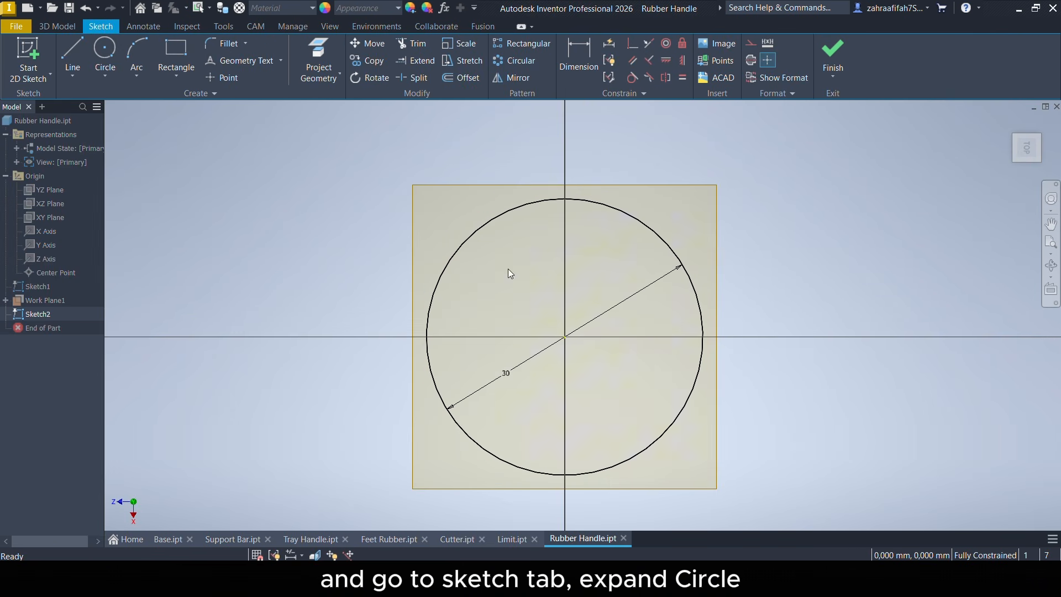
{"action": "left_click", "coordinate": [114, 73]}
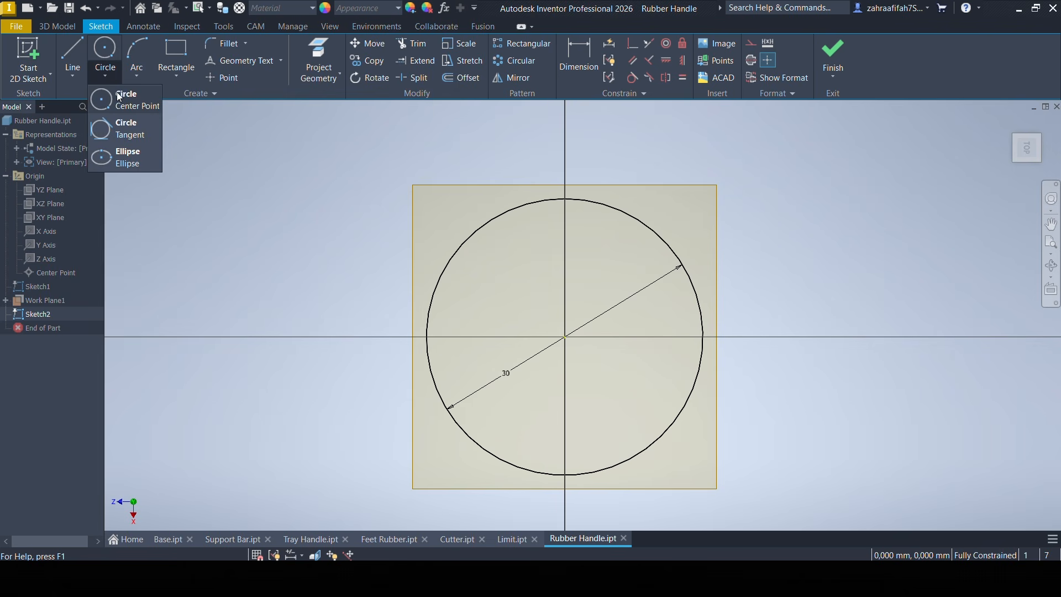
{"action": "left_click", "coordinate": [119, 97]}
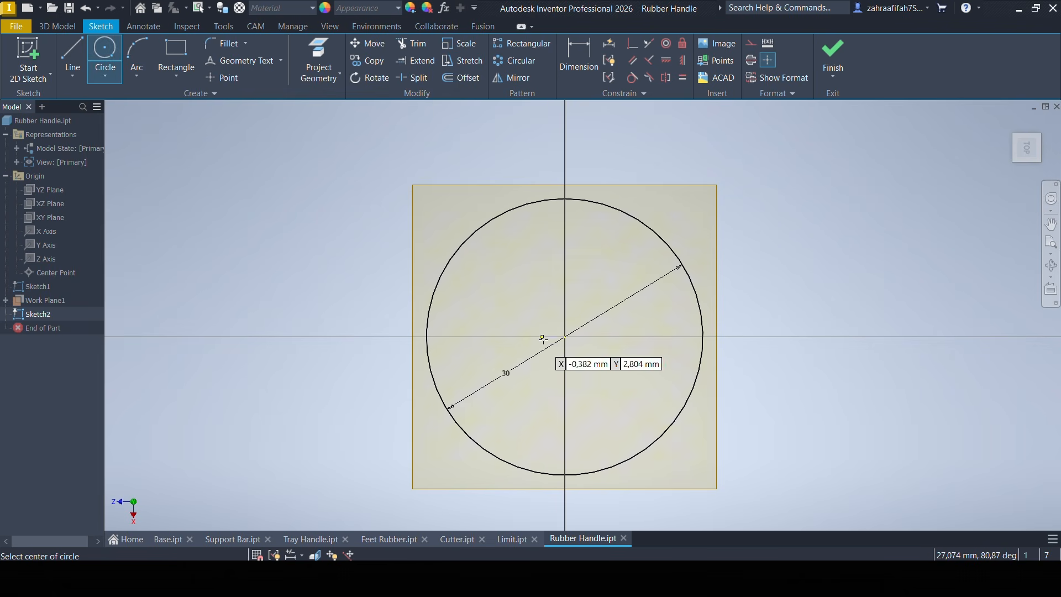
{"action": "left_click", "coordinate": [565, 337]}
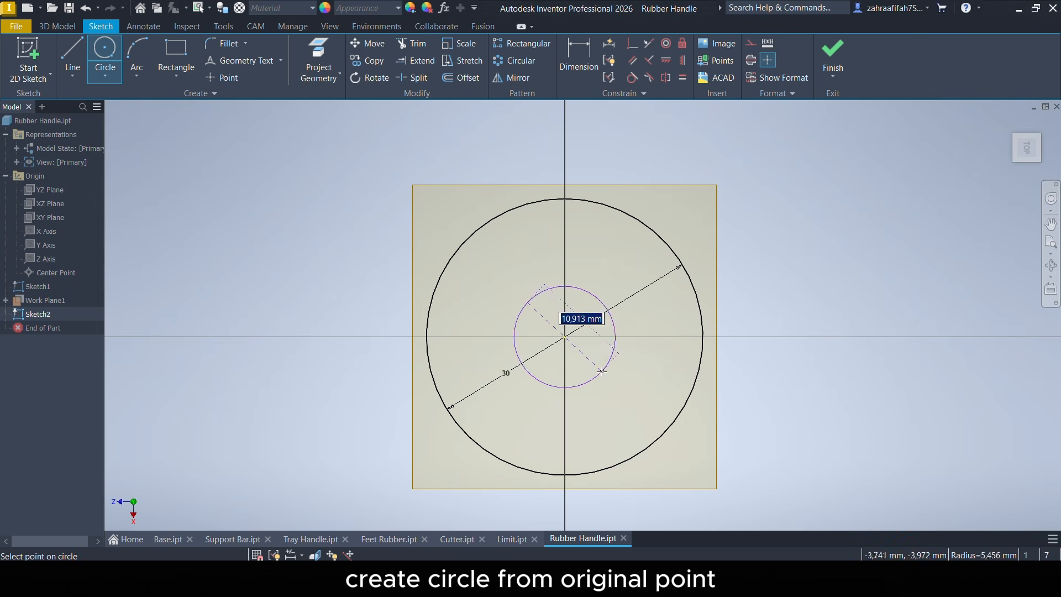
{"action": "type", "text": "40"}
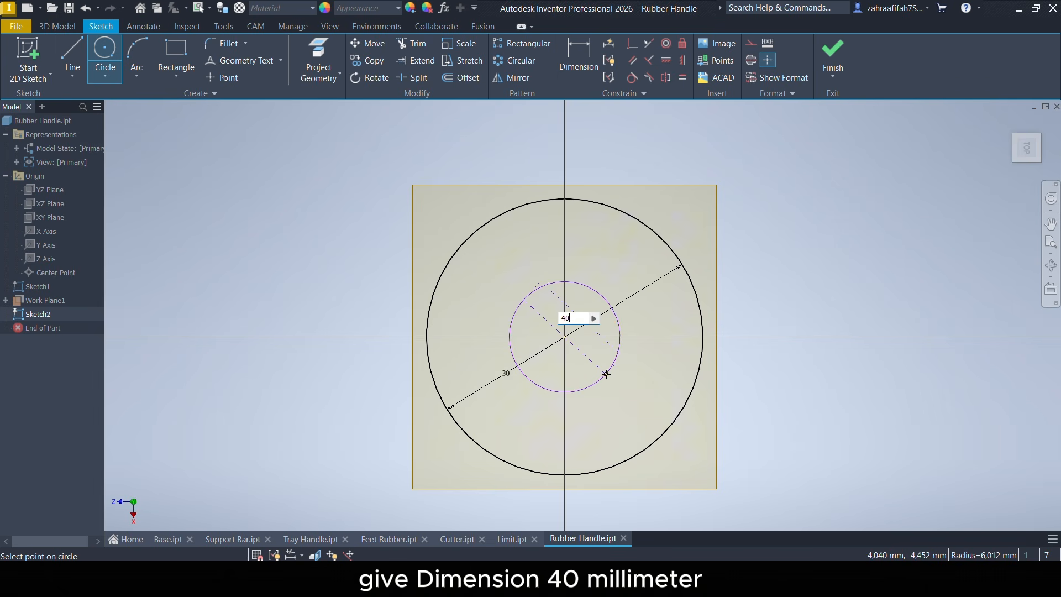
{"action": "key", "text": "Return"}
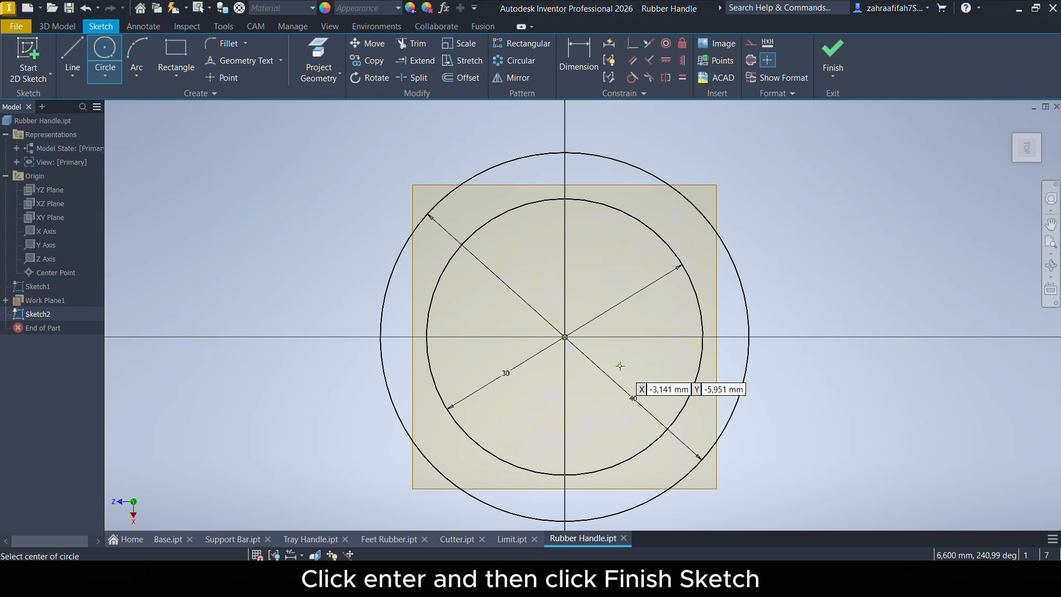
{"action": "left_click", "coordinate": [831, 53]}
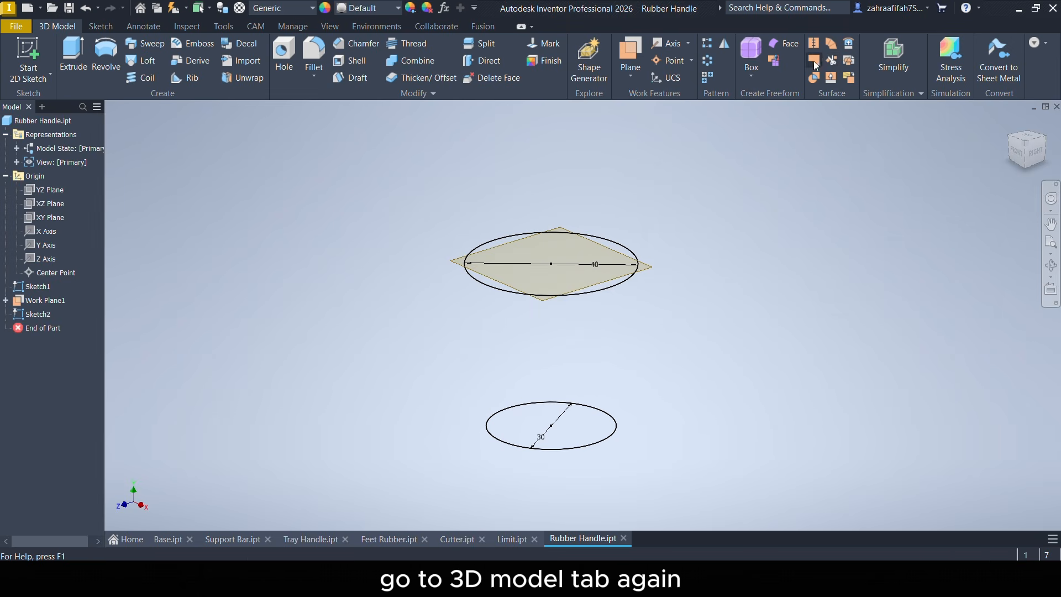
- Create a second work plane offset 120 mm from the XZ plane
{"action": "left_click", "coordinate": [632, 81]}
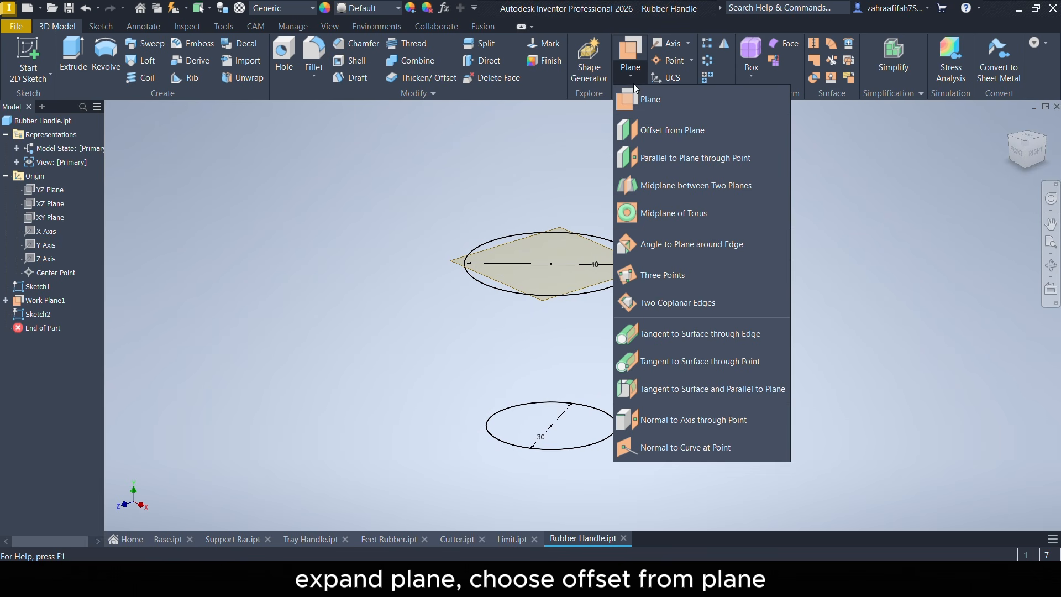
{"action": "left_click", "coordinate": [640, 130]}
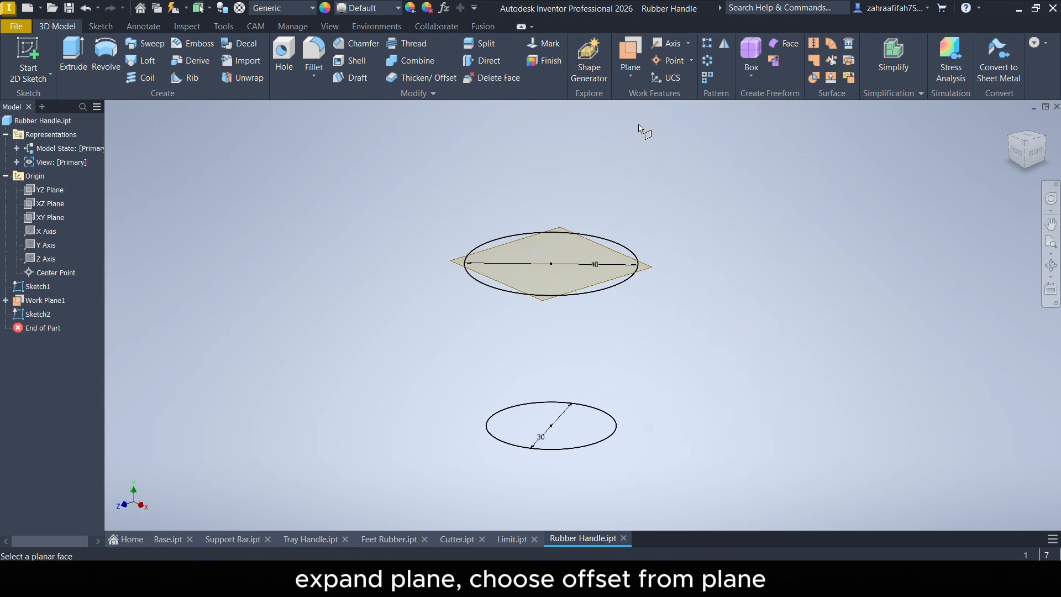
{"action": "left_click", "coordinate": [42, 208]}
{"action": "type", "text": "12"}
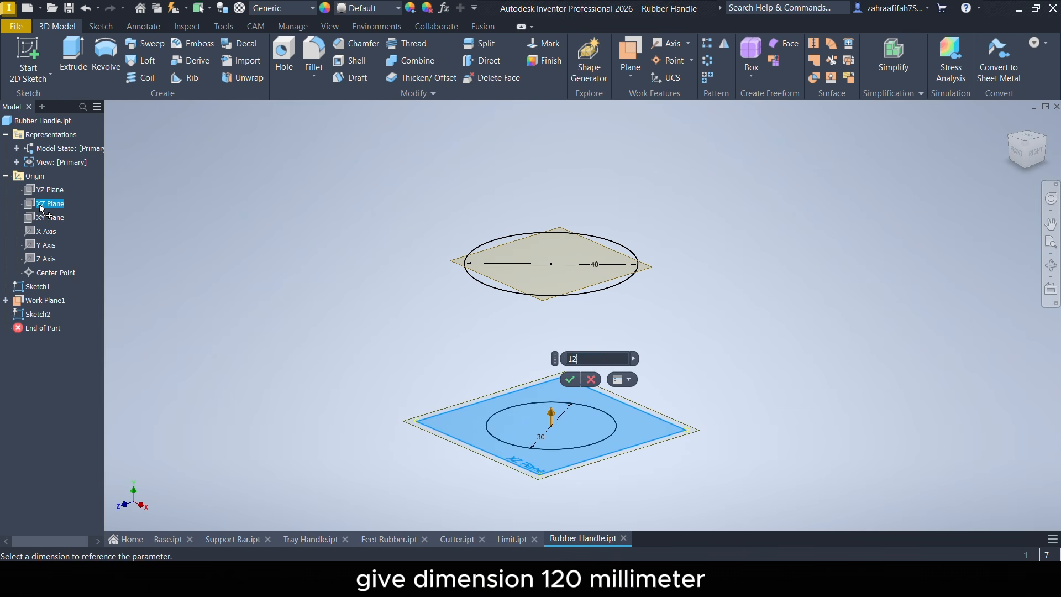
{"action": "type", "text": "0"}
{"action": "key", "text": "Return"}
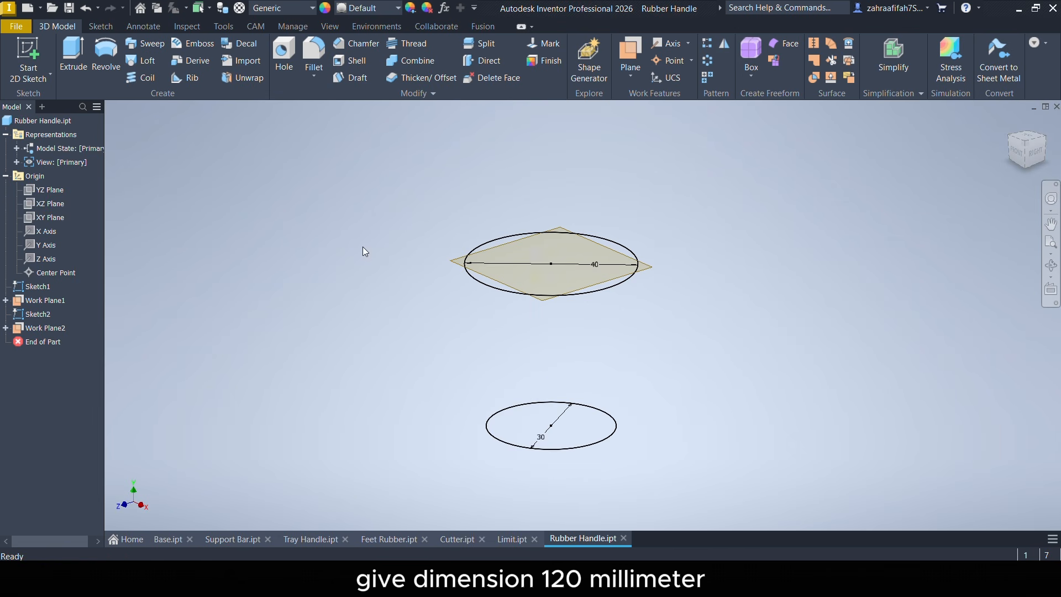
- Sketch a 35 mm diameter center-point circle at the origin on the 120 mm offset work plane and finish the sketch
{"action": "scroll", "coordinate": [620, 260], "scroll_direction": "down", "scroll_amount": 5}
{"action": "middle_click_drag", "start_coordinate": [647, 222], "coordinate": [596, 327]}
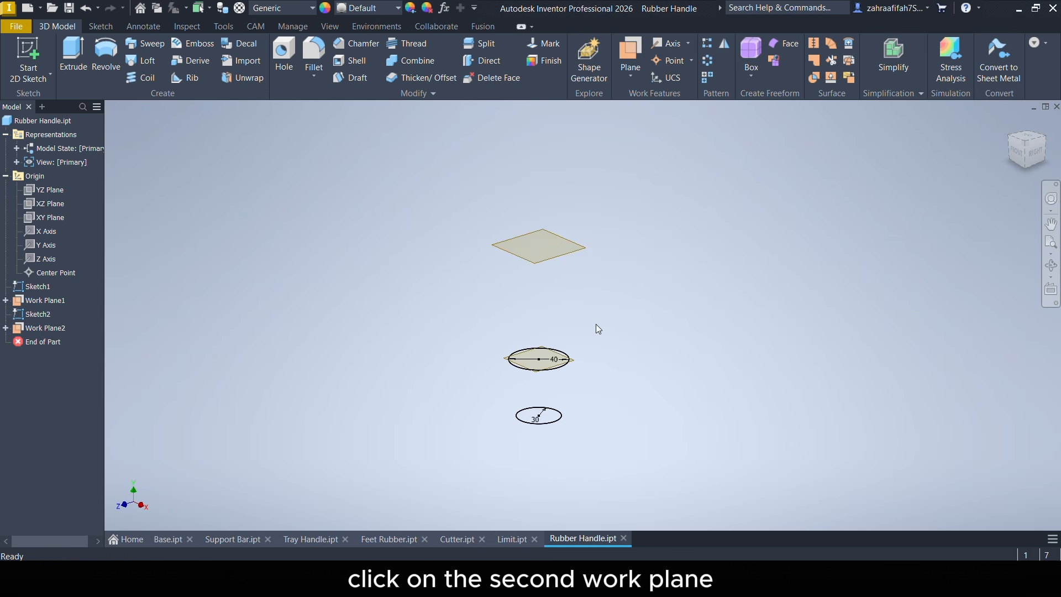
{"action": "scroll", "coordinate": [561, 303], "scroll_direction": "up", "scroll_amount": 2}
{"action": "left_click", "coordinate": [520, 229]}
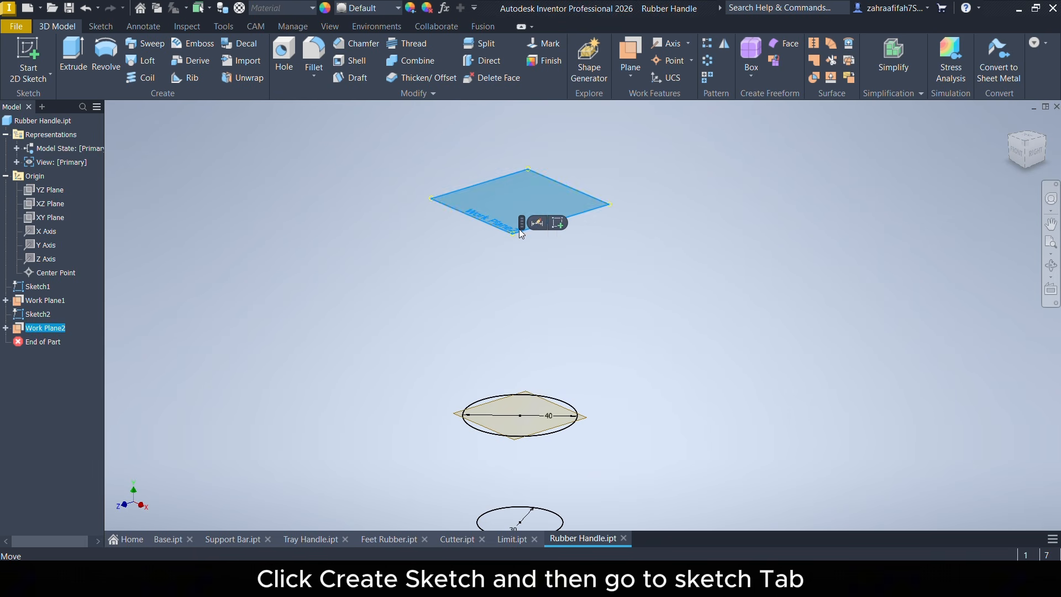
{"action": "left_click", "coordinate": [557, 224]}
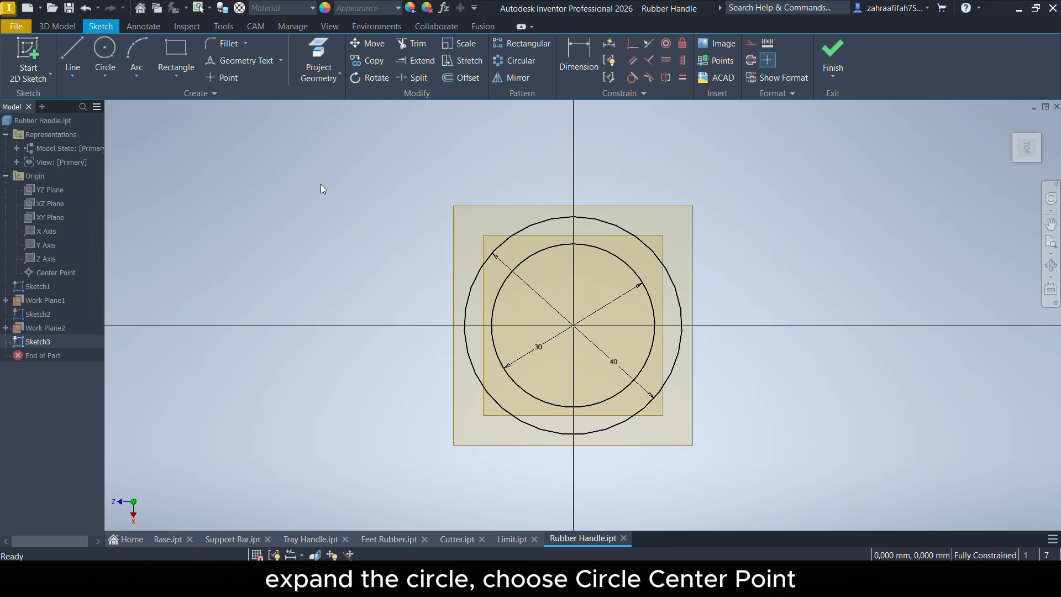
{"action": "left_click", "coordinate": [101, 76]}
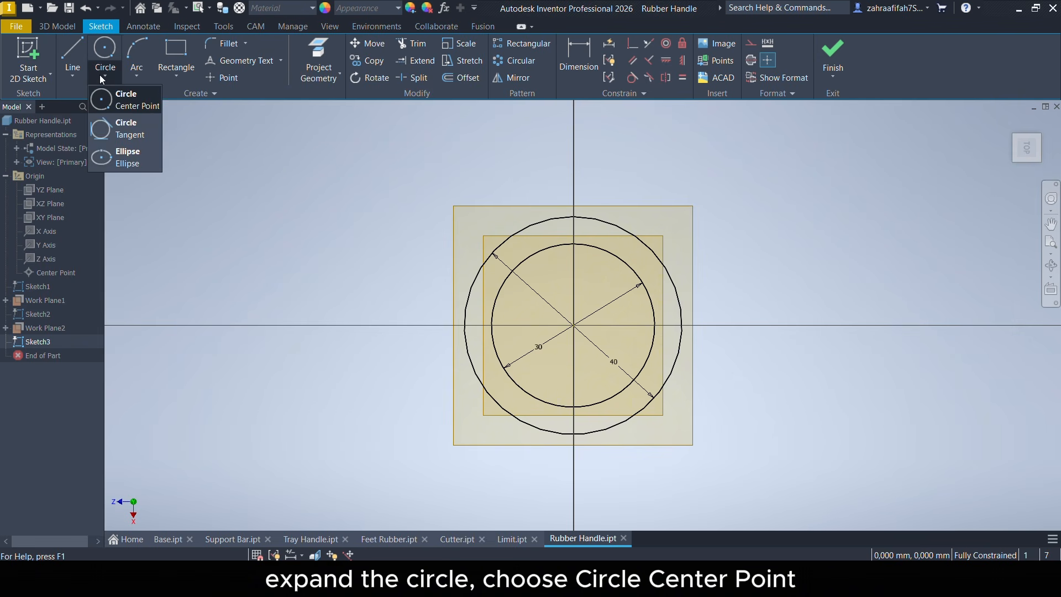
{"action": "left_click", "coordinate": [122, 105]}
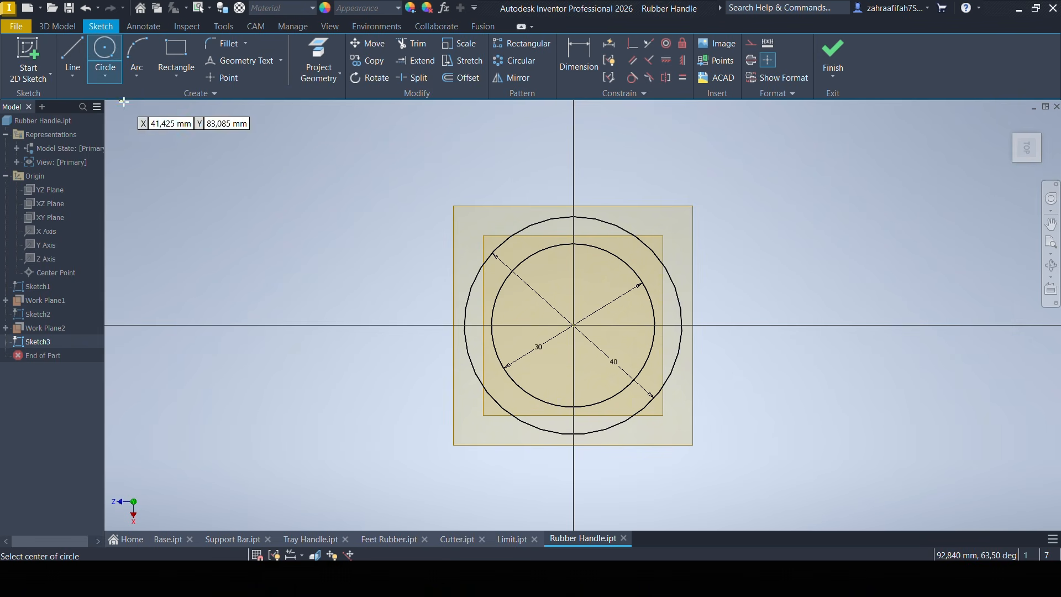
{"action": "left_click", "coordinate": [572, 325]}
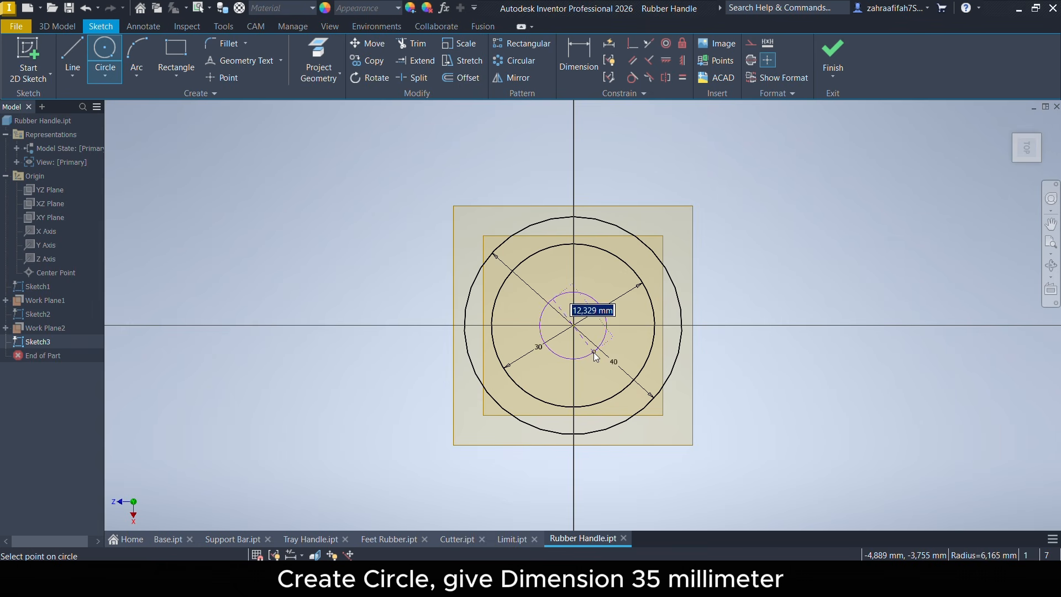
{"action": "type", "text": "35"}
{"action": "key", "text": "Return"}
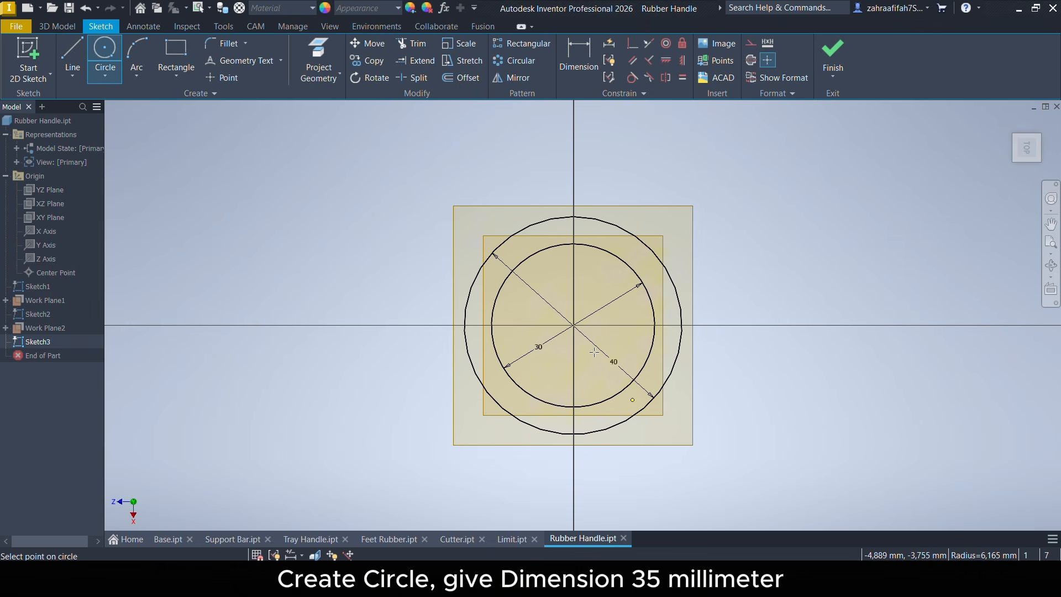
{"action": "left_click", "coordinate": [821, 59]}
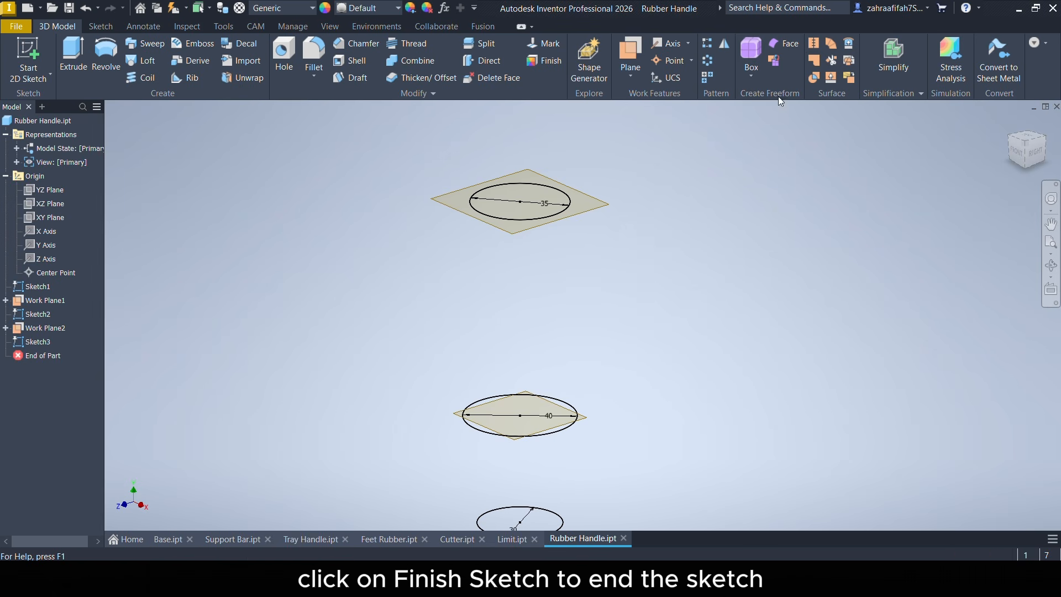
- Turn off the visibility of Work Plane2 and Work Plane1, and return the model to the home view
{"action": "middle_click_drag", "start_coordinate": [665, 241], "coordinate": [704, 214]}
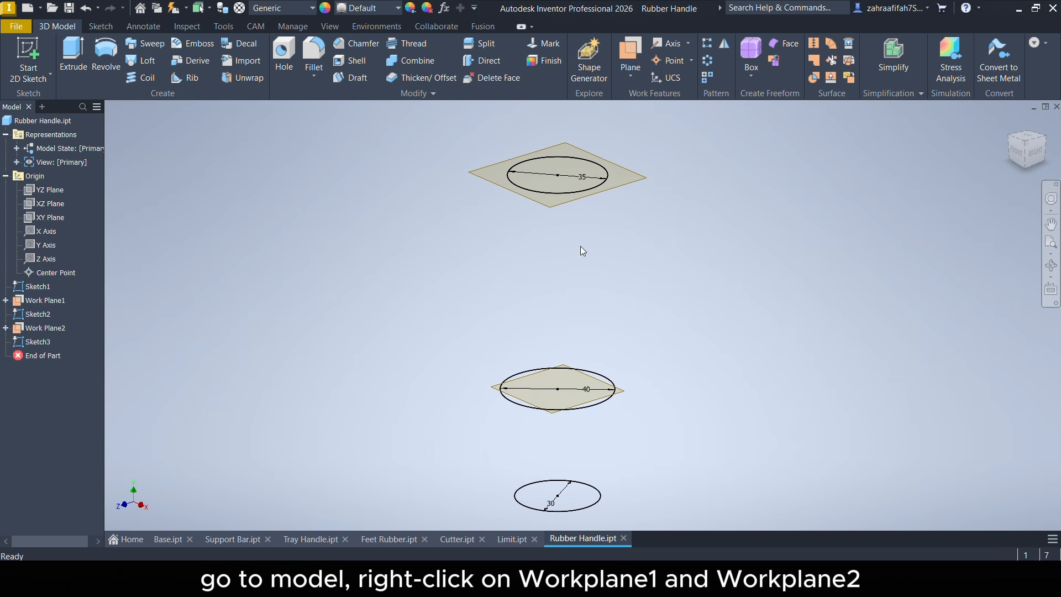
{"action": "right_click", "coordinate": [48, 328]}
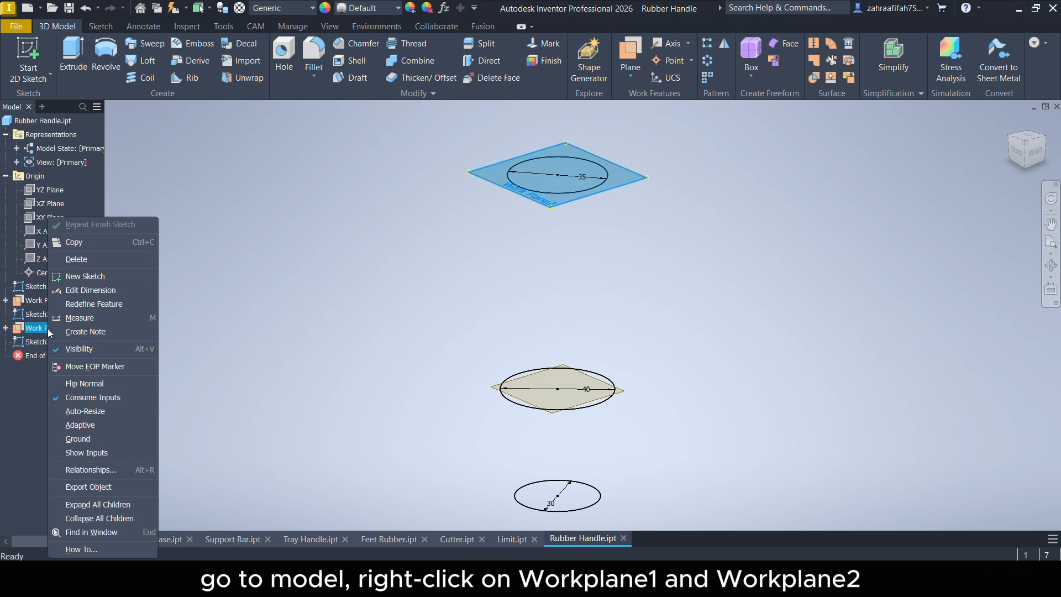
{"action": "left_click", "coordinate": [76, 349]}
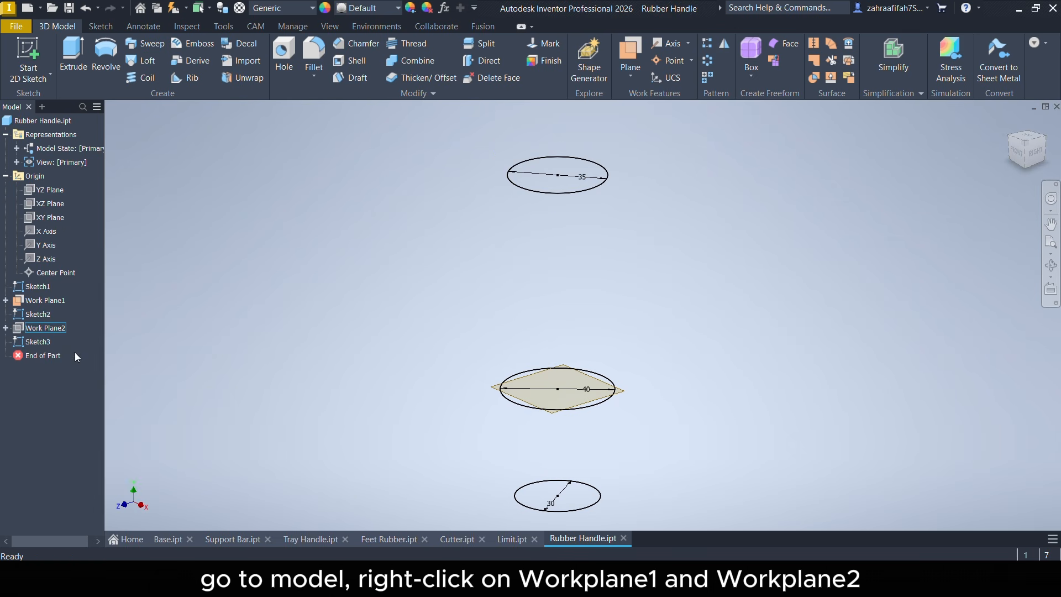
{"action": "right_click", "coordinate": [54, 301]}
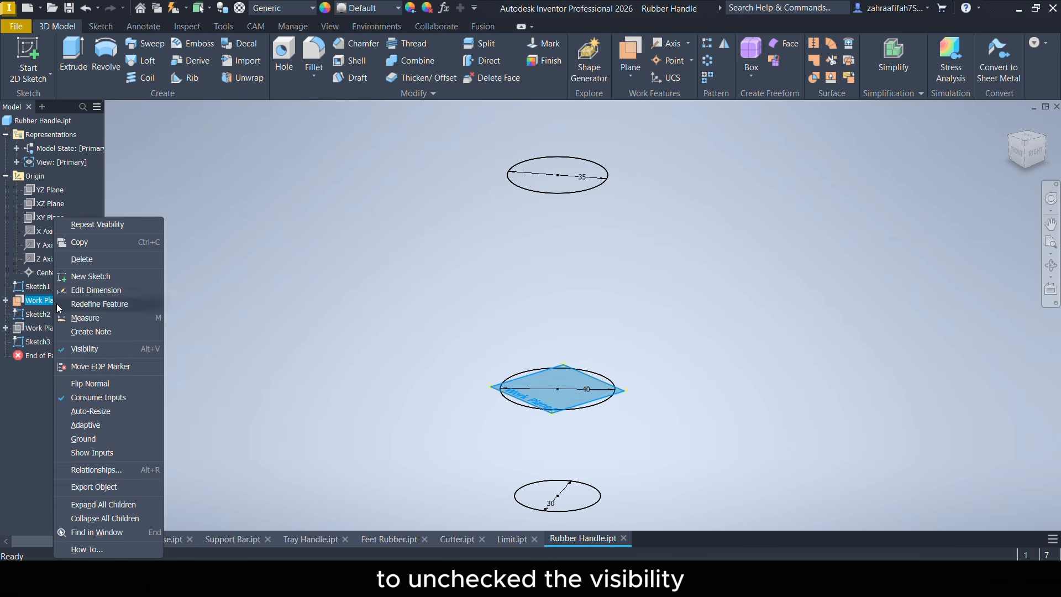
{"action": "left_click", "coordinate": [88, 350]}
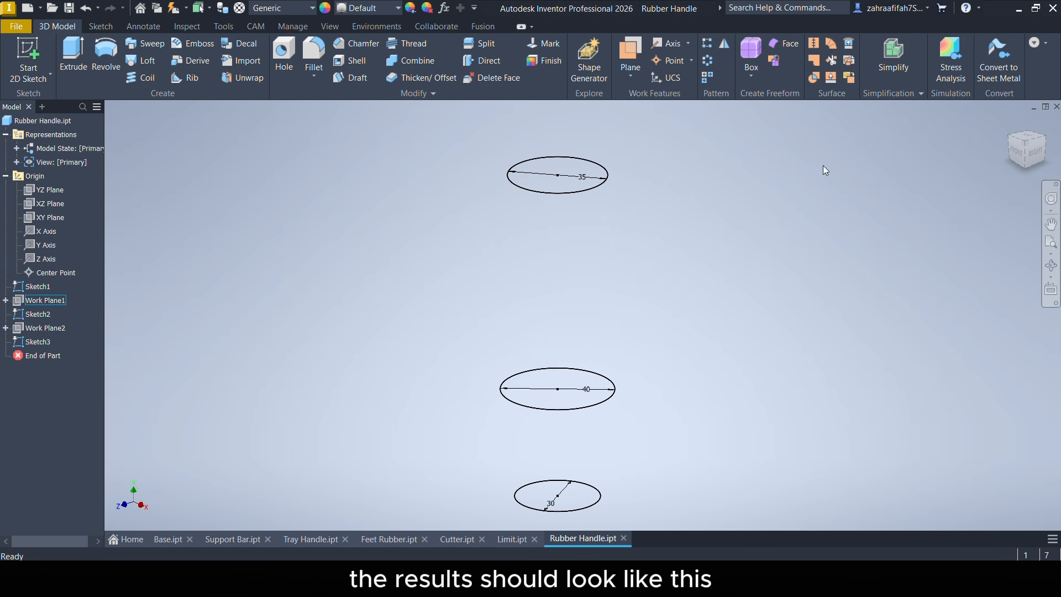
{"action": "left_click", "coordinate": [1010, 121]}
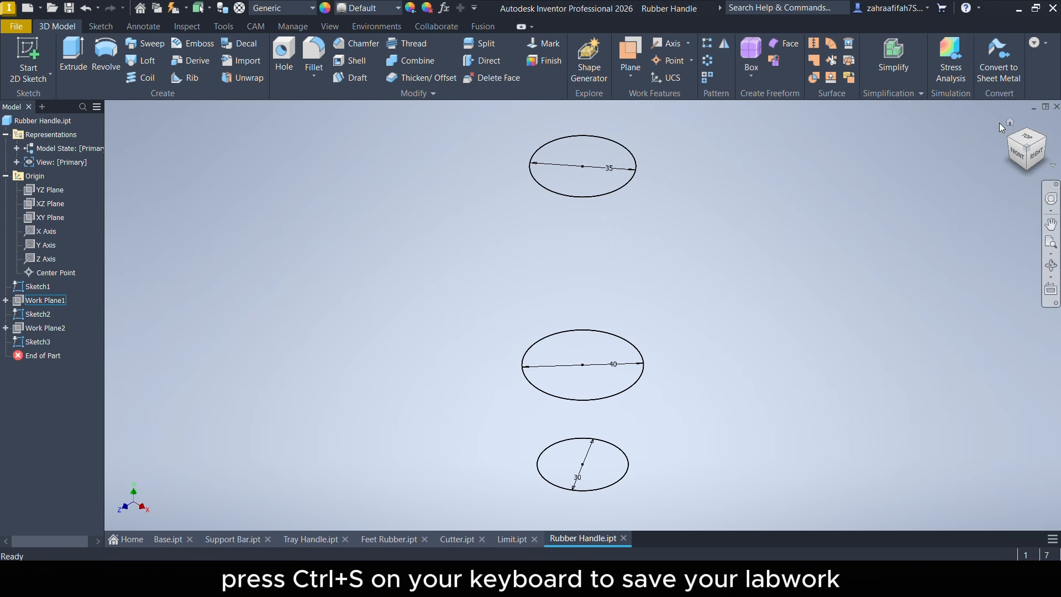